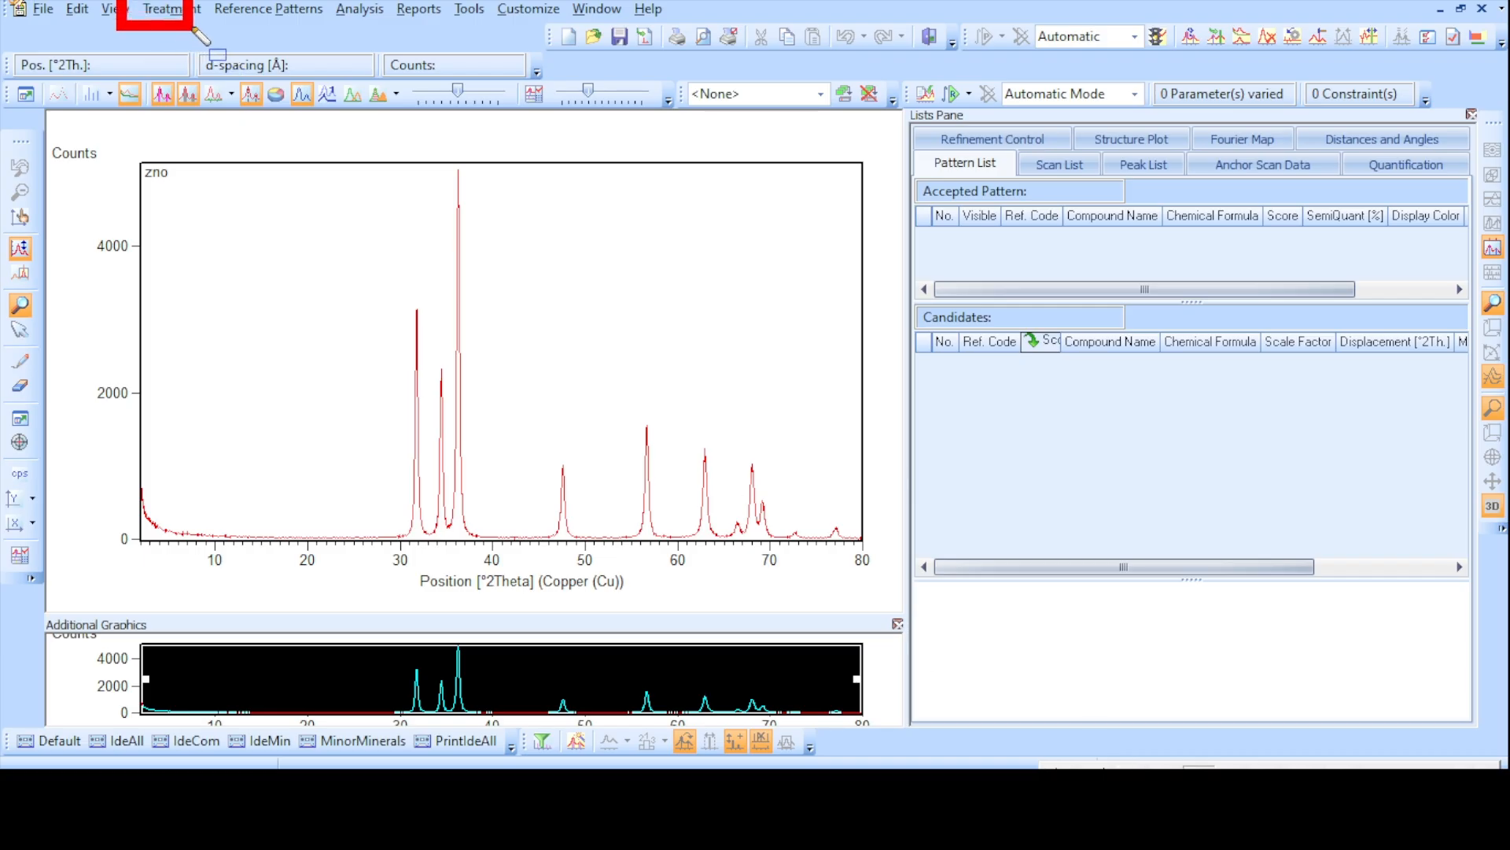
- Run a peak search on the zno pattern with the default Minimum 2nd derivative settings and accept the found peaks
left_click(157, 10)
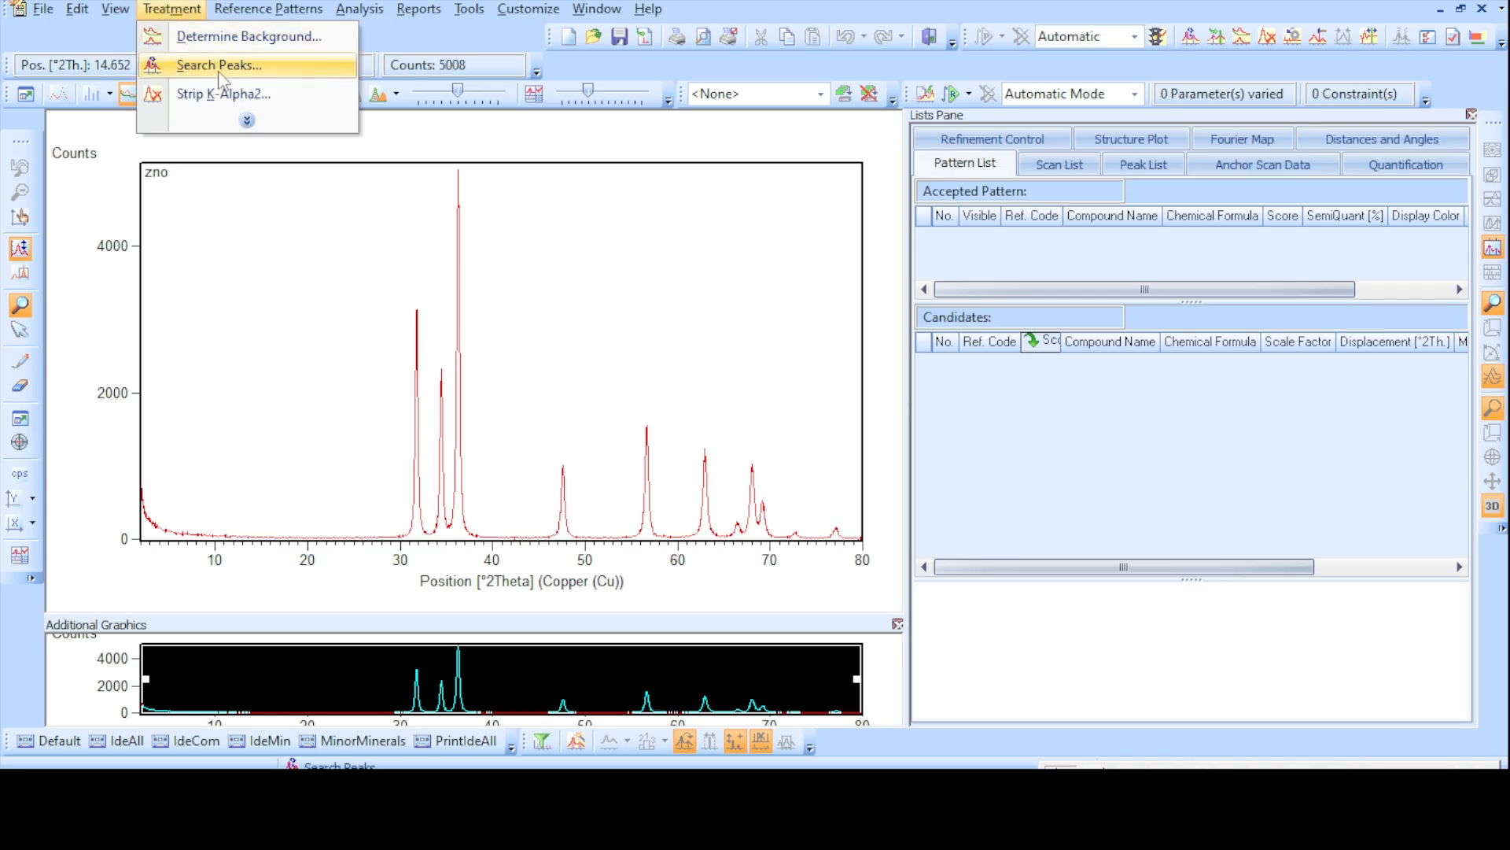
left_click(261, 67)
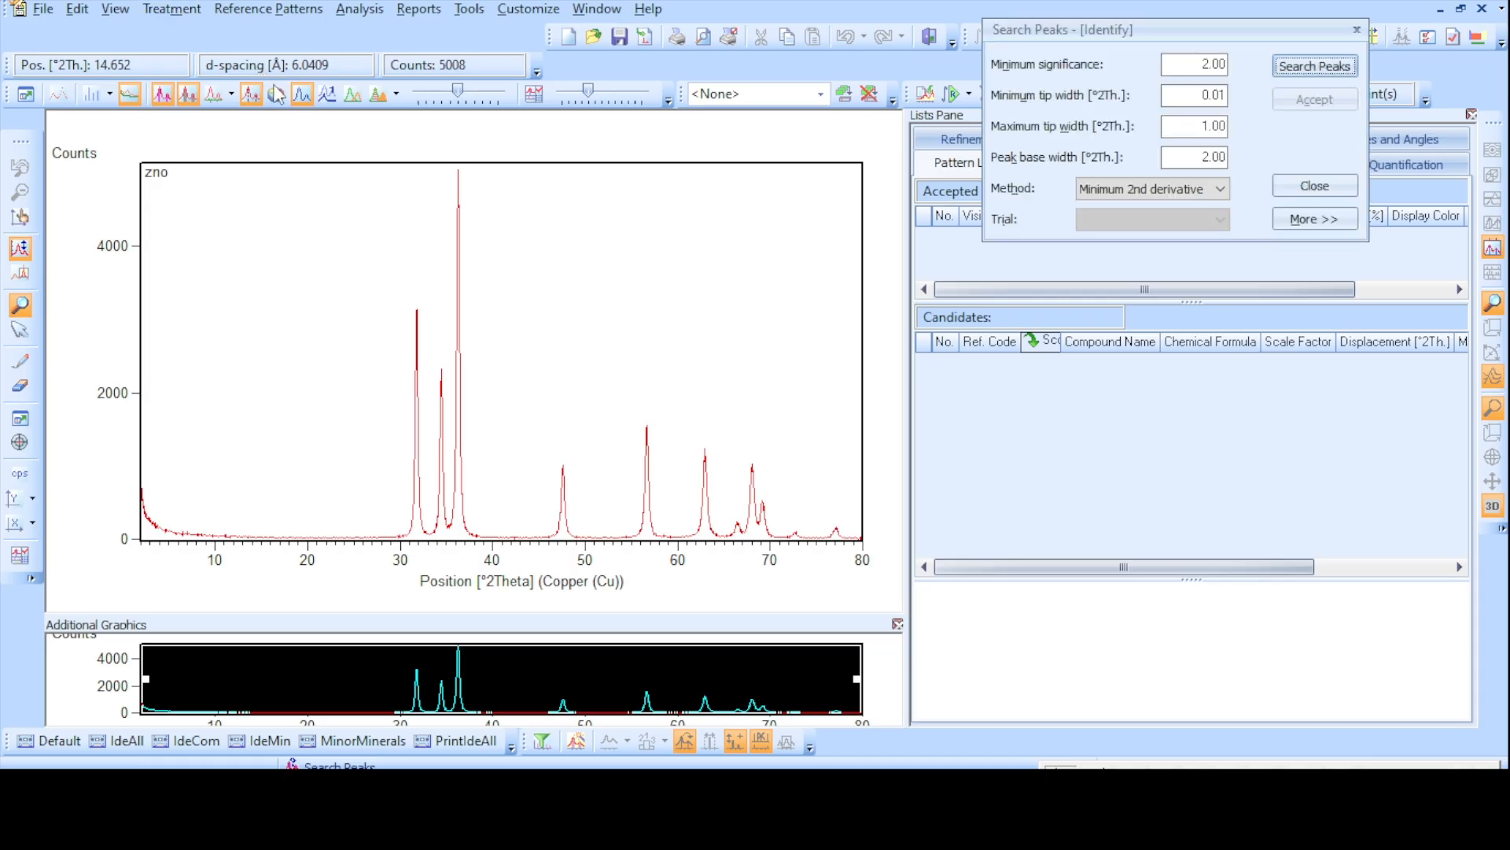
left_click(1324, 77)
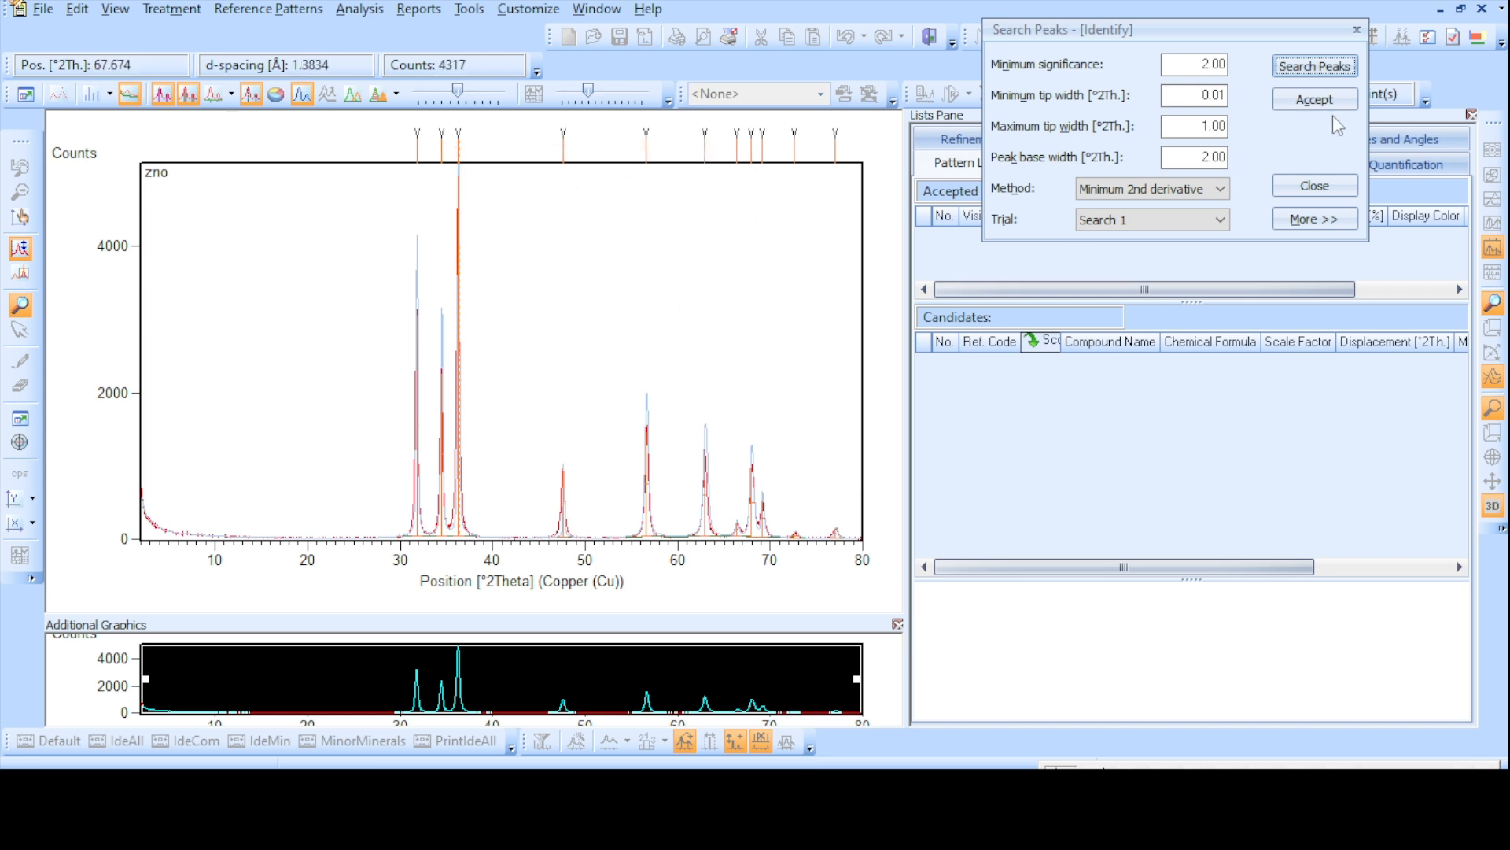
left_click(1314, 100)
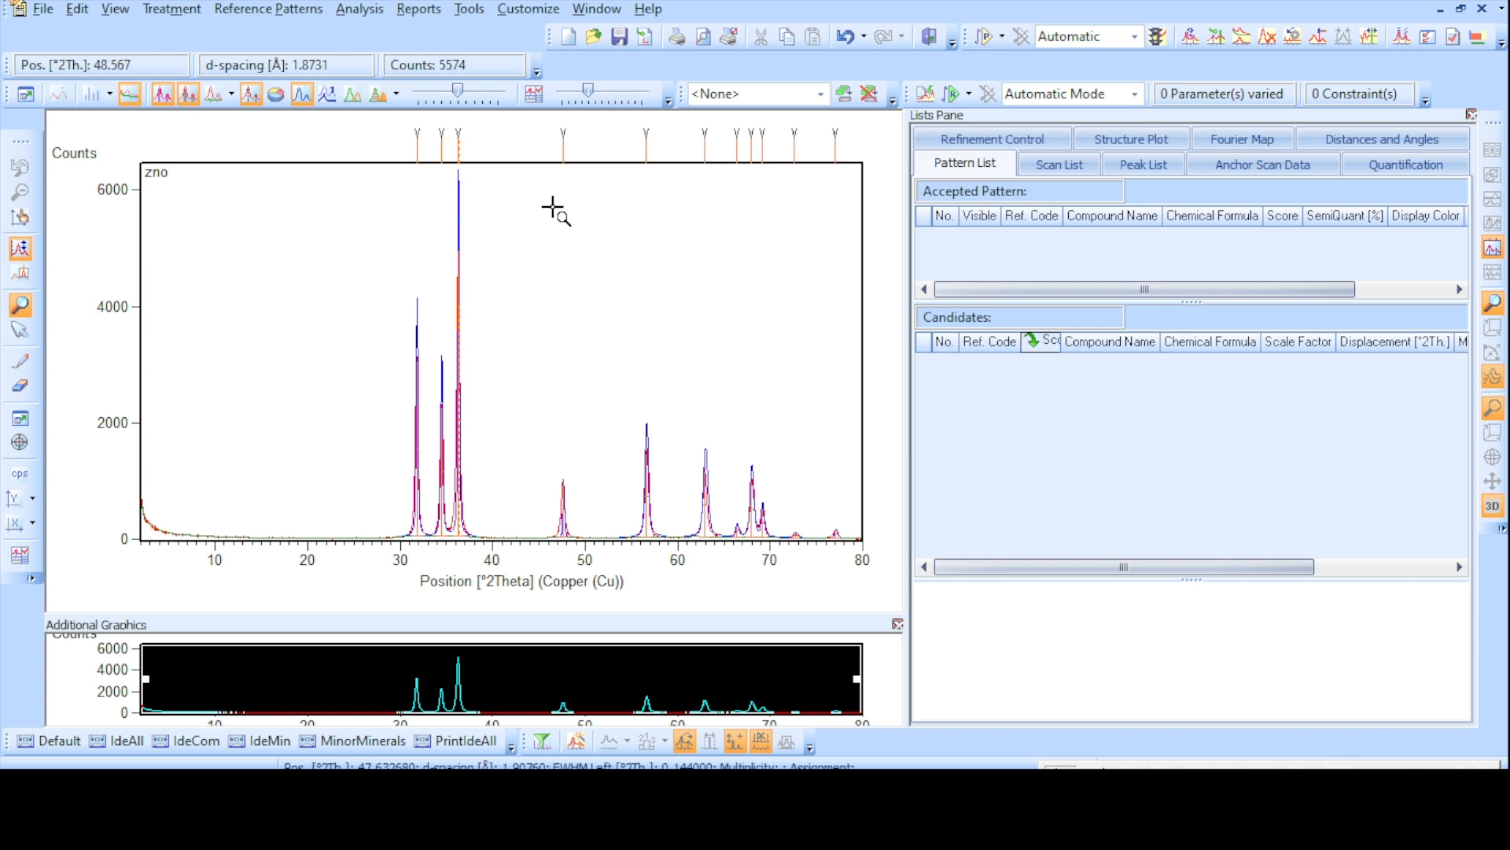
- Open the Search & Match restriction set for editing and clear all its existing chemistry restrictions
left_click(354, 11)
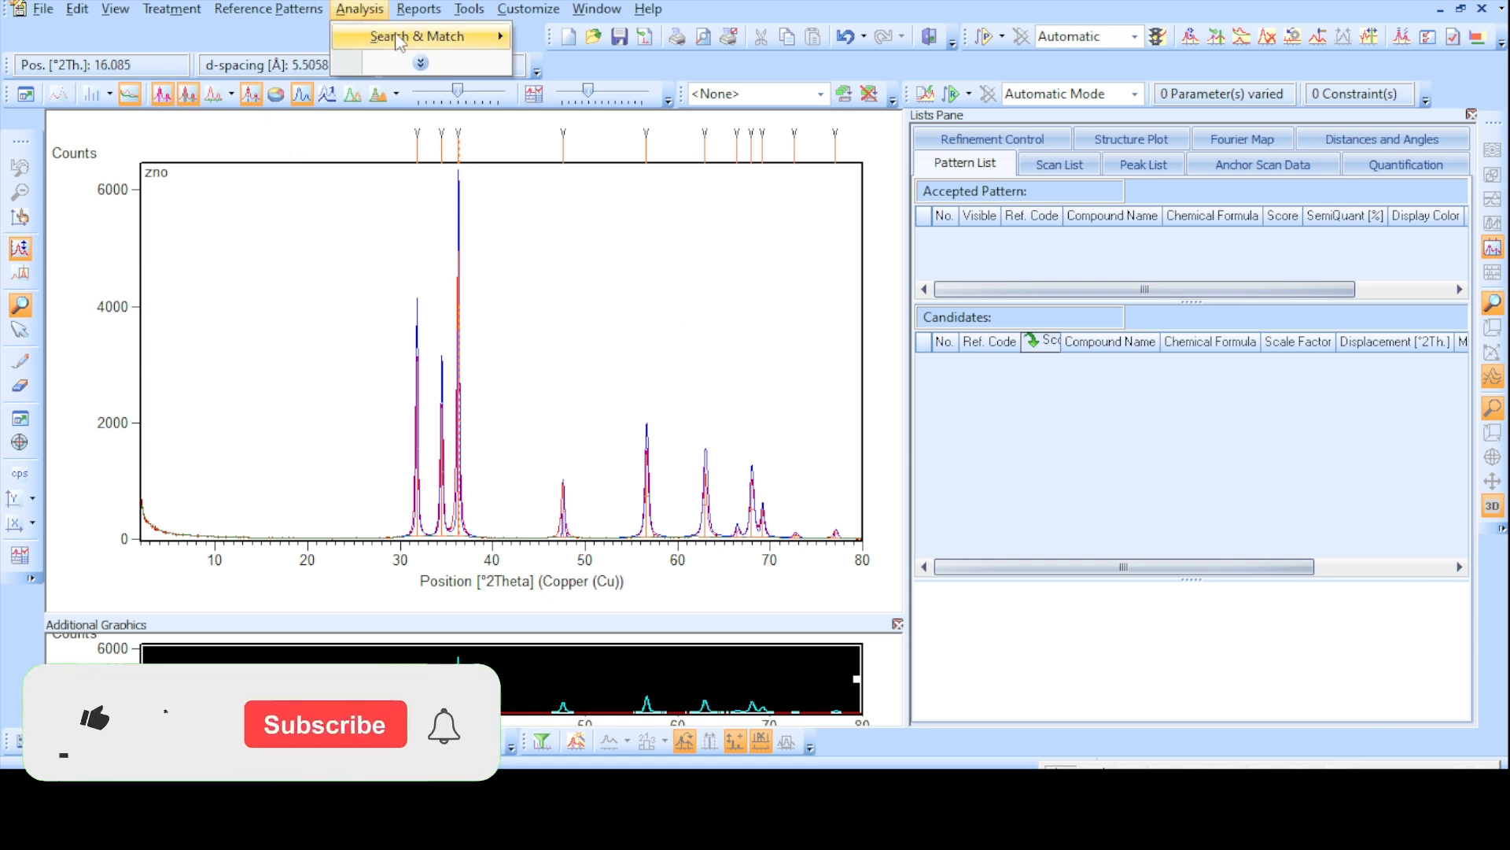
mouse_move(464, 36)
left_click(607, 40)
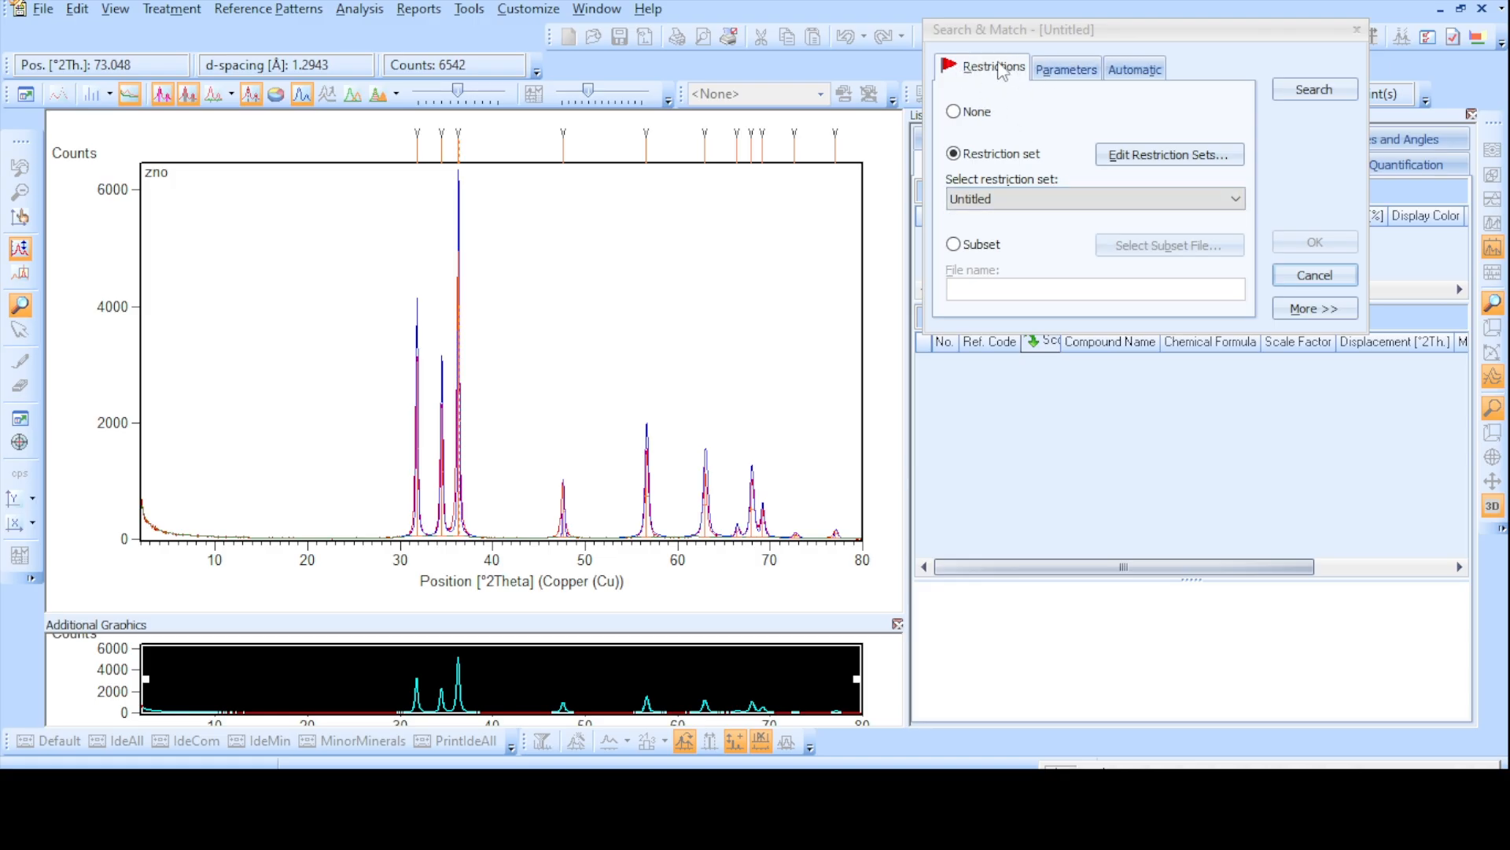
left_click(1154, 158)
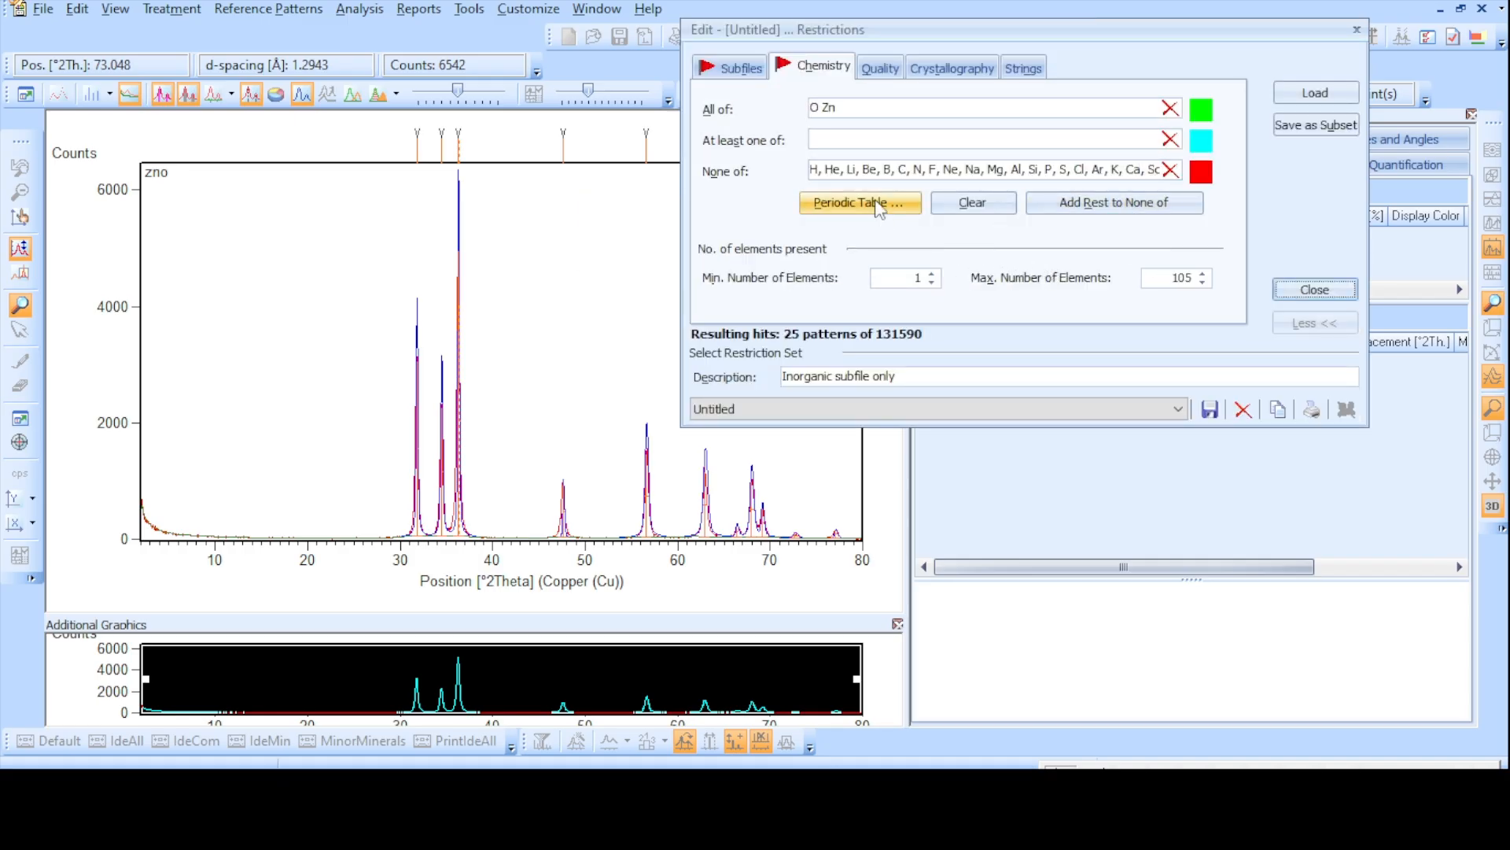
left_click(989, 202)
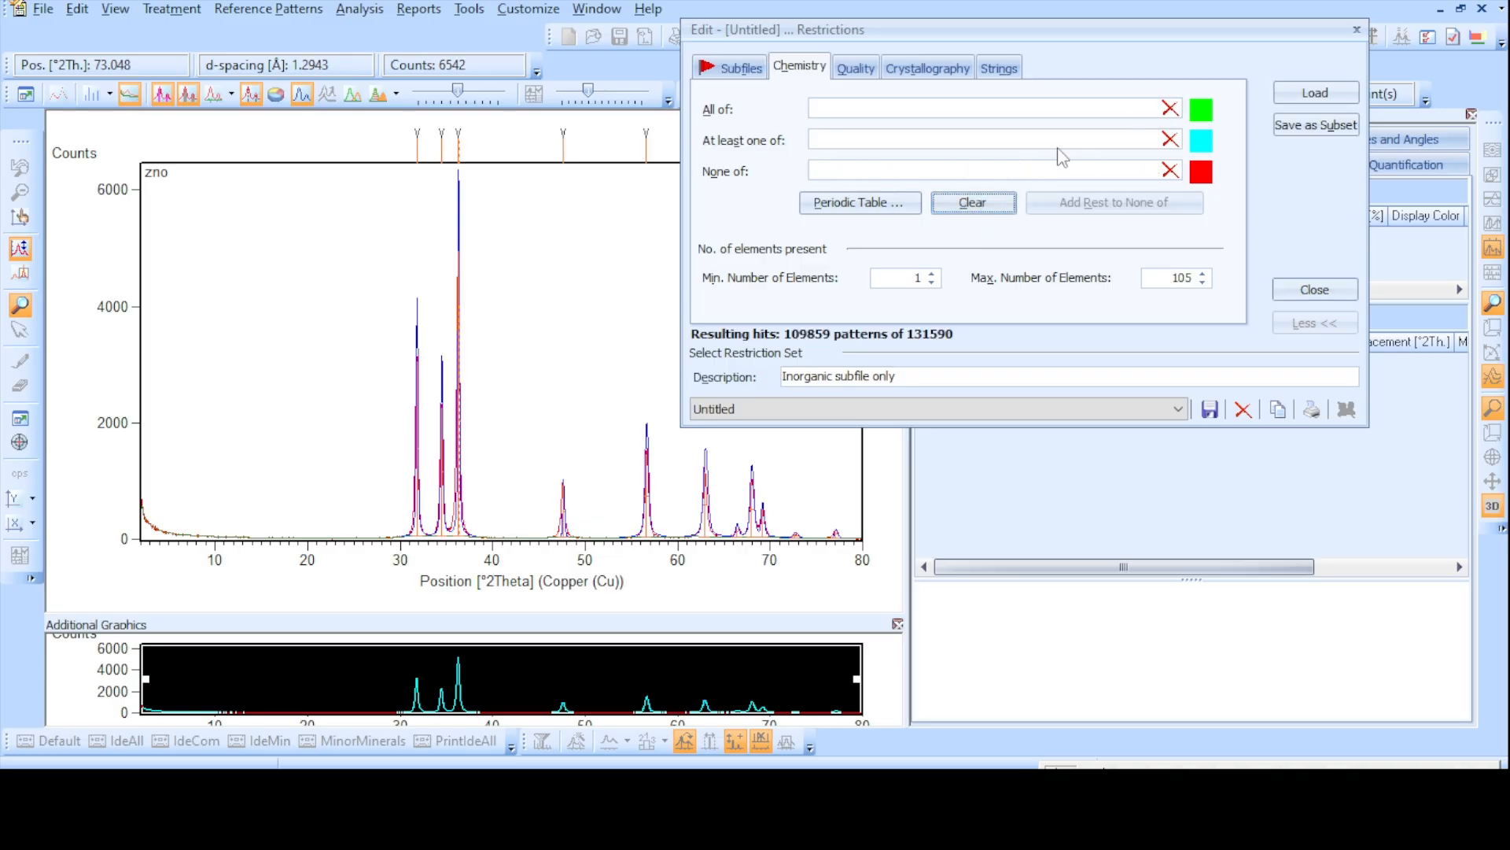
- Restrict the chemistry with the periodic table so Zn and O are required and all other elements are excluded, and close the restriction editor
left_click(877, 205)
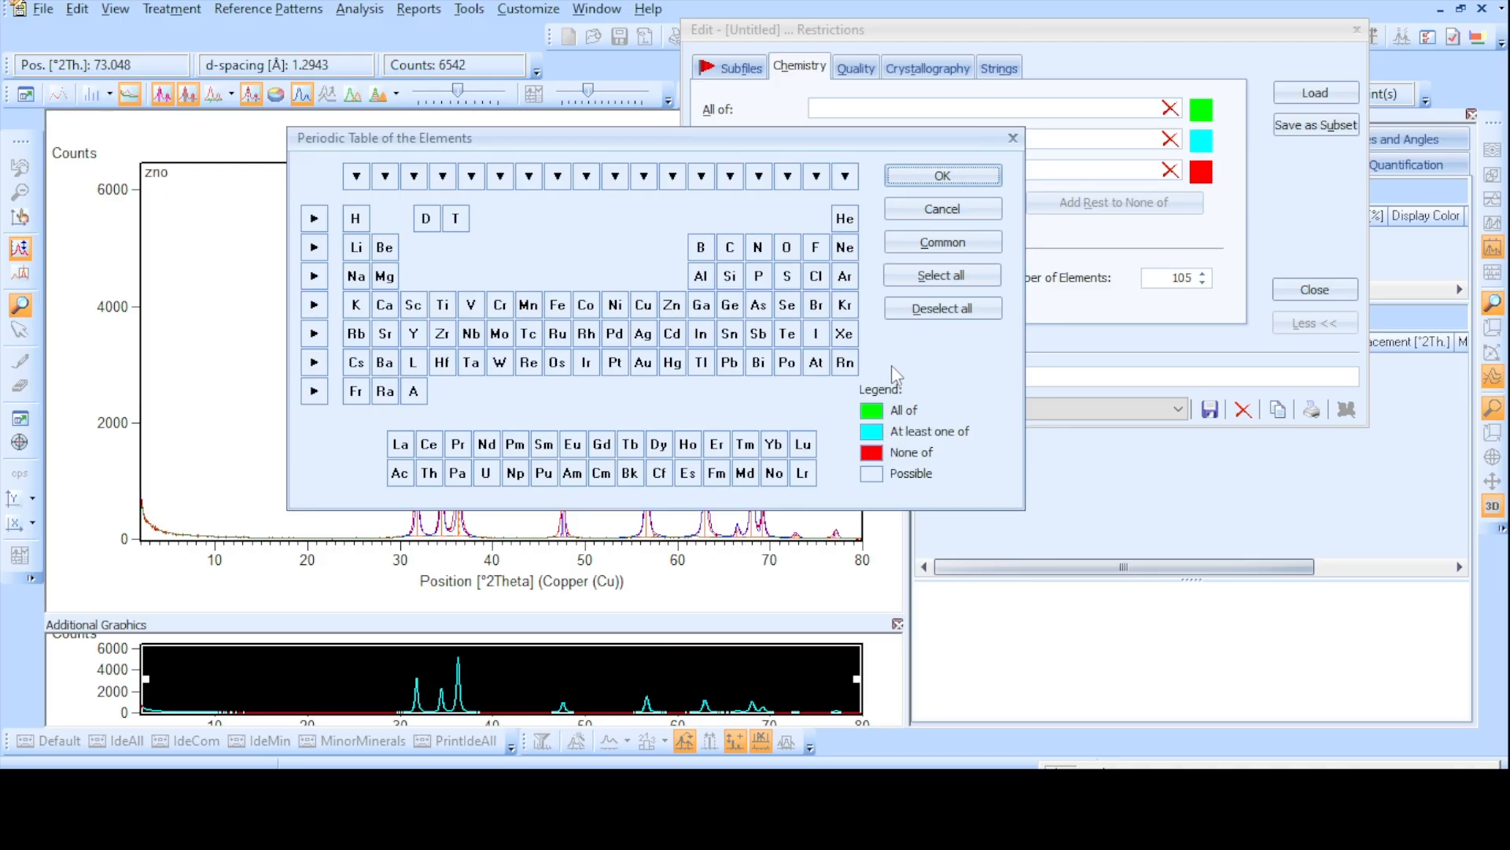
left_click(932, 279)
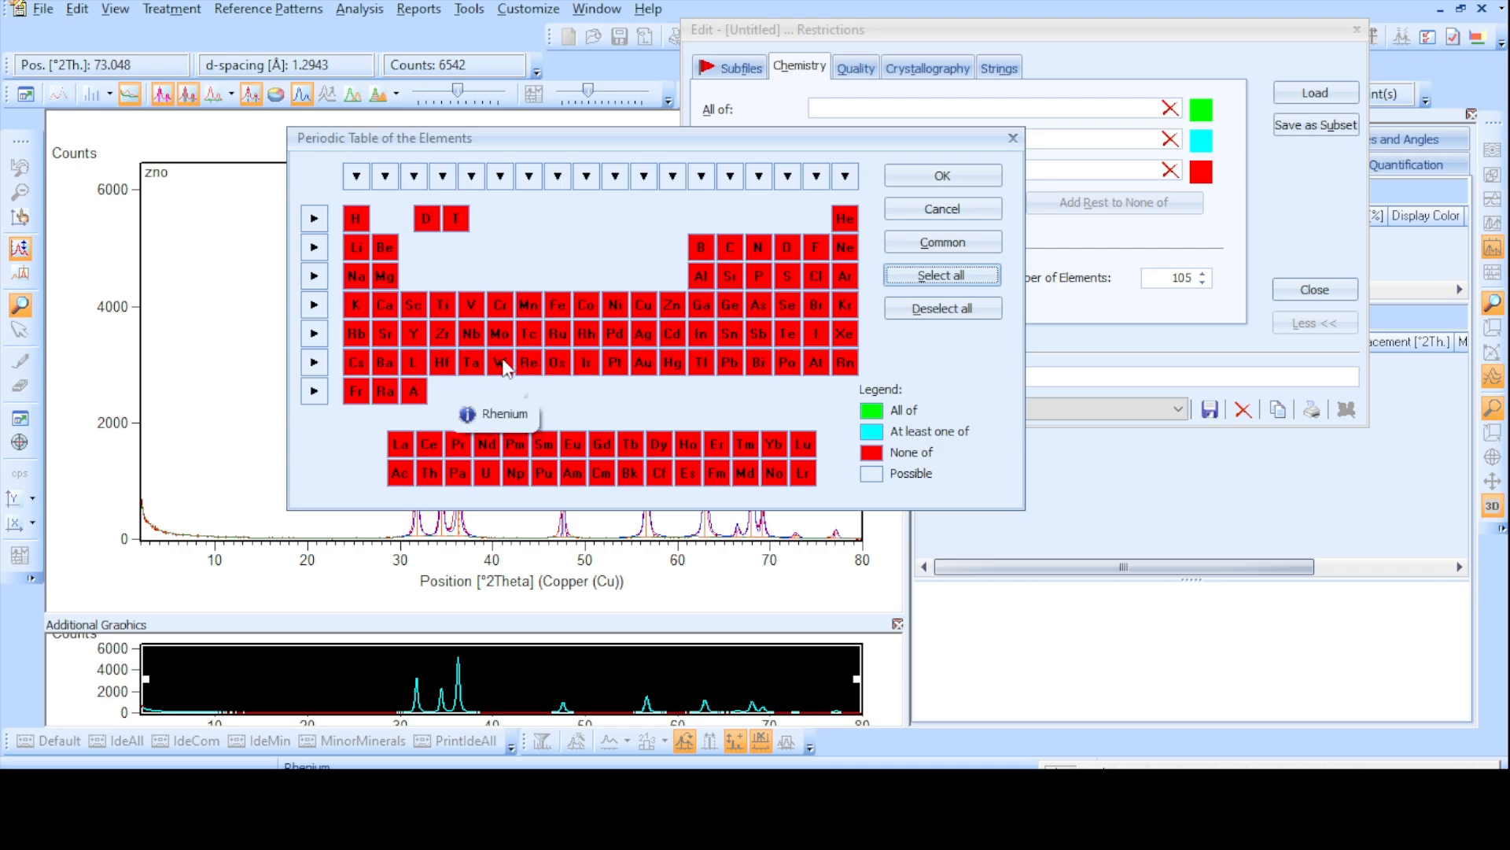
left_click(678, 314)
left_click(675, 307)
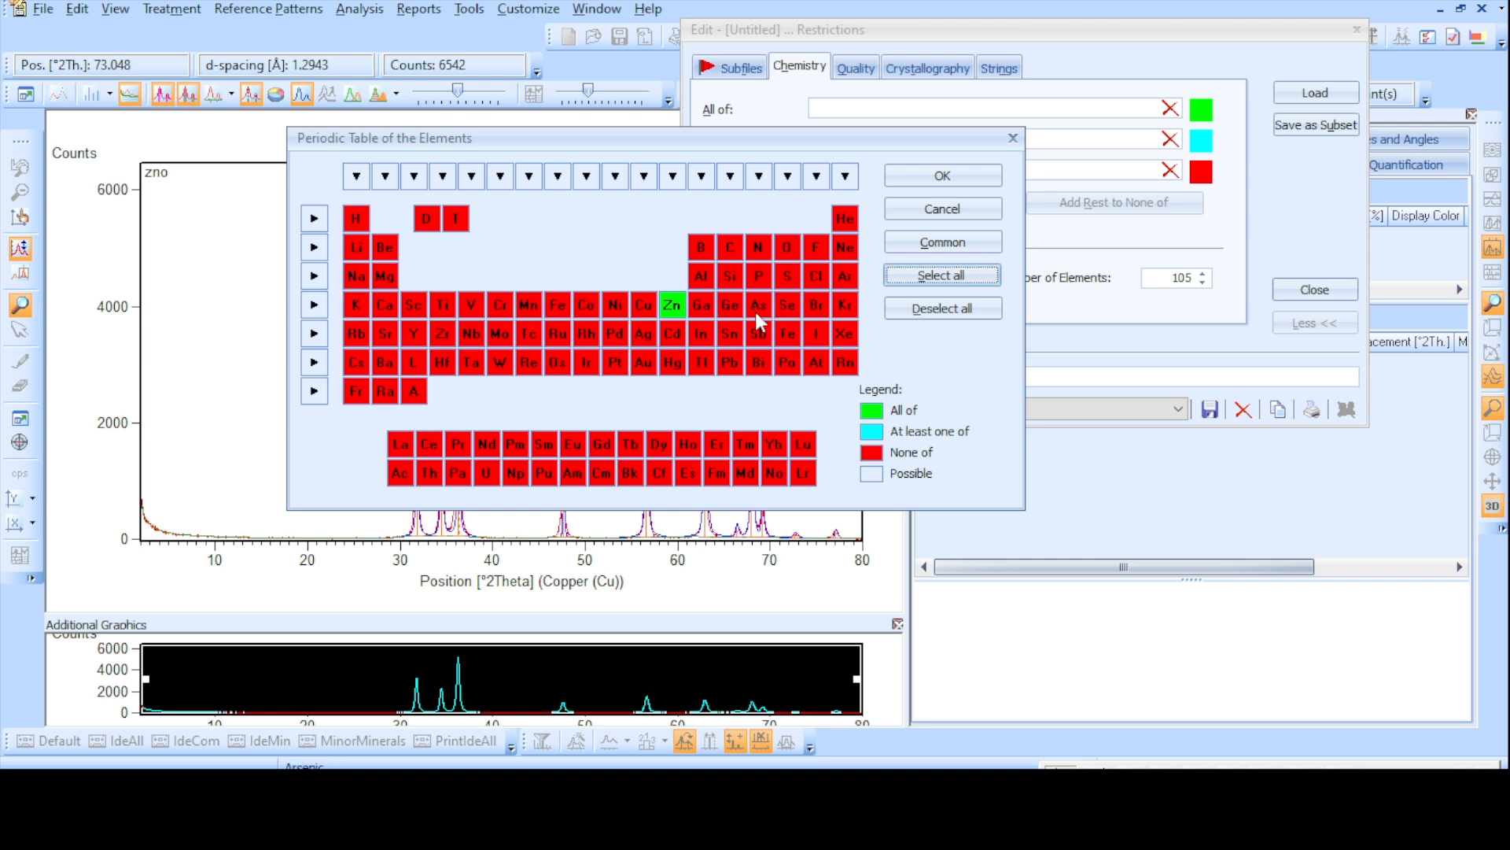
left_click(790, 250)
left_click(790, 250)
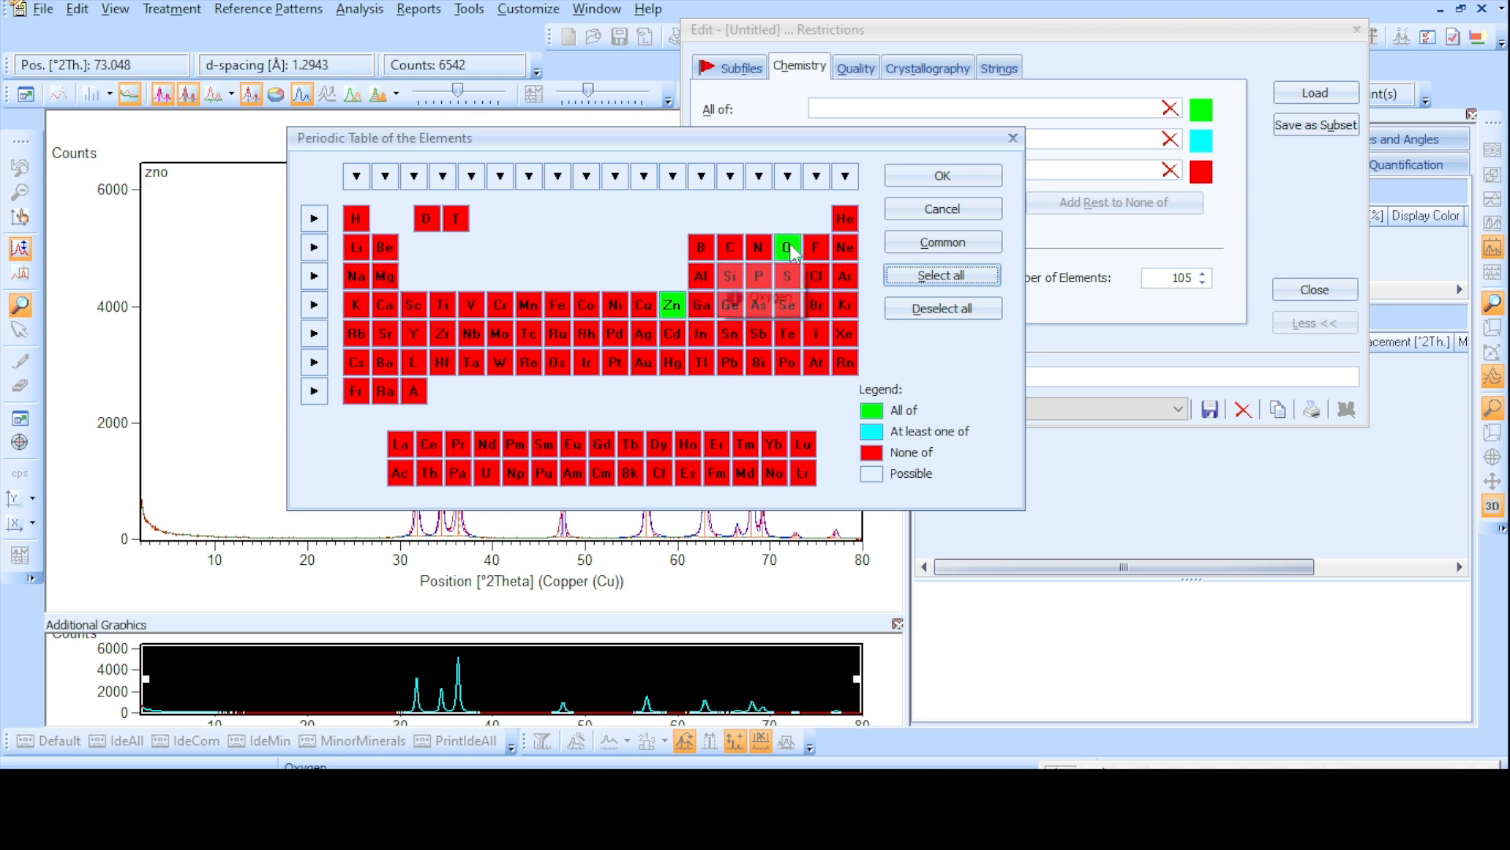
left_click(937, 184)
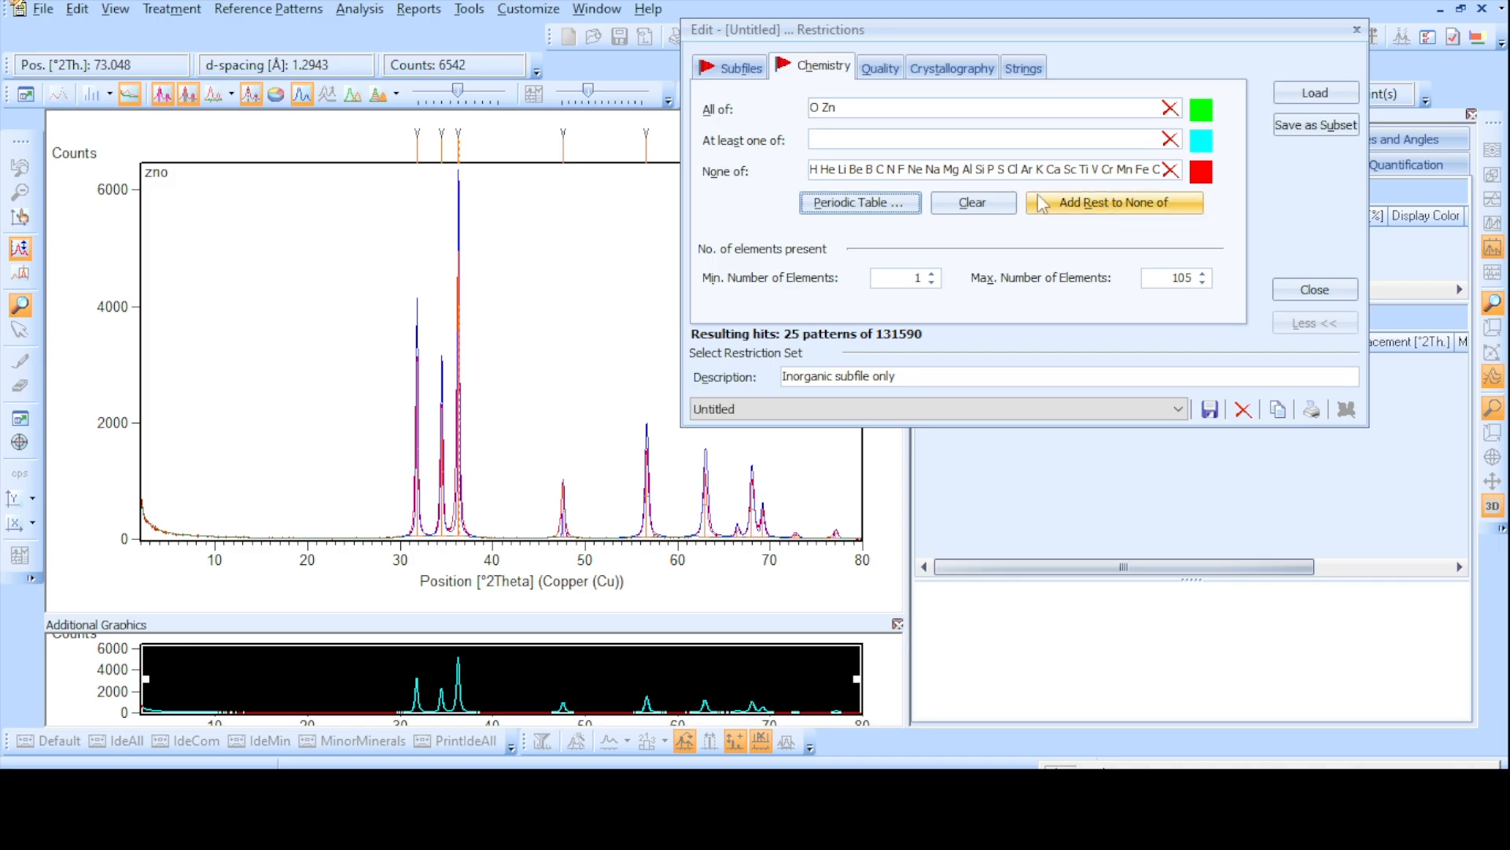
left_click(1311, 291)
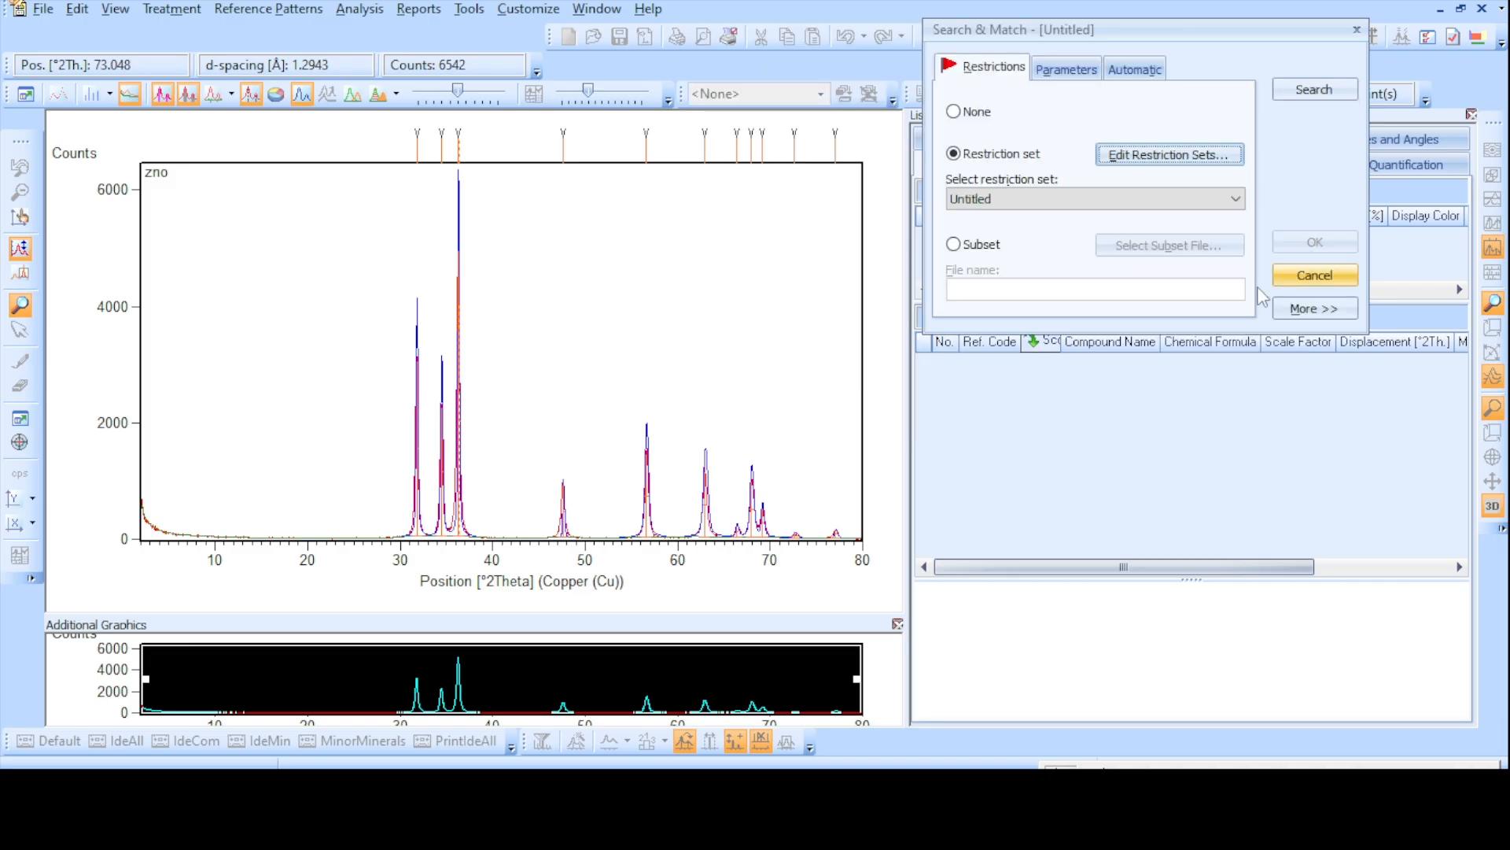
- Run the pattern search with the restriction set, accept the candidates, and view the reference pattern of the top-scoring Zinc Oxide candidate
left_click(1319, 92)
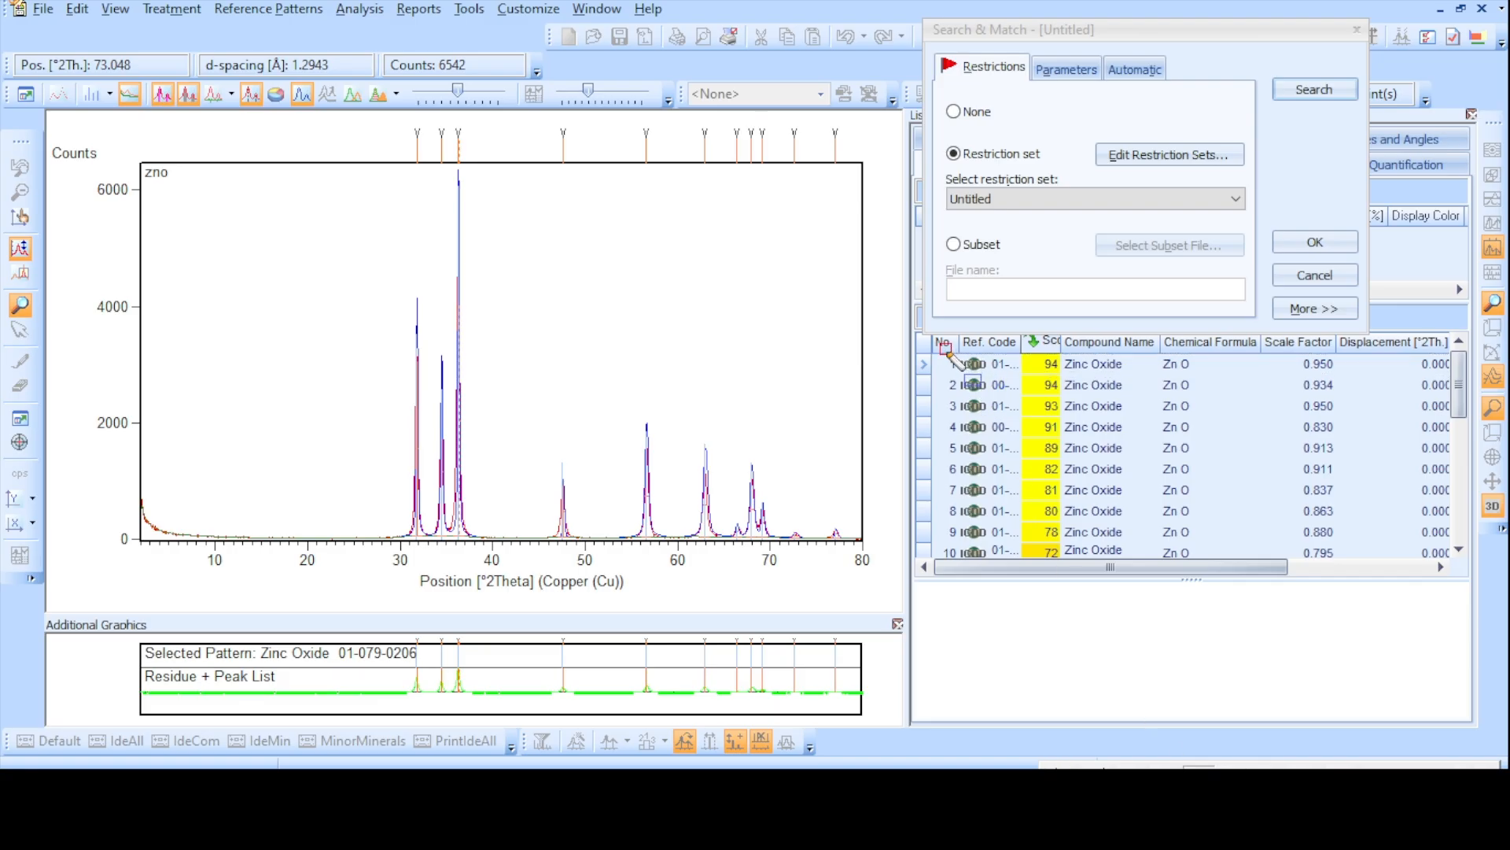
mouse_move(947, 351)
left_mouse_down()
mouse_move(1031, 383)
mouse_move(1446, 385)
left_mouse_up()
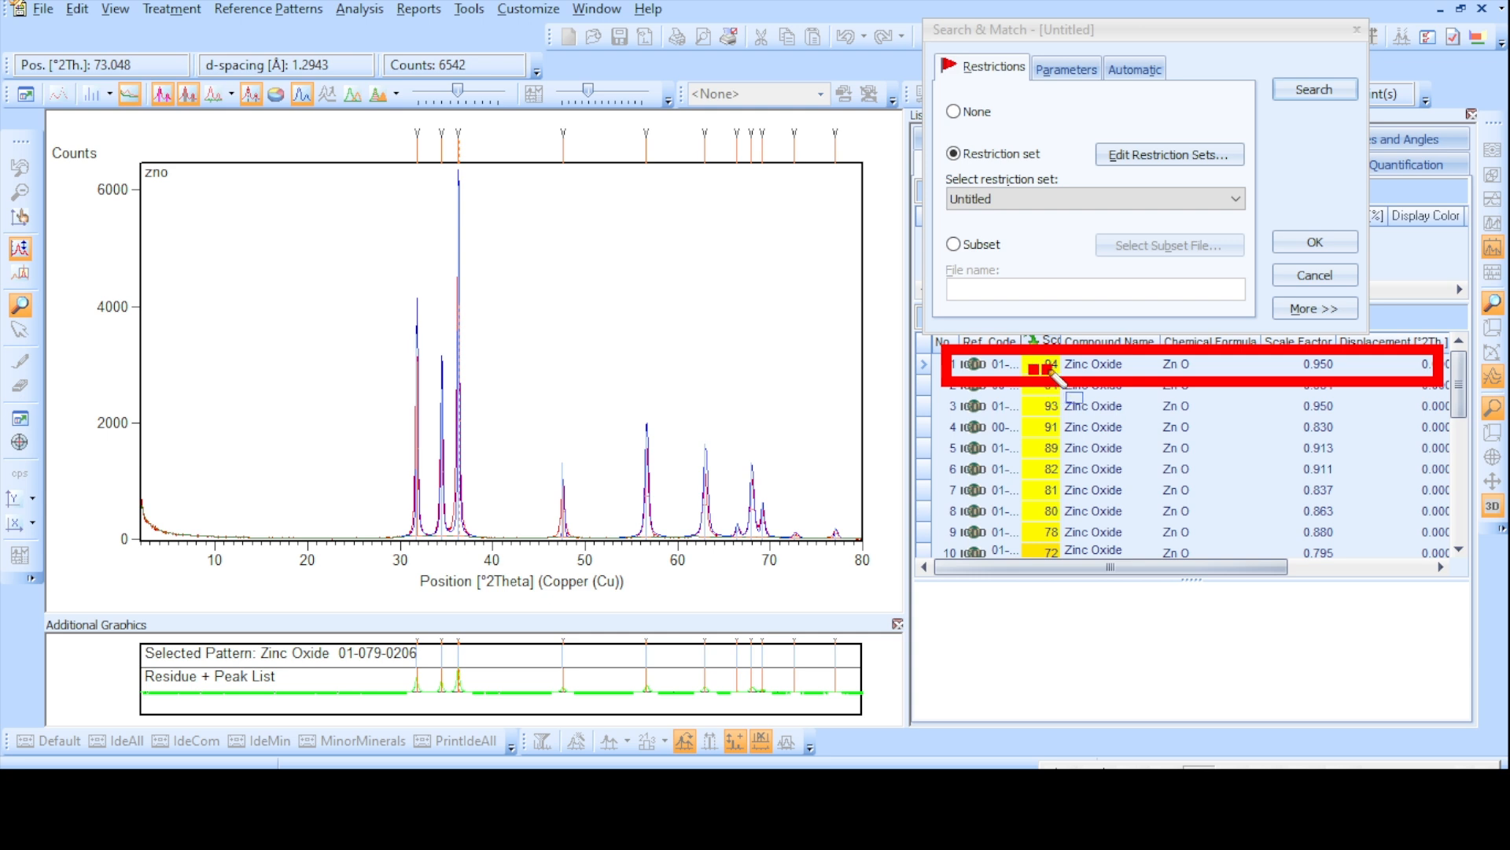
left_click_drag(1067, 368, 1078, 363)
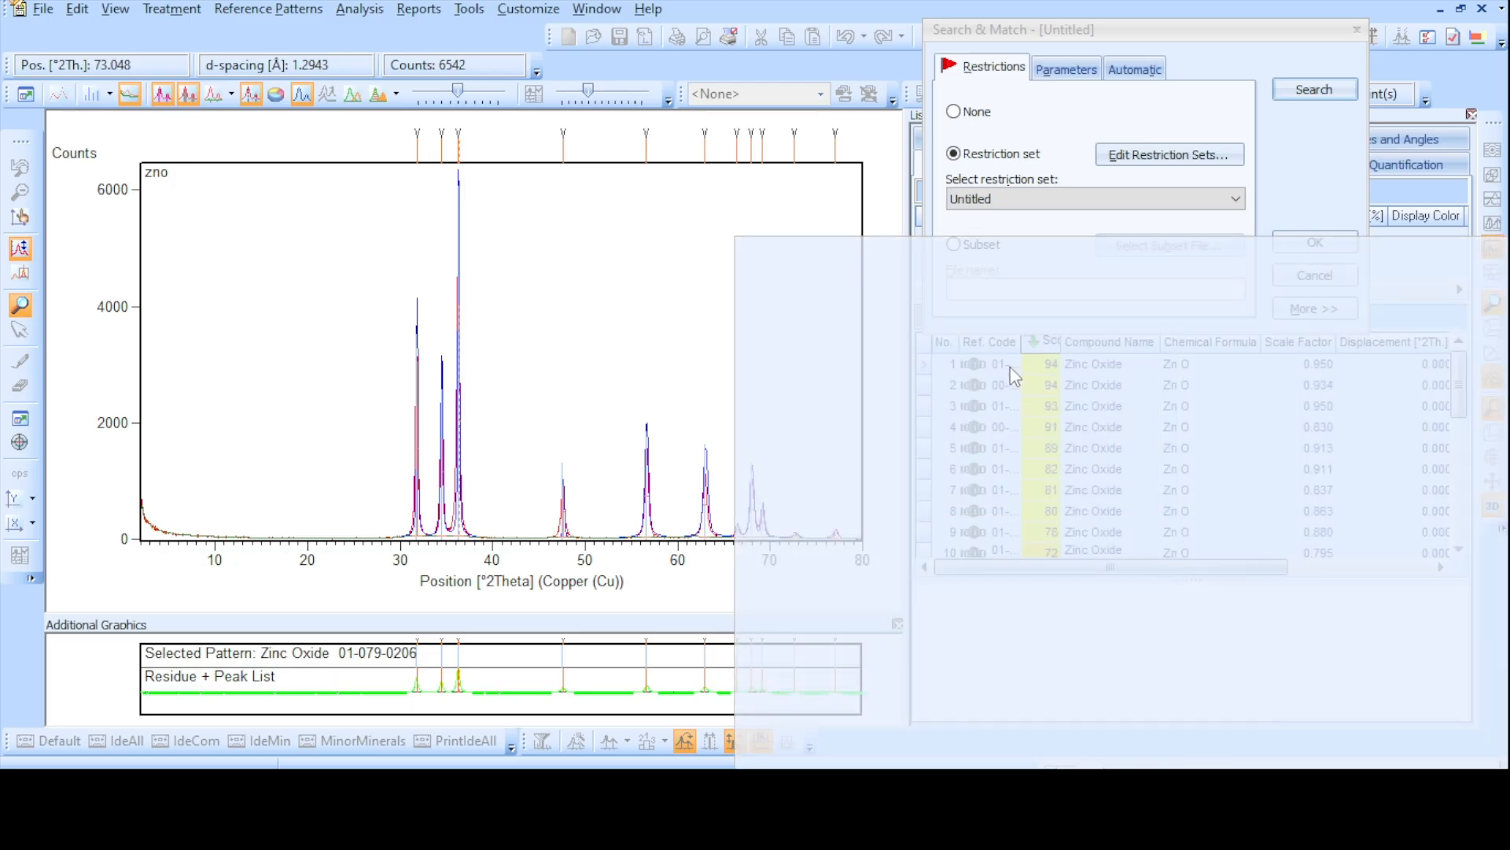
mouse_move(992, 395)
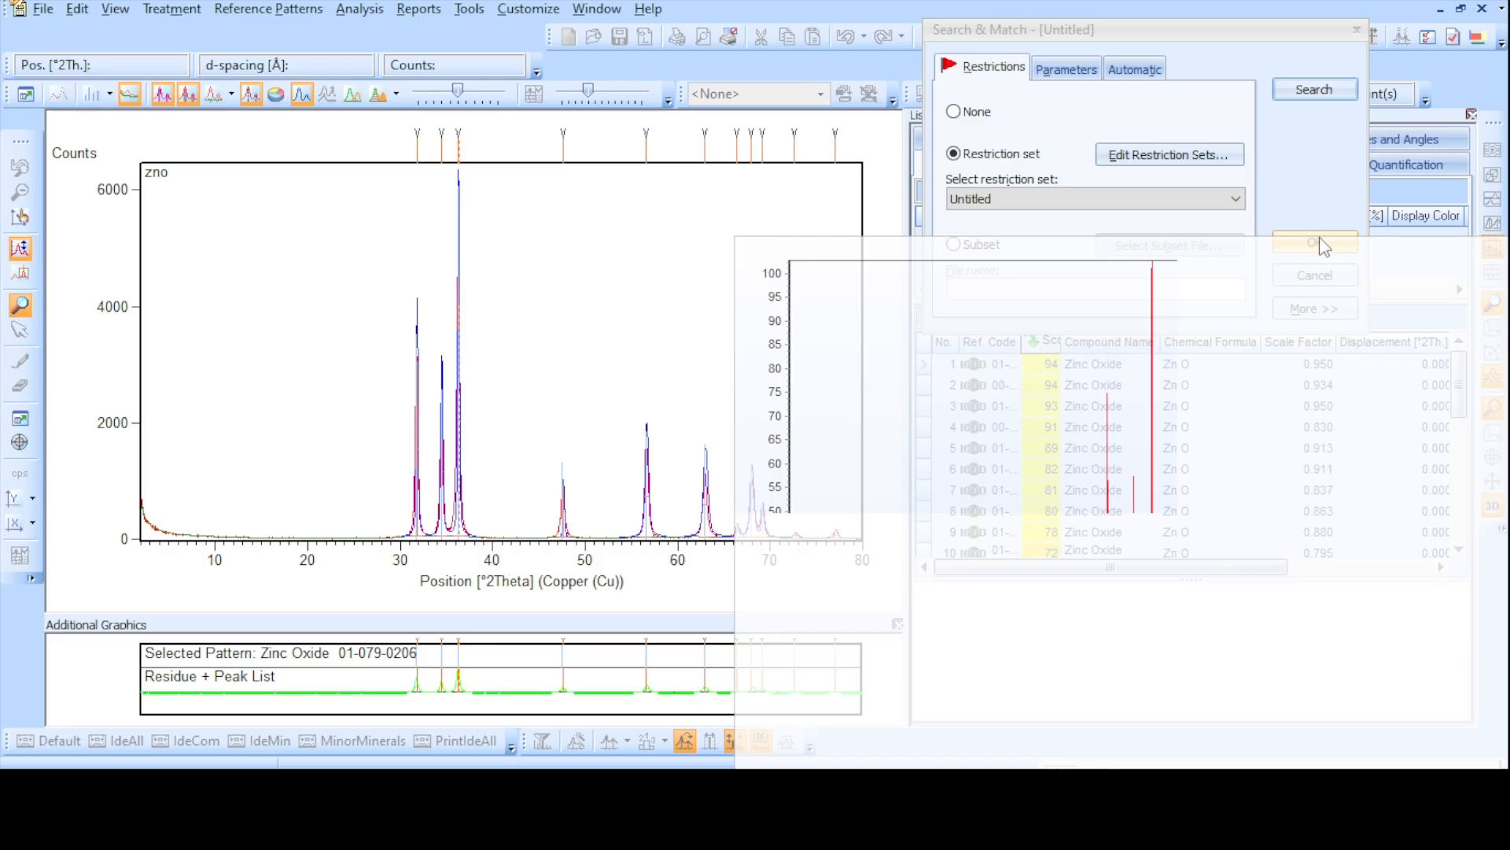
left_click(1322, 244)
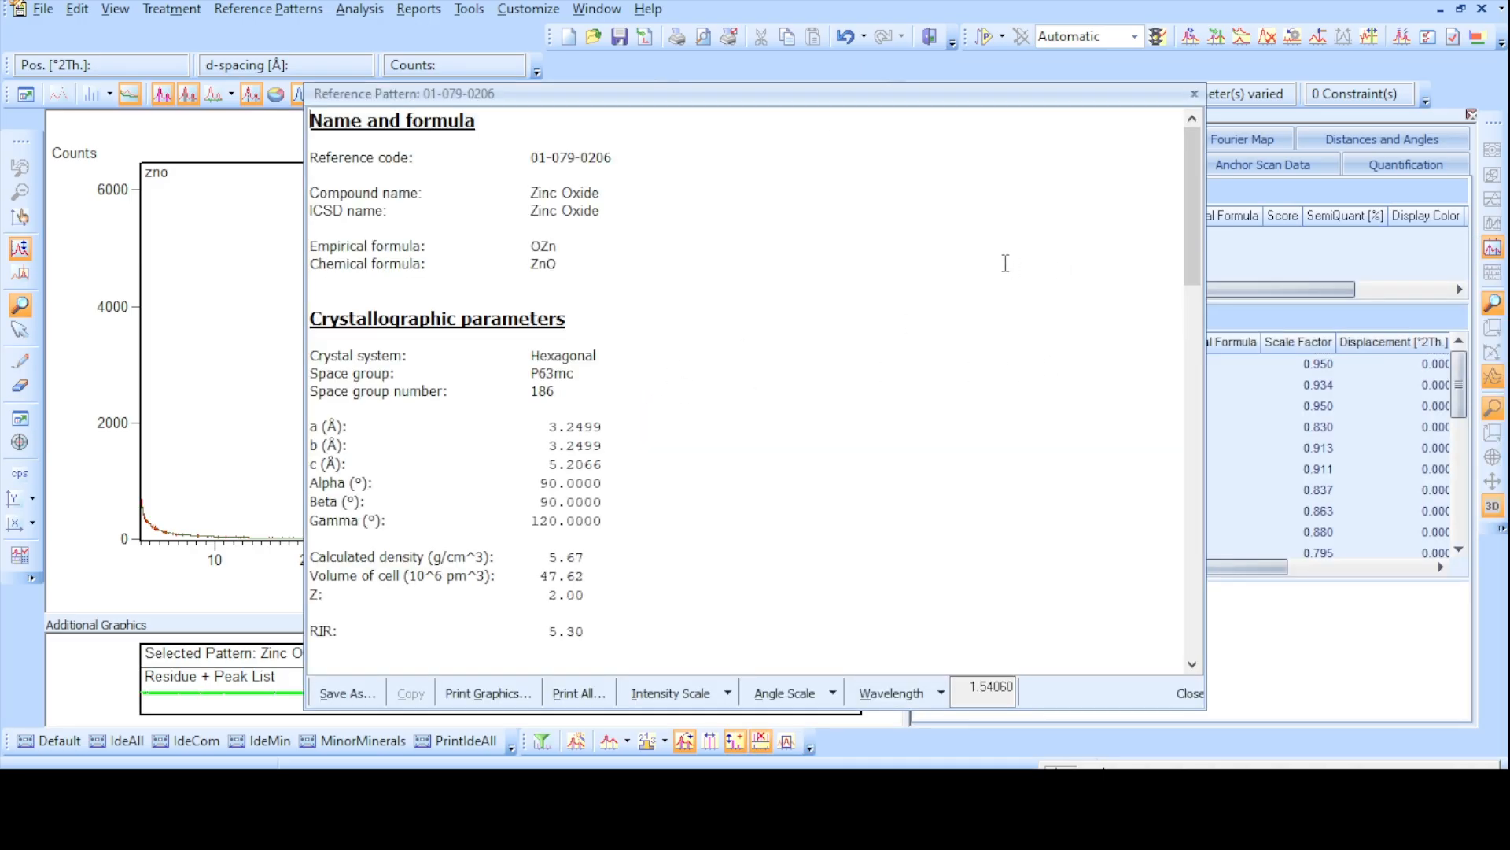
scroll(861, 305, "down", 3)
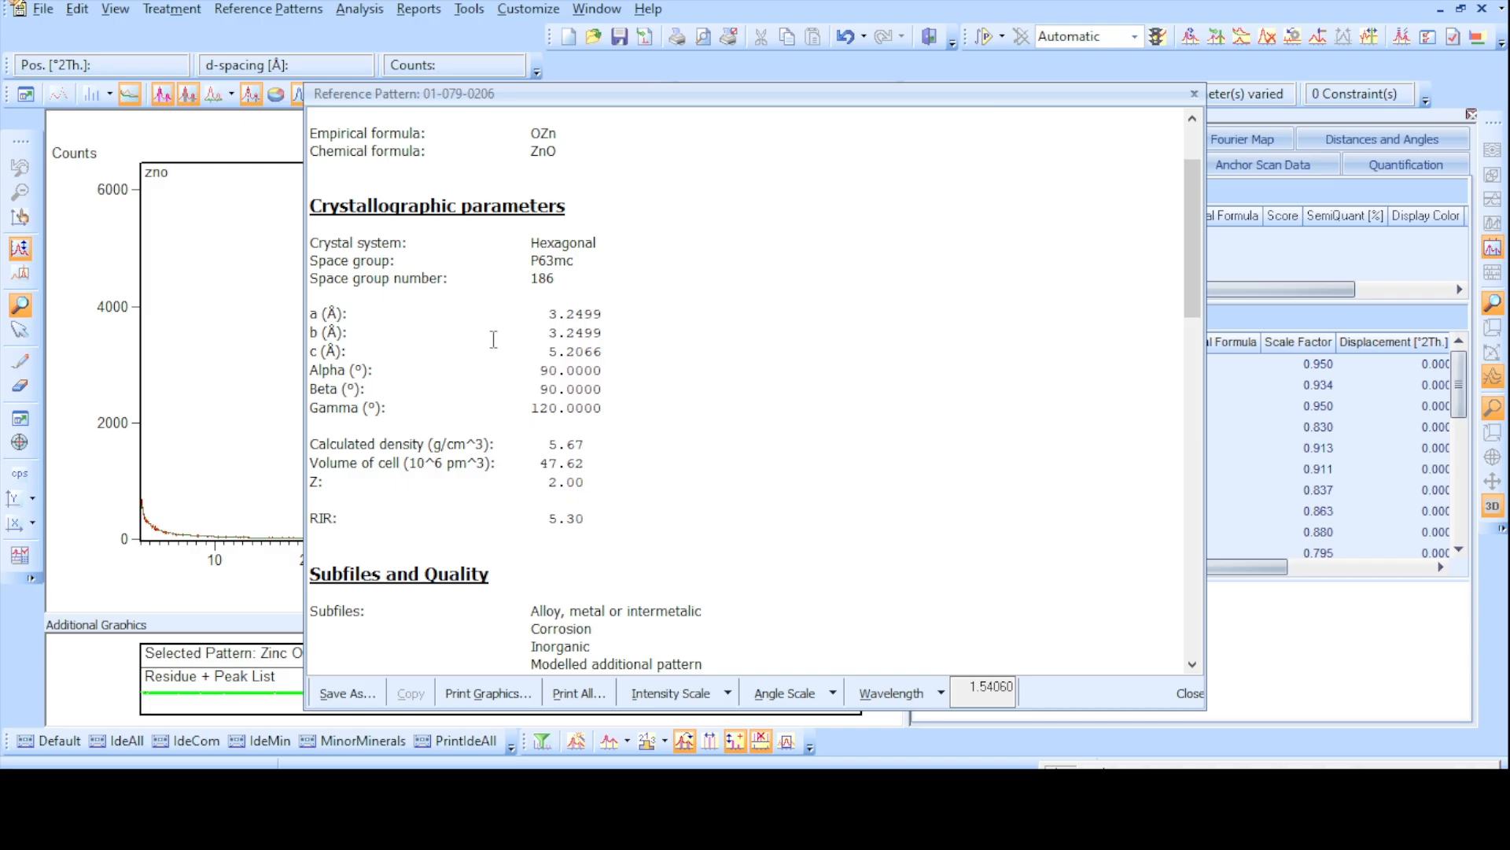
scroll(495, 340, "up", 3)
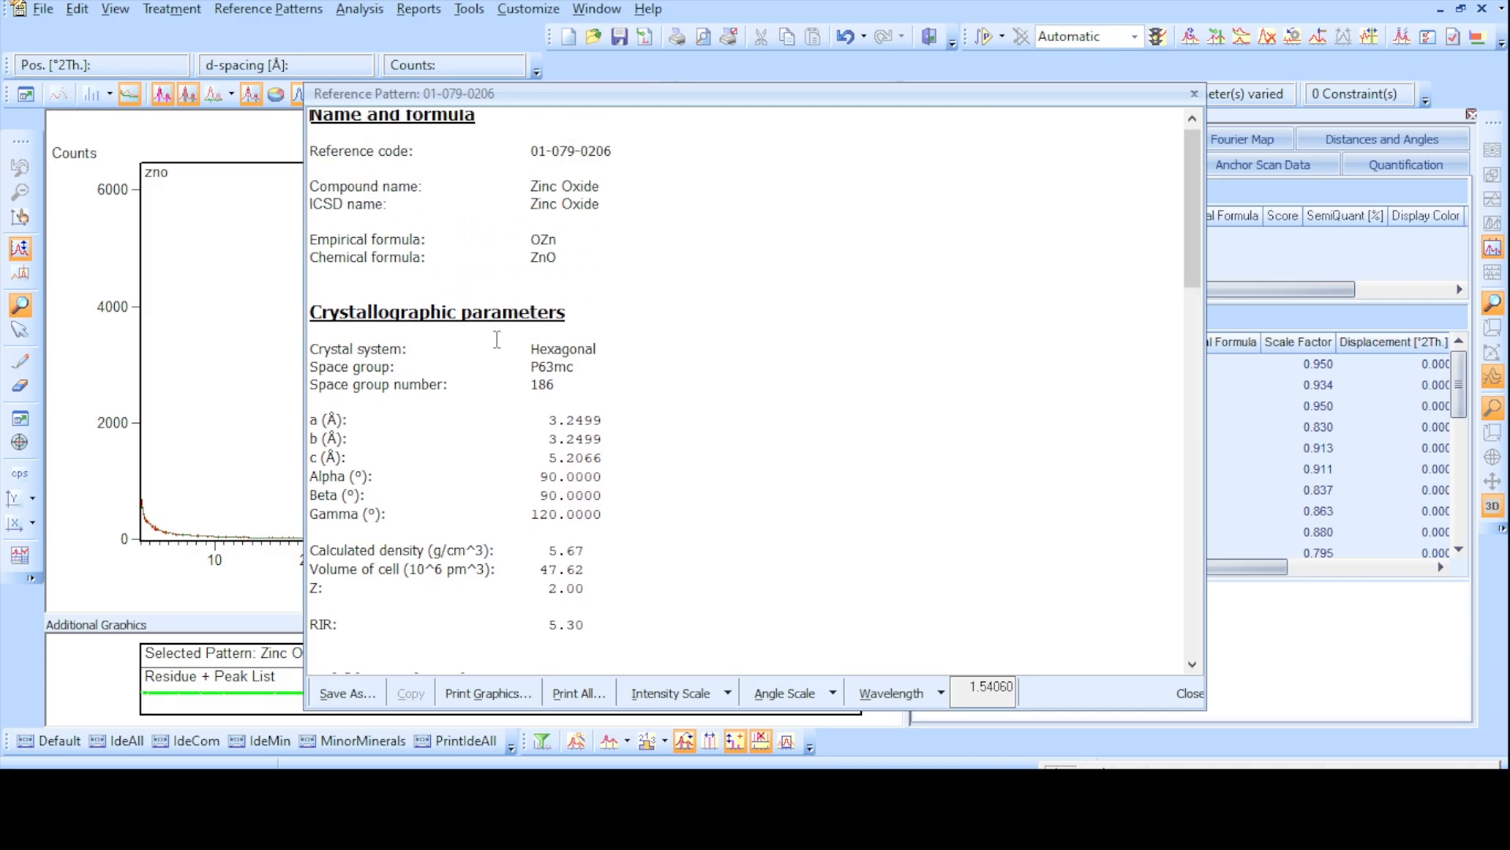
- Save the zinc oxide reference pattern report to Downloads as a rich text file named XRD OF ZnO NPs and close the report
left_click(347, 694)
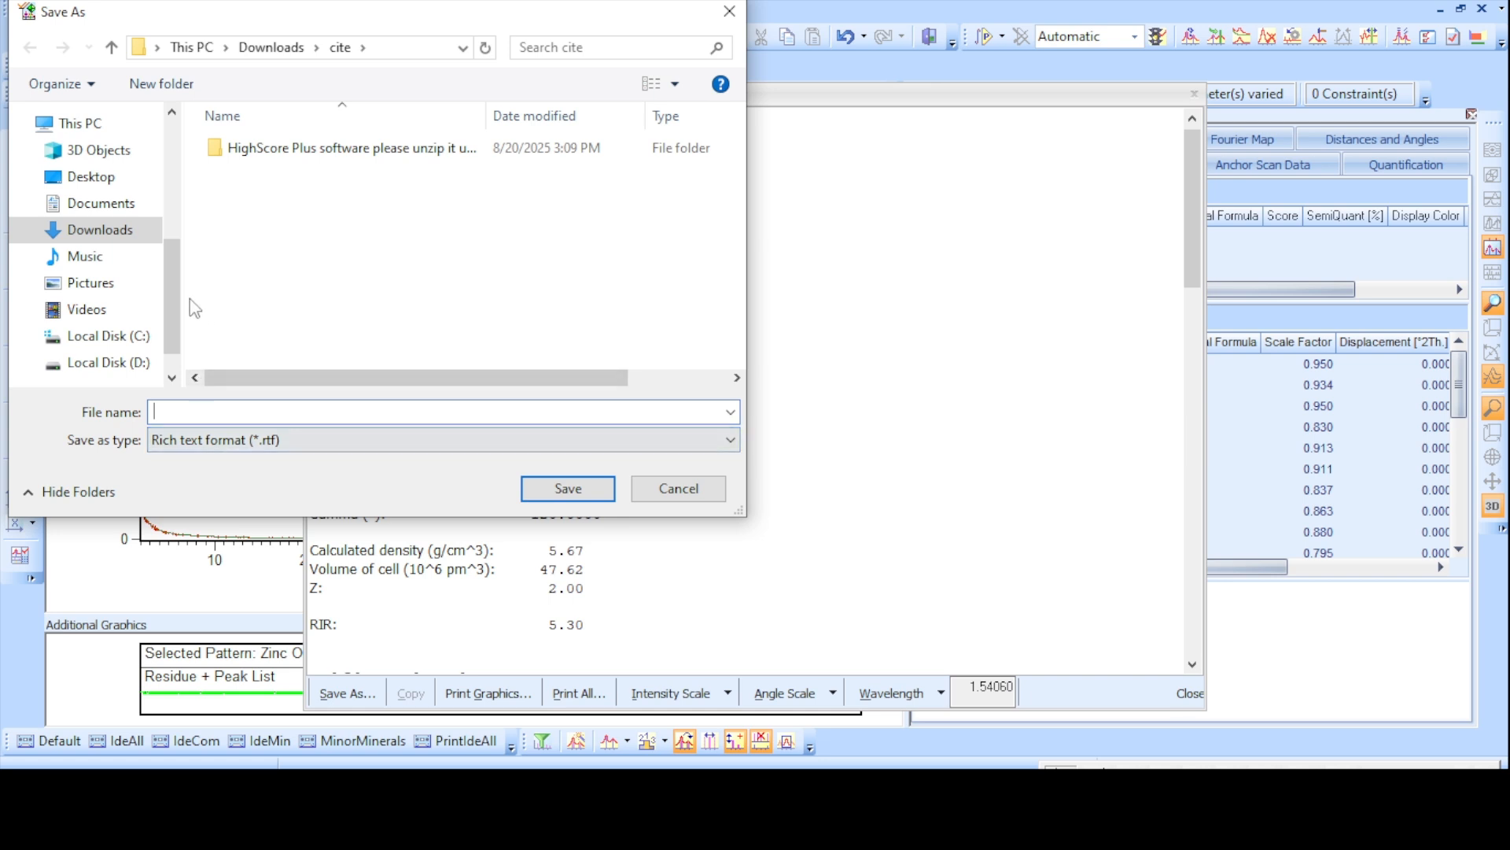
left_click(138, 230)
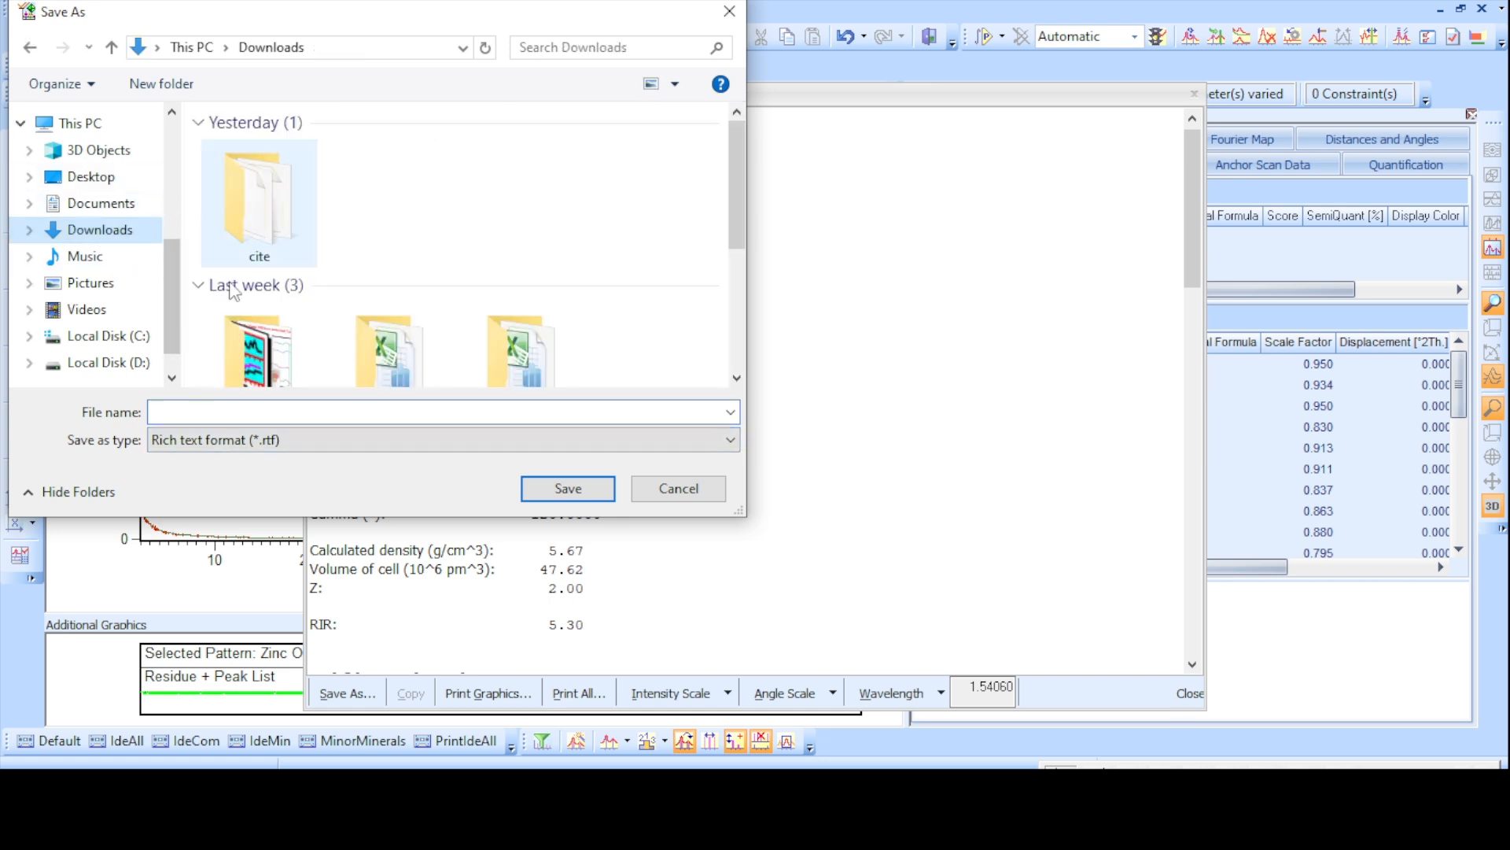
left_click(200, 409)
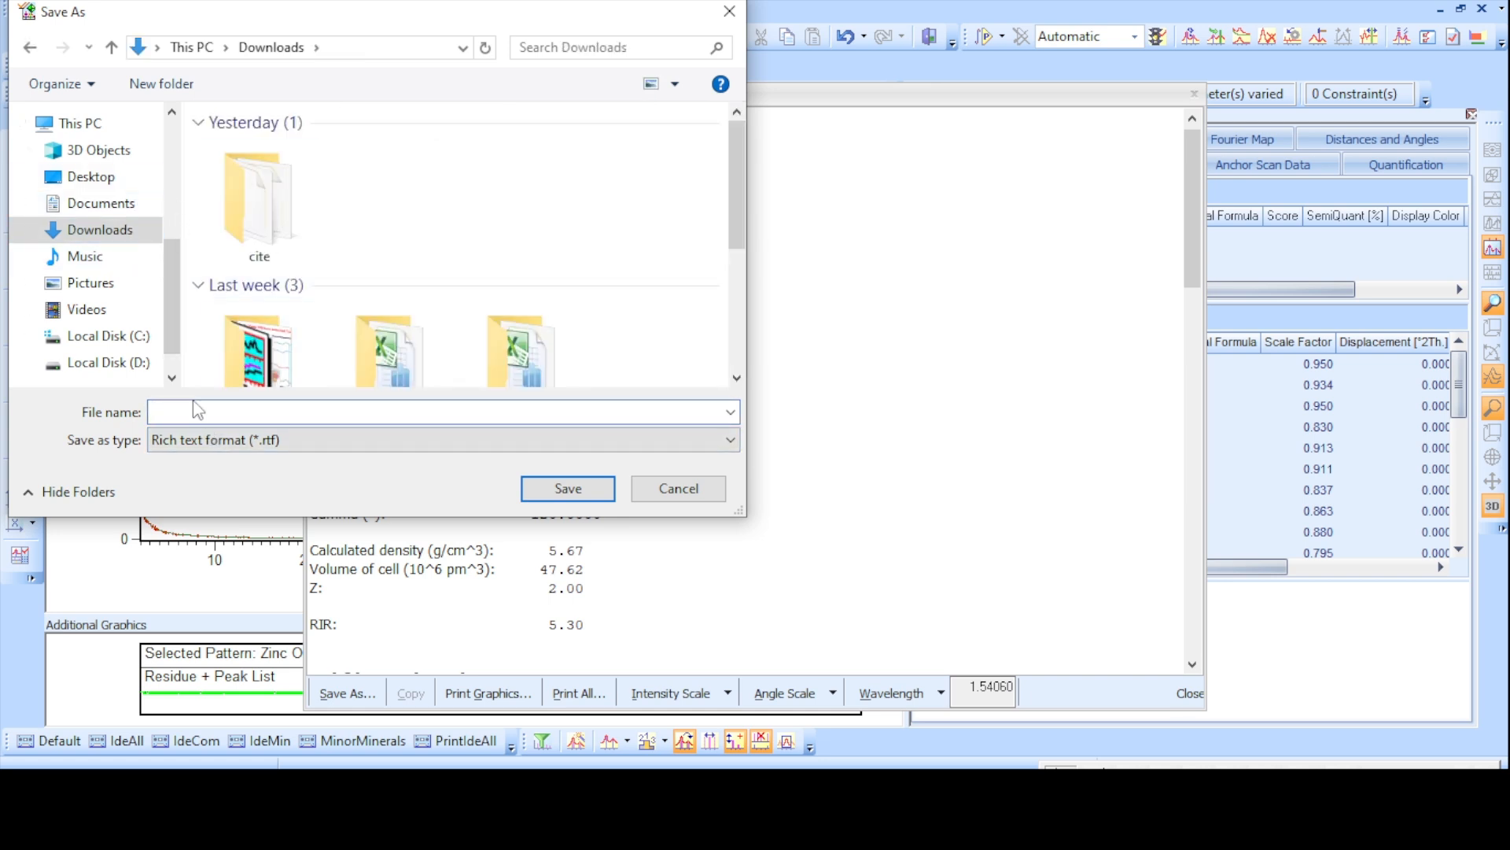
type("XR")
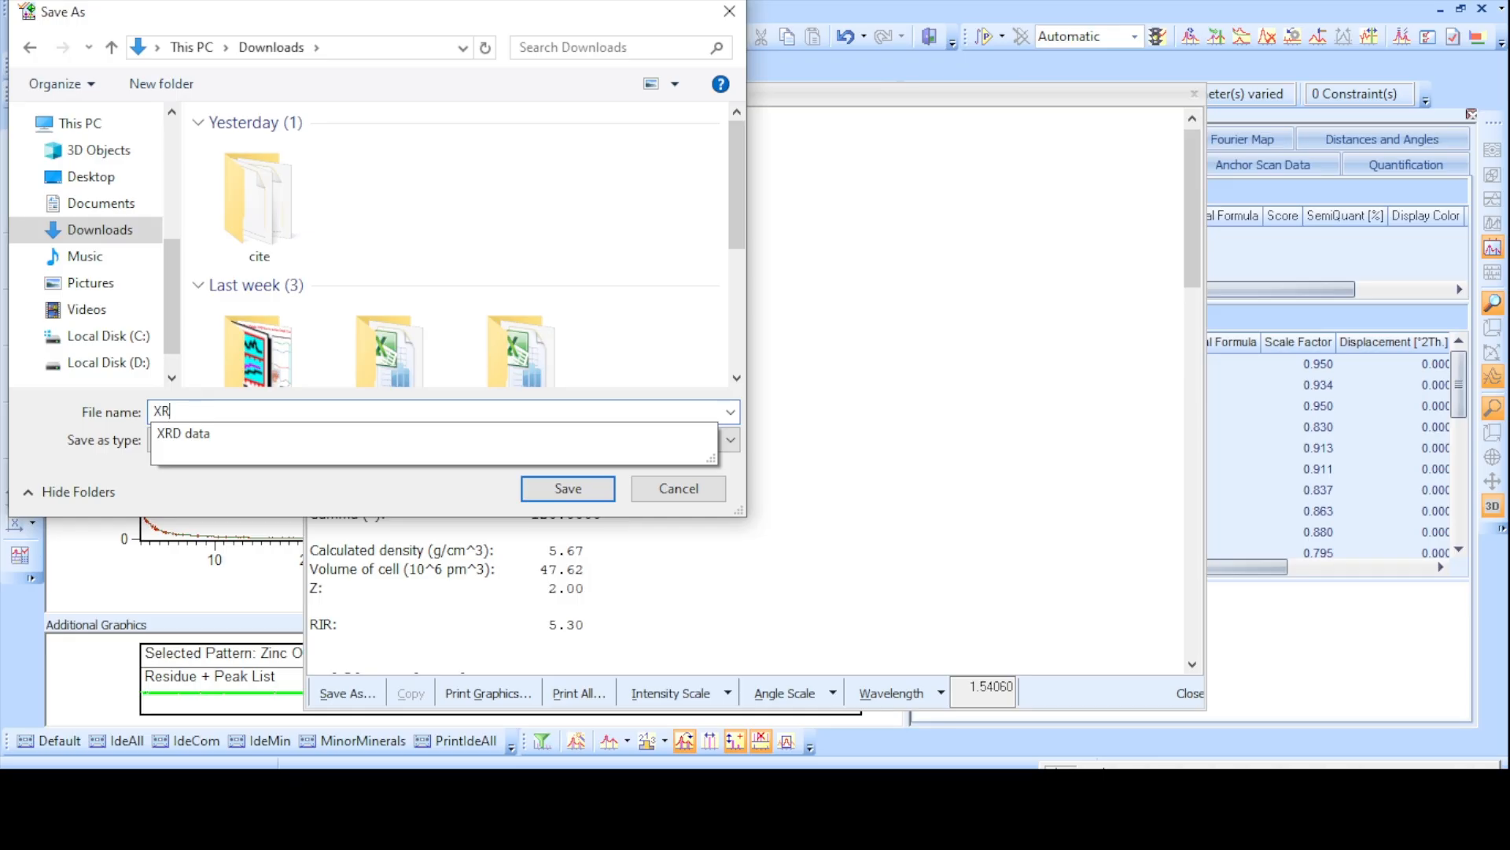
type("D OF ZnO NPs")
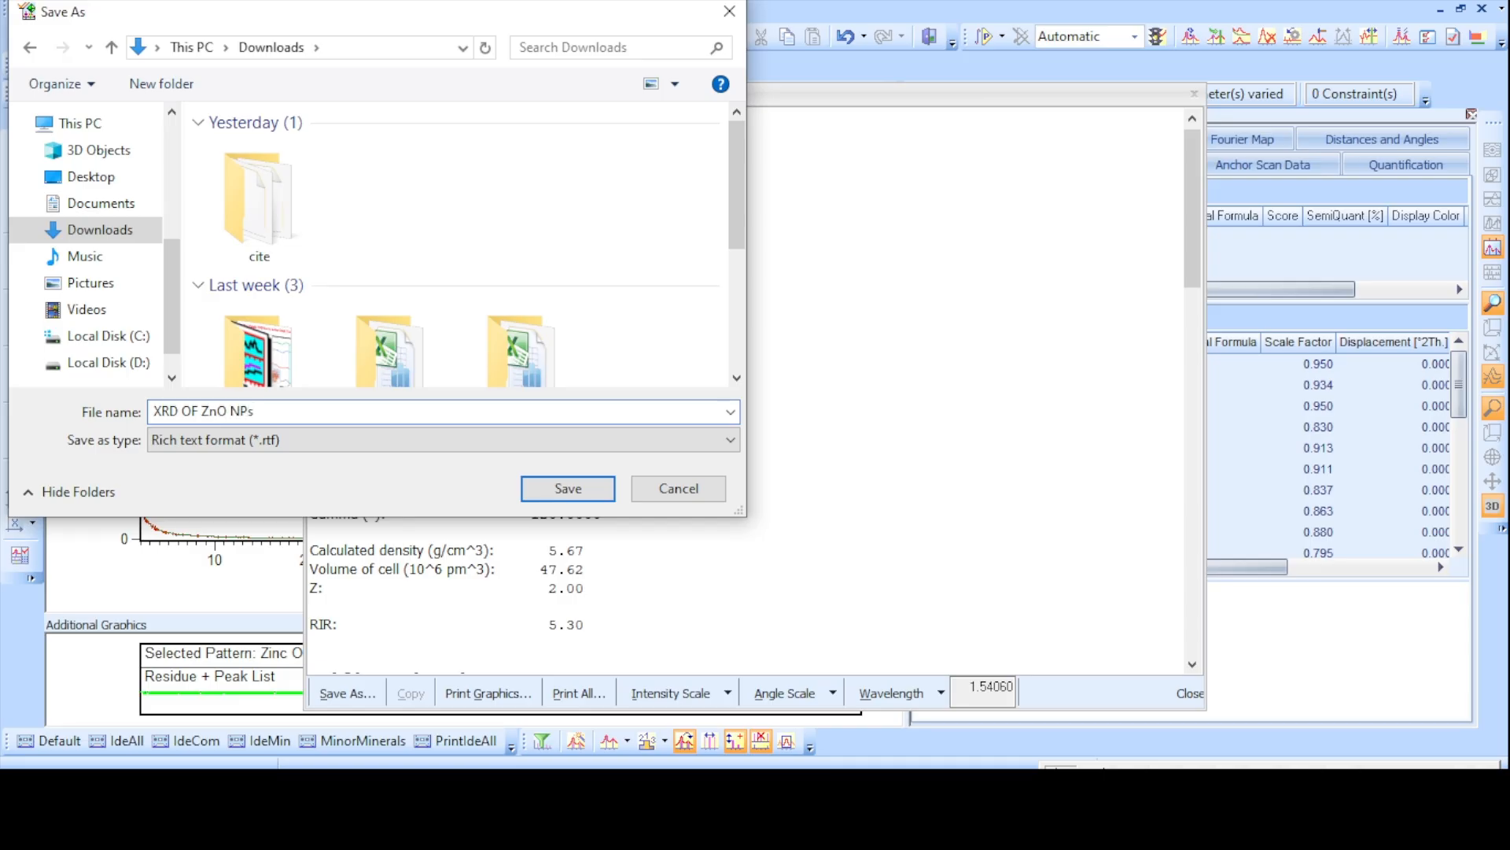
left_click(570, 490)
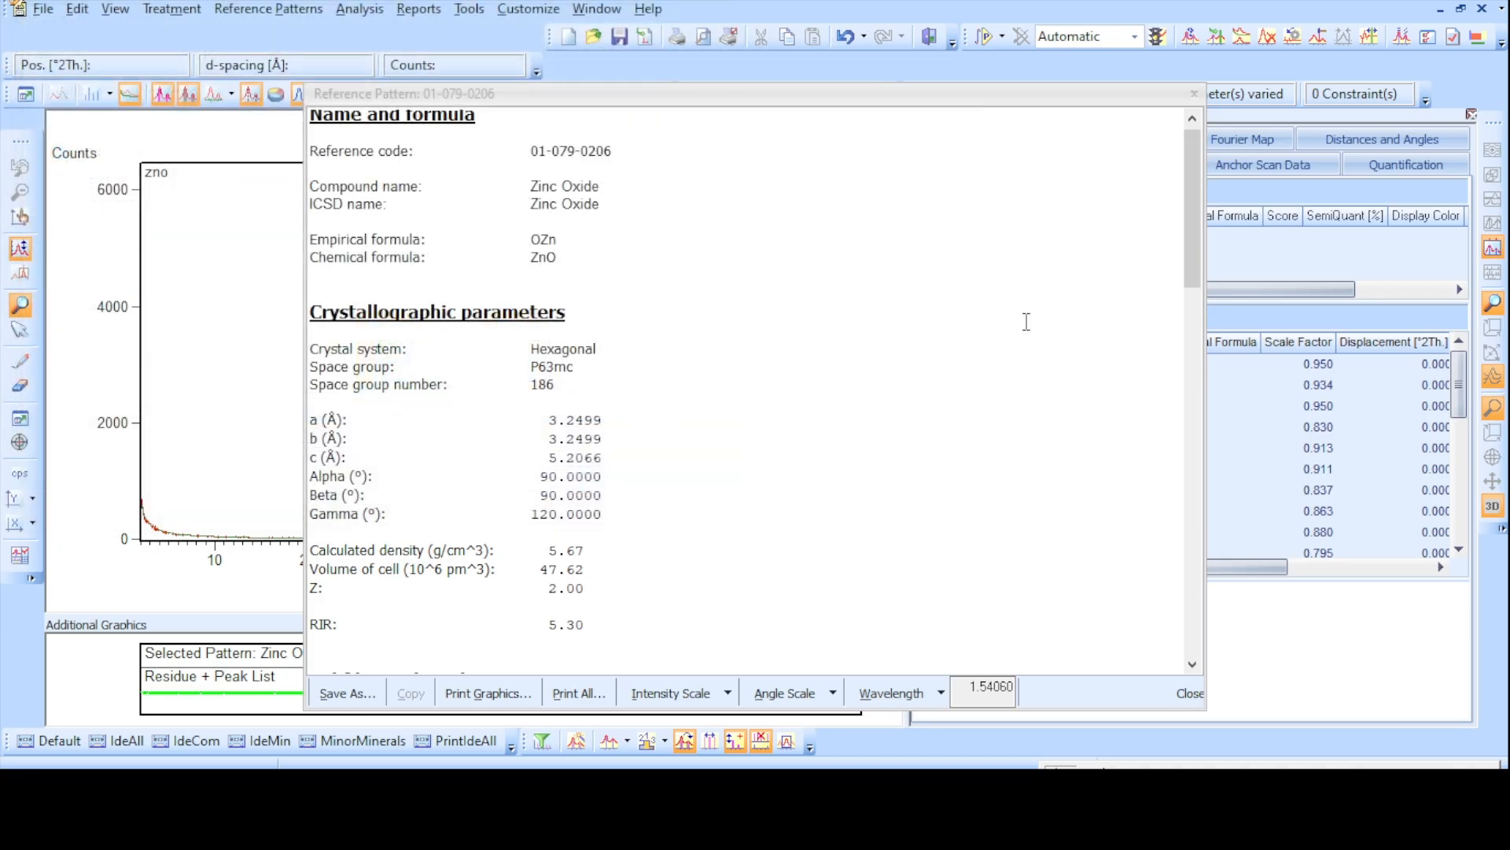
left_click(1153, 692)
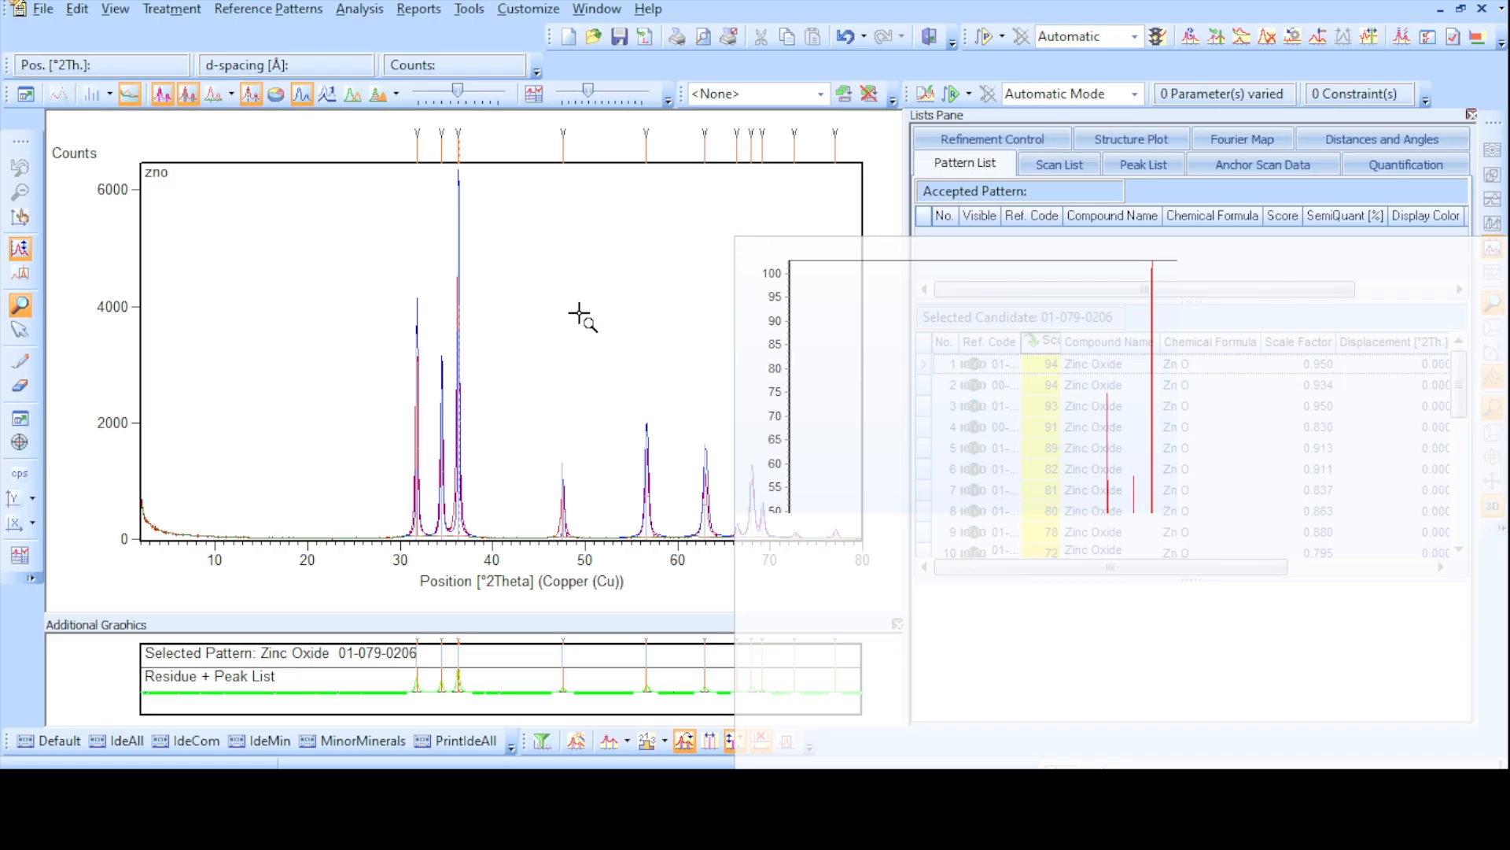
- Switch to File Explorer, open XRD OF ZnO NPs from Downloads in Word, and examine its lattice parameters
mouse_move(556, 791)
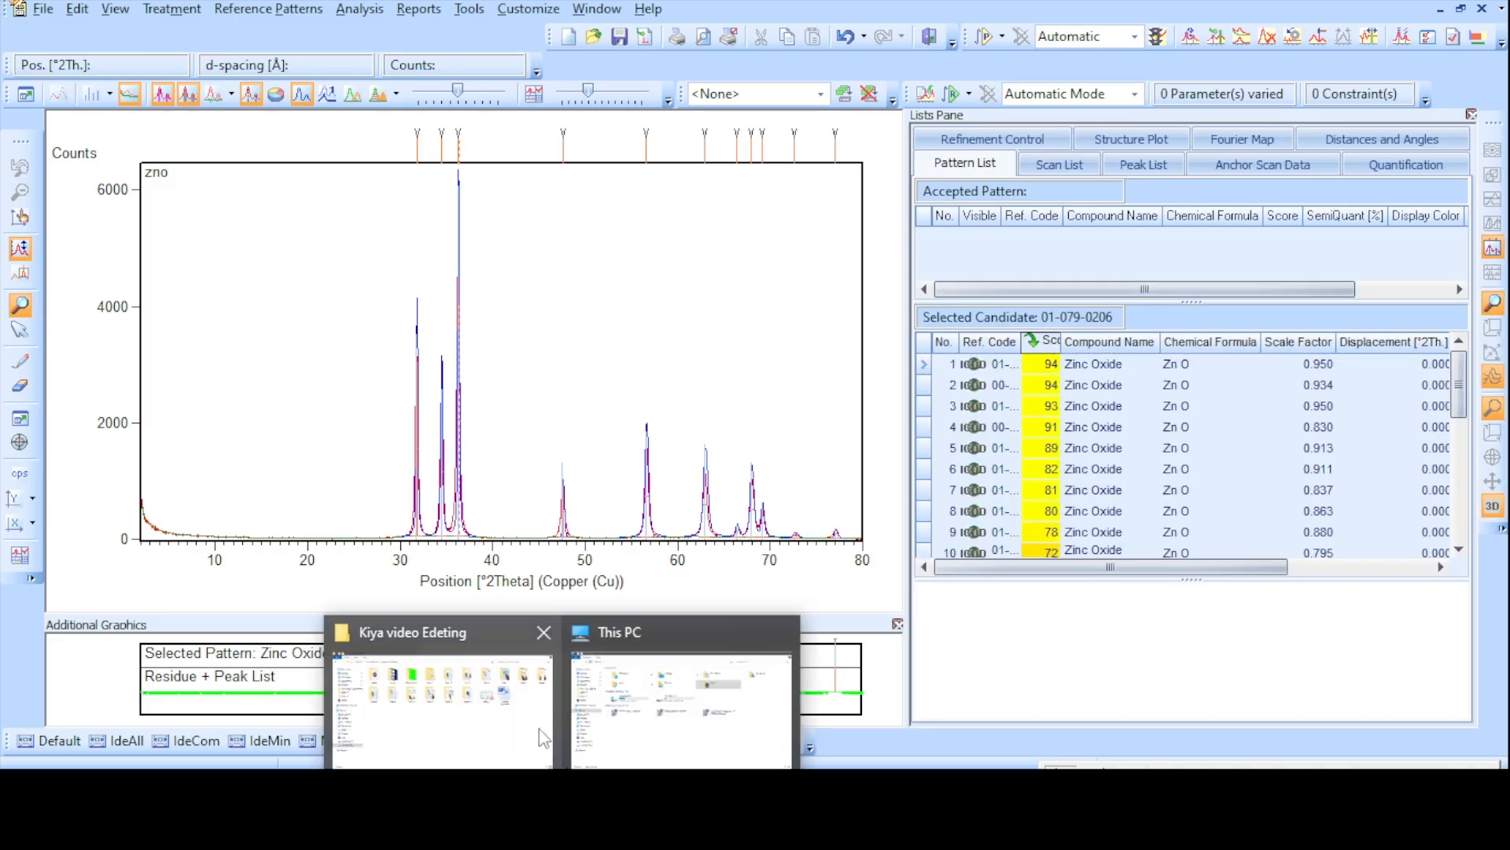
left_click(627, 714)
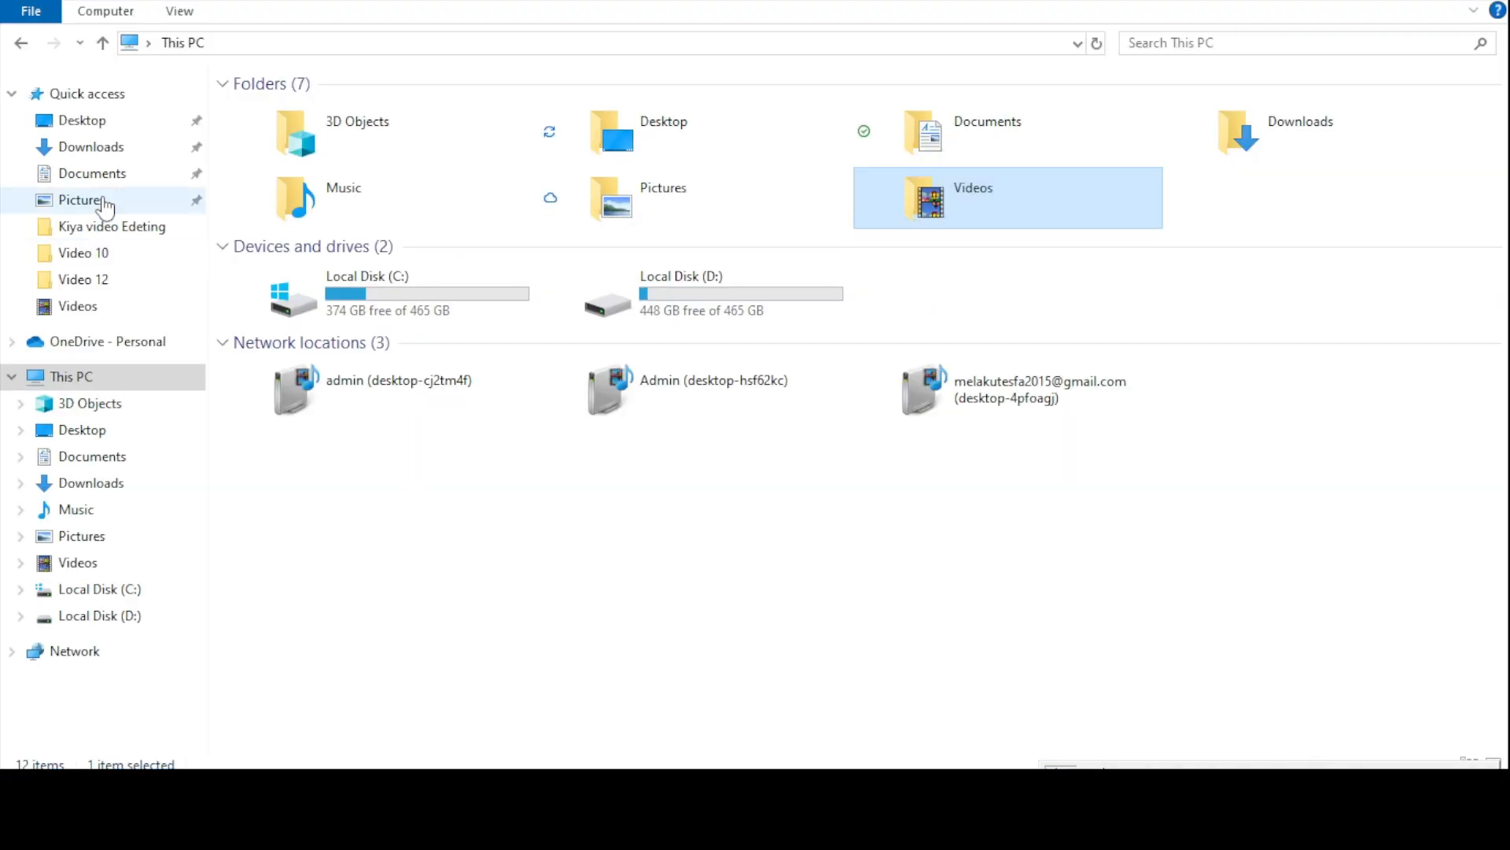
left_click(92, 148)
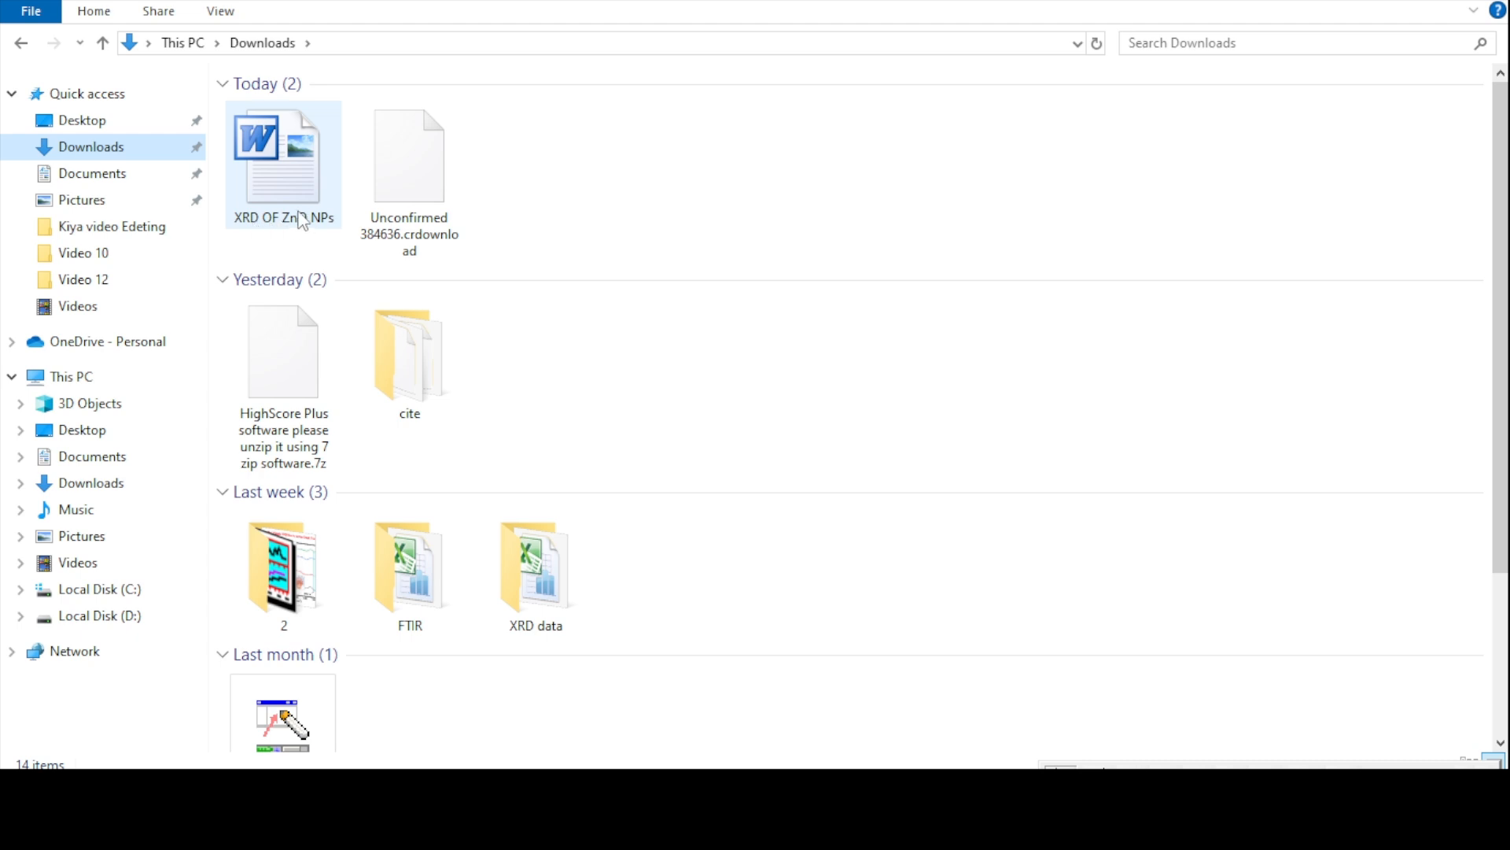
double_click(288, 180)
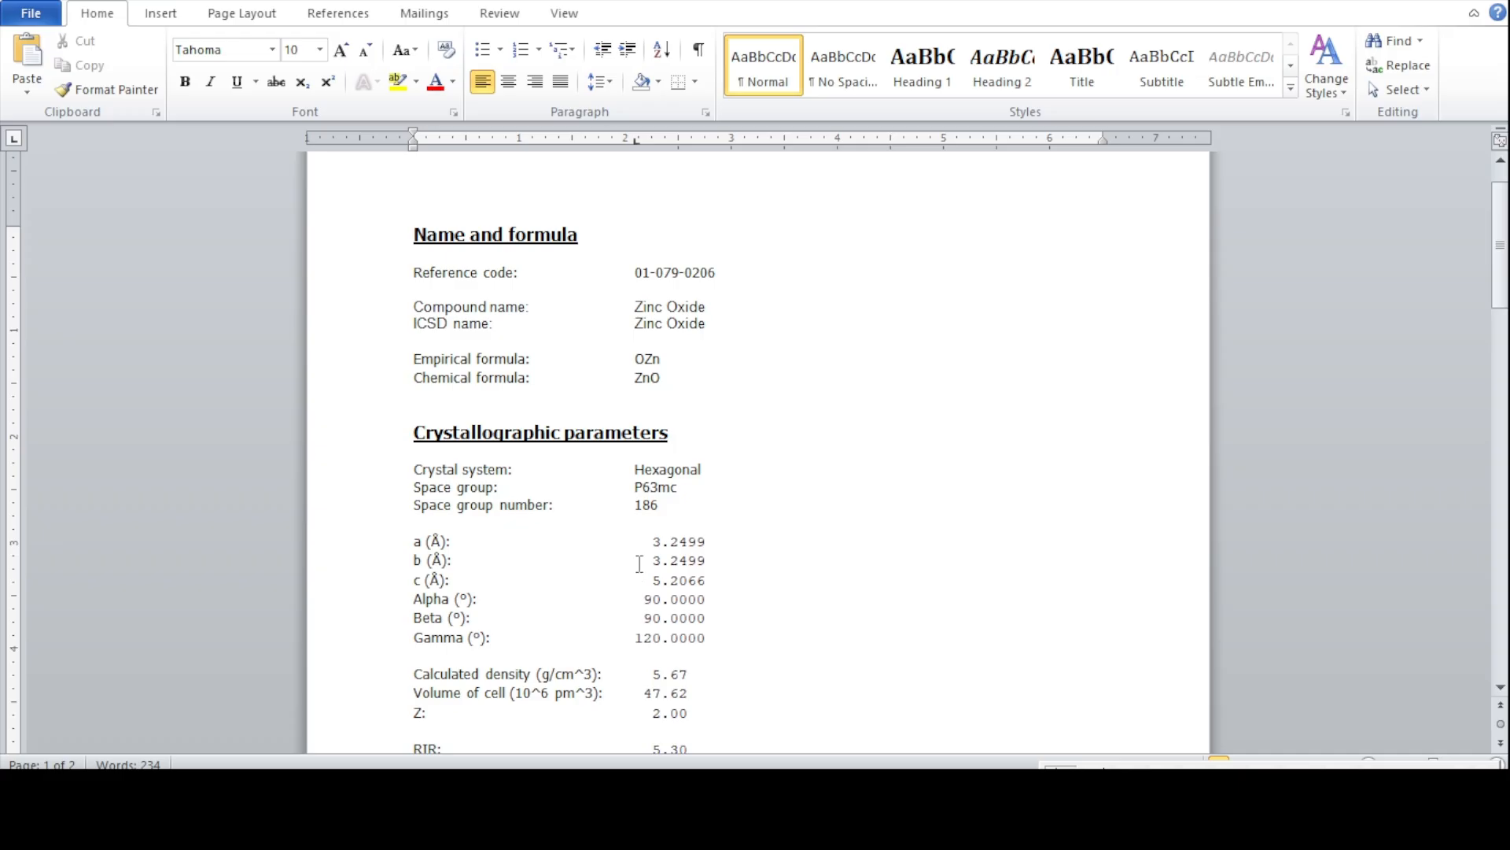
left_click(977, 595)
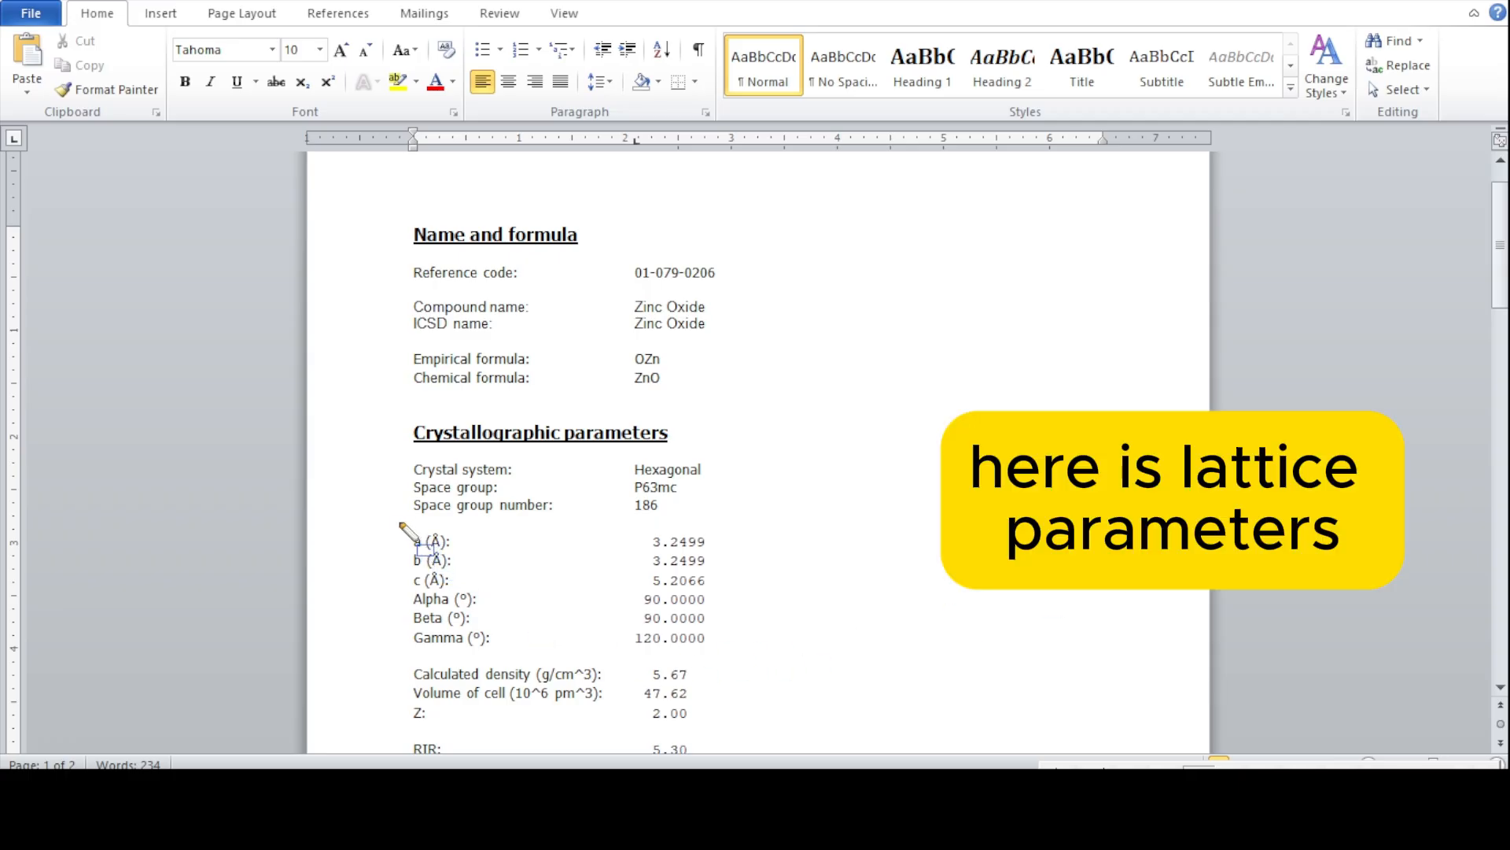
mouse_move(395, 524)
left_mouse_down()
mouse_move(479, 633)
mouse_move(563, 600)
mouse_move(730, 599)
left_mouse_up()
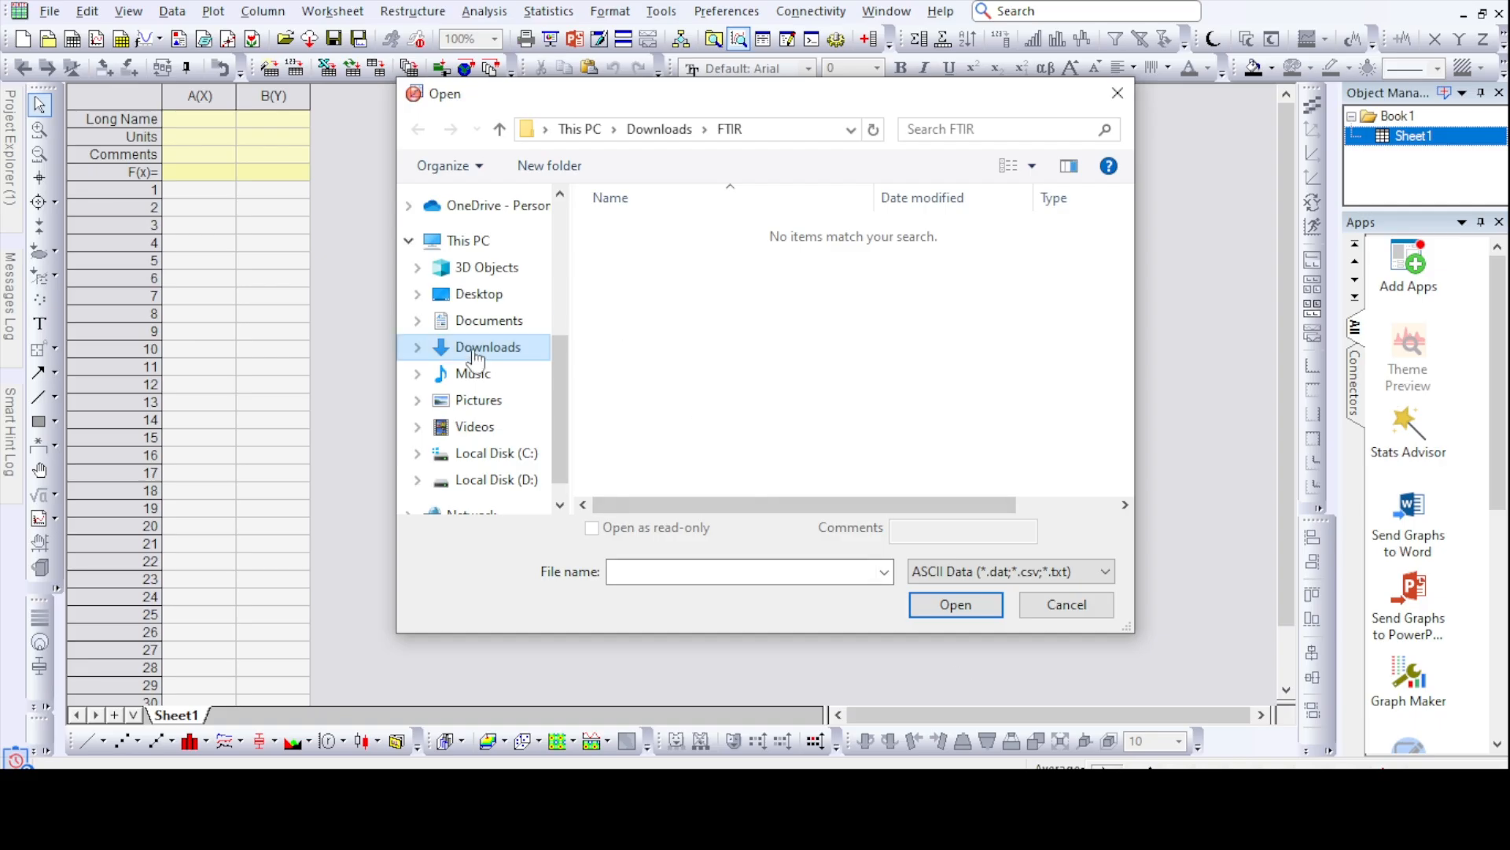
- Import the ZnO-K_ASCII data file from Downloads into the worksheet and select columns A(X) and B(Y)
left_click(440, 347)
scroll(787, 354, "down", 5)
left_click(655, 329)
left_click(957, 606)
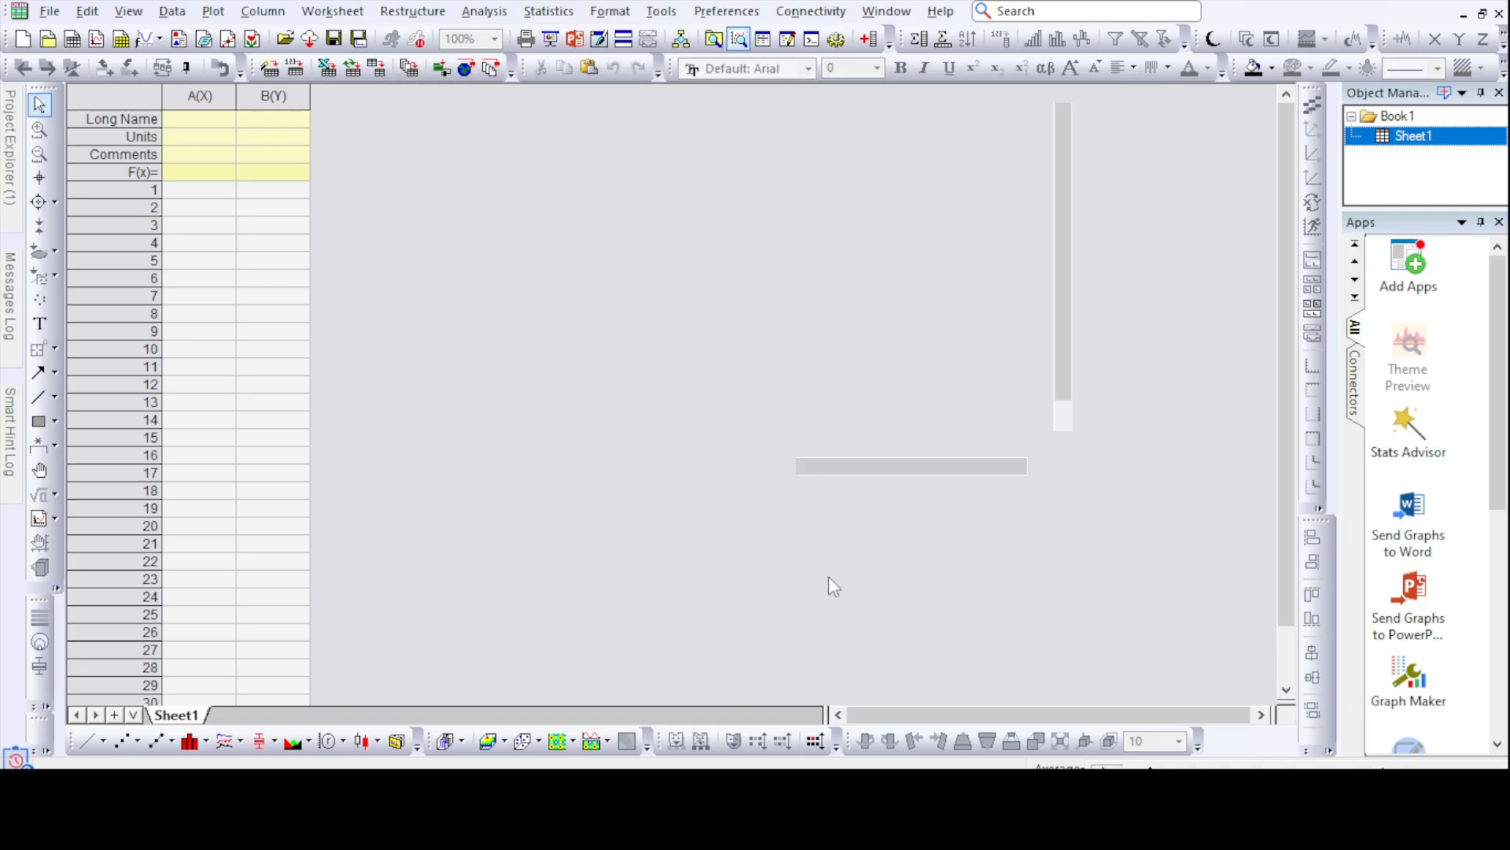
left_click_drag(213, 96, 273, 96)
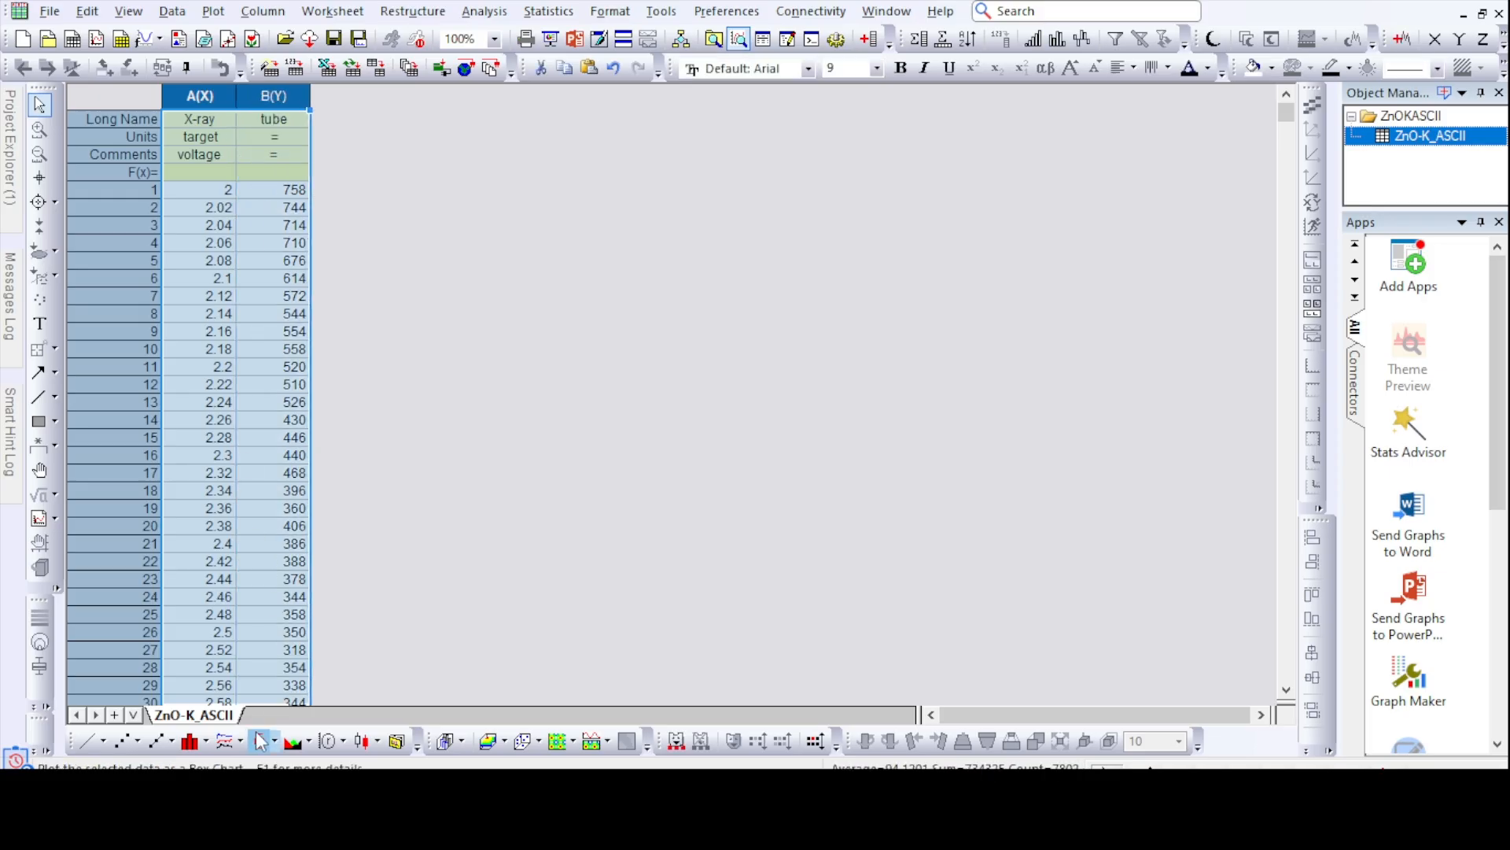
- Plot the selected XRD columns as a line graph and set the X axis range from 10 to 80
left_click(86, 748)
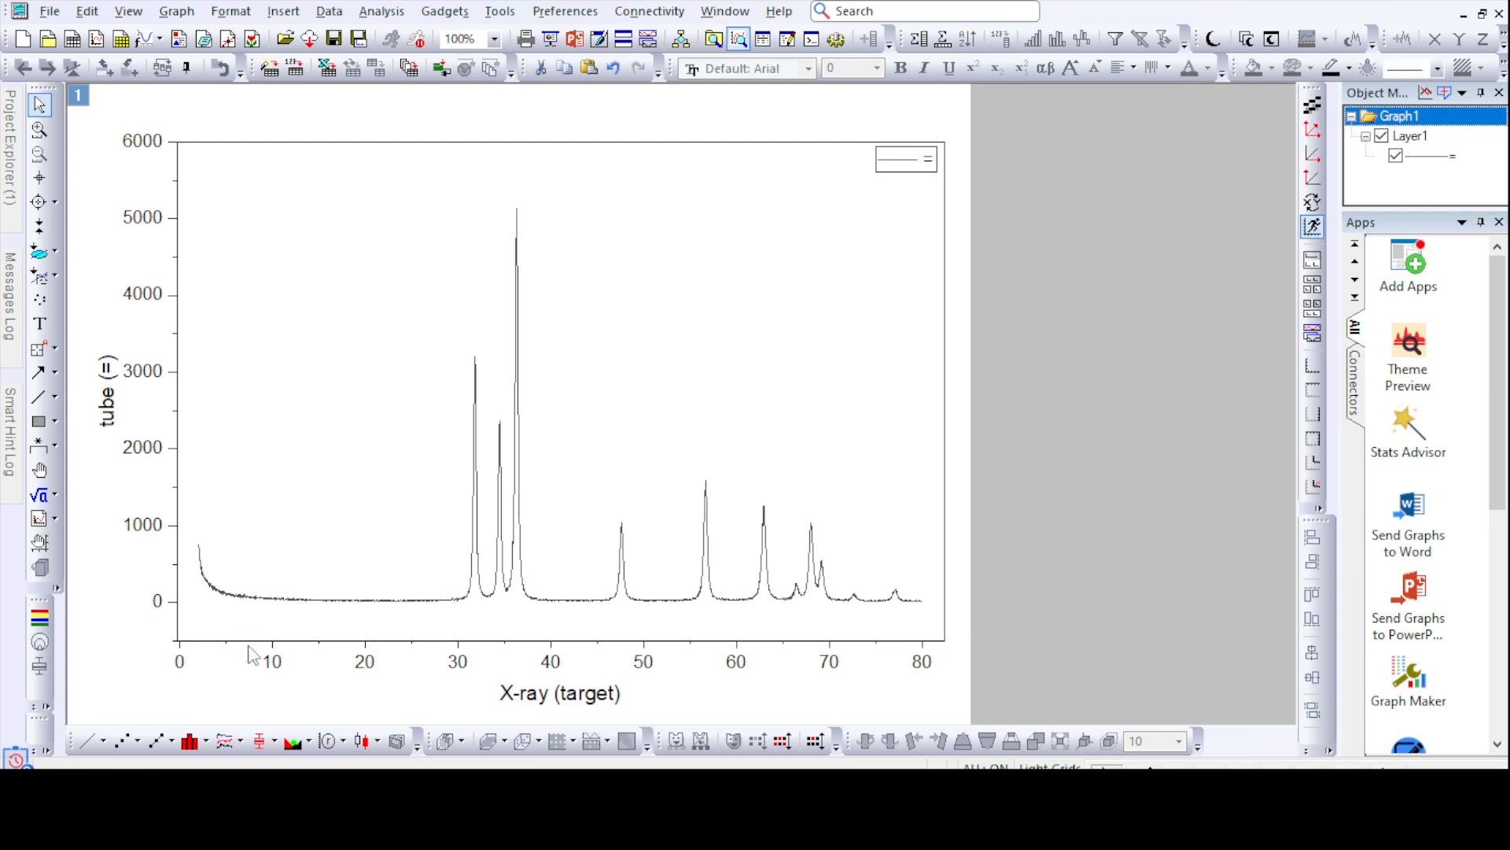
double_click(253, 655)
type("10")
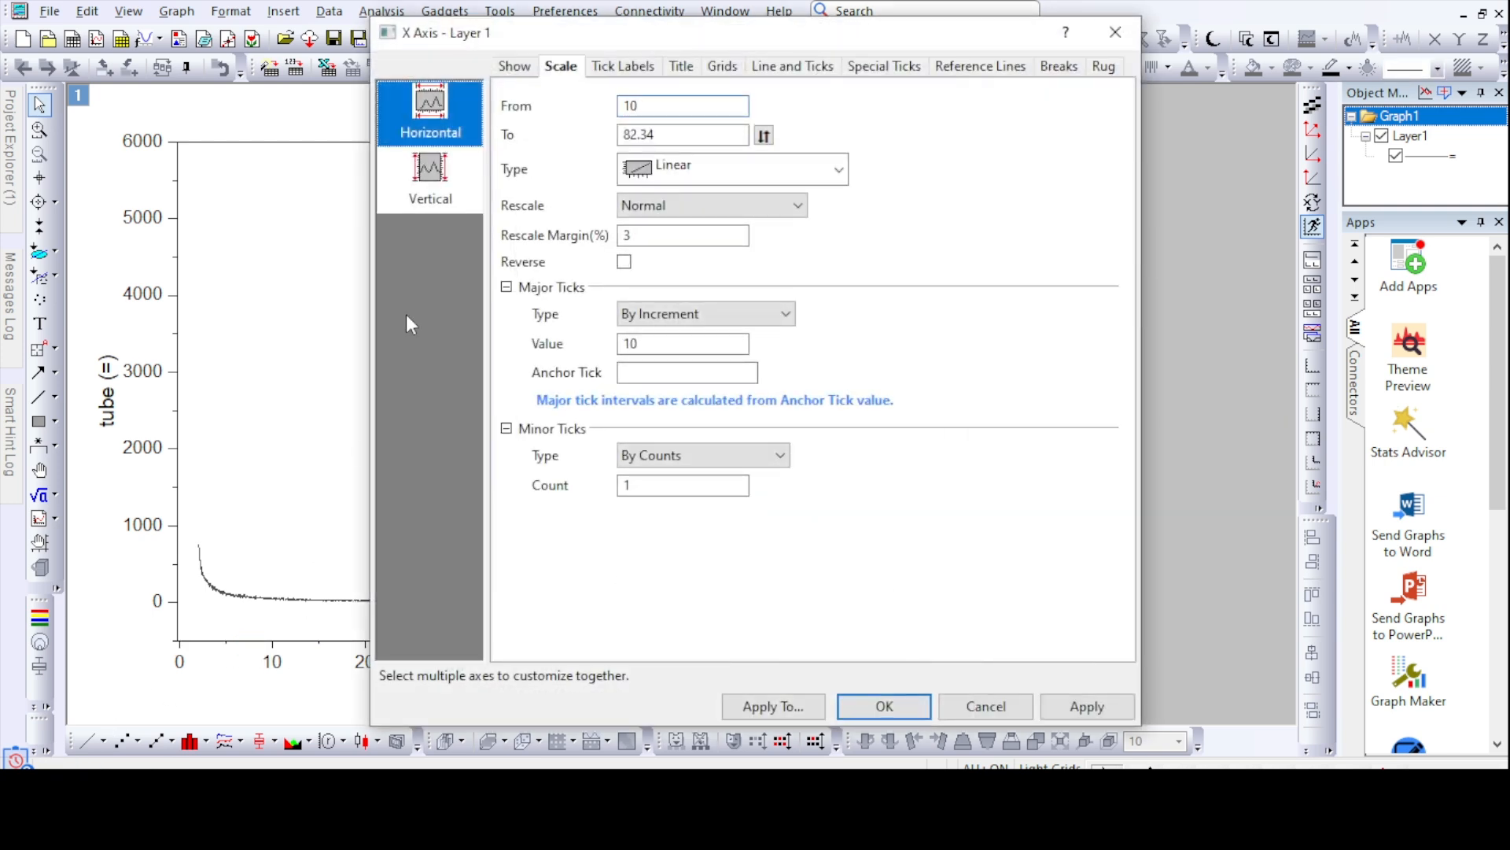
double_click(651, 136)
type("80")
key("Return")
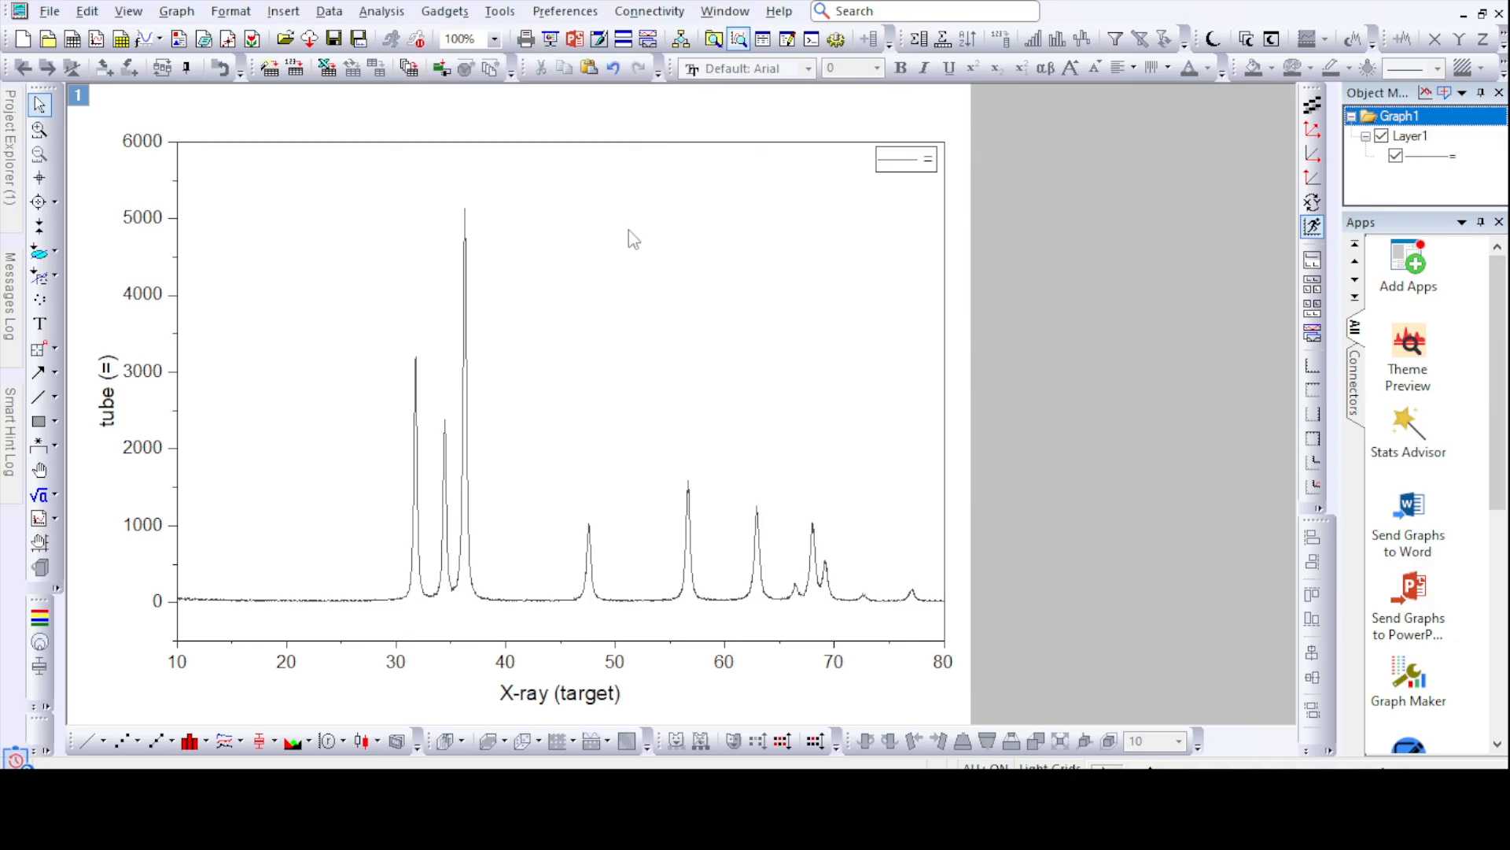
- Set the XRD curve's line width to 3 and its colour to red
left_click(465, 515)
left_click(554, 403)
left_click(523, 504)
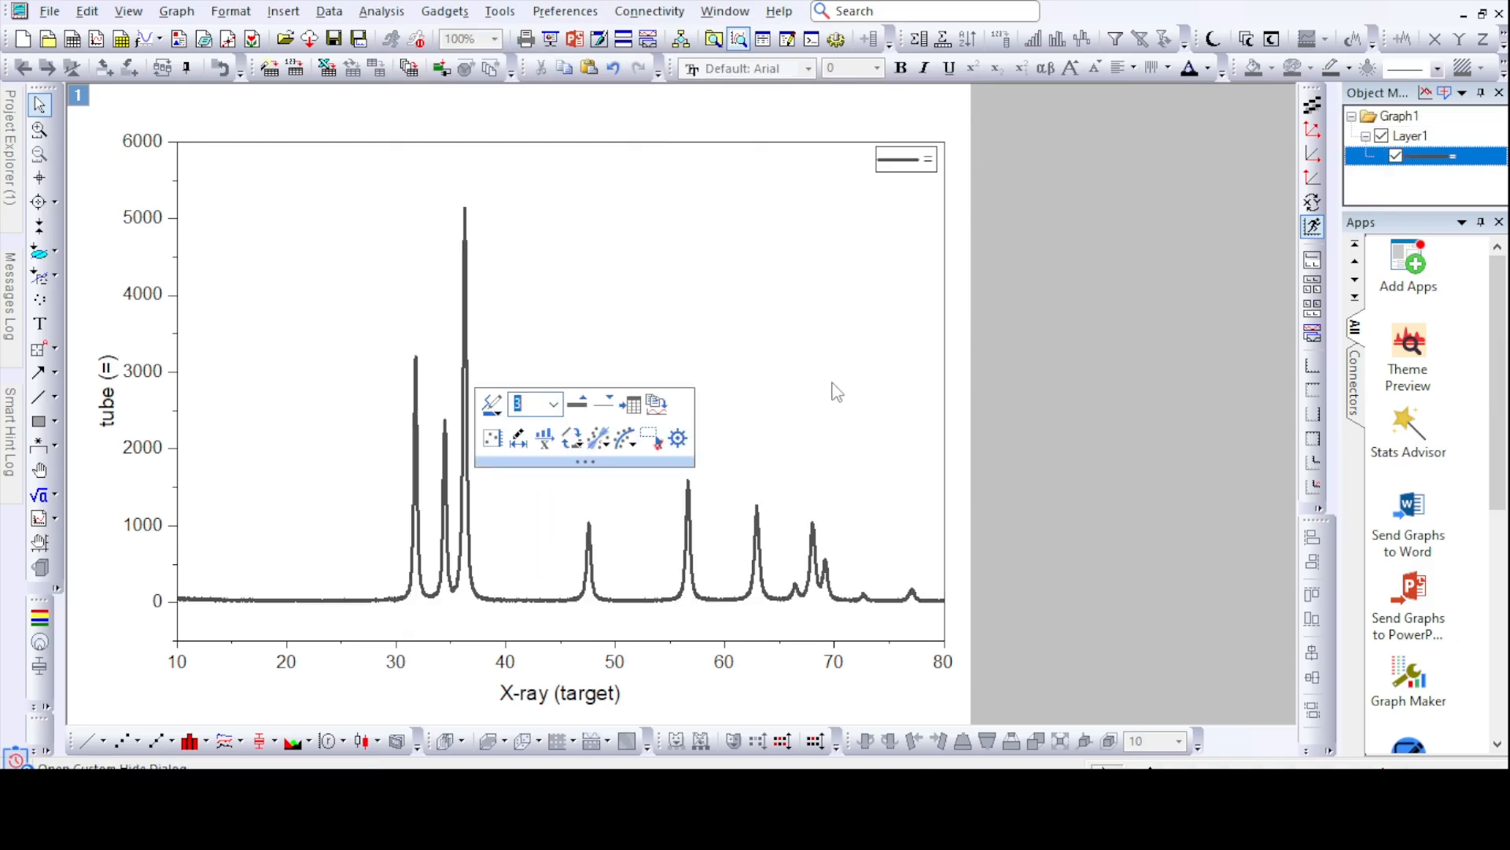
left_click(1348, 68)
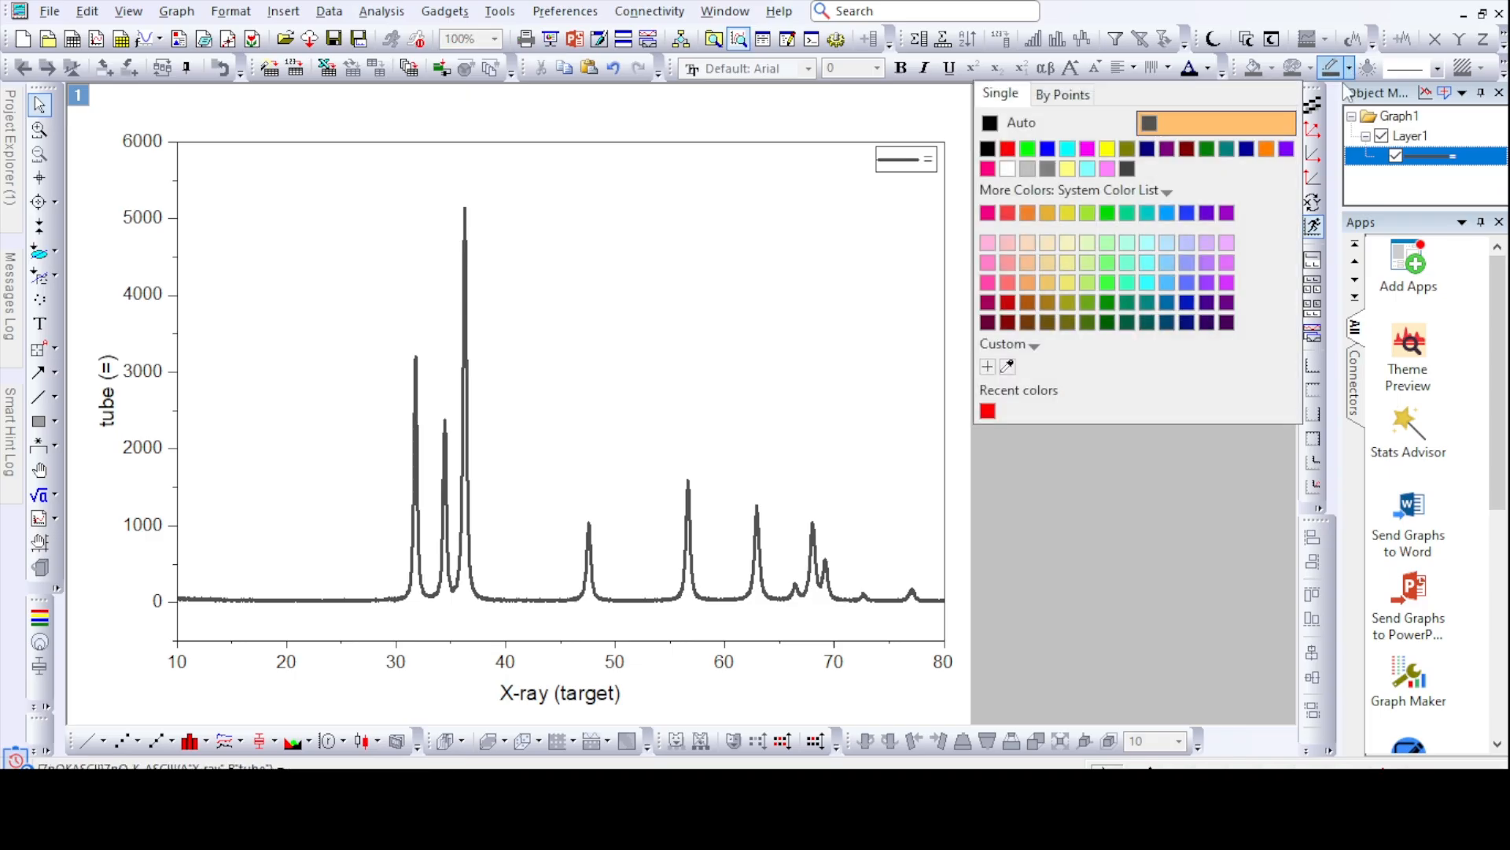
left_click(1008, 148)
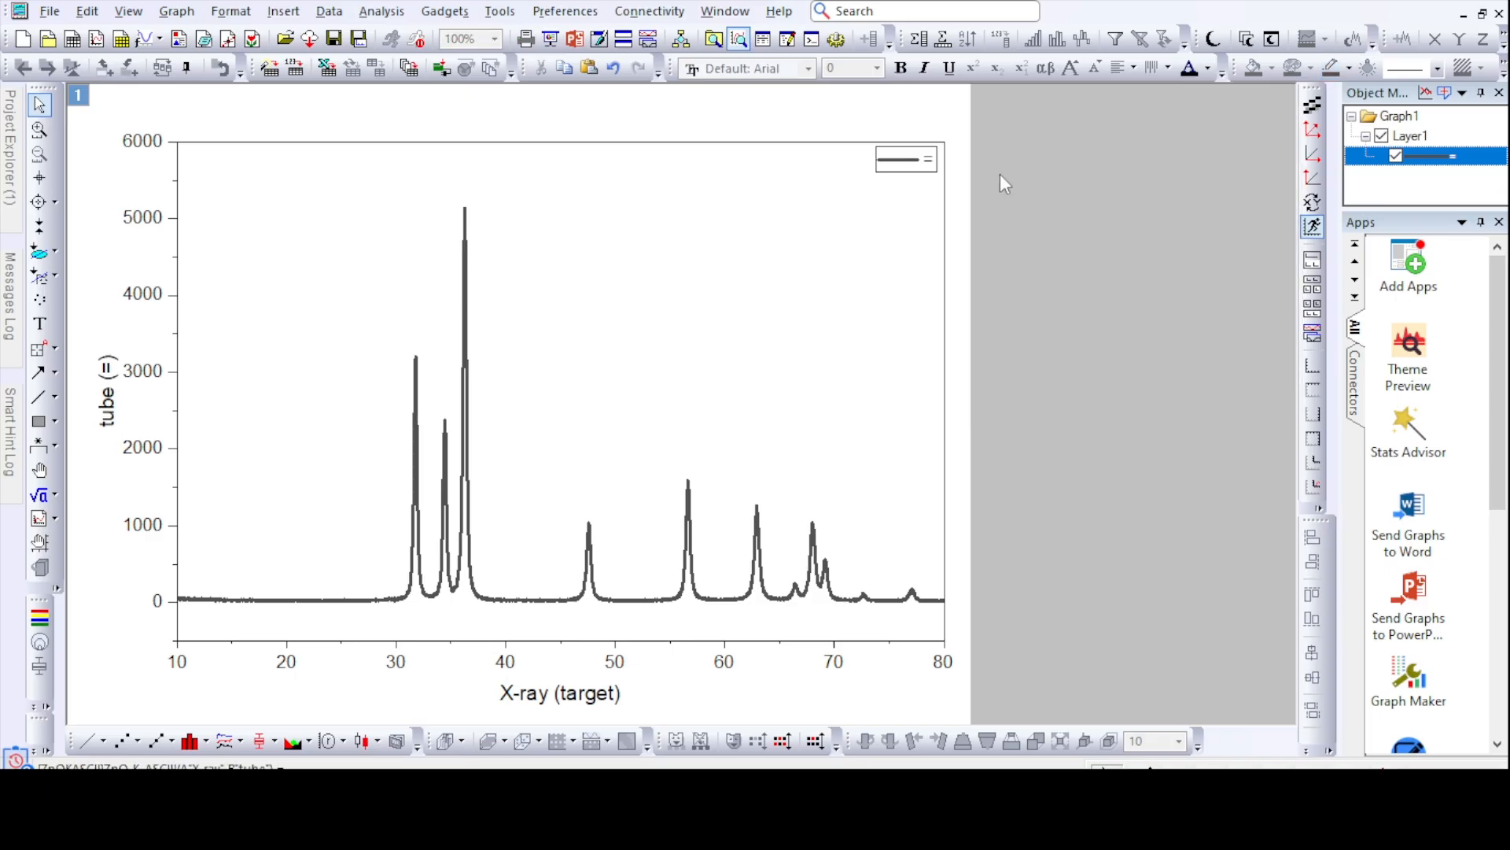
- Set the left Y axis major tick style to None and its line thickness to 5
double_click(180, 308)
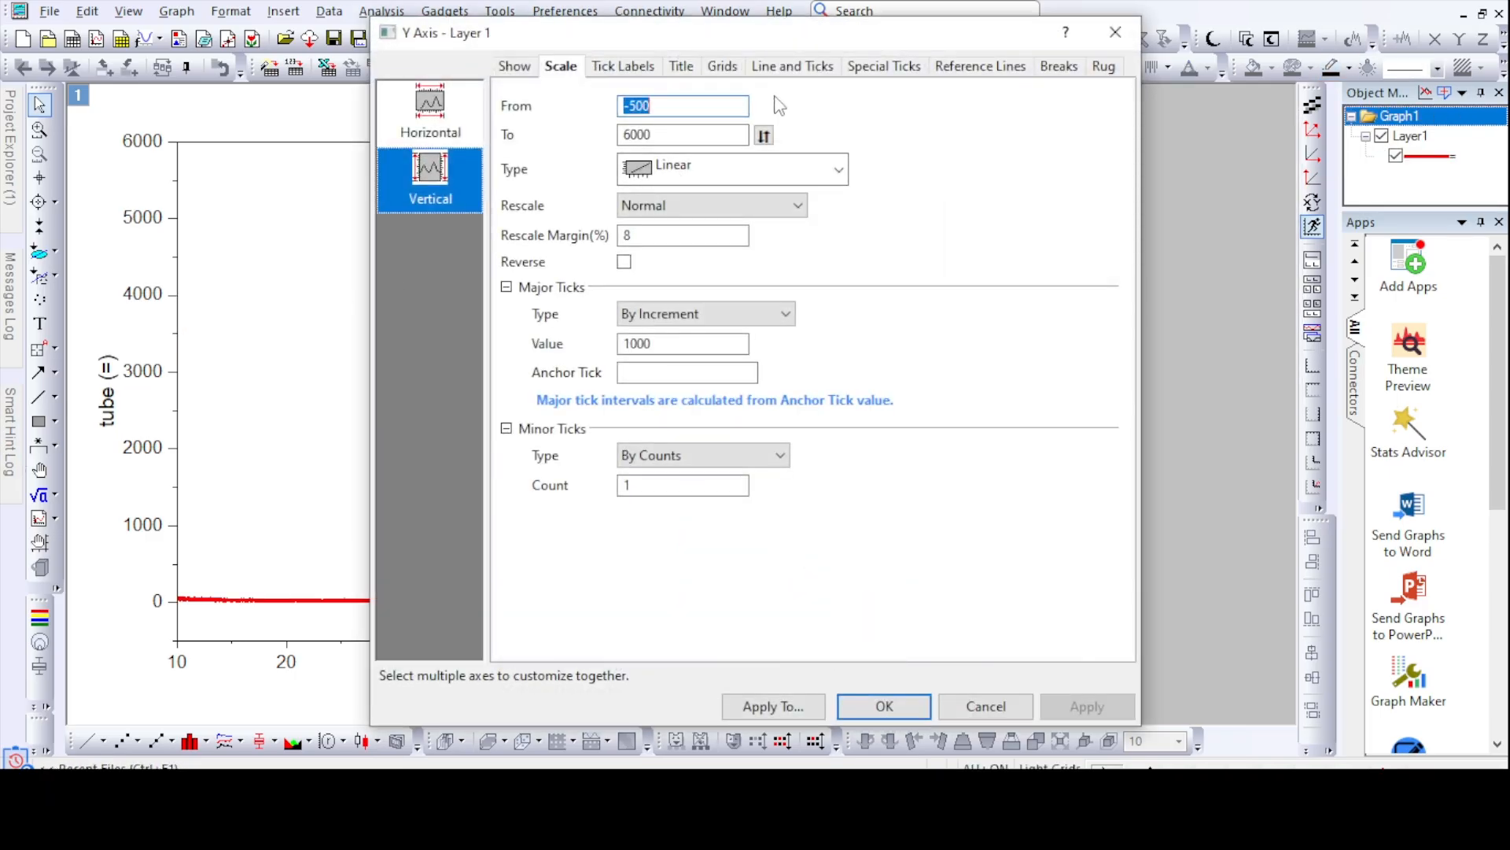
left_click(795, 68)
left_click(874, 358)
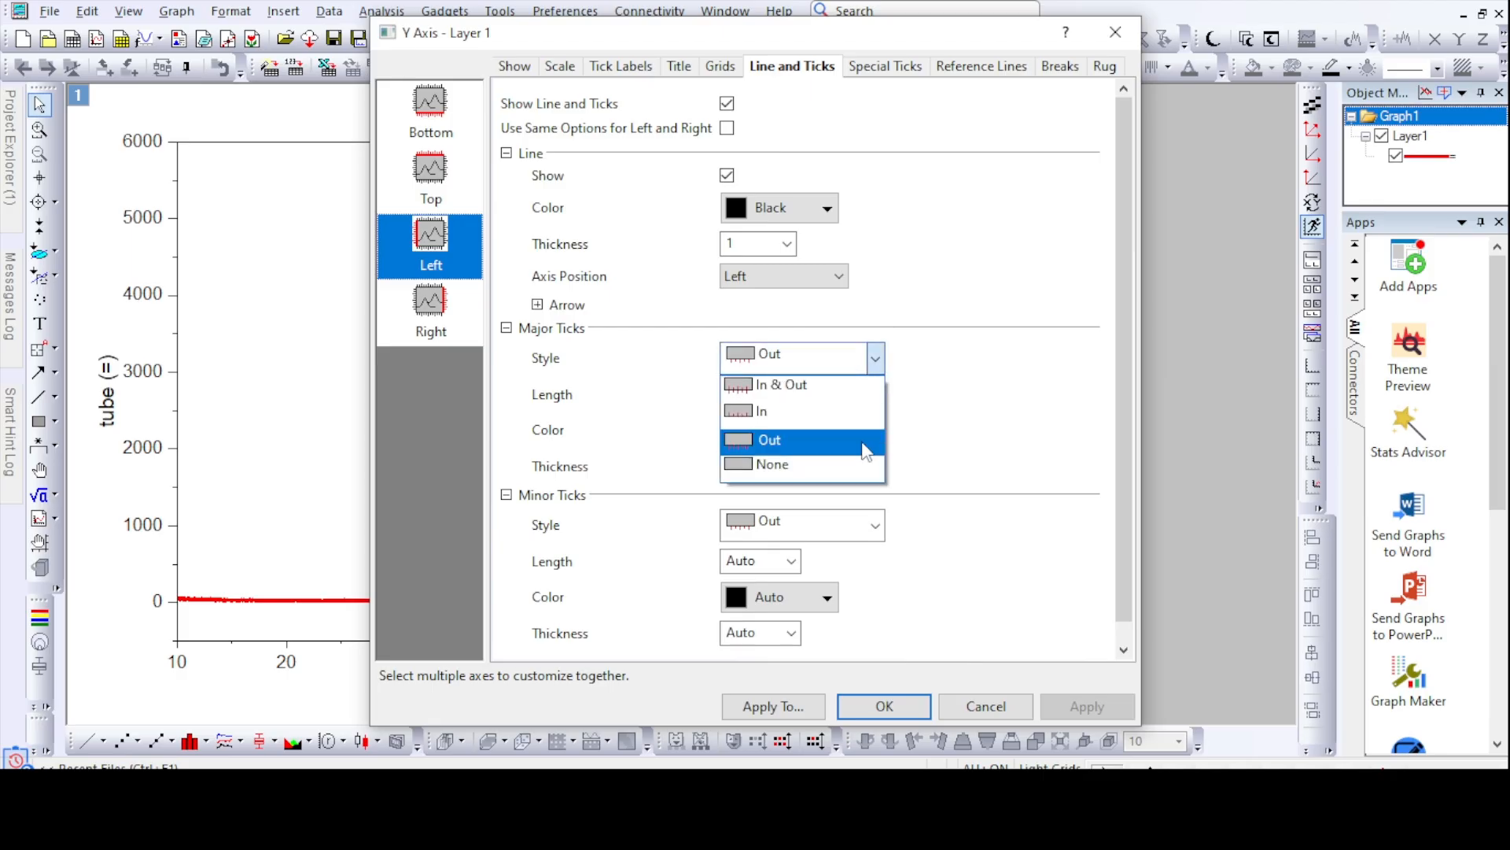
left_click(844, 461)
left_click(787, 244)
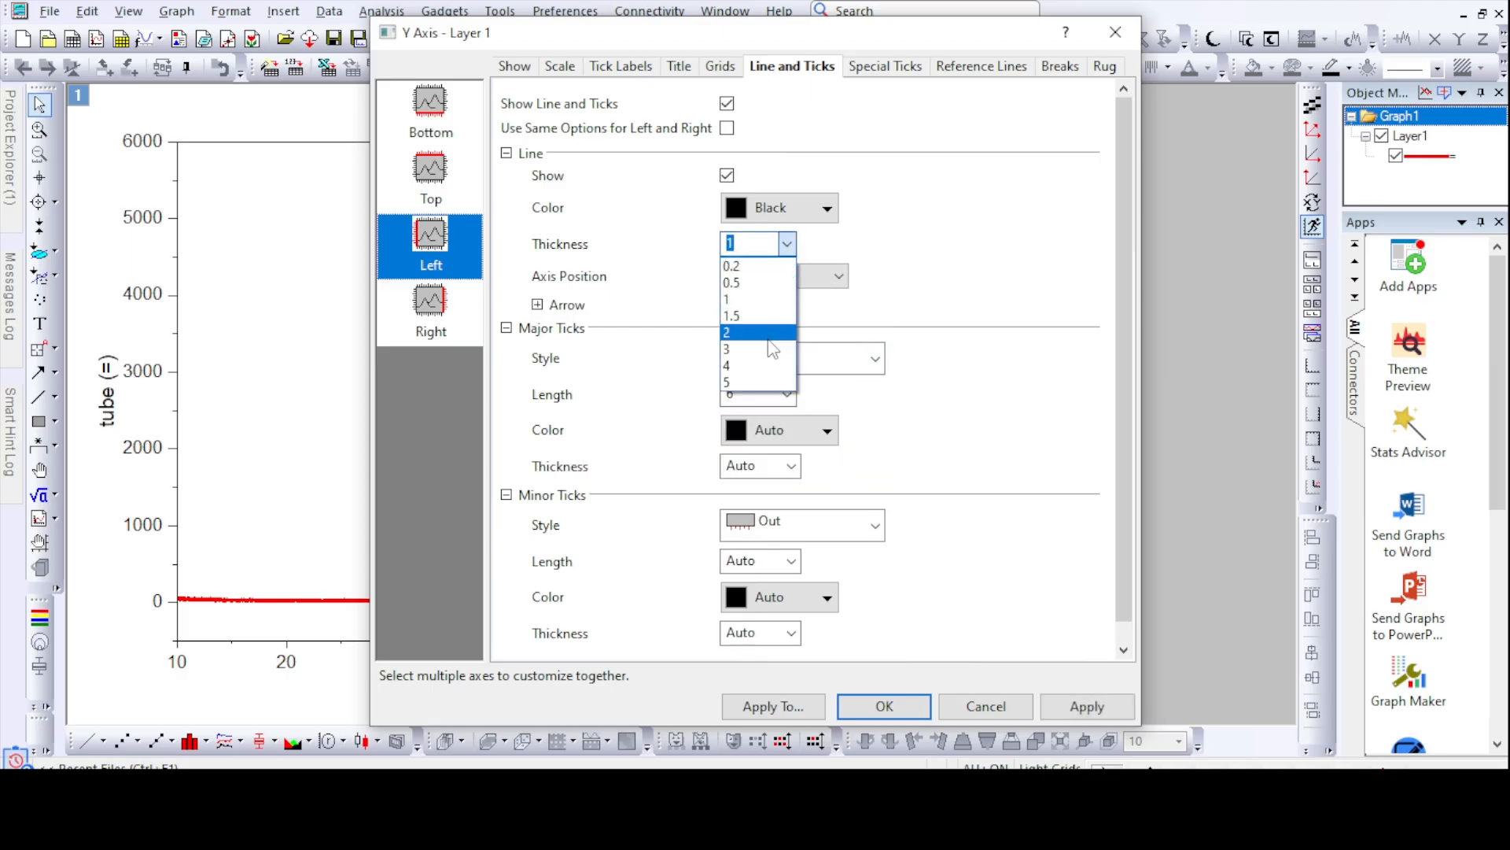
left_click(744, 379)
left_click(884, 705)
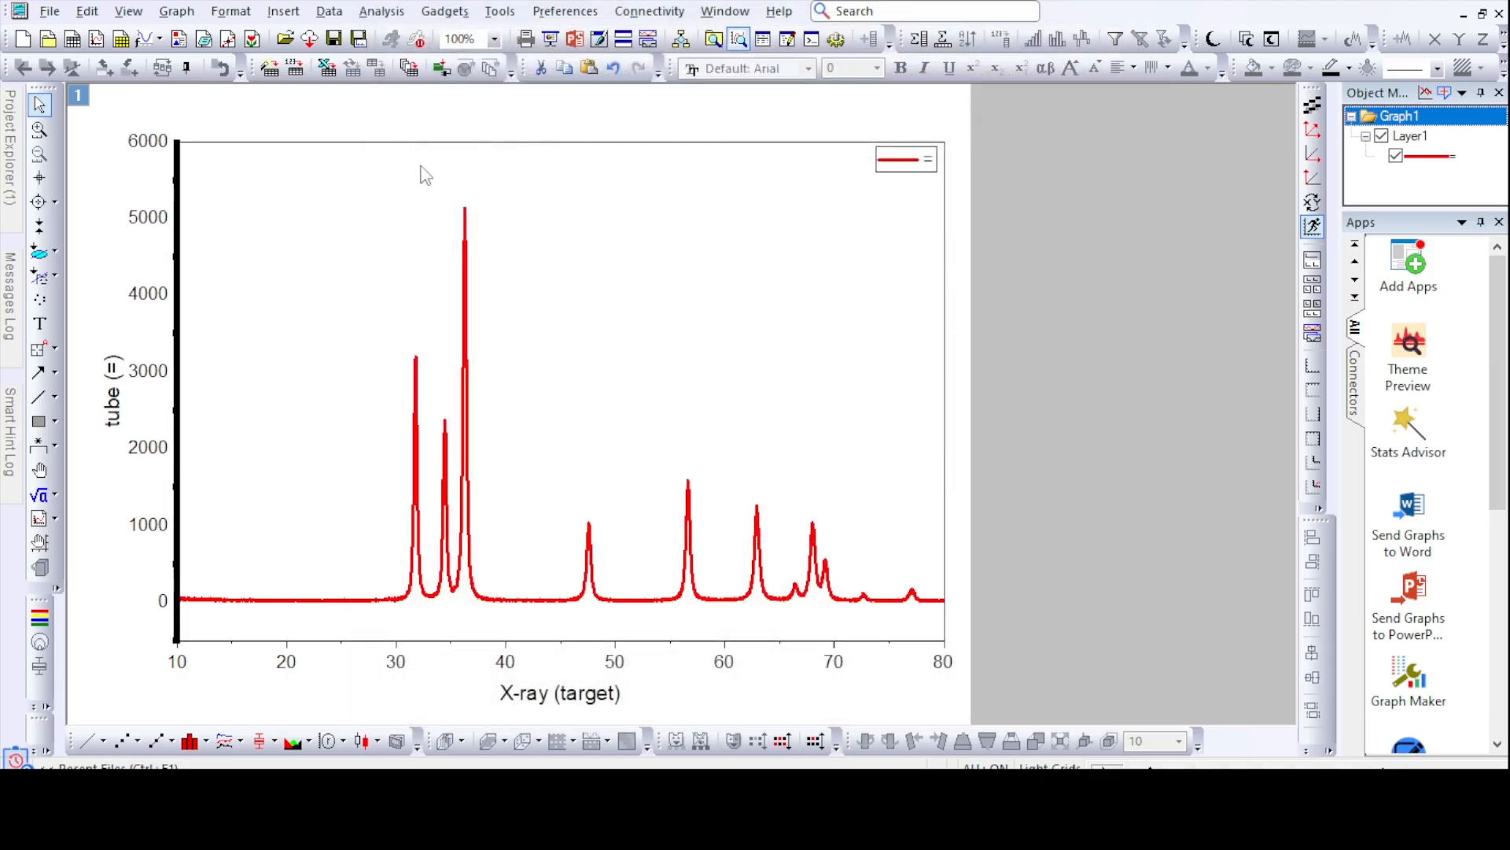
- Thicken the bottom, top and right axis lines to complete a heavy black frame around the plot
double_click(263, 655)
left_click(792, 66)
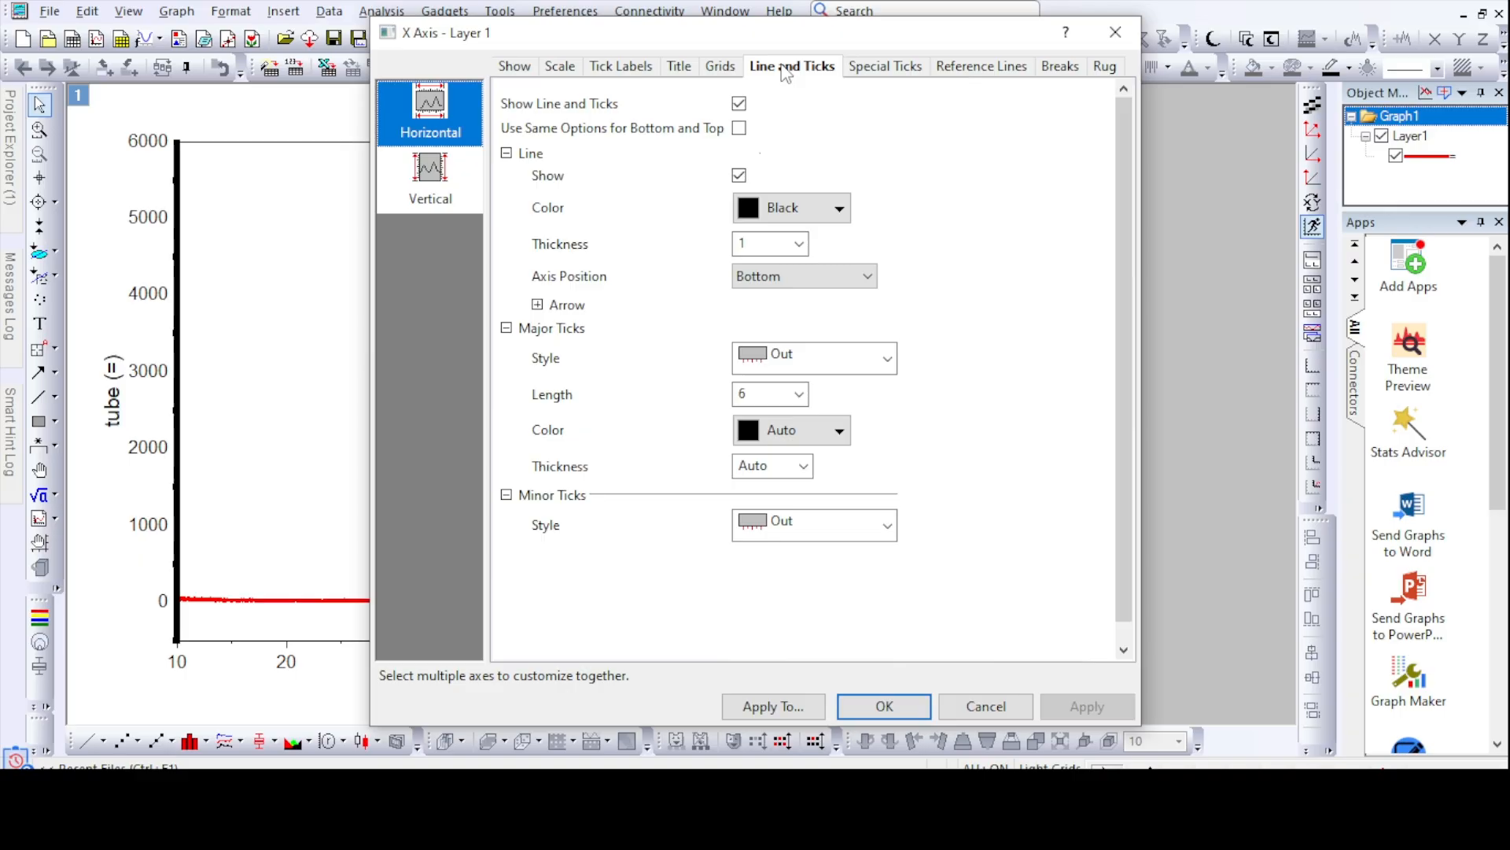
left_click(798, 244)
left_click(778, 365)
left_click(895, 708)
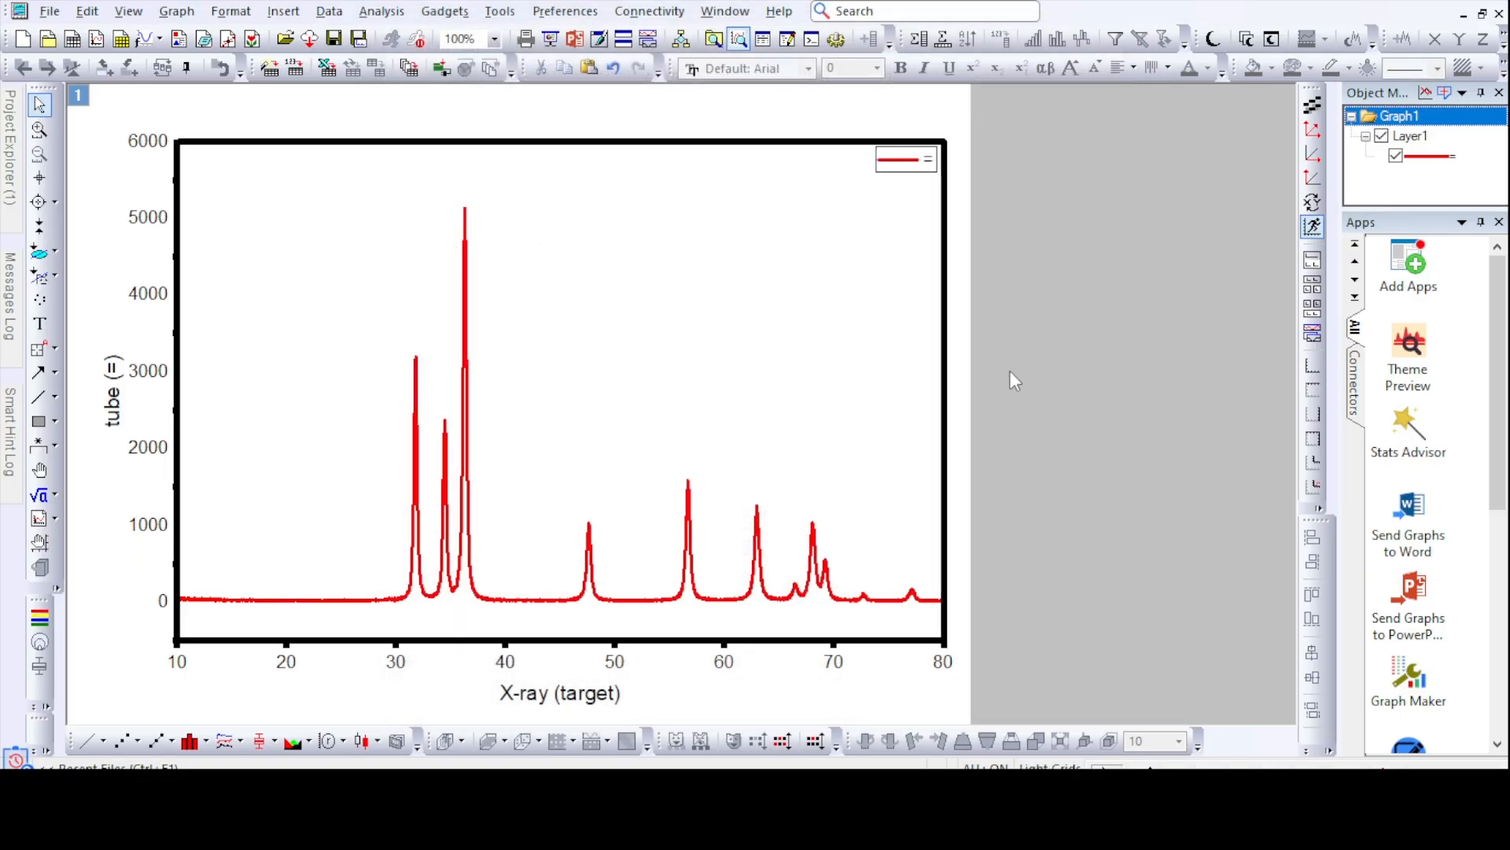
- Move the legend away from the upper-right corner of the plot frame, further inside the graph
left_click(912, 175)
left_click_drag(913, 175, 803, 206)
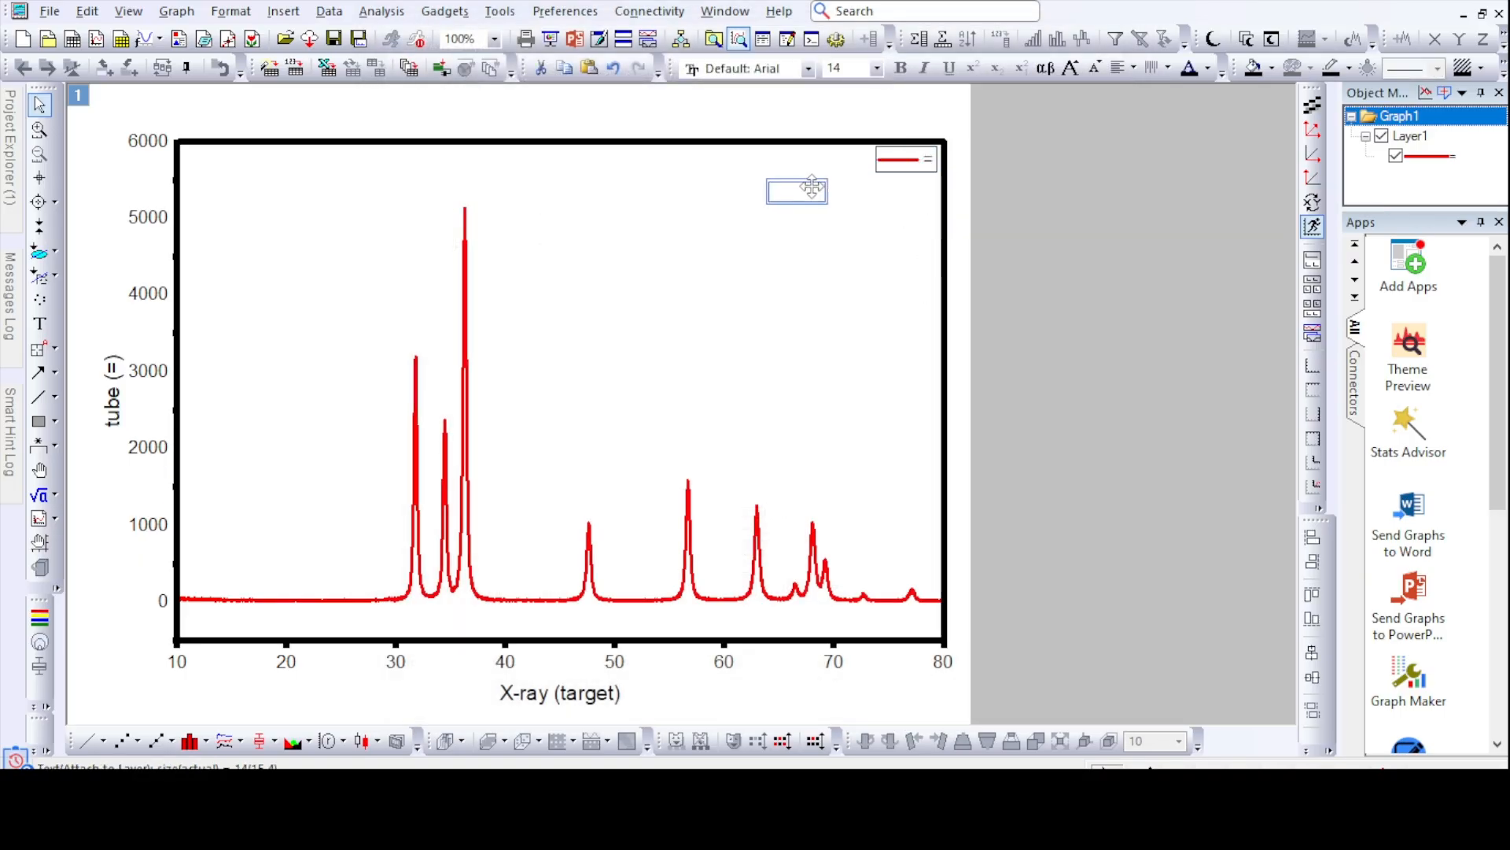
left_click(1023, 246)
- Enlarge the X axis tick labels and change their font to Times New Roman
left_click(180, 673)
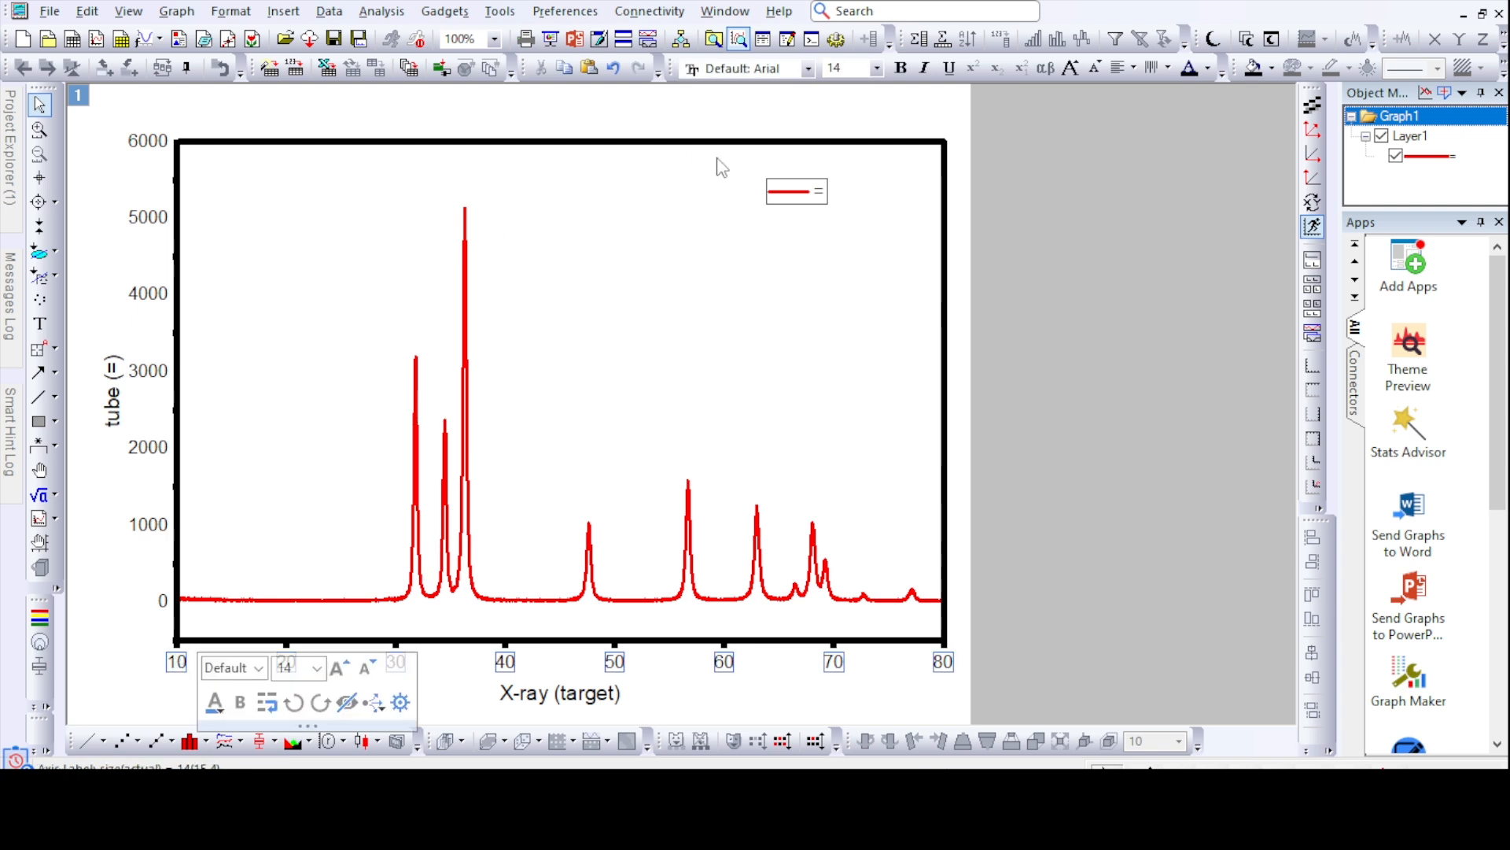
left_click(876, 69)
left_click(845, 216)
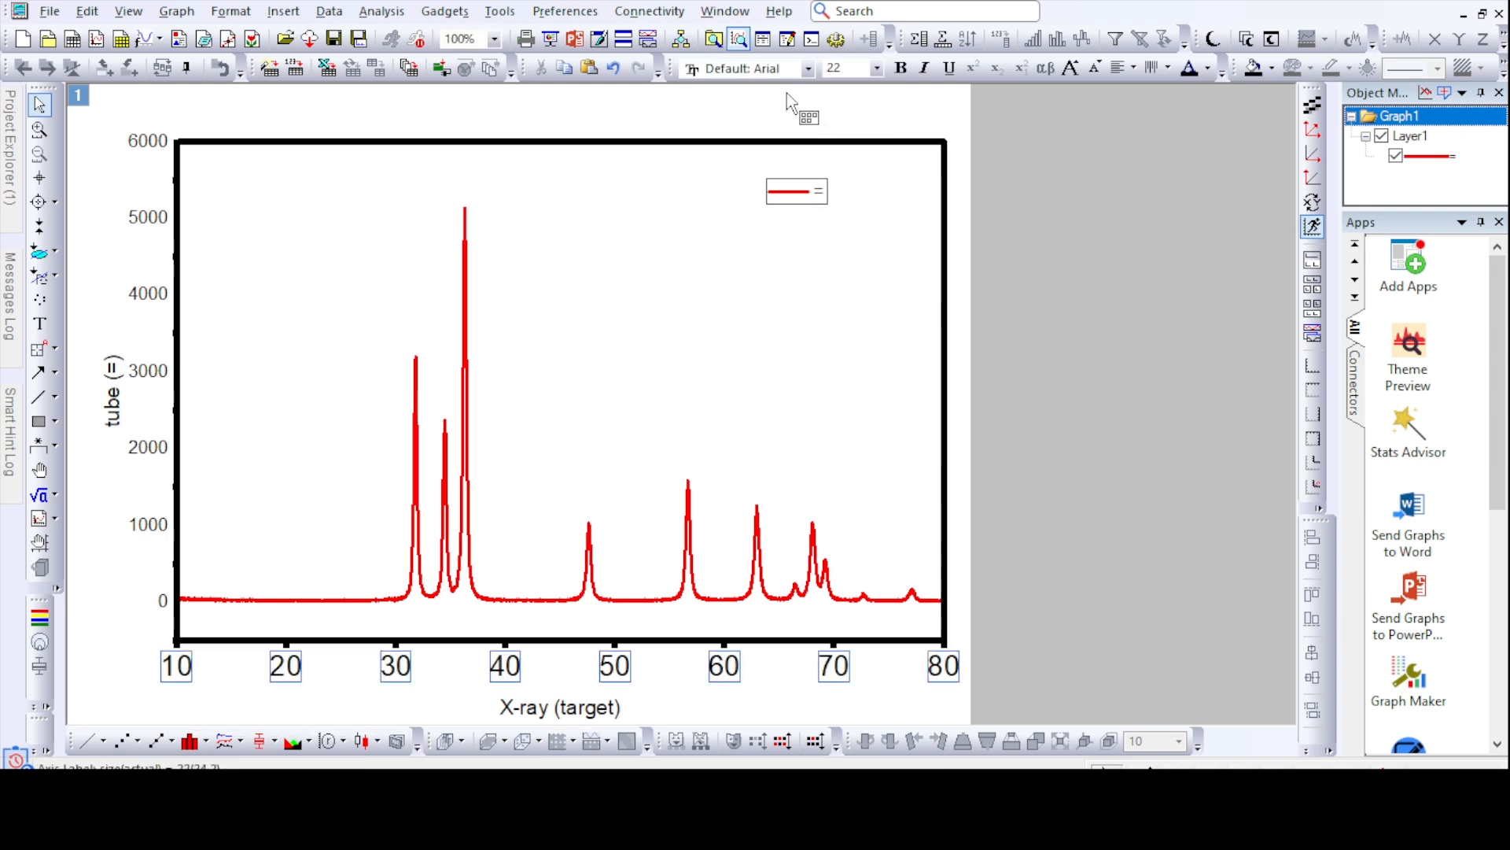
left_click(876, 69)
left_click(850, 212)
left_click(808, 68)
scroll(786, 236, "up", 5)
left_click(755, 109)
- Set the font size of the Y axis tick labels to 20
left_click(155, 142)
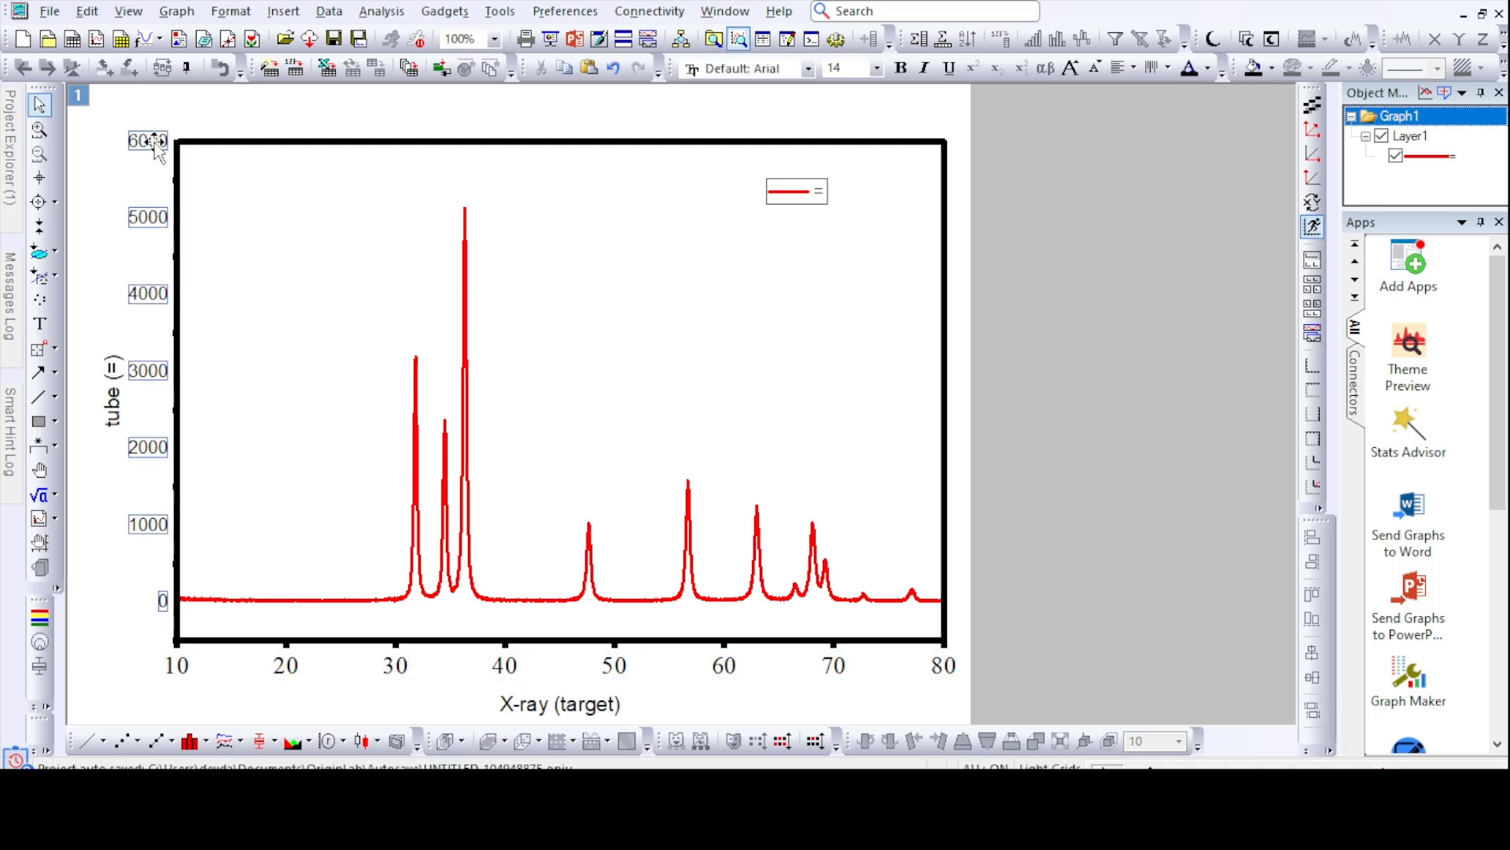
left_click(877, 68)
left_click(861, 232)
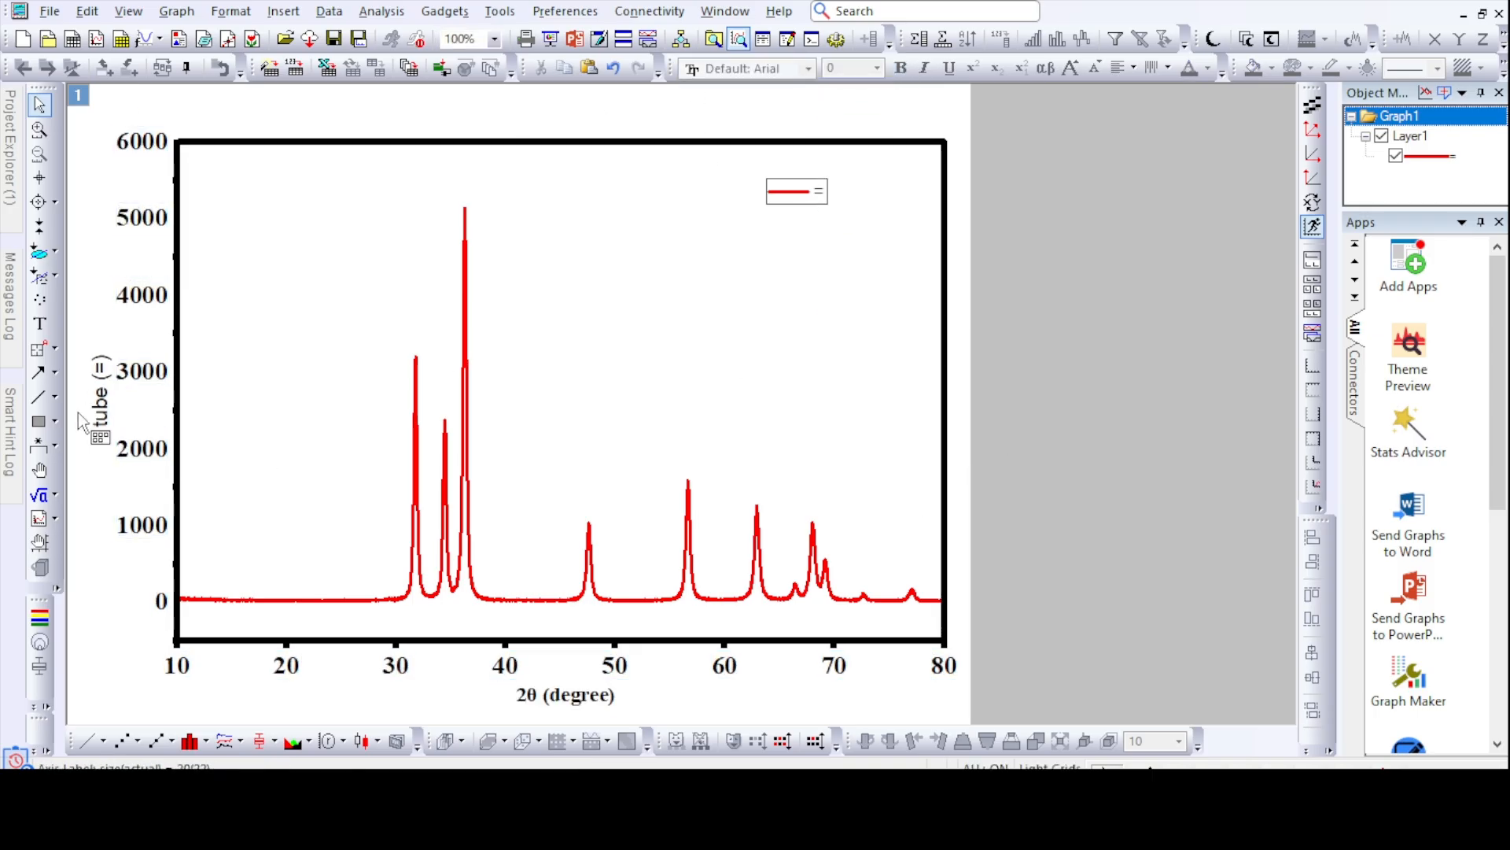
- Replace the Y axis title with "Intensity (a.u)"
double_click(107, 425)
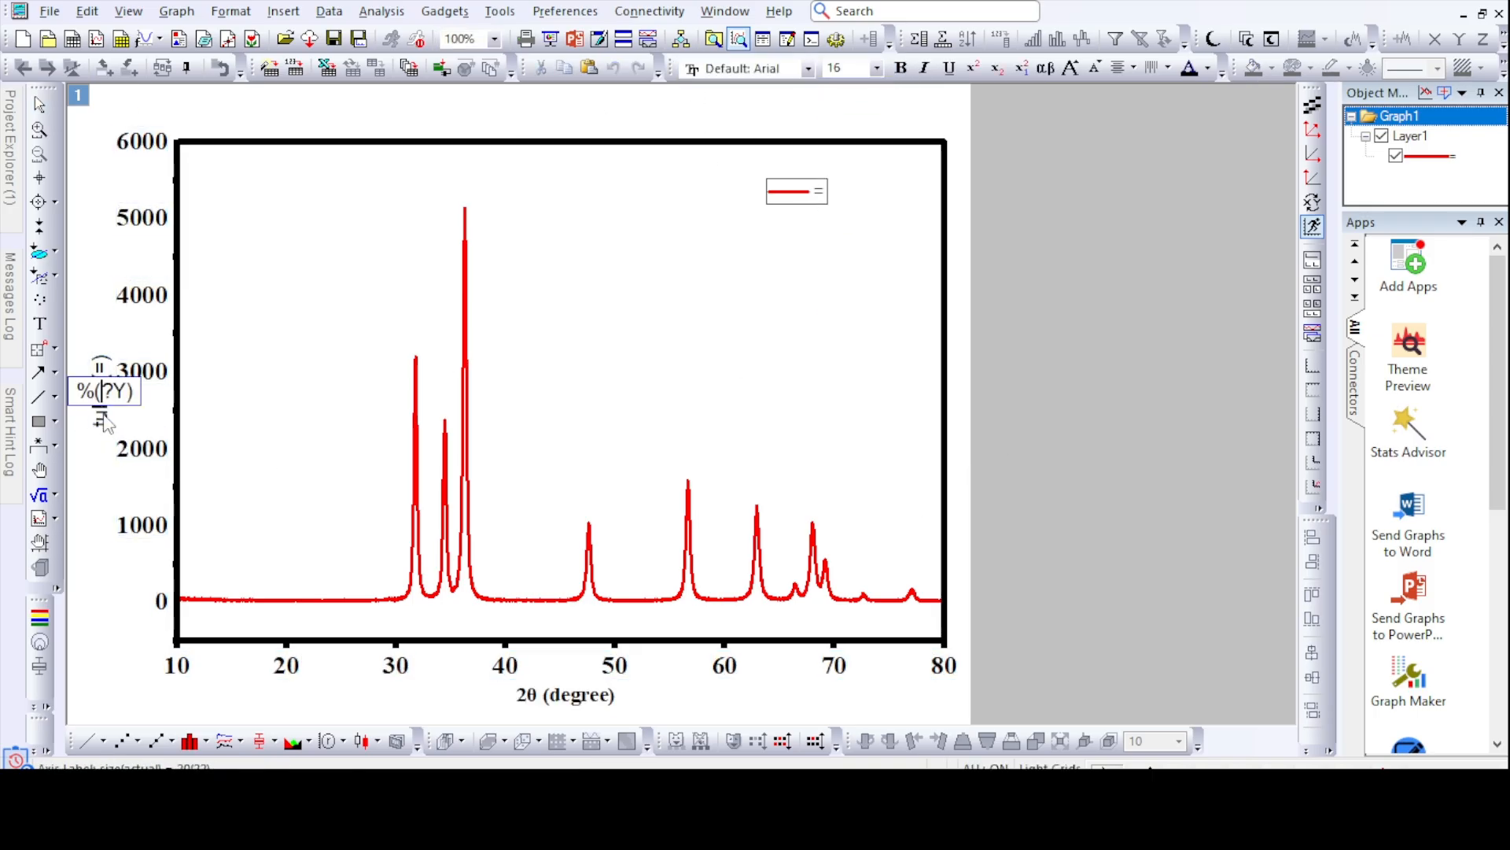
key("ctrl+a")
type("Intensity (a.")
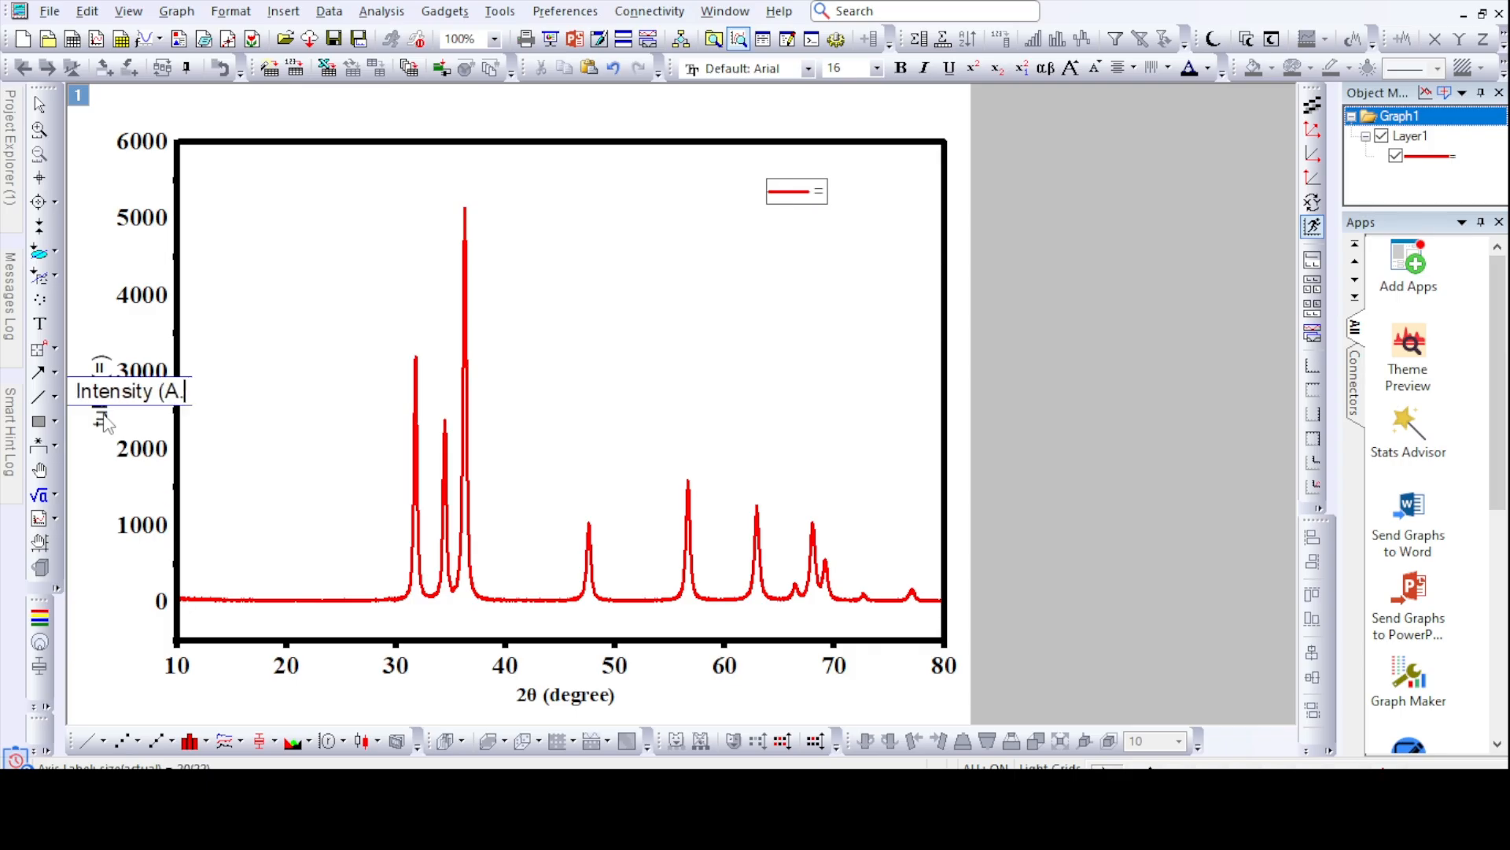
type("u")
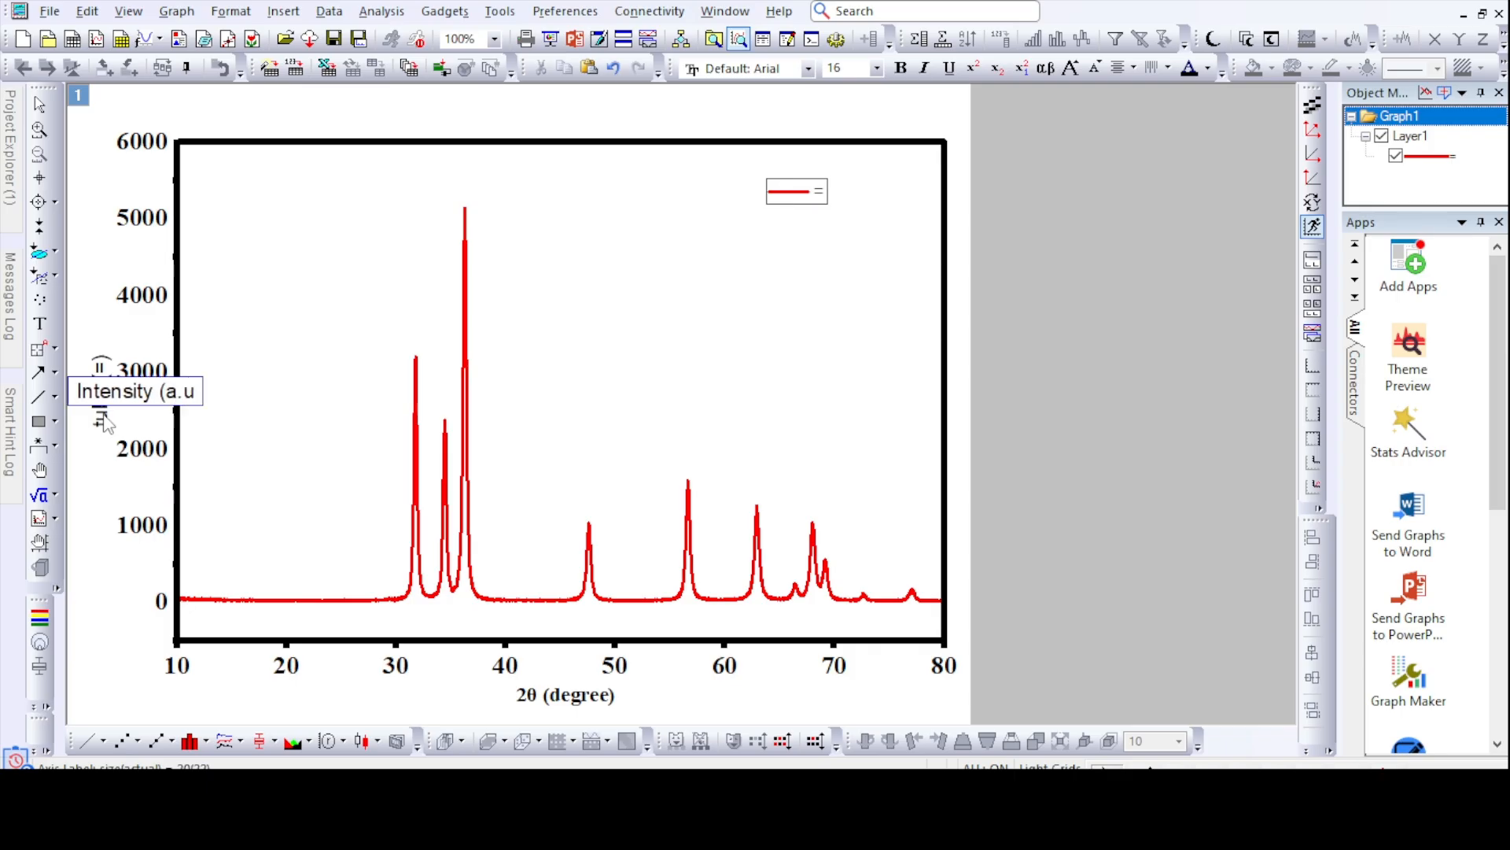
type(")")
- Format the Y axis title in bold Times New Roman with a larger font size
key("ctrl+a")
left_click(808, 69)
left_click(873, 104)
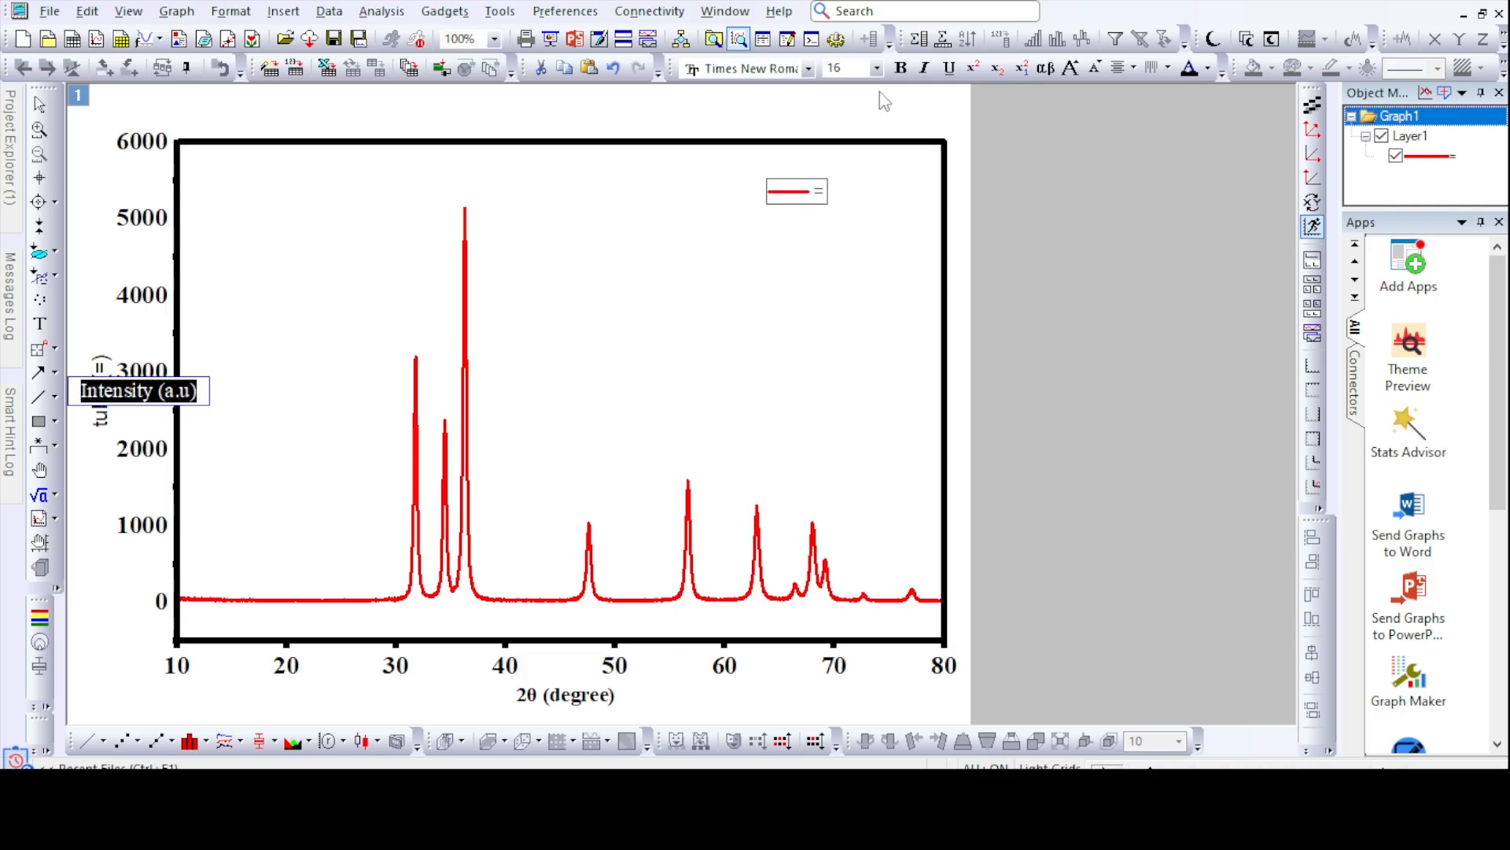
left_click(901, 68)
left_click(876, 68)
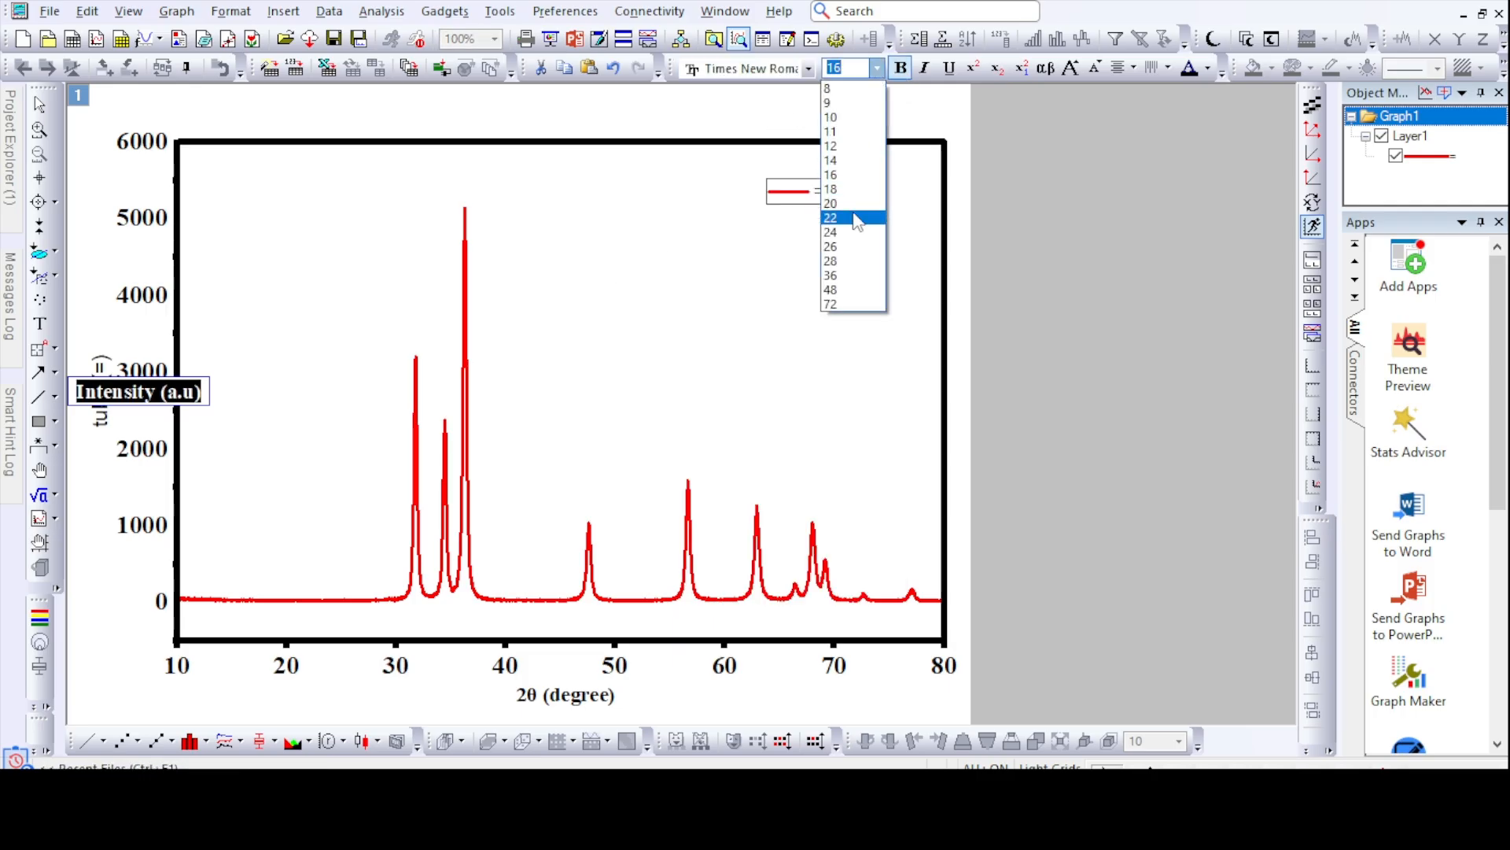
left_click(863, 226)
left_click(1059, 256)
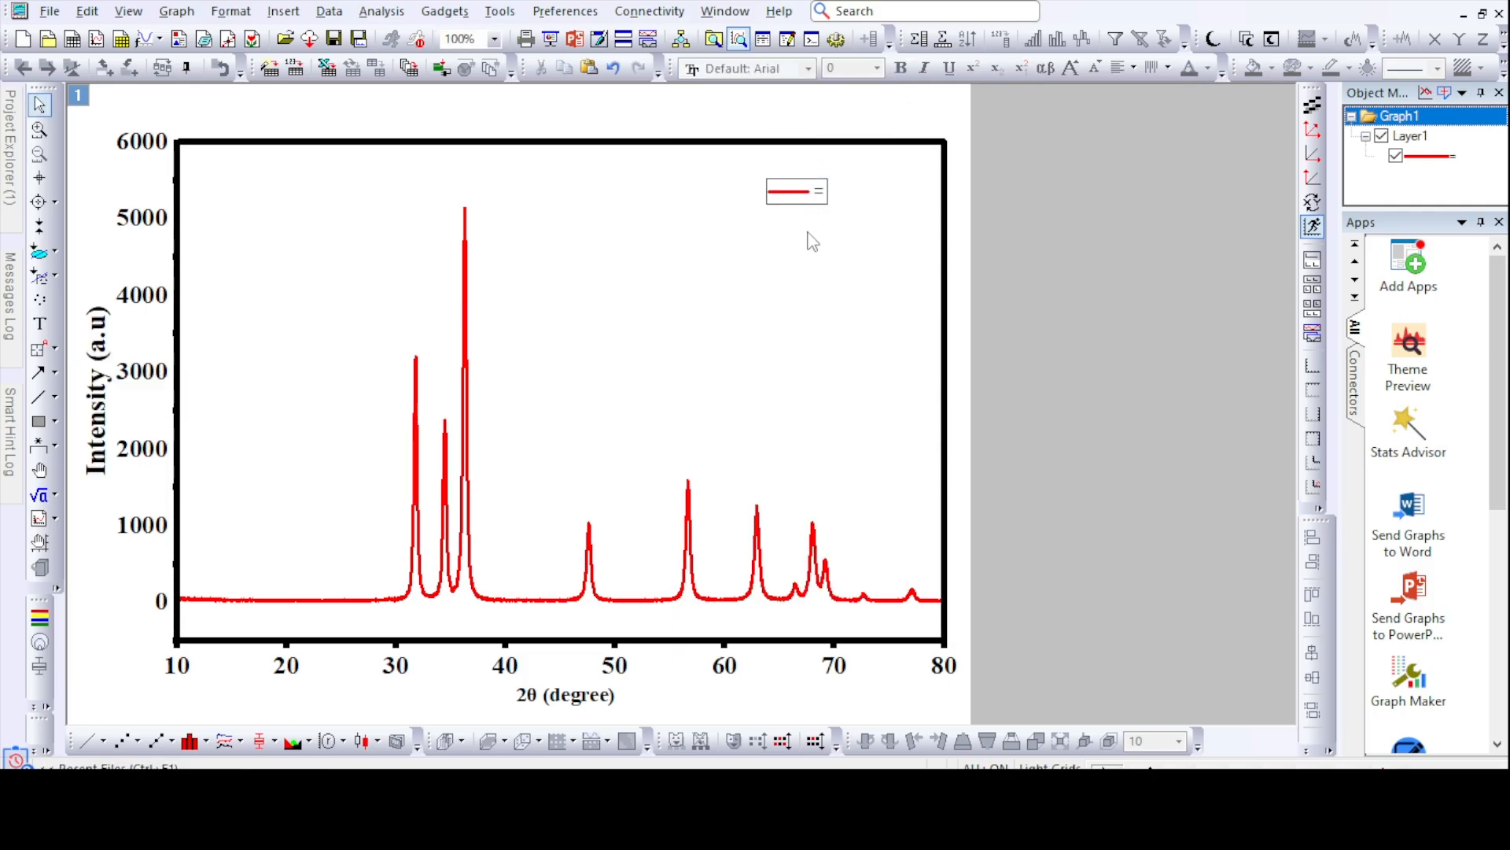
- Change the legend text of the red curve to "ZnO NPs"
double_click(814, 195)
left_click_drag(795, 197, 826, 196)
type("Z")
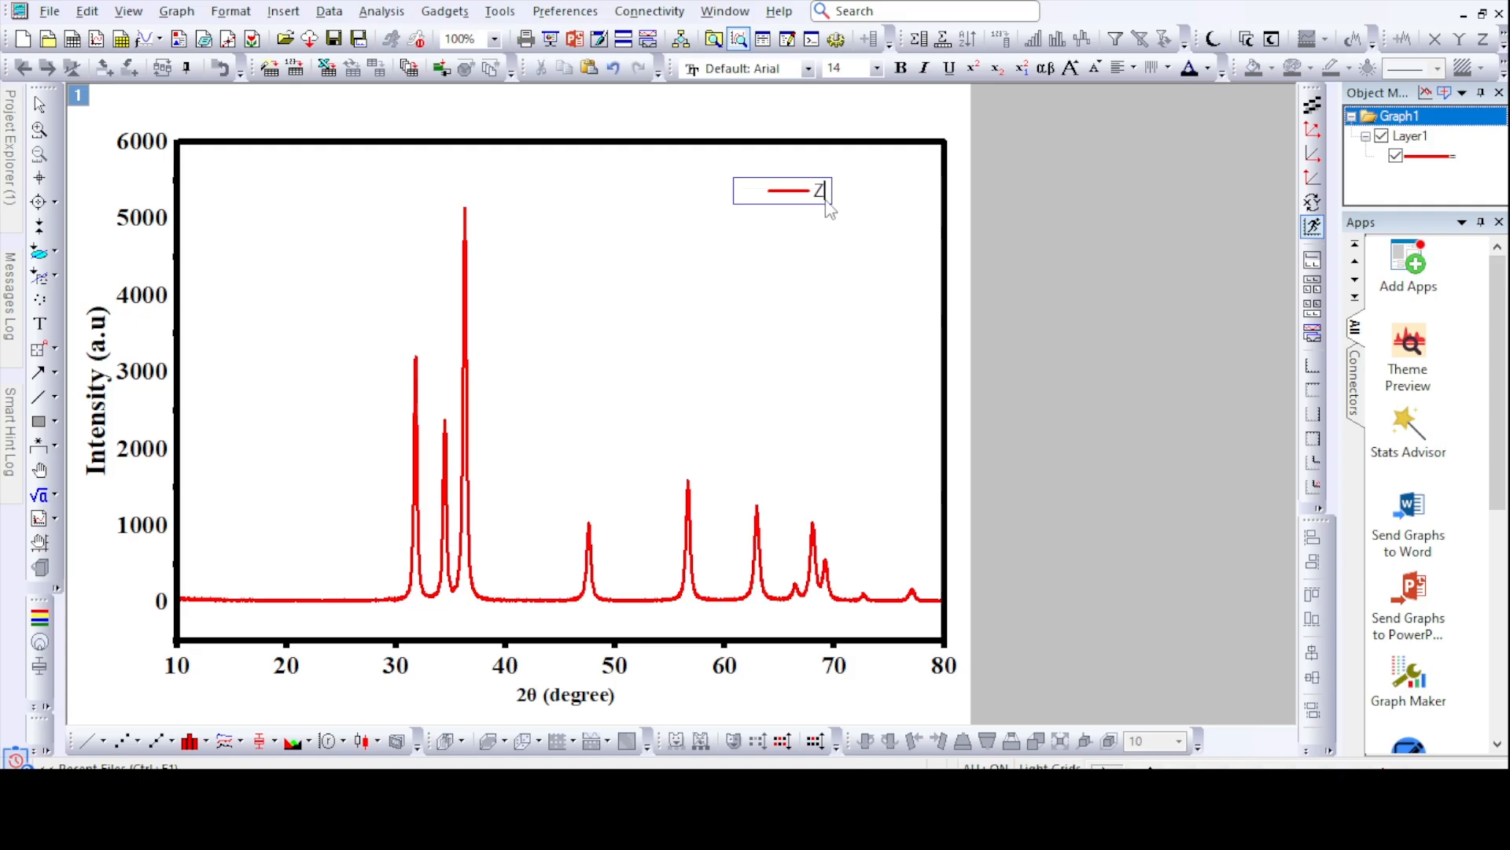
type("nO NPs")
- Format the ZnO NPs legend text in bold Times New Roman at size 20
key("ctrl+a")
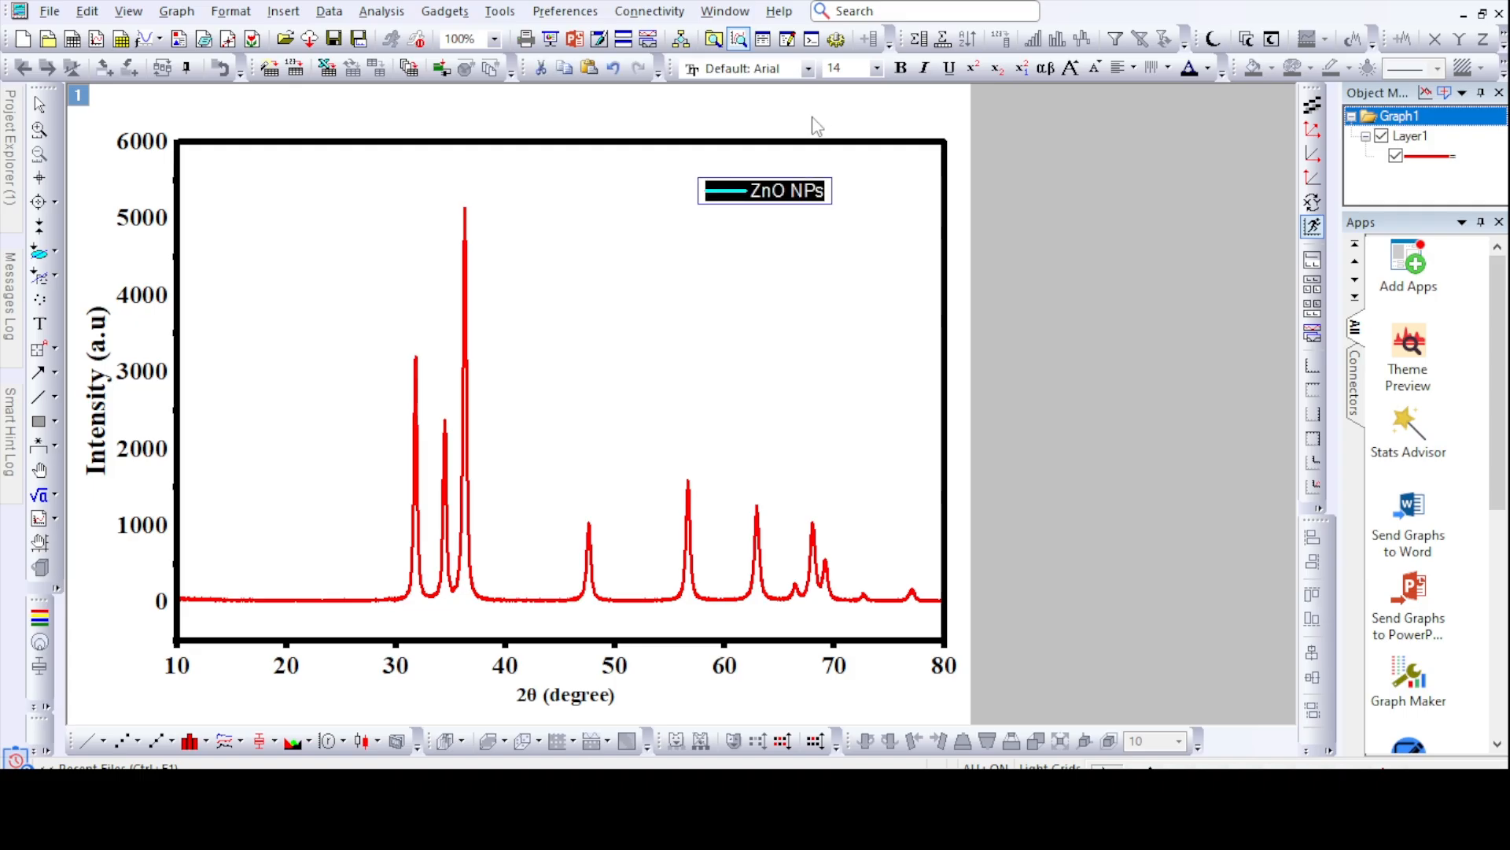
left_click(809, 69)
left_click(853, 91)
left_click(876, 68)
left_click(860, 215)
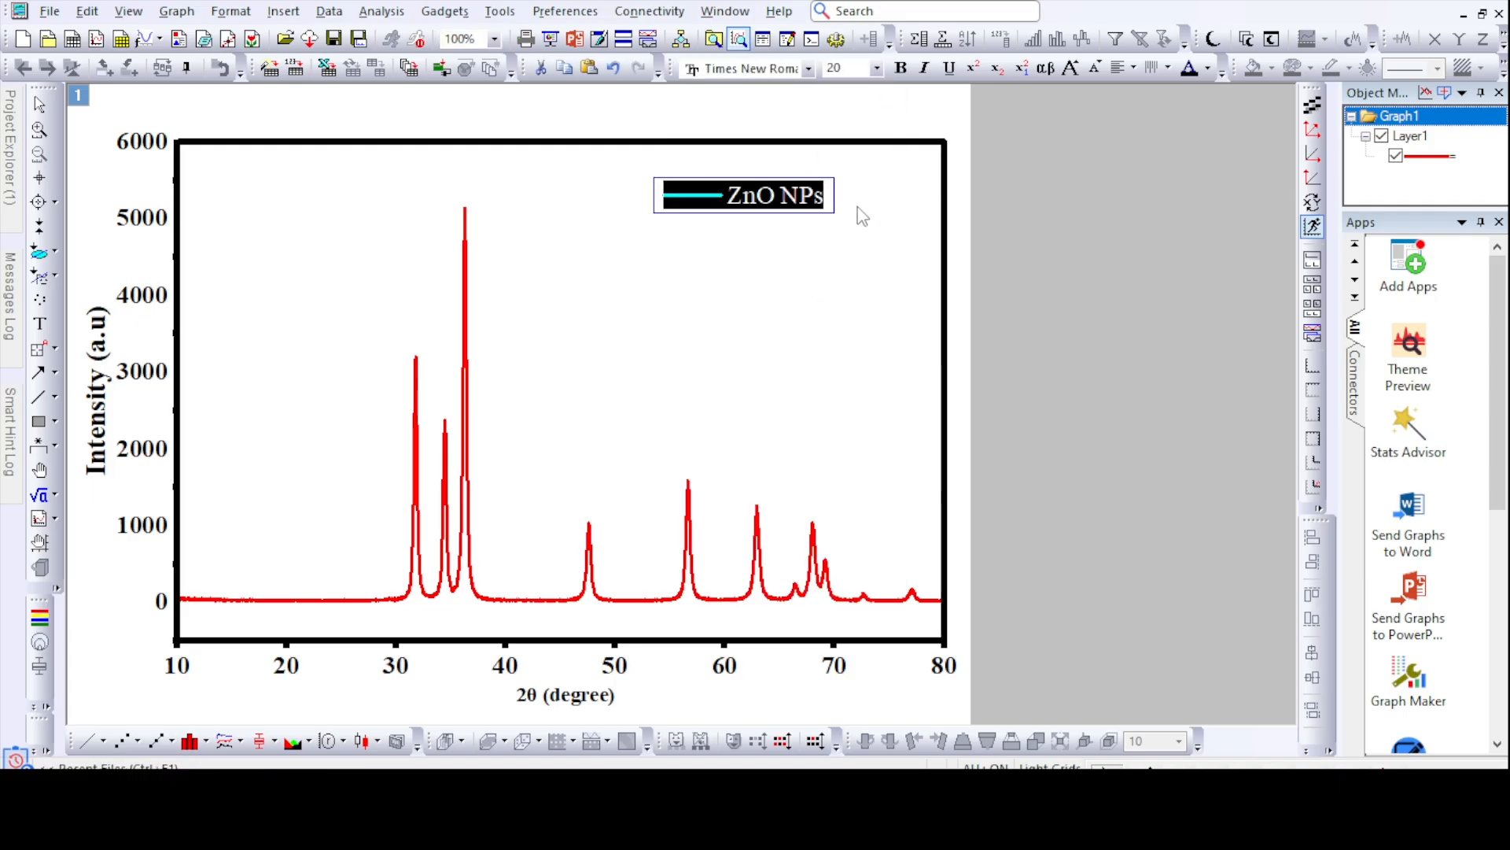
double_click(803, 196)
key("ctrl+a")
left_click(900, 68)
left_click(880, 305)
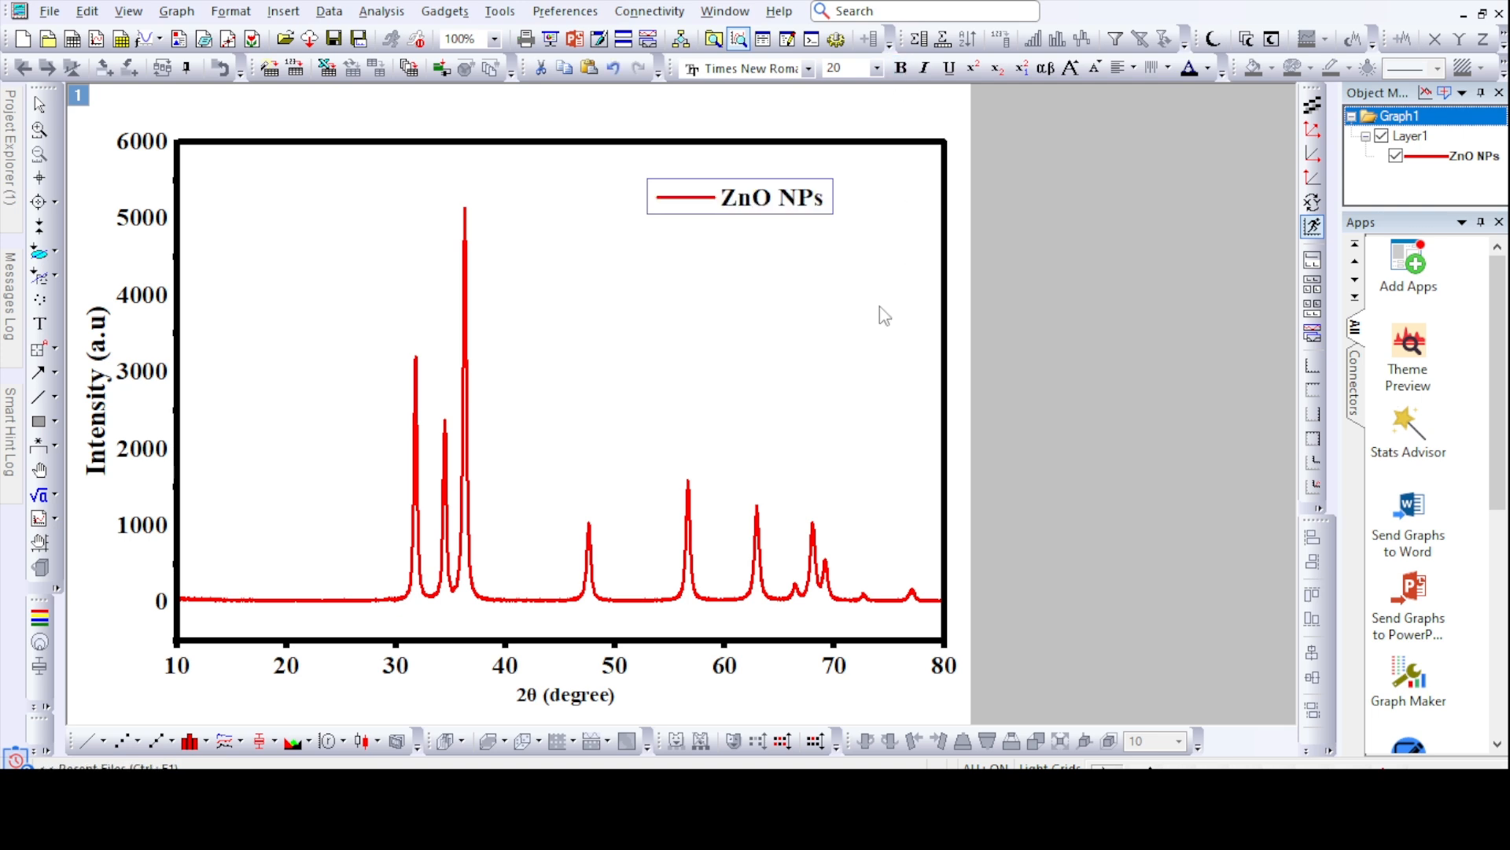
- Move the ZnO NPs legend slightly down and closer to the right edge of the plot frame
left_click(761, 206)
left_click_drag(765, 214, 807, 243)
left_click(1013, 511)
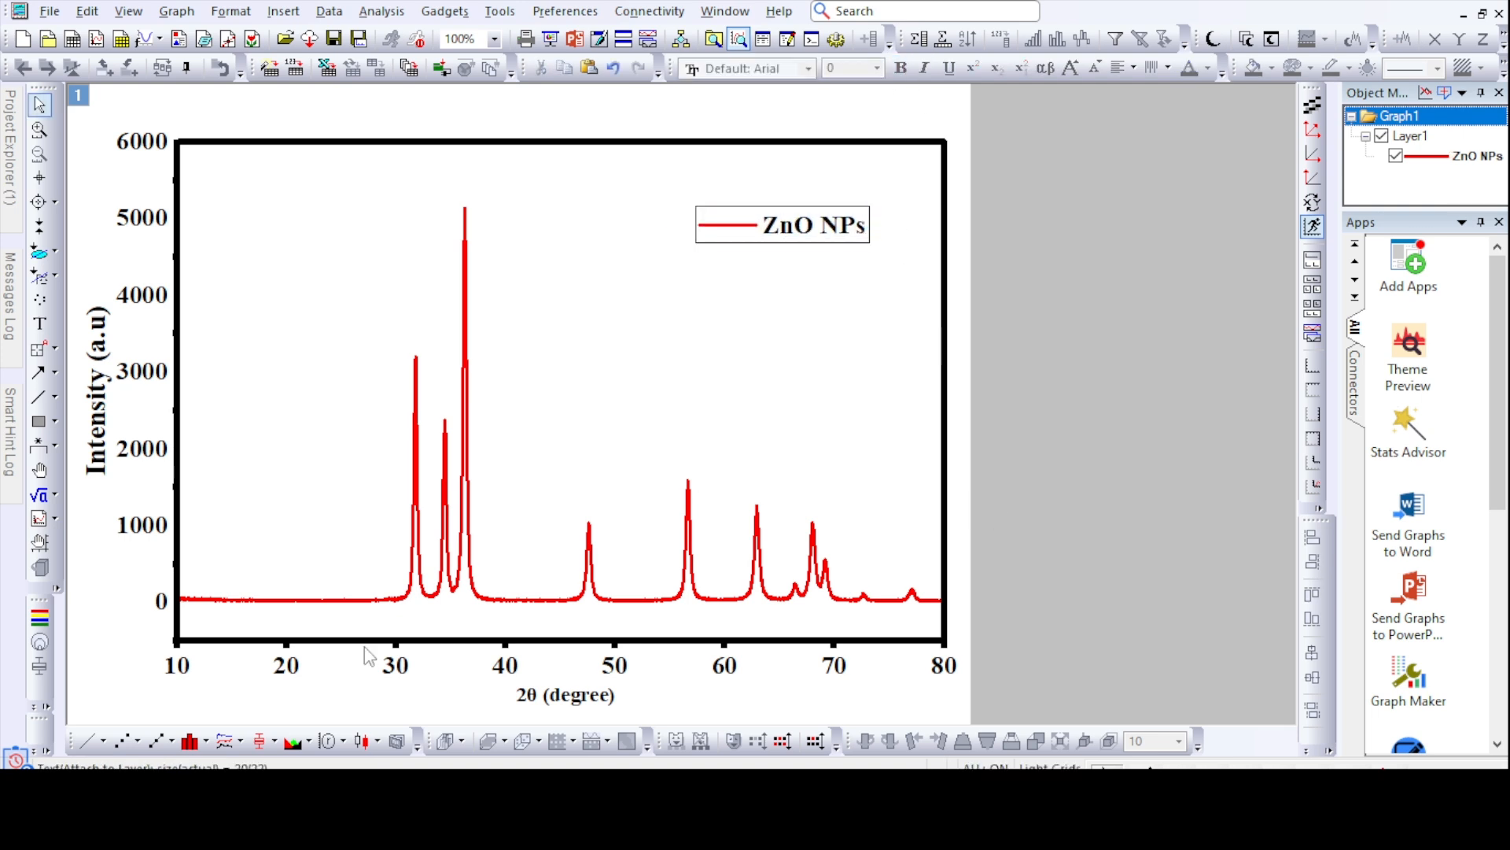
- Read the first peak's position with the Screen Reader and compare it with the 2Theta and hkl values in the Word report's peak list
left_click(40, 178)
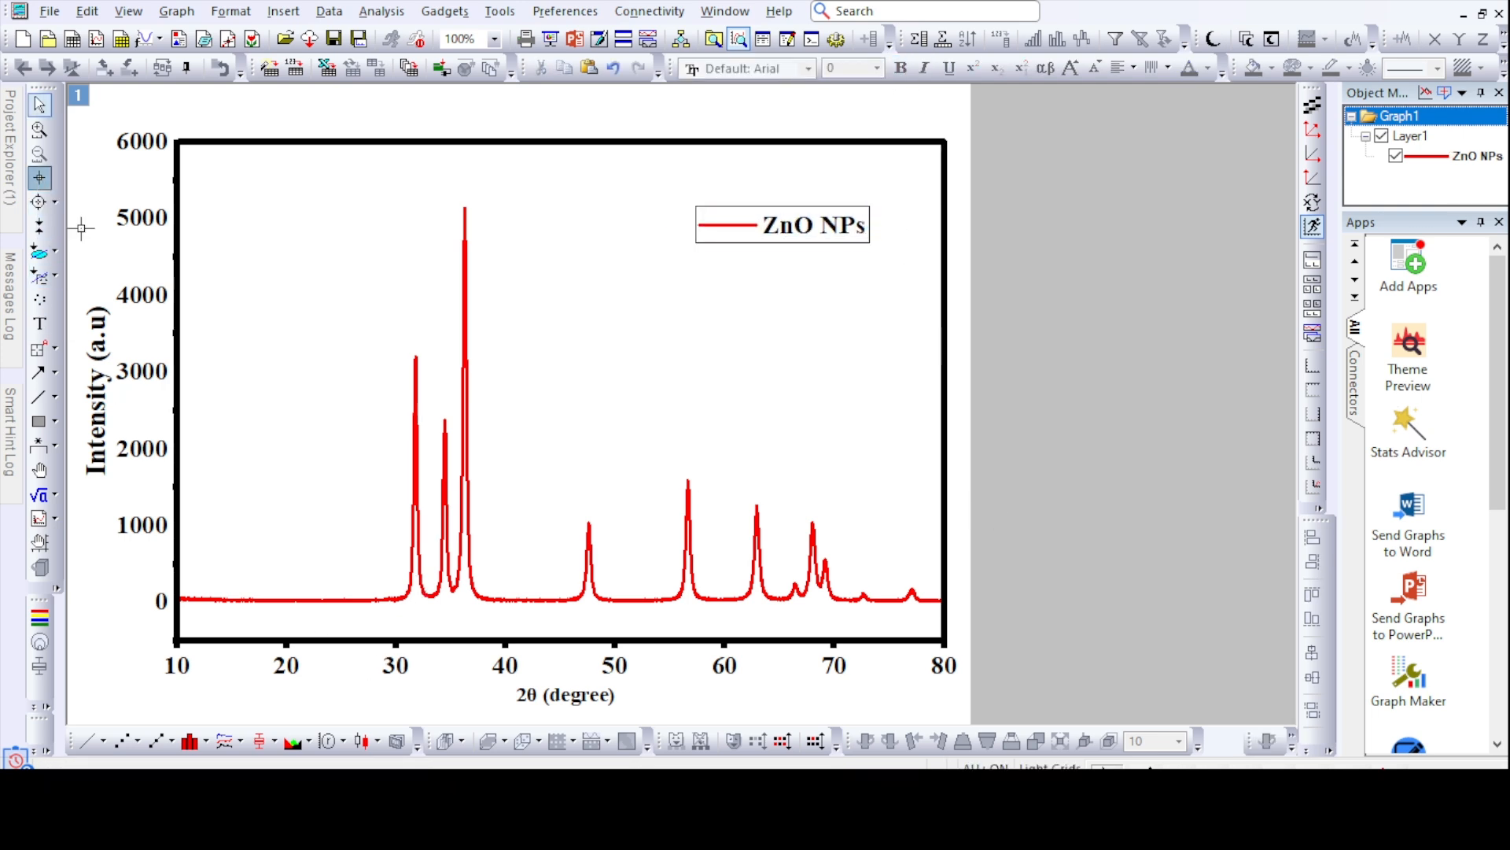
left_click(415, 357)
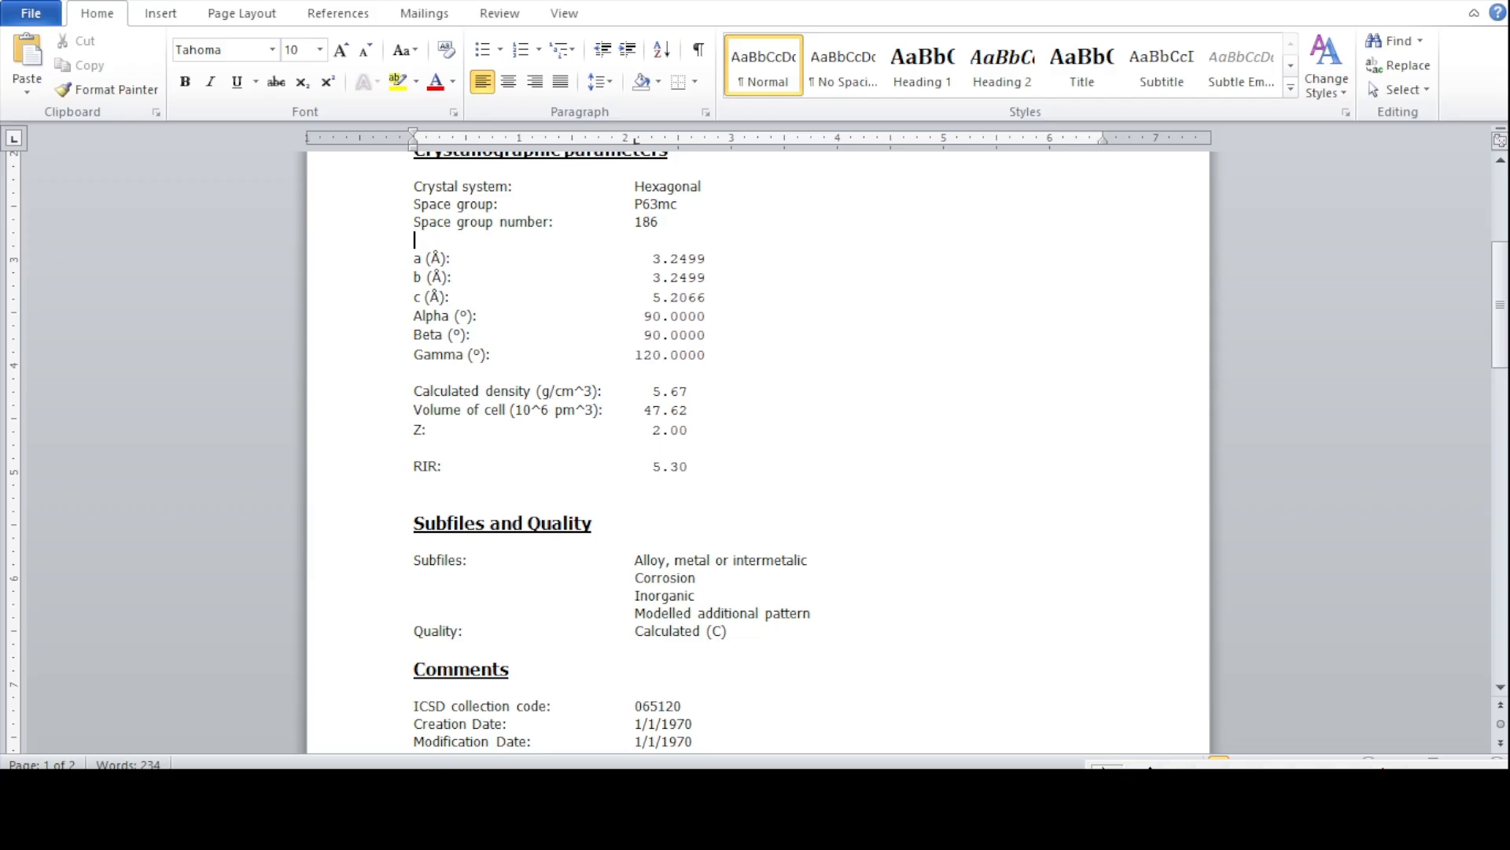
scroll(566, 440, "up", 1)
scroll(567, 440, "down", 10)
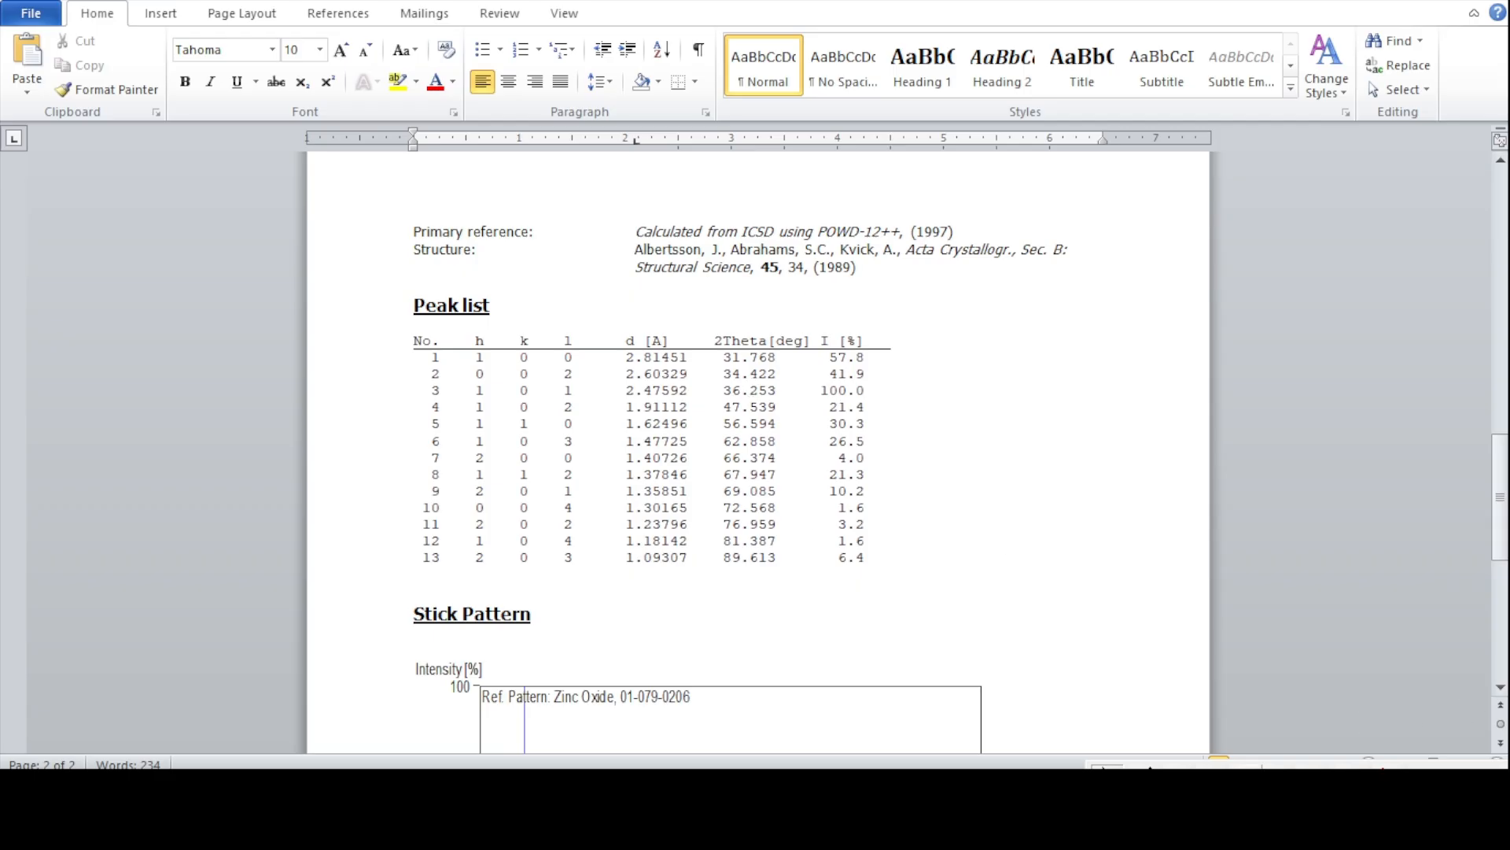
left_click_drag(719, 346, 797, 370)
left_click_drag(469, 348, 601, 372)
key("alt+Tab")
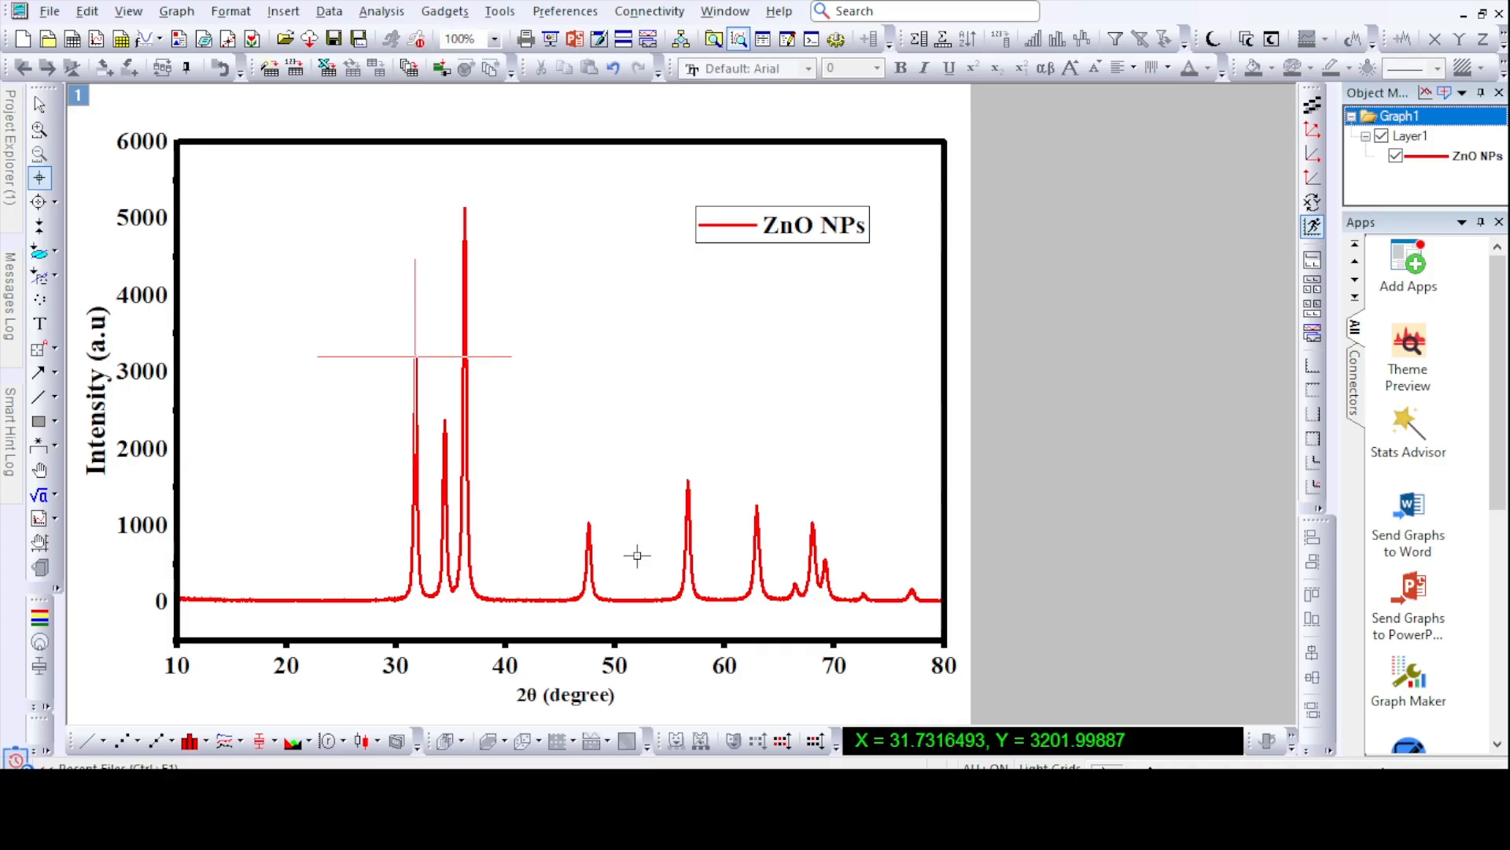
- Add a text label 100 at the first peak and format it in bold Times New Roman at size 16
left_click(39, 324)
left_click(404, 345)
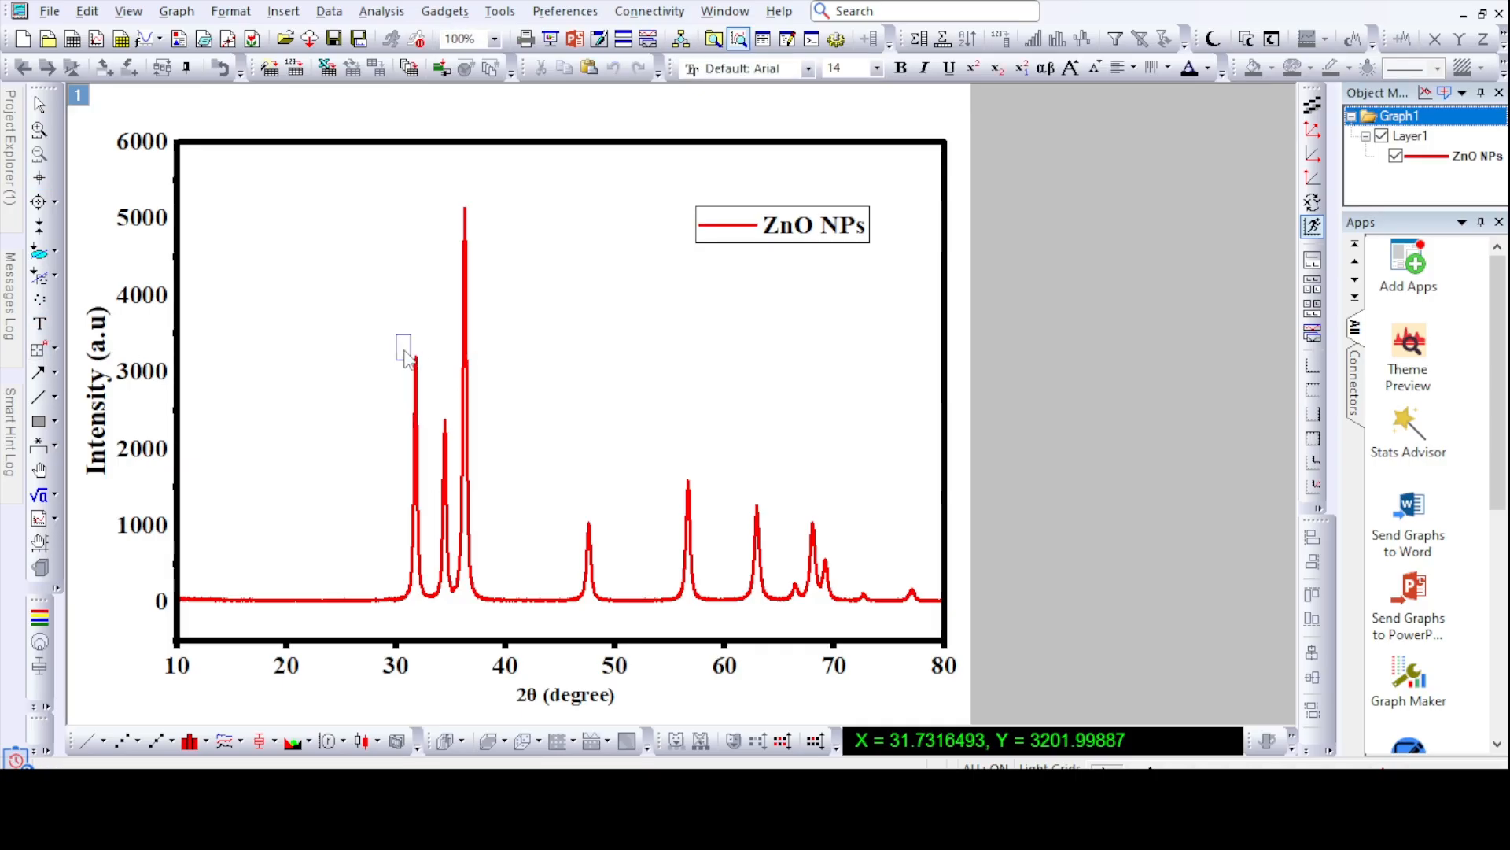
type("100")
double_click(423, 349)
right_click(432, 356)
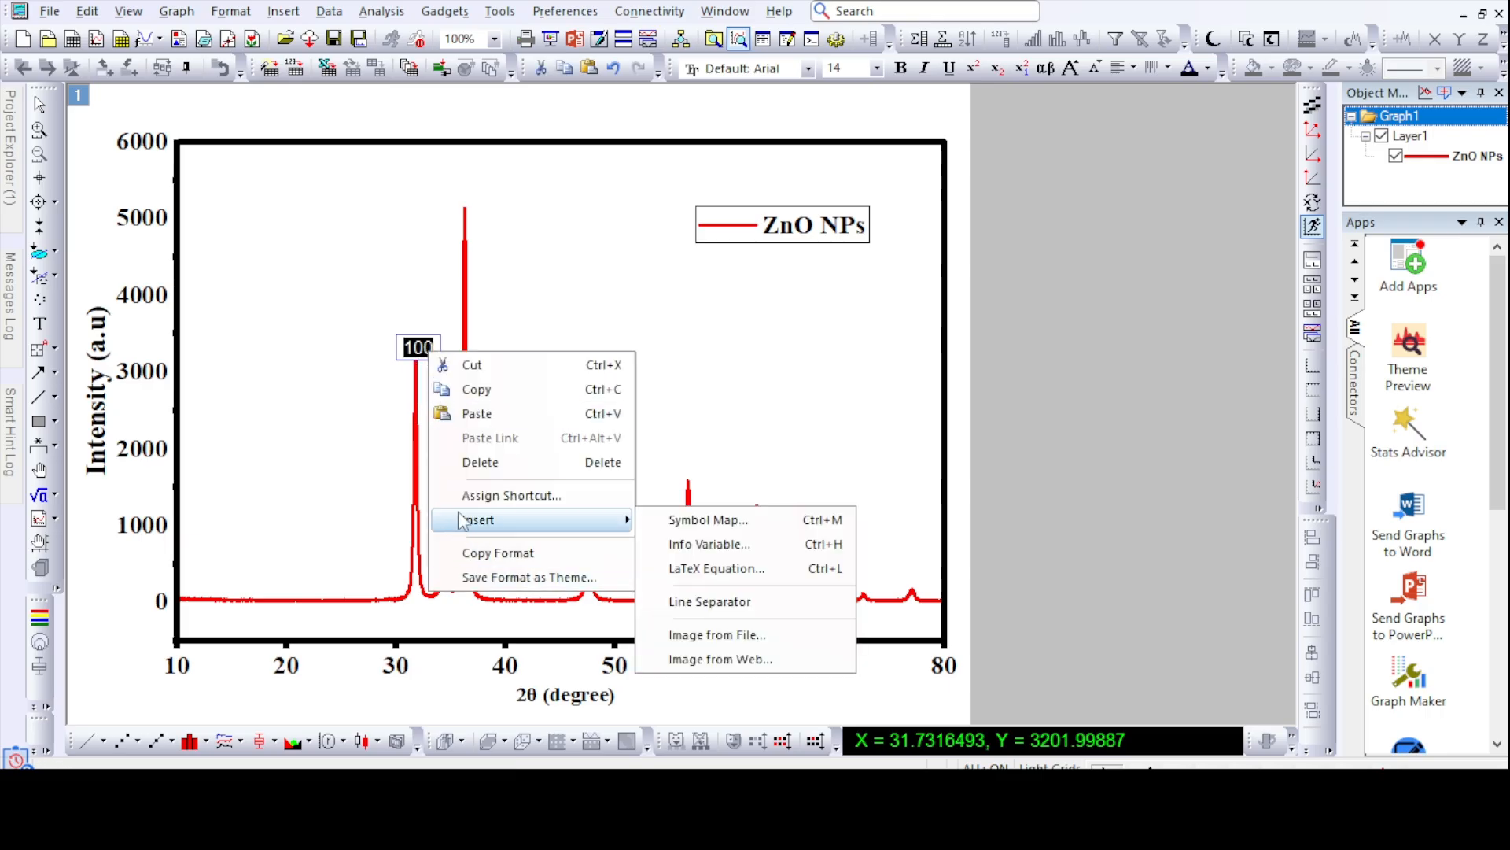
left_click(808, 68)
left_click(802, 145)
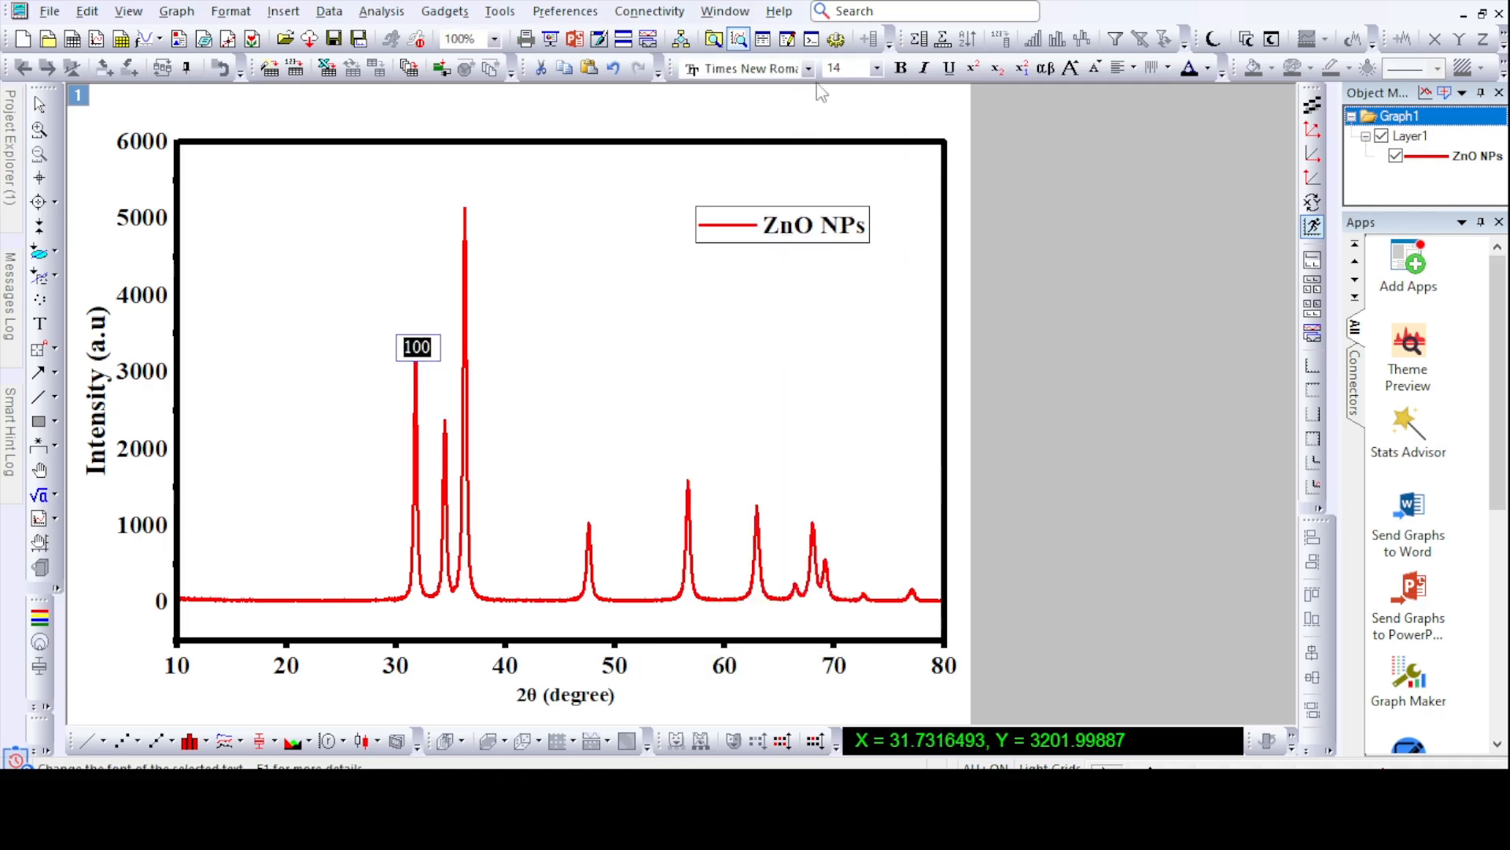
left_click(876, 68)
left_click(831, 174)
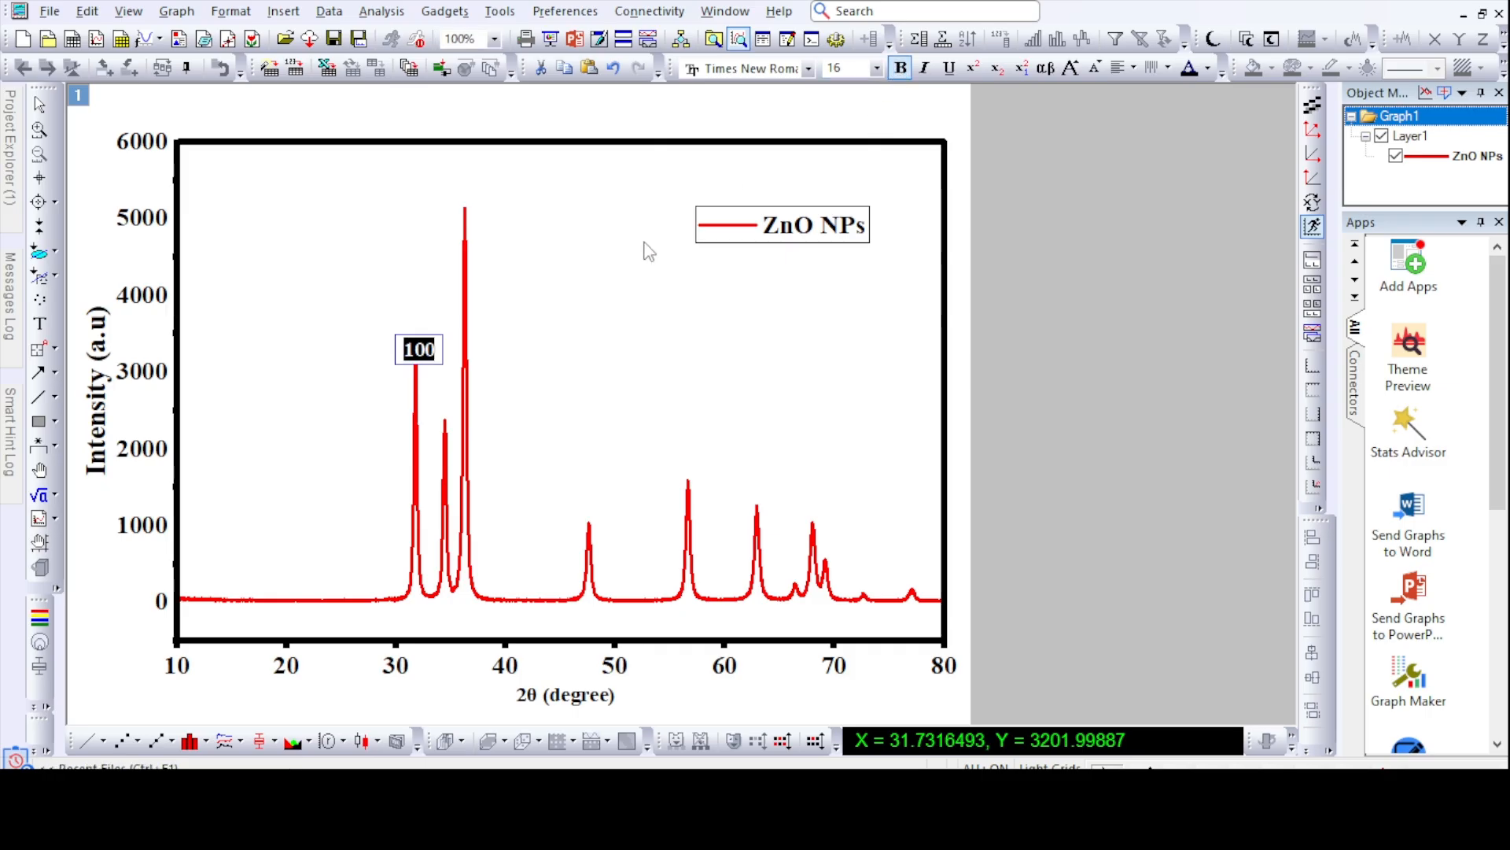
left_click(489, 361)
- Rotate the 100 label at the first peak by 90 degrees
left_click(425, 349)
right_click(425, 344)
left_click(420, 322)
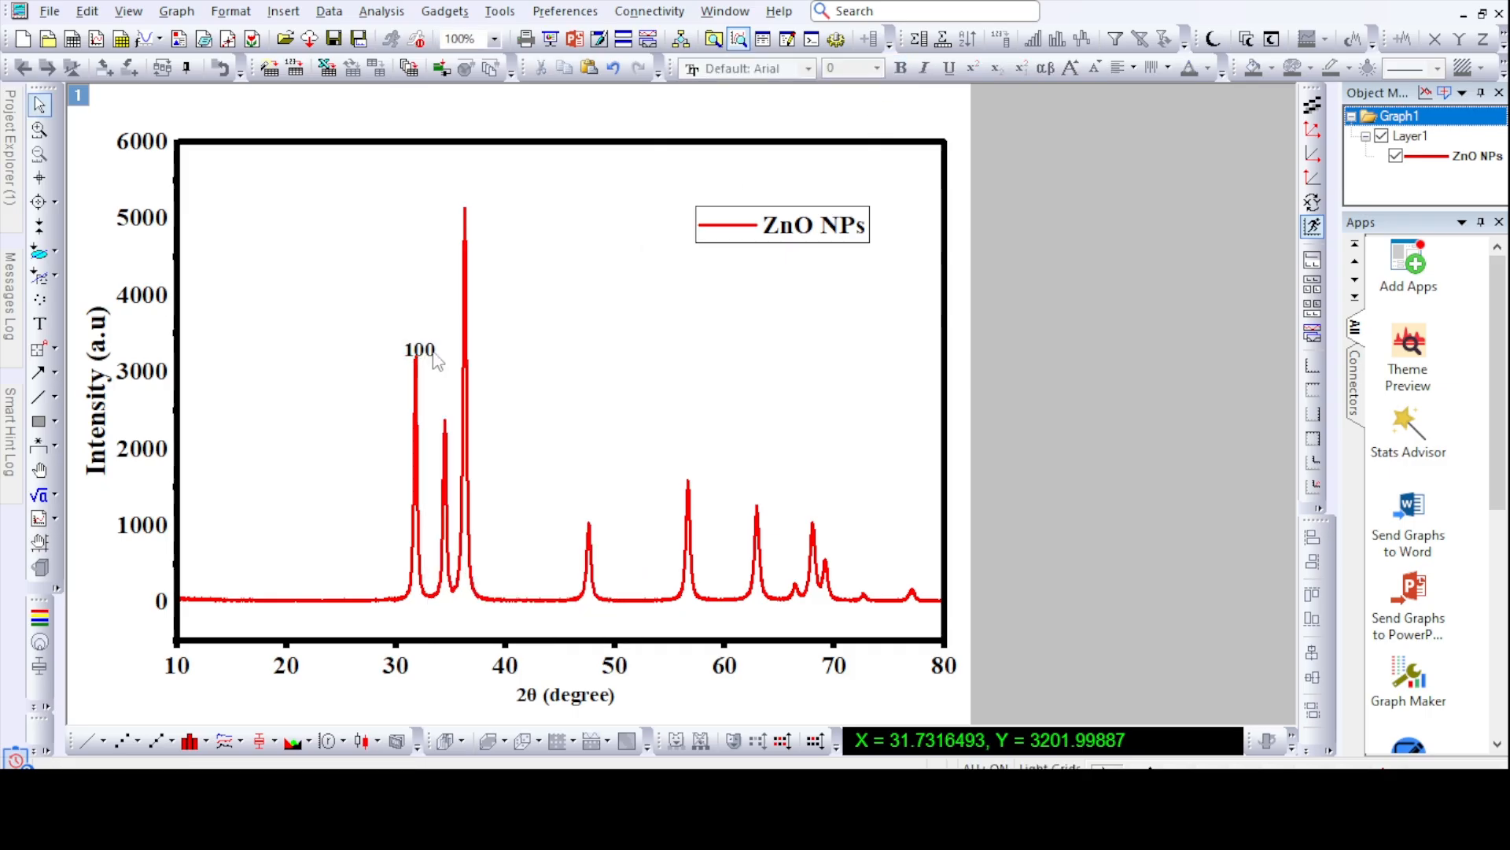
right_click(432, 351)
left_click(494, 635)
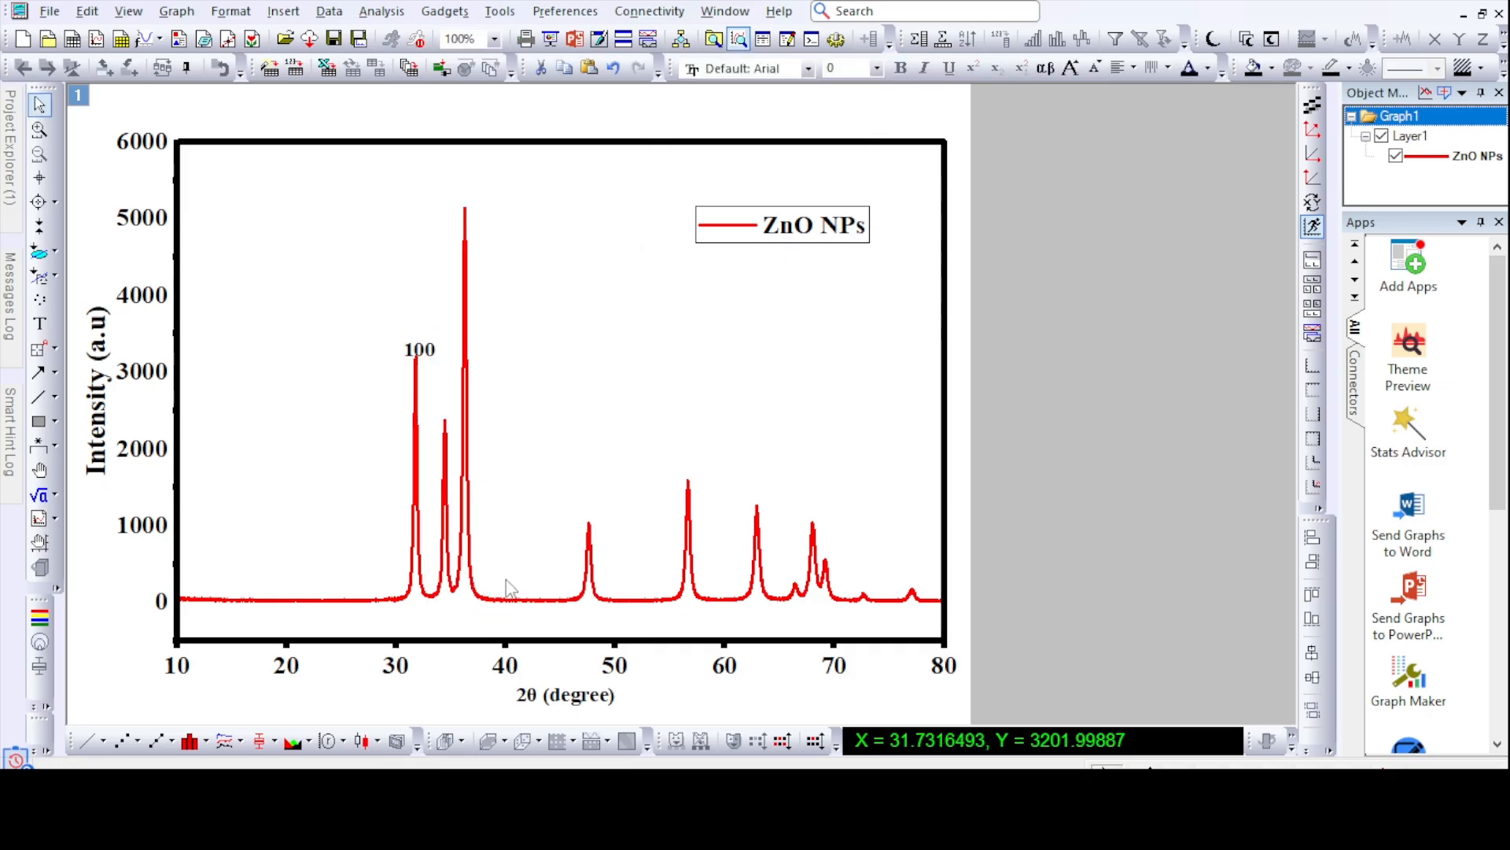
left_click(1081, 165)
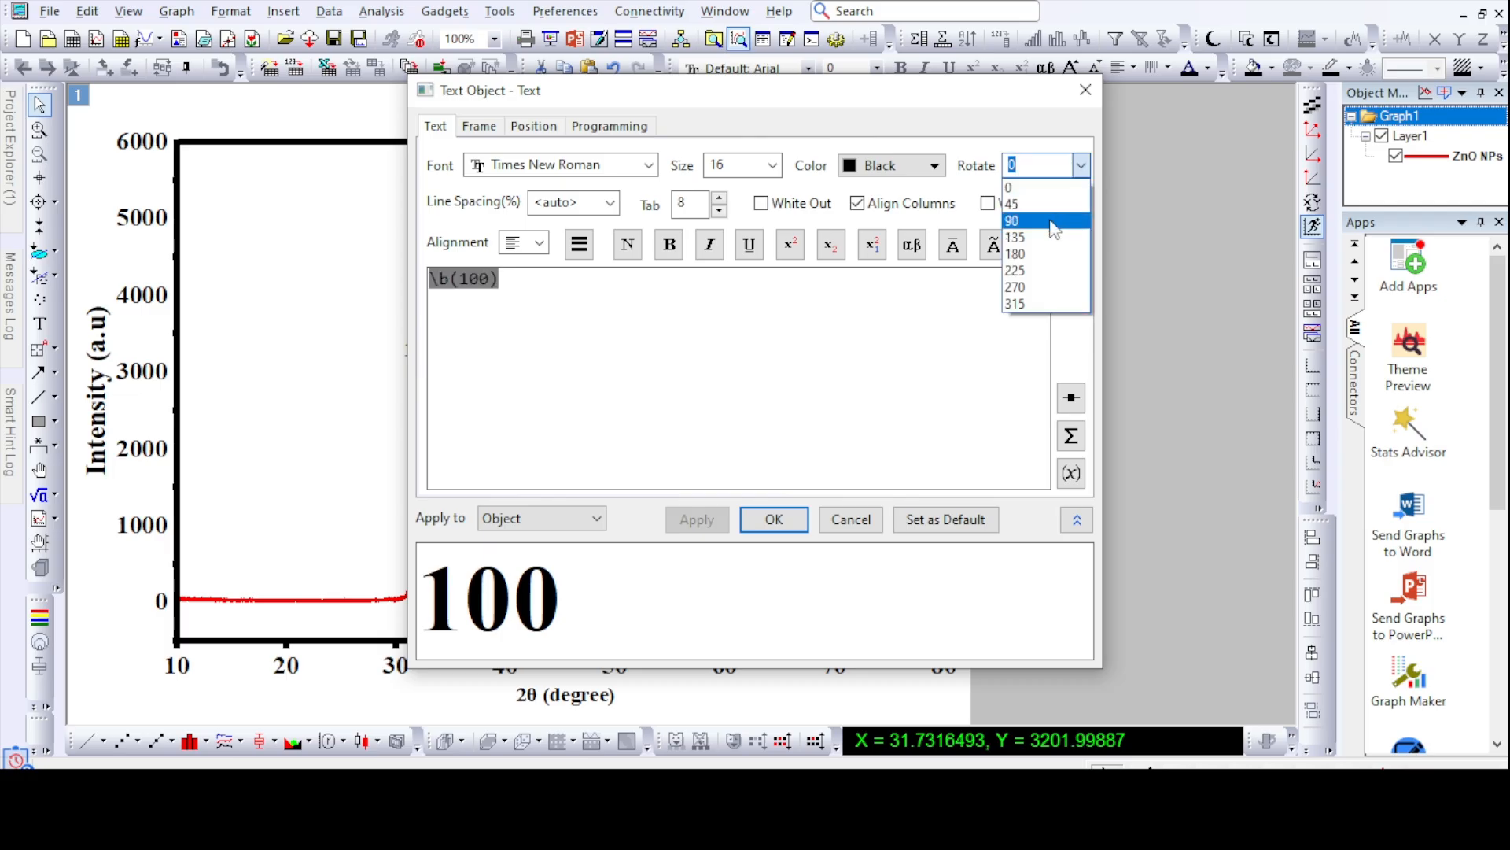
left_click(1046, 222)
left_click(774, 519)
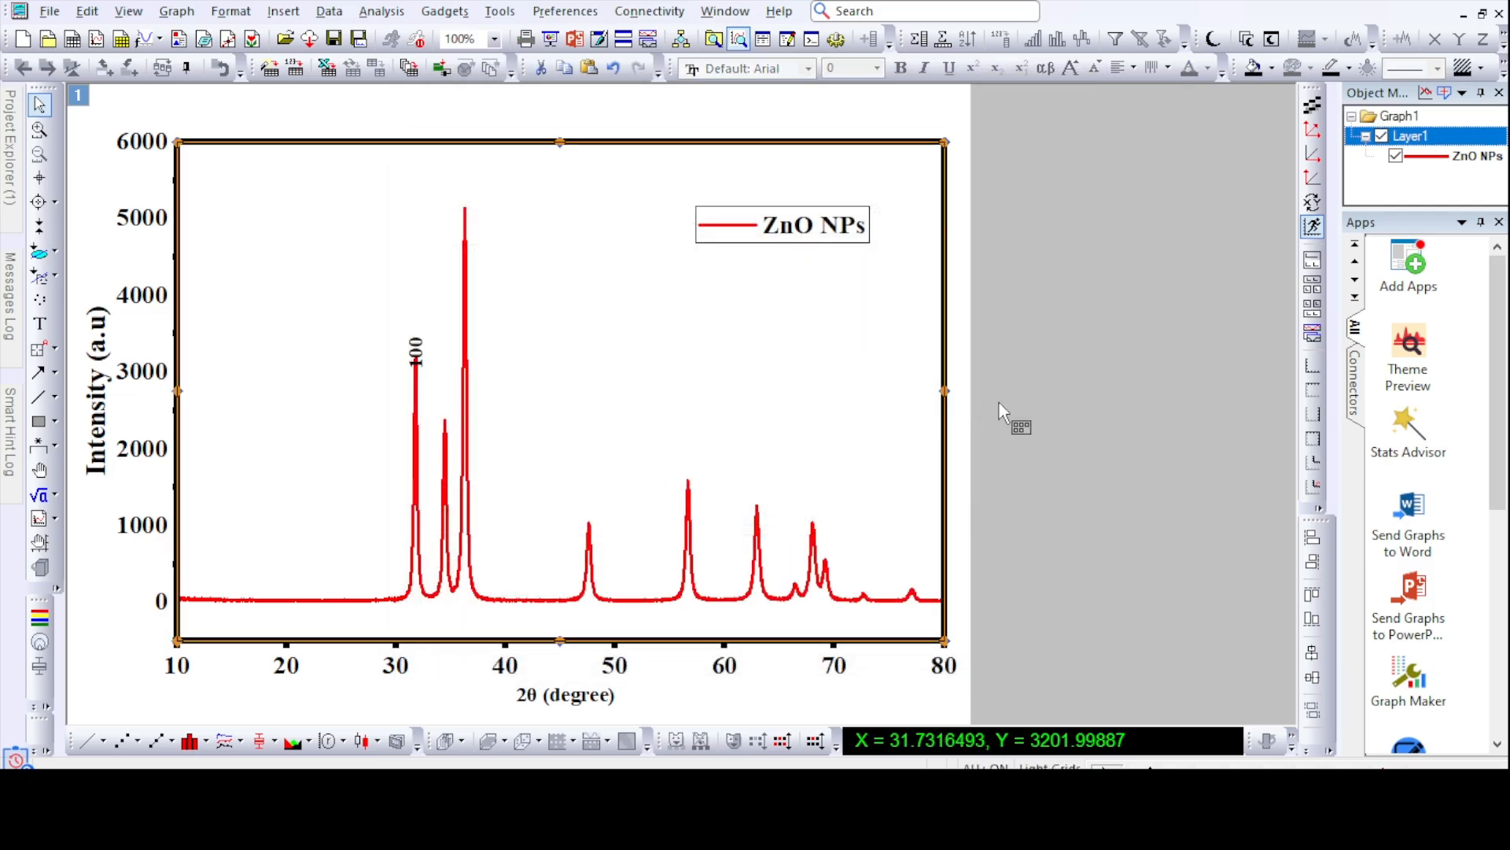
- Move the rotated 100 label up slightly so it sits just above the first peak's tip
left_click_drag(425, 313, 416, 337)
left_click(449, 342)
left_click(417, 329)
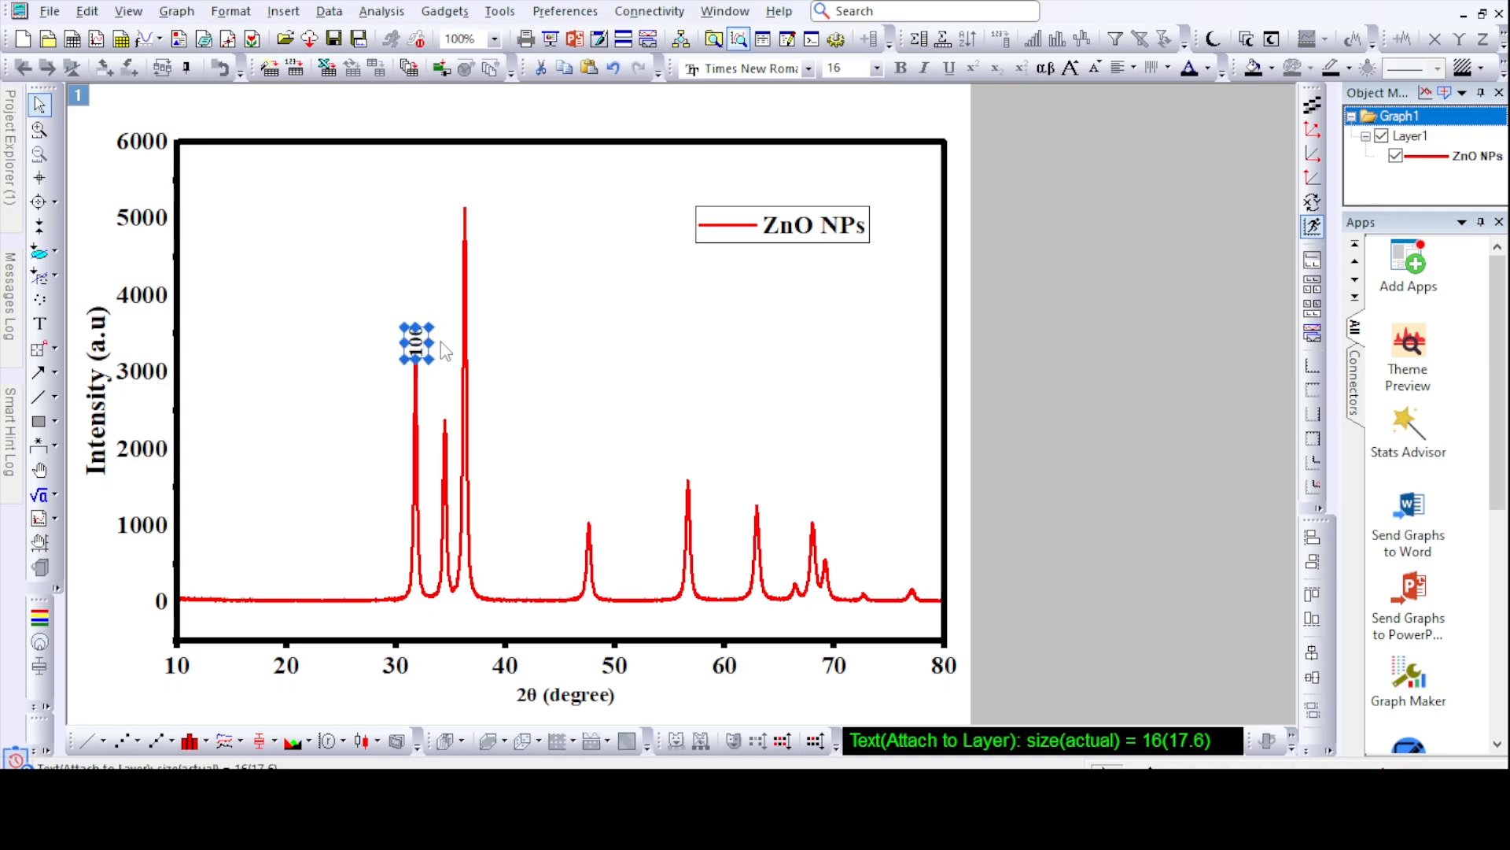
left_click(449, 343)
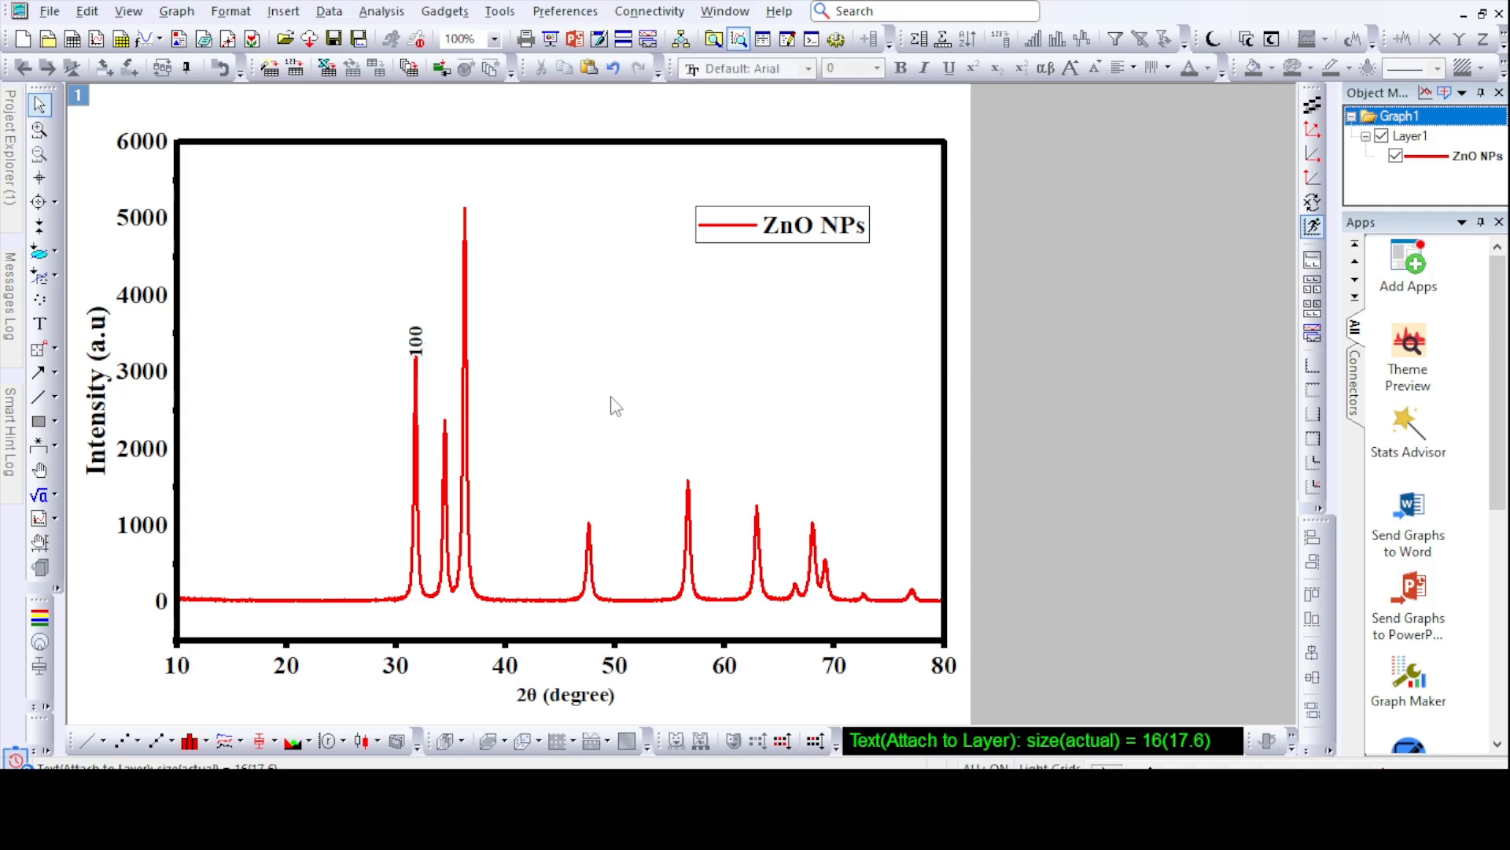
- Read the second peak's position with the Screen Reader and compare it with the hkl entries in the Word report's peak list
left_click(40, 177)
left_click(445, 419)
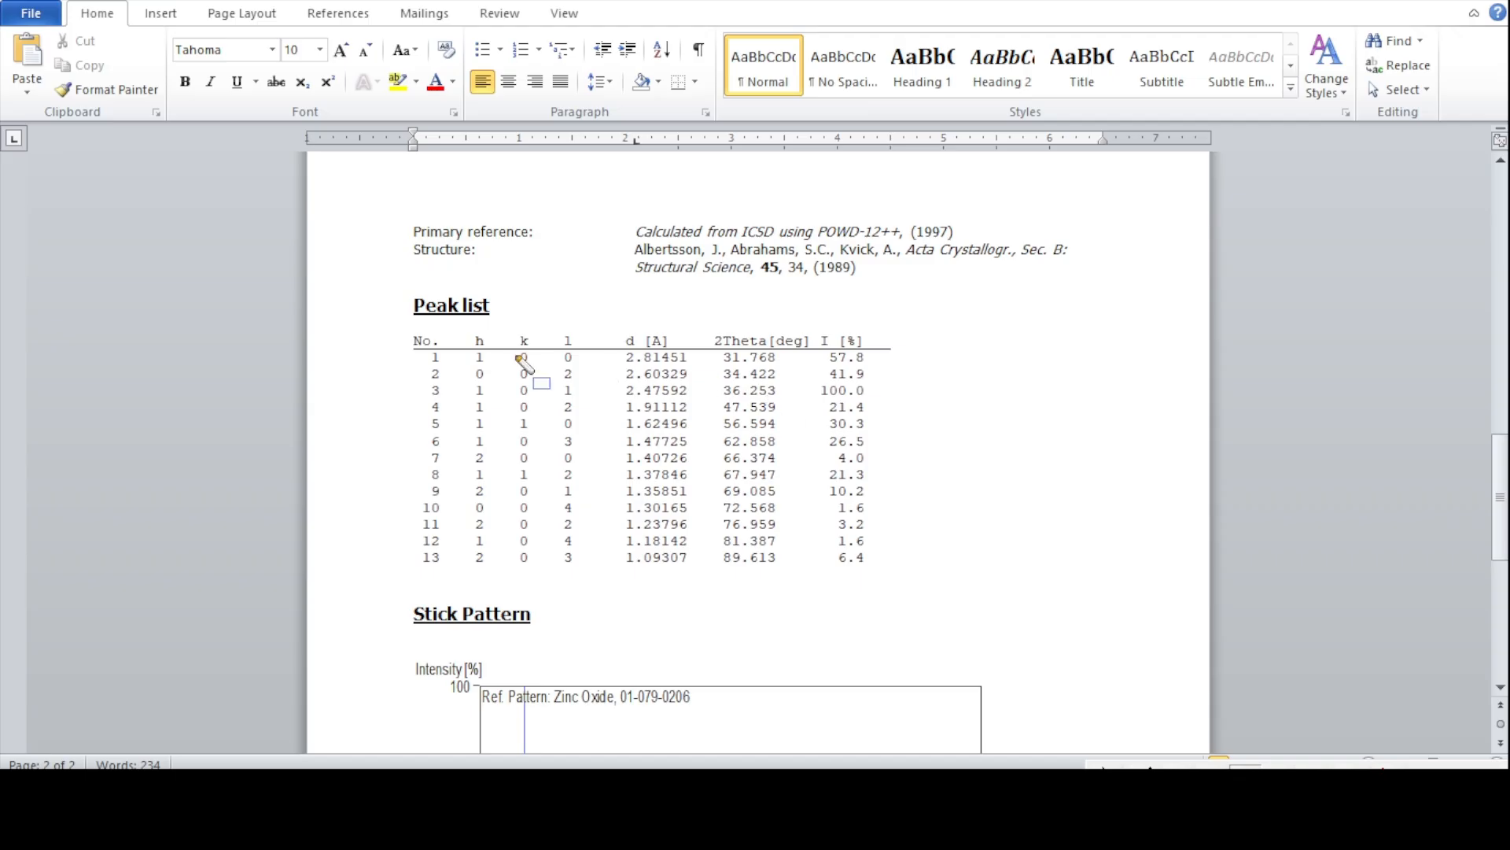
mouse_move(461, 359)
left_mouse_down()
mouse_move(519, 389)
mouse_move(588, 389)
left_mouse_up()
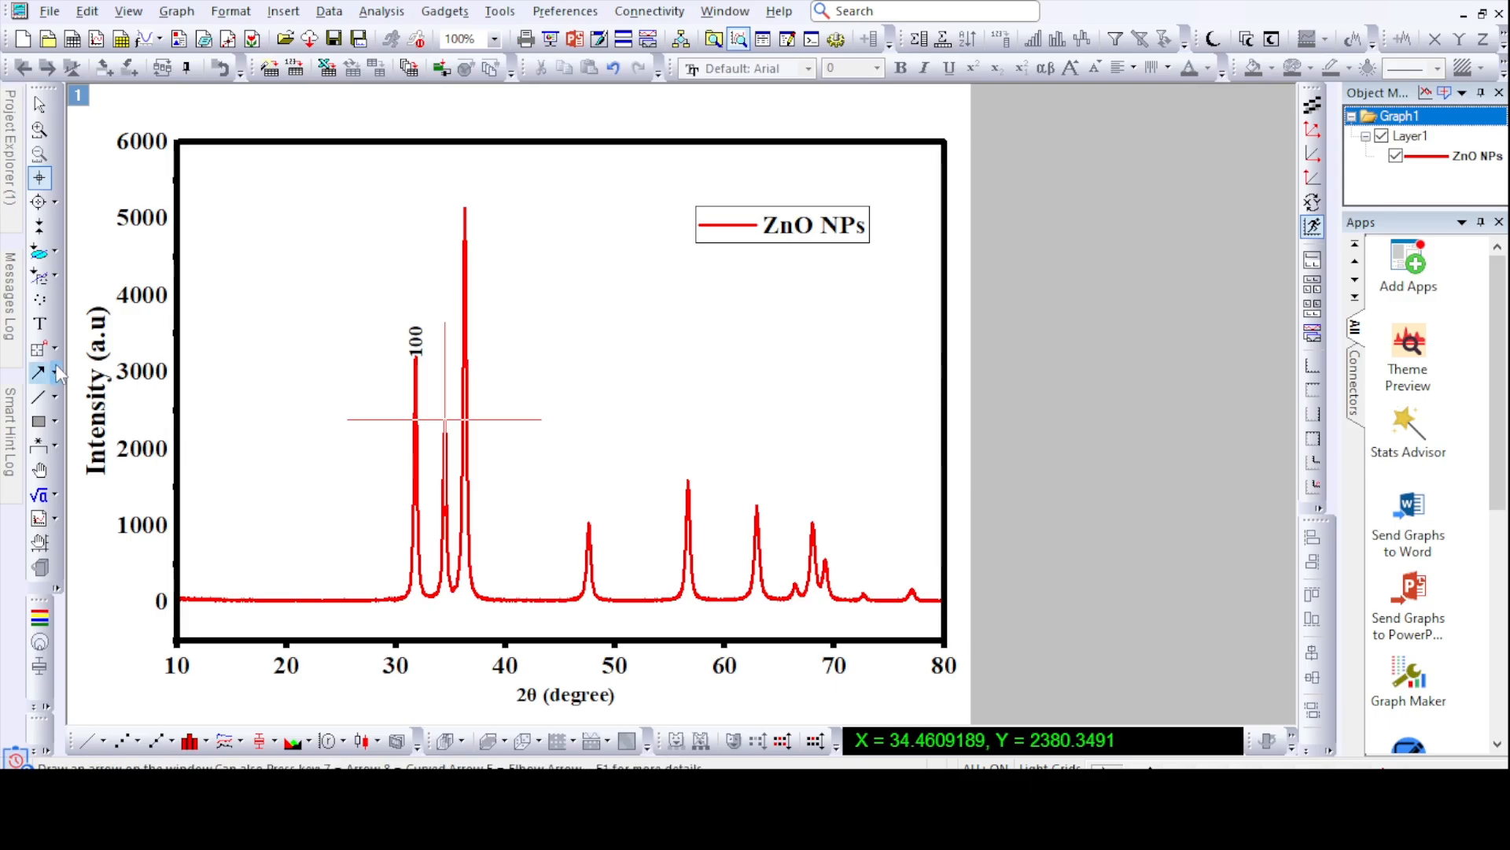
- Copy the first peak's 100 label and place the copy above the second peak
left_click(39, 323)
left_click(1214, 418)
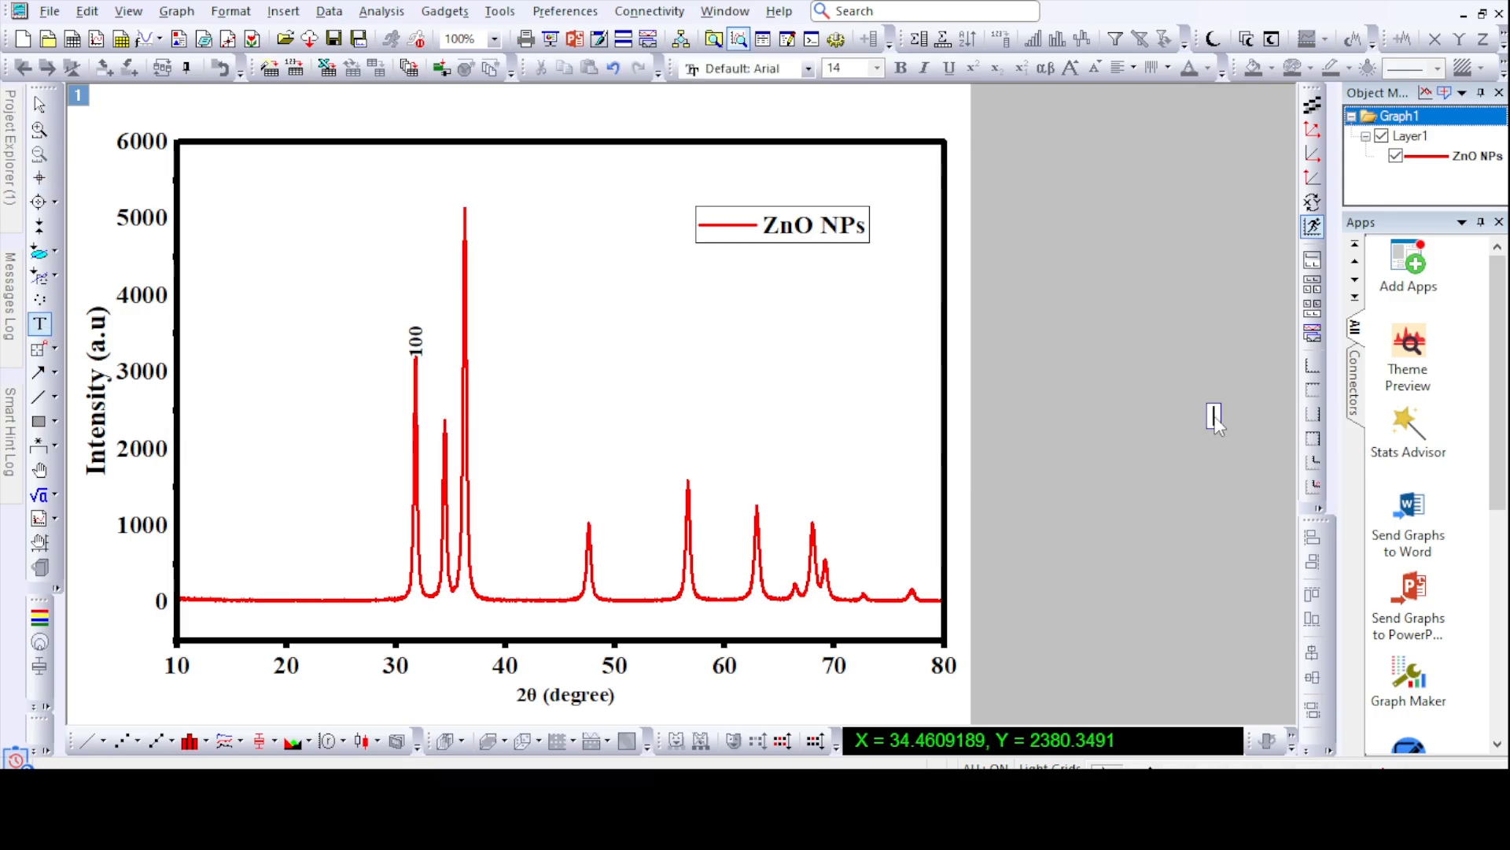
left_click(415, 340)
right_click(415, 339)
left_click(471, 378)
right_click(641, 348)
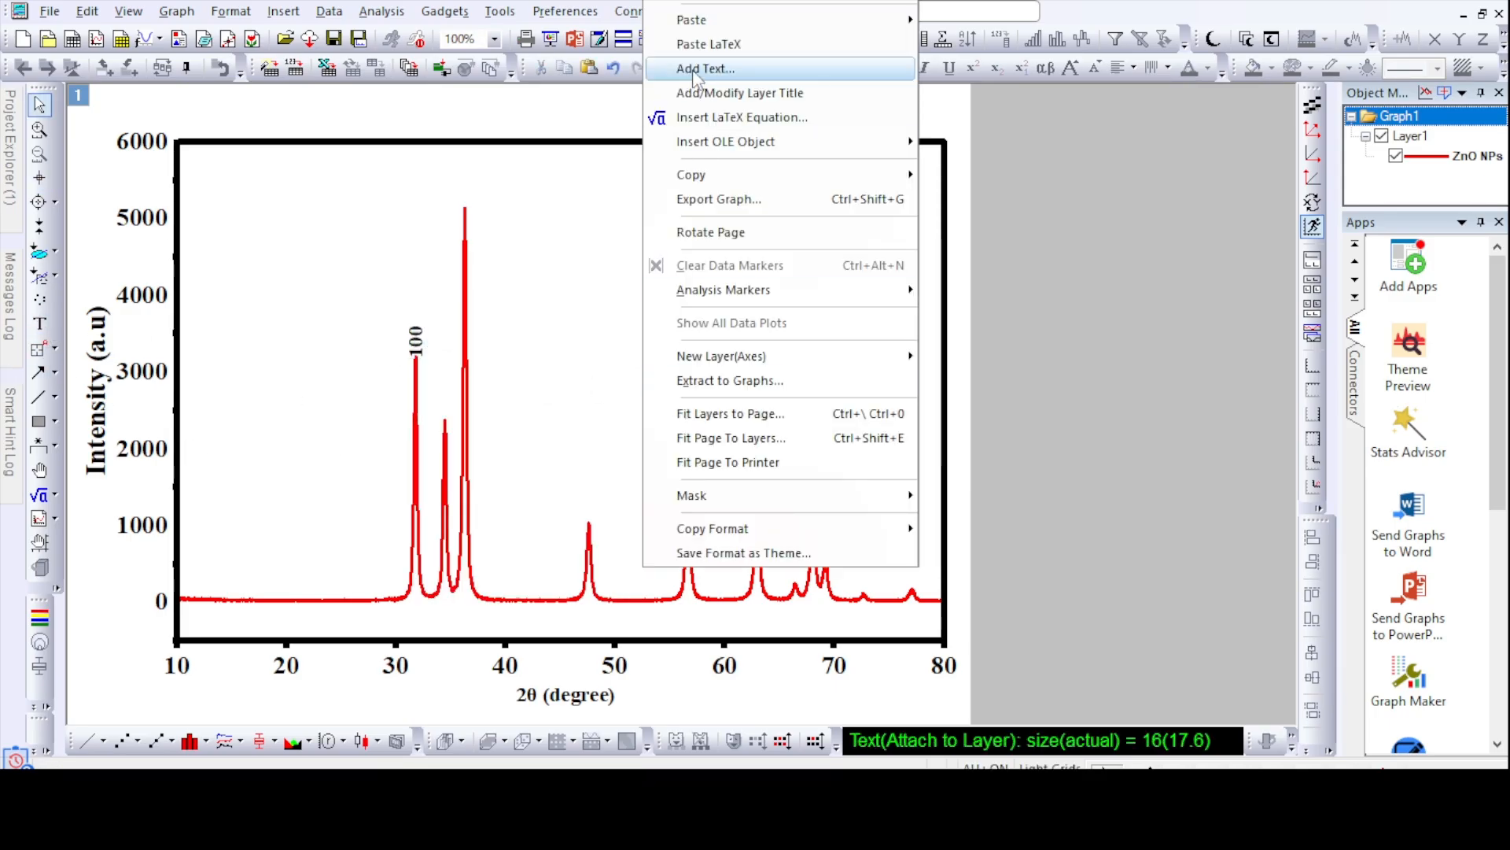
left_click(692, 16)
left_click_drag(656, 354, 446, 405)
- Change the second peak's label to 002 and nudge it slightly up from the peak tip
double_click(447, 409)
key("BackSpace")
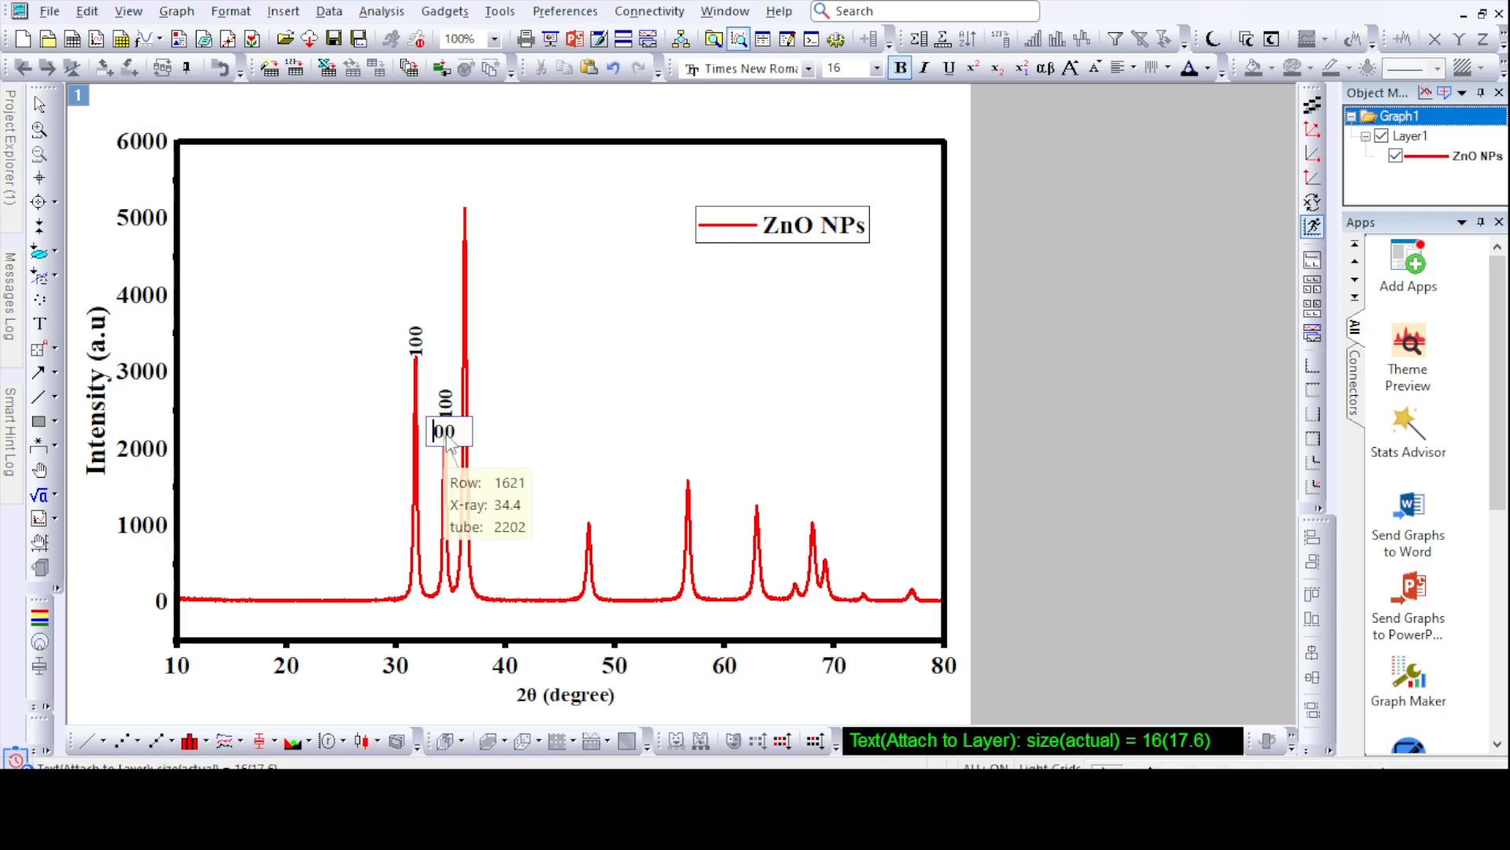
left_click(743, 561)
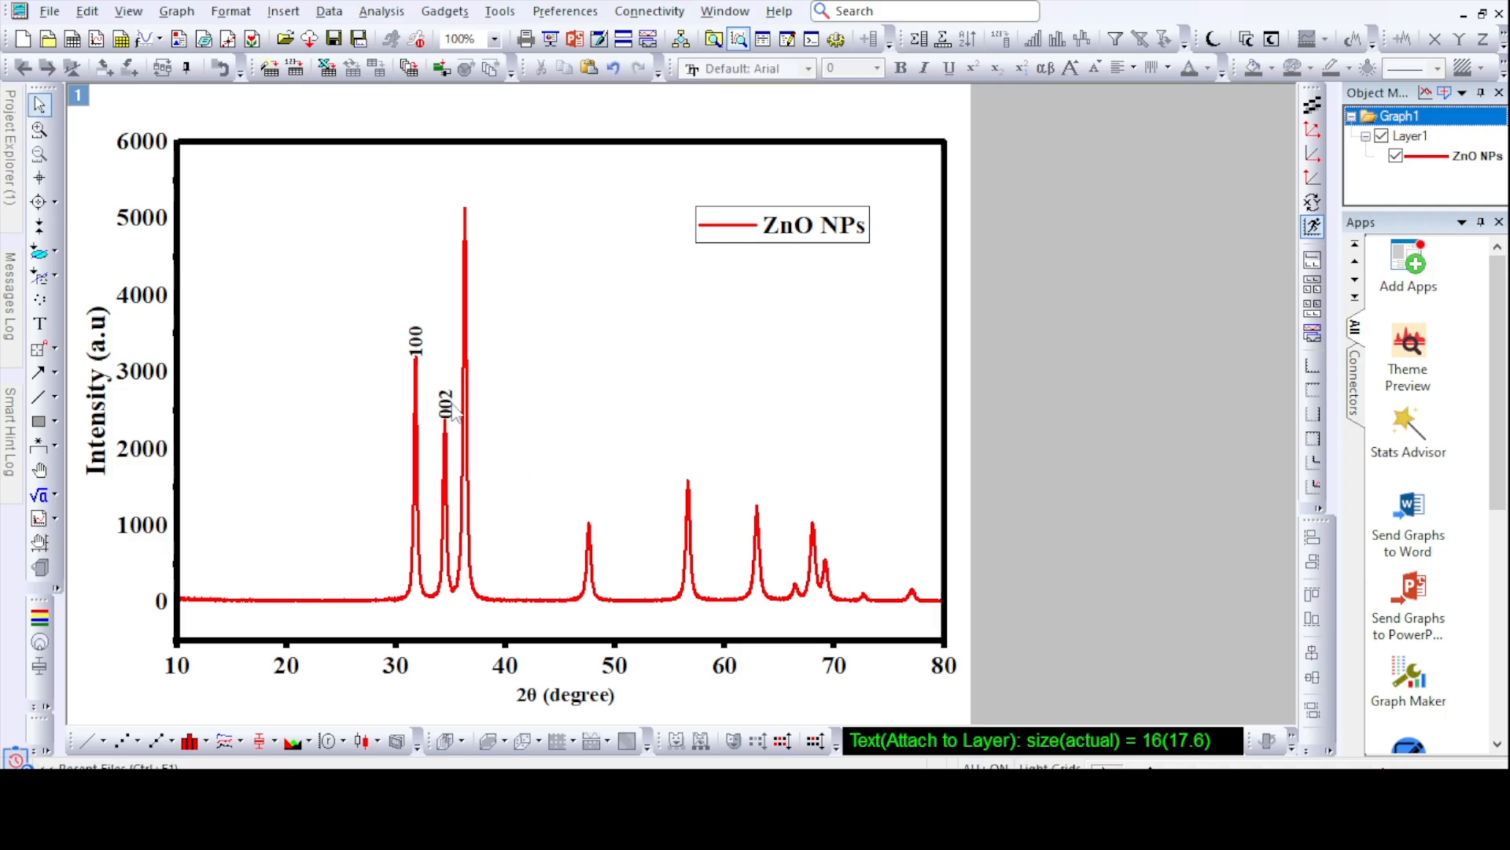
left_click_drag(450, 404, 447, 399)
left_click(620, 406)
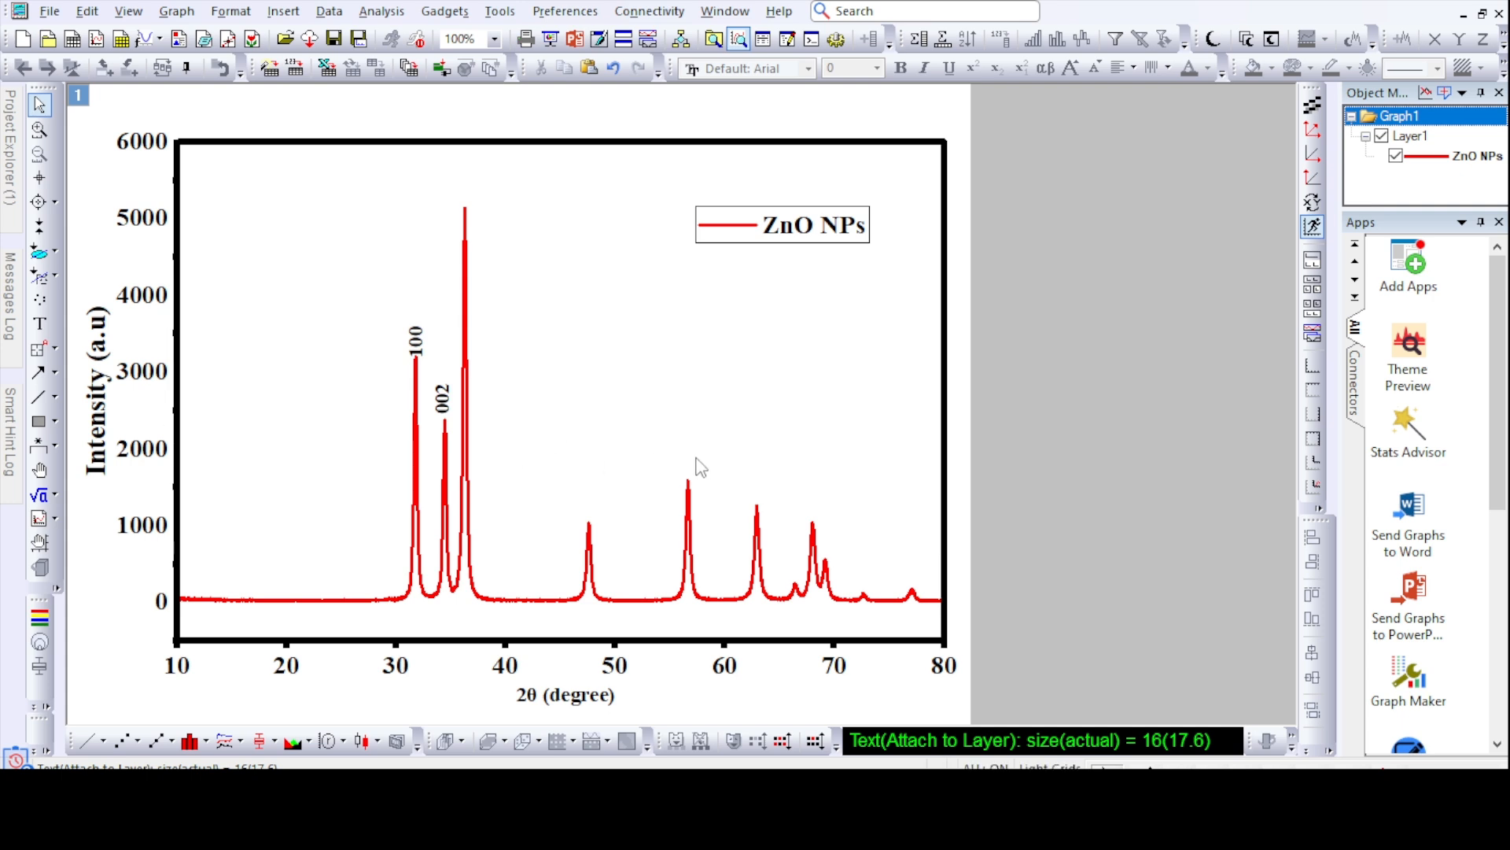
- Read the tallest peak's position with the Screen Reader and check its hkl entry in the Word report's peak list
left_click(40, 177)
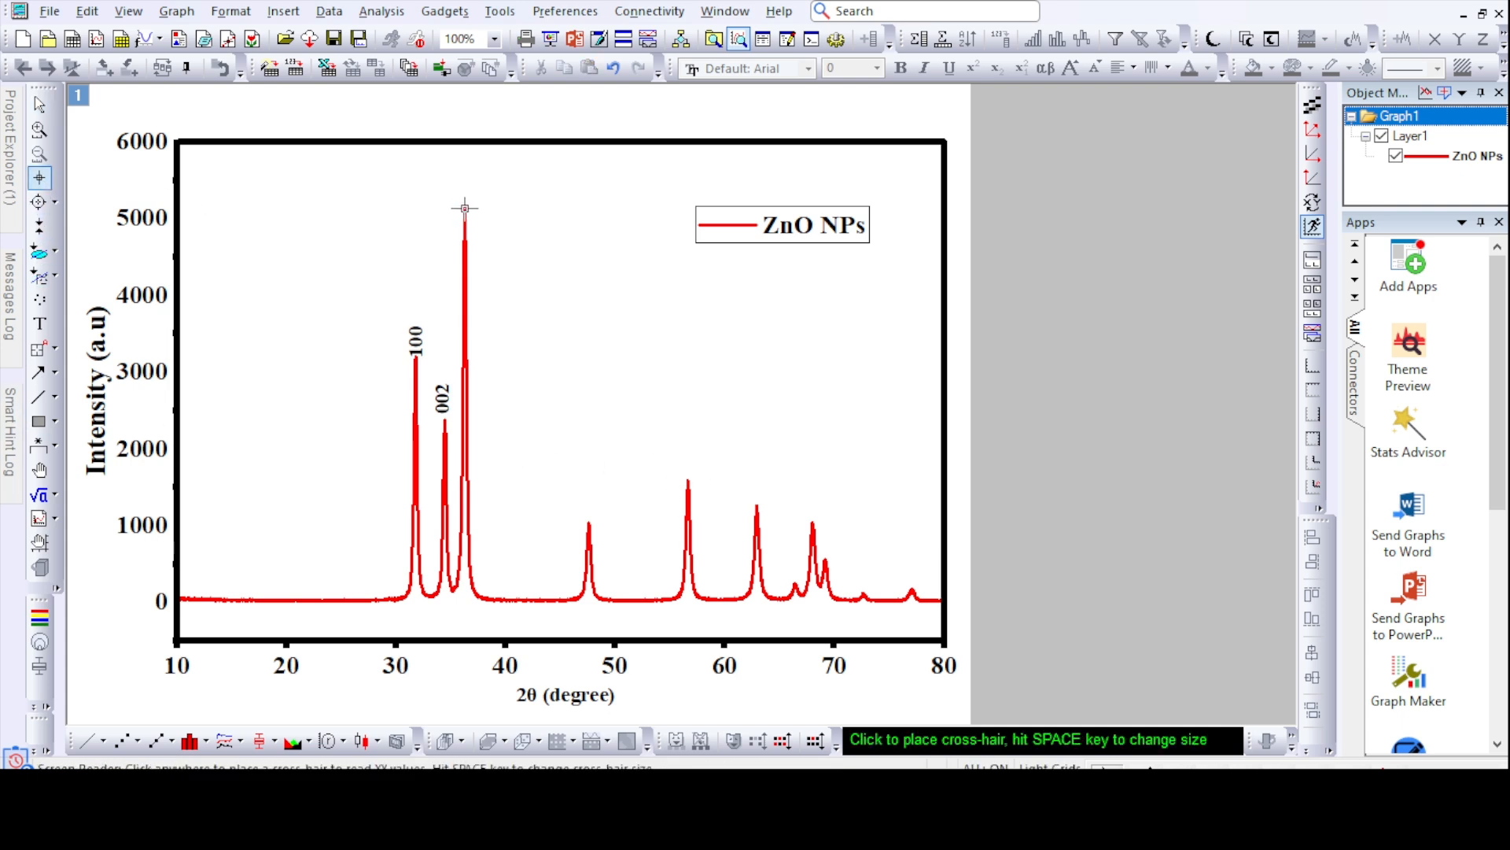
left_click(465, 208)
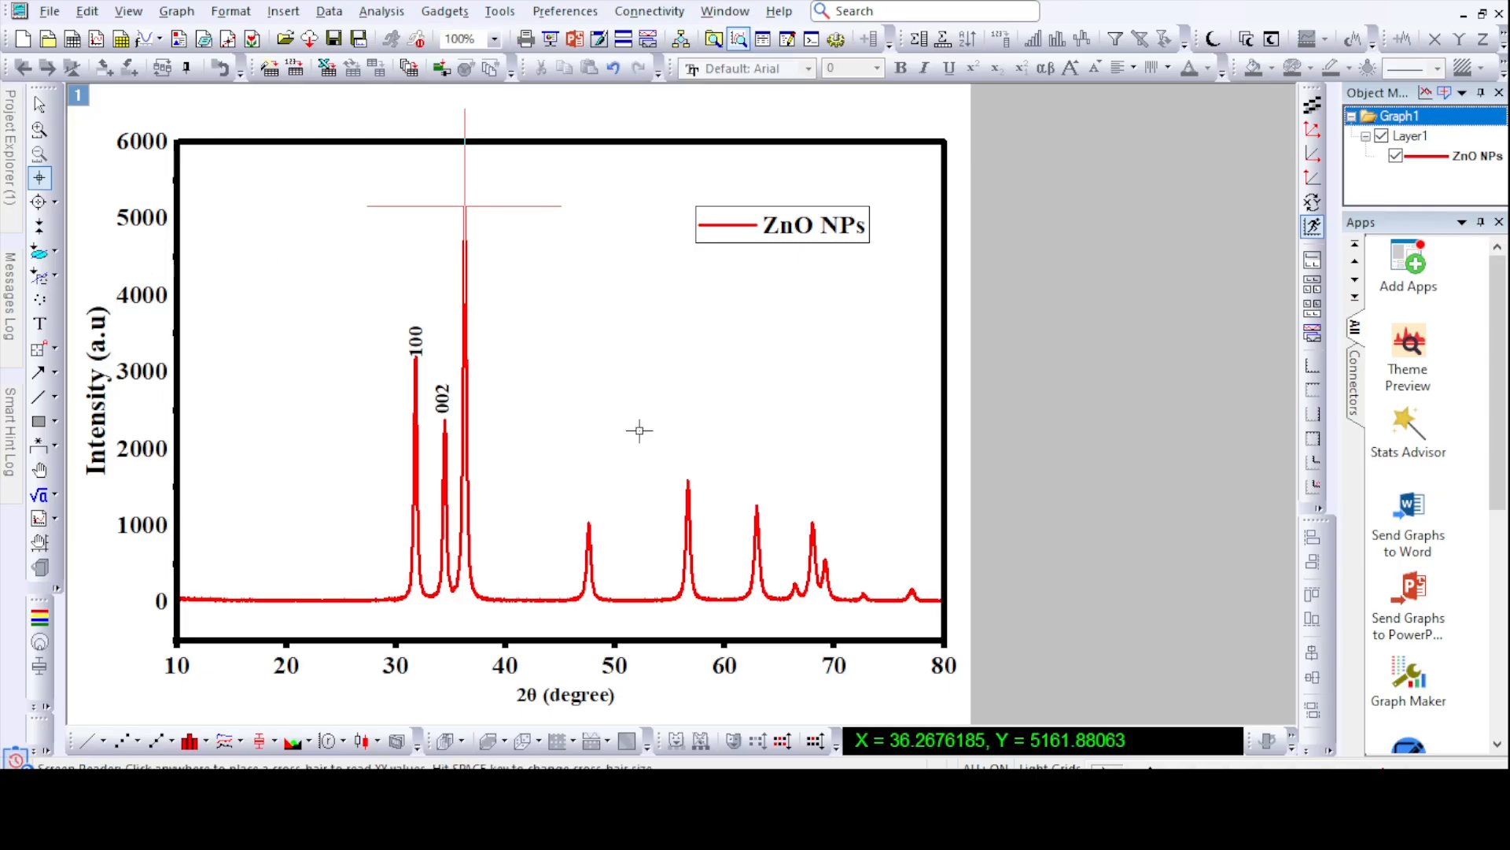
left_click(1087, 441)
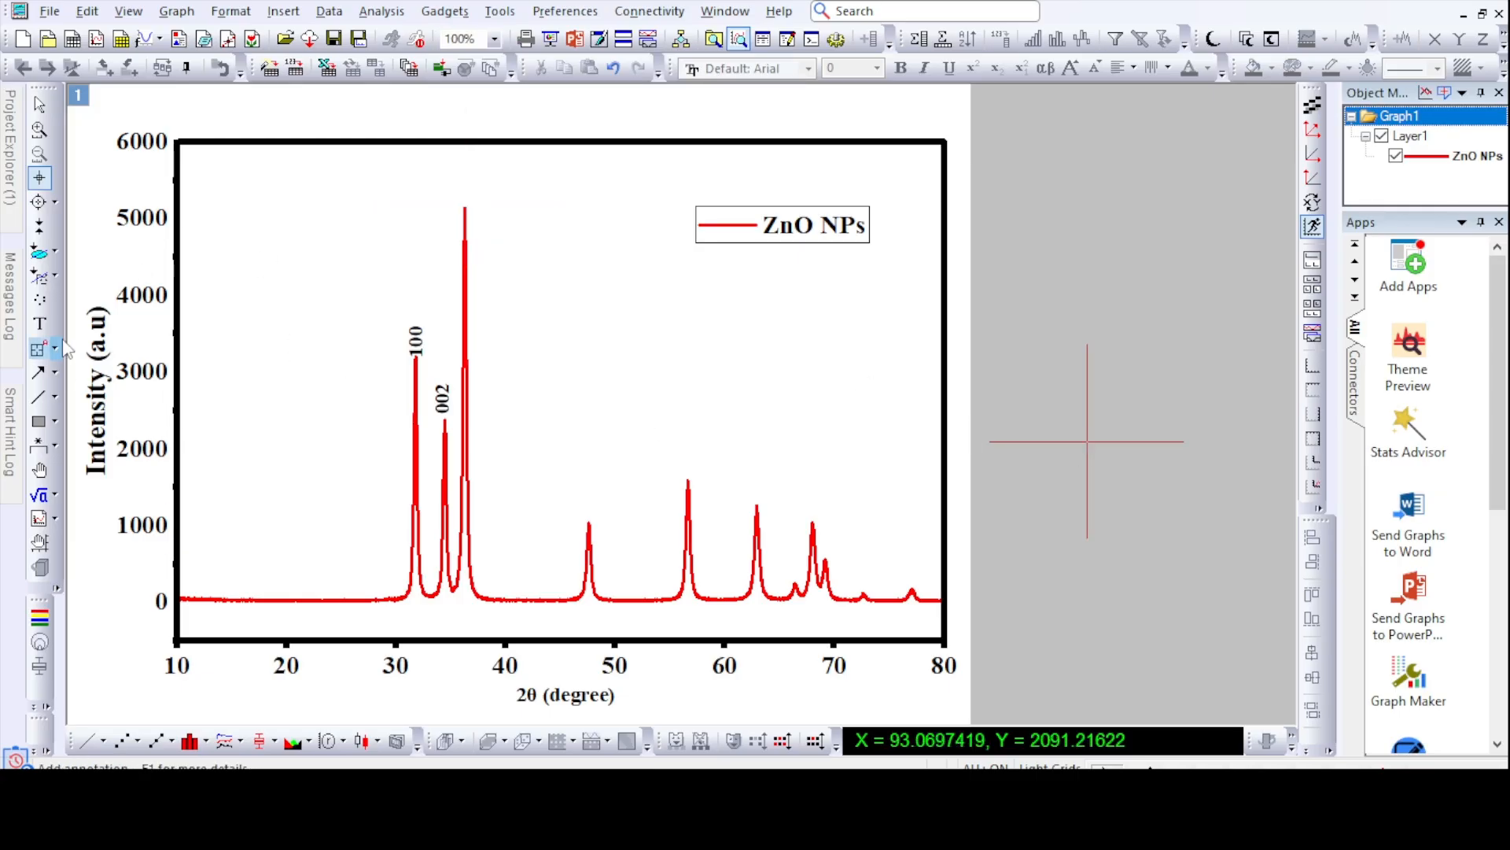
- Paste another copy of the 100 label and place it above the tallest peak
left_click(41, 324)
right_click(570, 345)
mouse_move(699, 22)
left_click(881, 24)
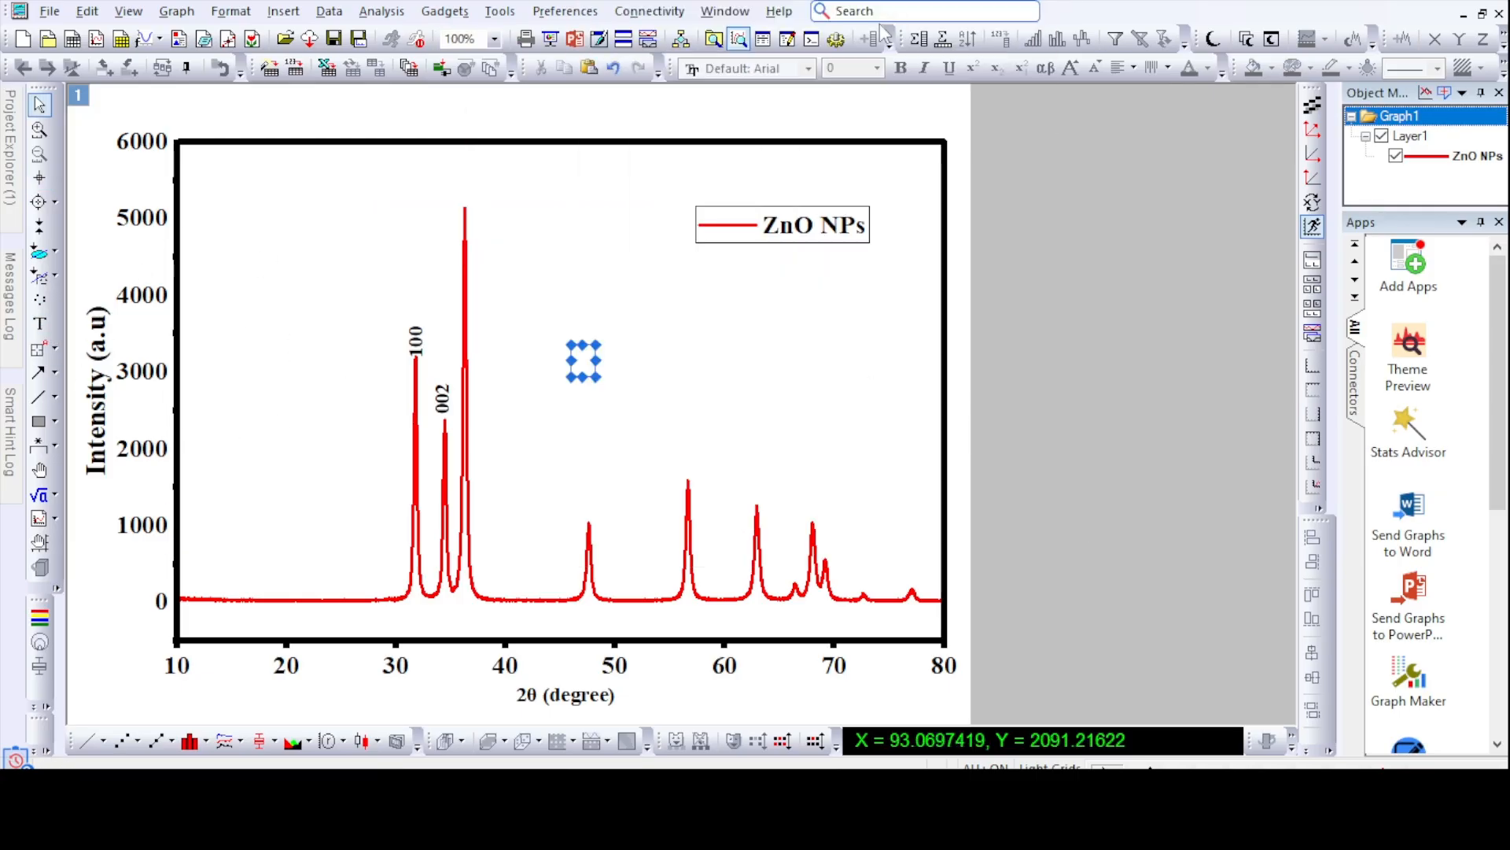
left_click_drag(583, 364, 469, 196)
- Change the tallest peak's label to 101 and keep it positioned just above the tip
double_click(469, 197)
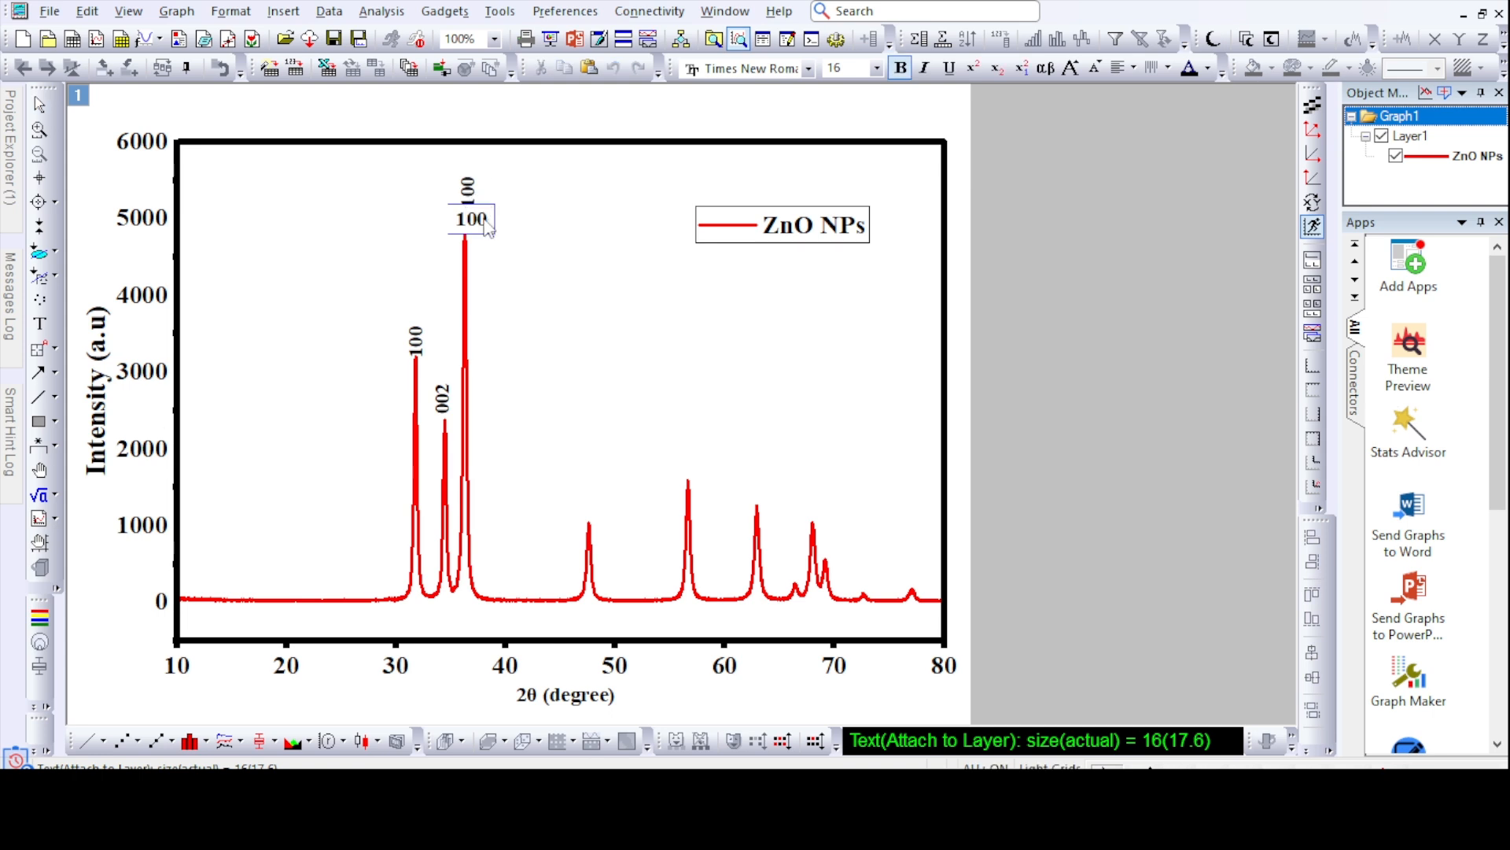
left_click(606, 337)
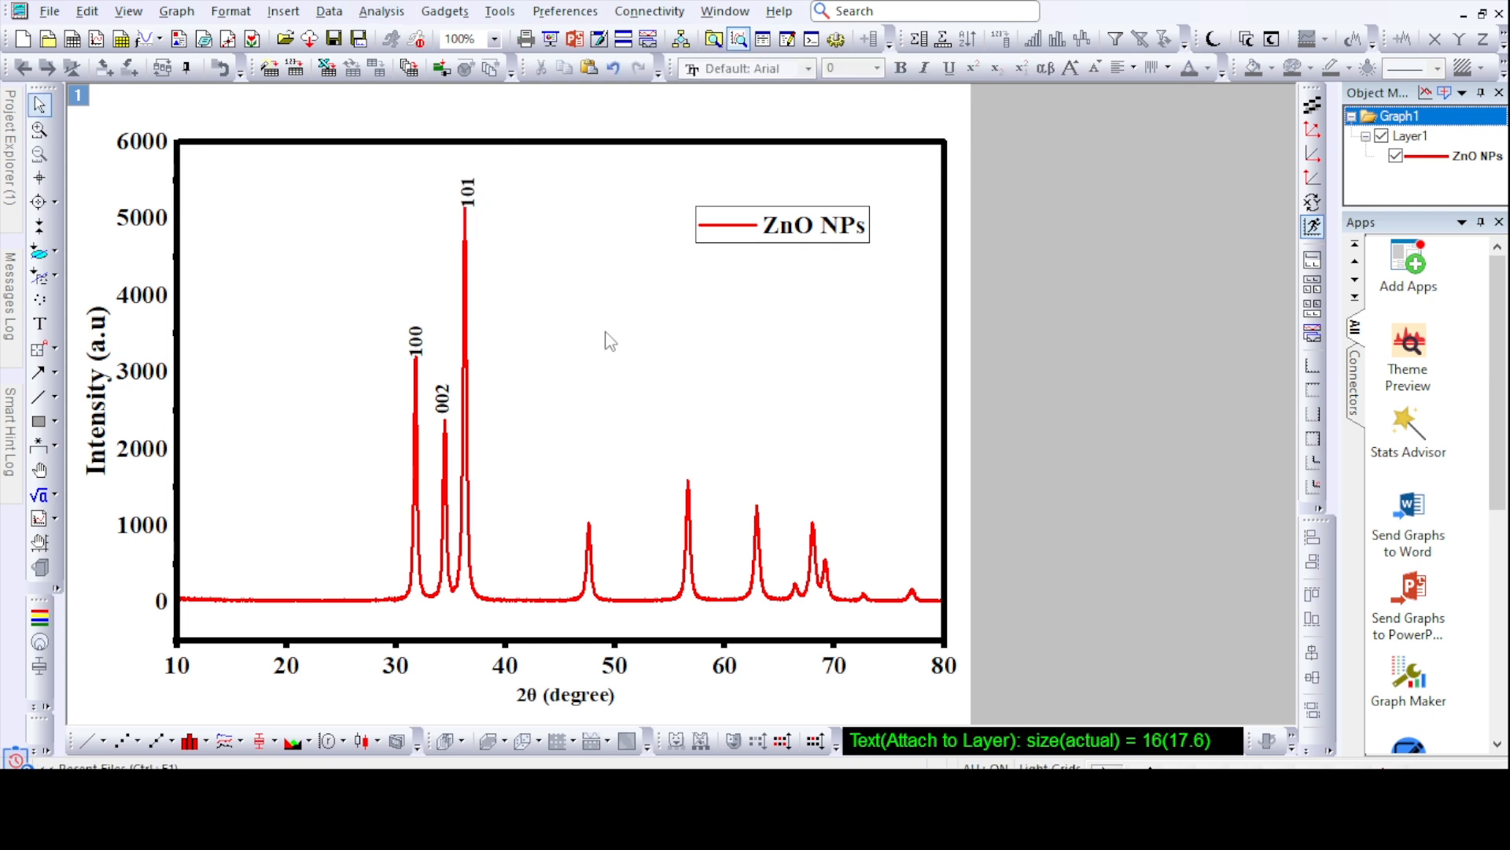
left_click(462, 185)
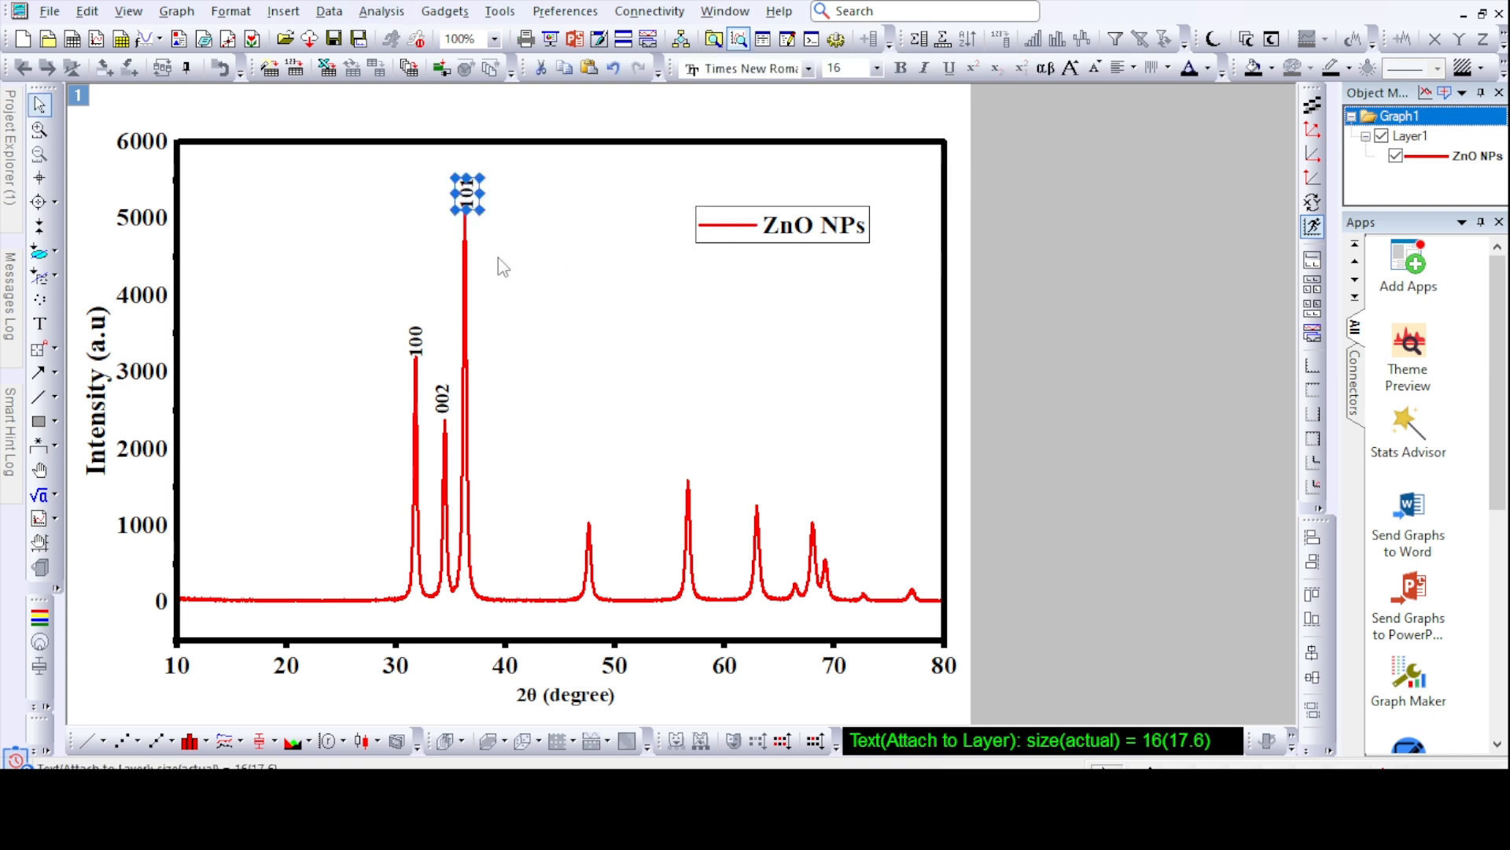
left_click(542, 345)
- Paste two more copies of the 100 label, placing them above the peaks near 47.5° and 56.6°
right_click(568, 411)
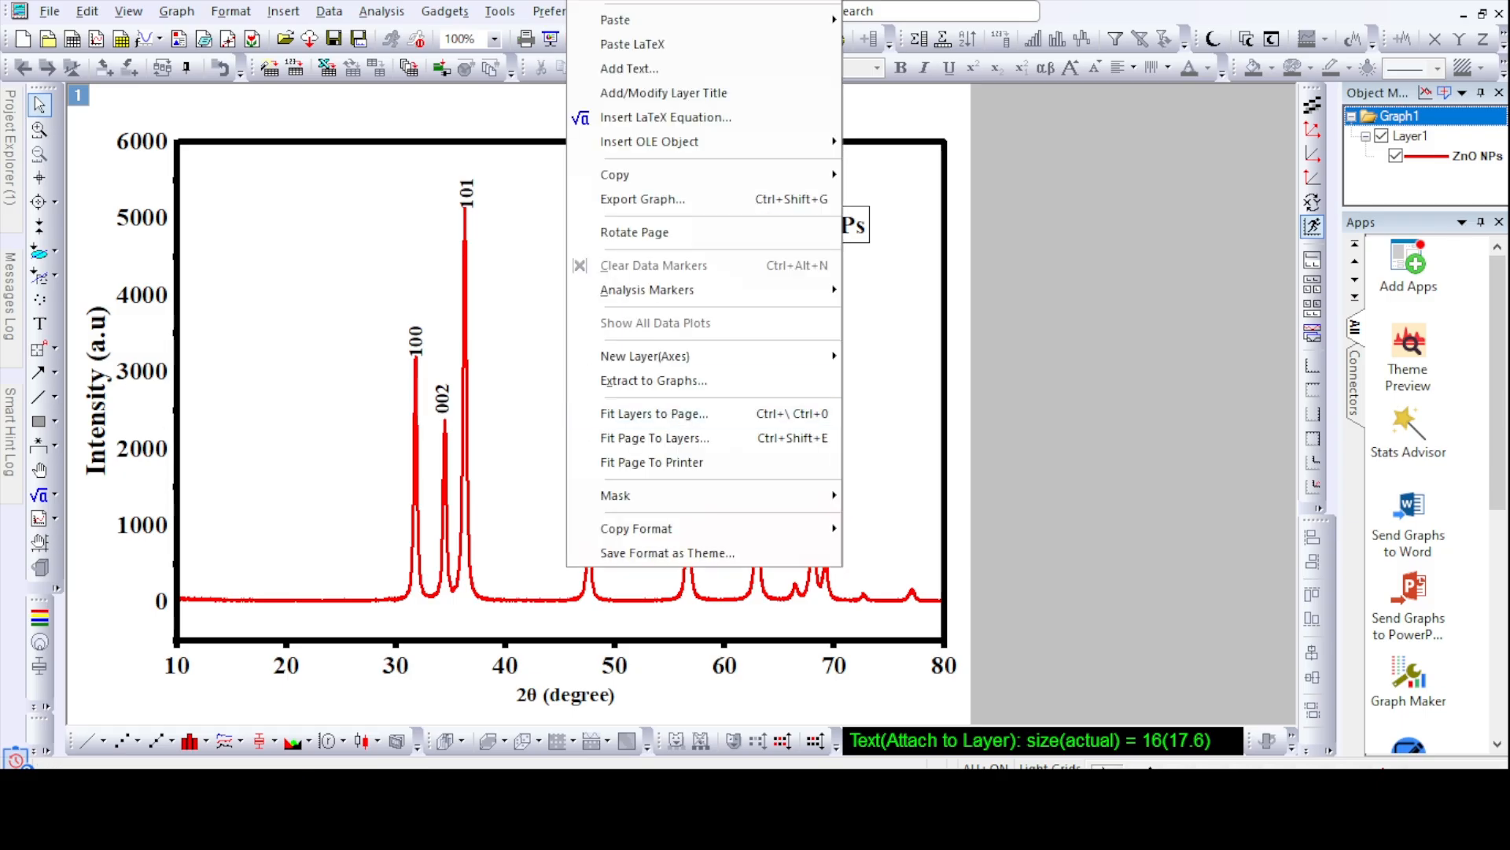
mouse_move(693, 20)
left_click(892, 21)
left_click_drag(579, 423, 589, 507)
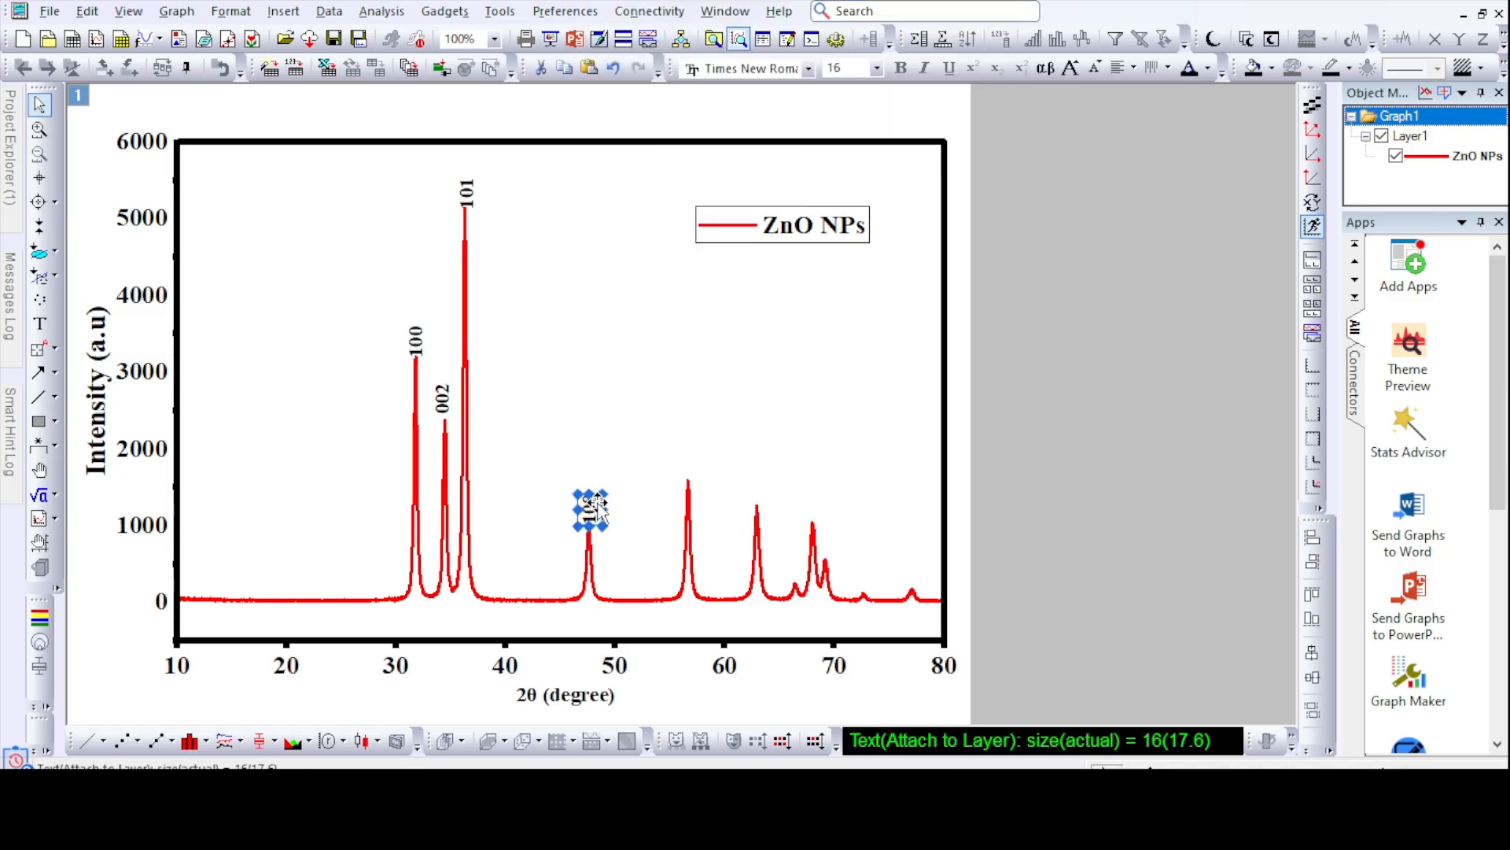
right_click(671, 424)
mouse_move(884, 19)
left_click(979, 21)
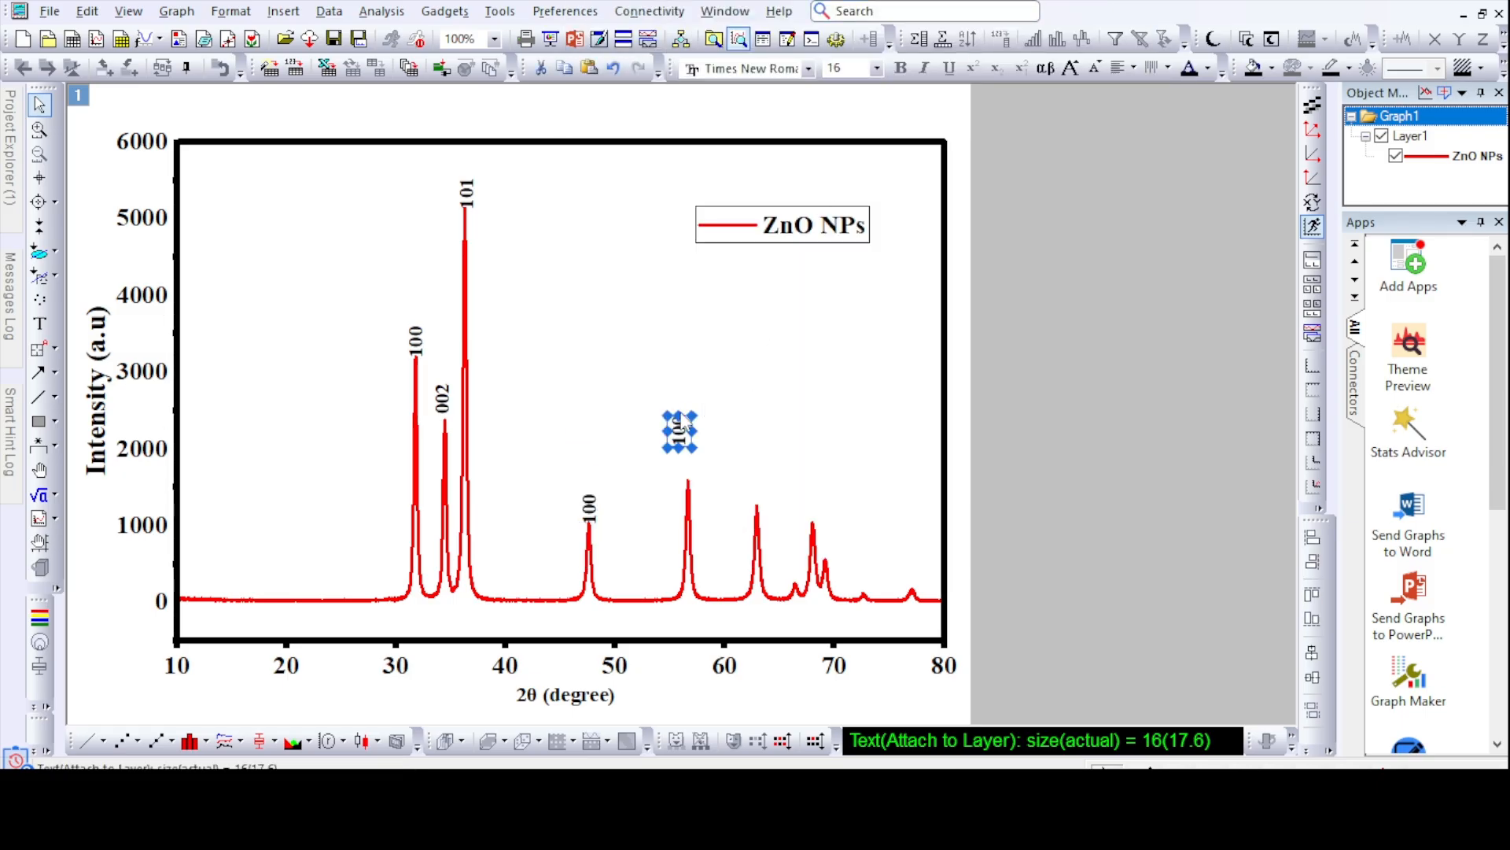
left_click_drag(675, 425, 696, 465)
- Paste a copy of the 100 label and place it above the peak near 63°
right_click(801, 442)
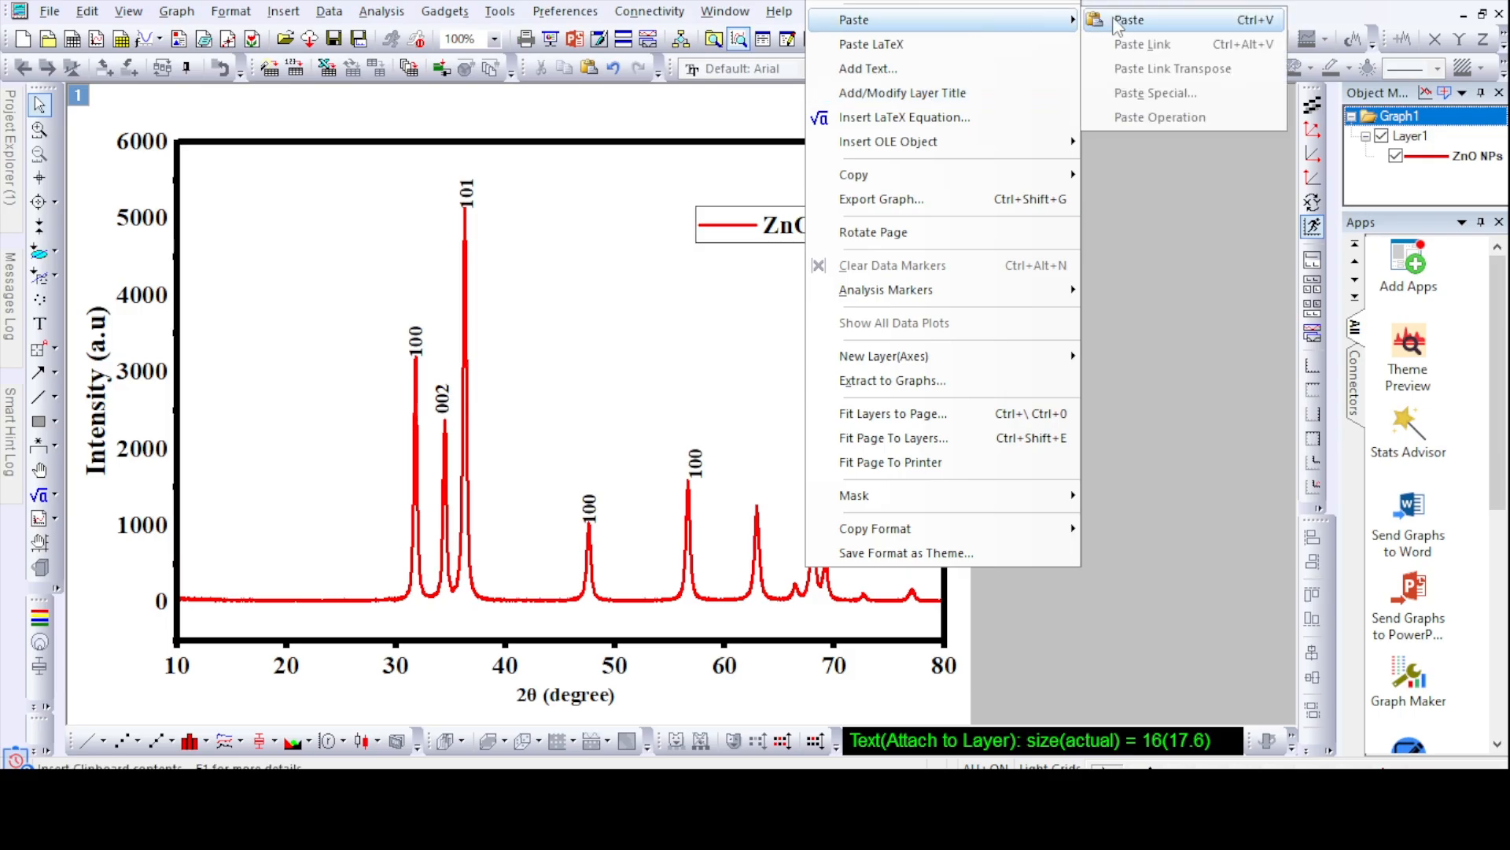
left_click(1109, 22)
left_click(880, 418)
left_click(816, 435)
left_click_drag(817, 435, 758, 488)
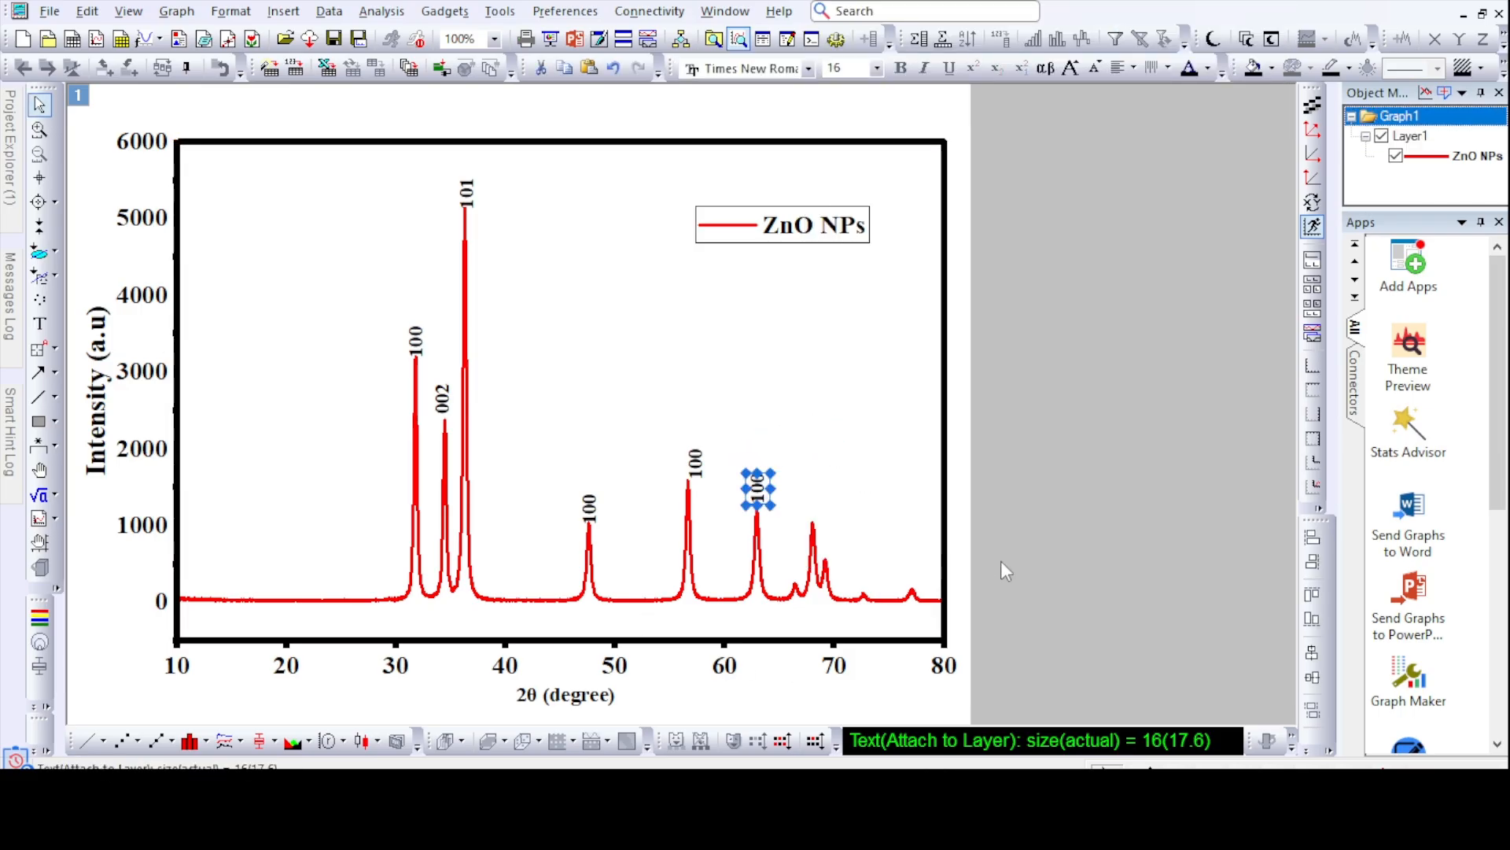
left_click(1055, 598)
- Paste two copies of the 100 label, placing them above the adjacent peaks near 69° and 68°
right_click(873, 363)
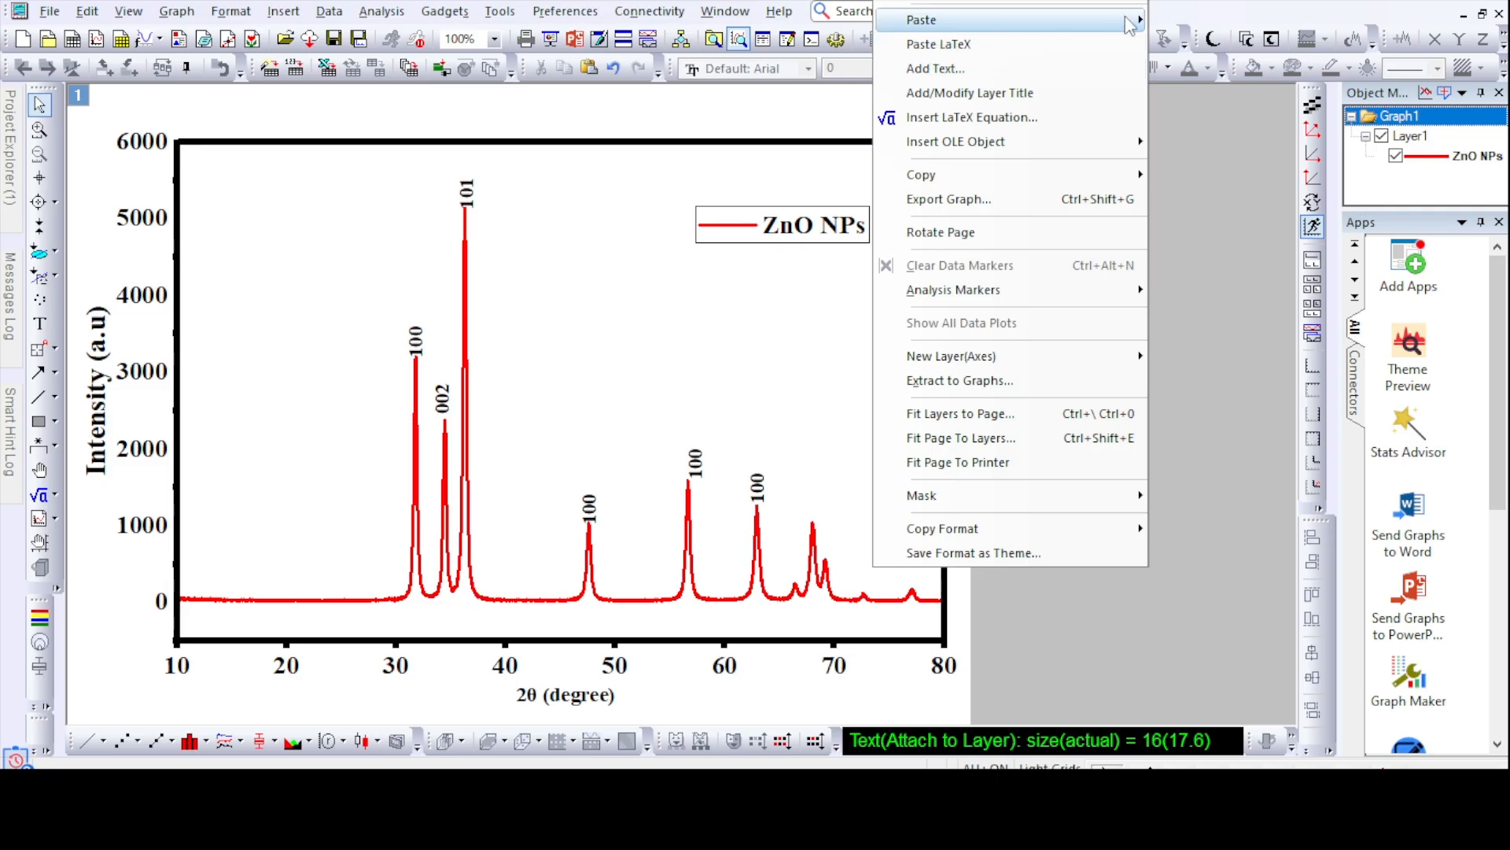
mouse_move(929, 20)
left_click(1176, 22)
left_click_drag(893, 380, 833, 540)
right_click(847, 461)
left_click(1014, 22)
- Paste two copies of the 100 label, placing them above the small peaks near 77° and 72.6°
right_click(874, 564)
mouse_move(1103, 20)
left_click(1188, 20)
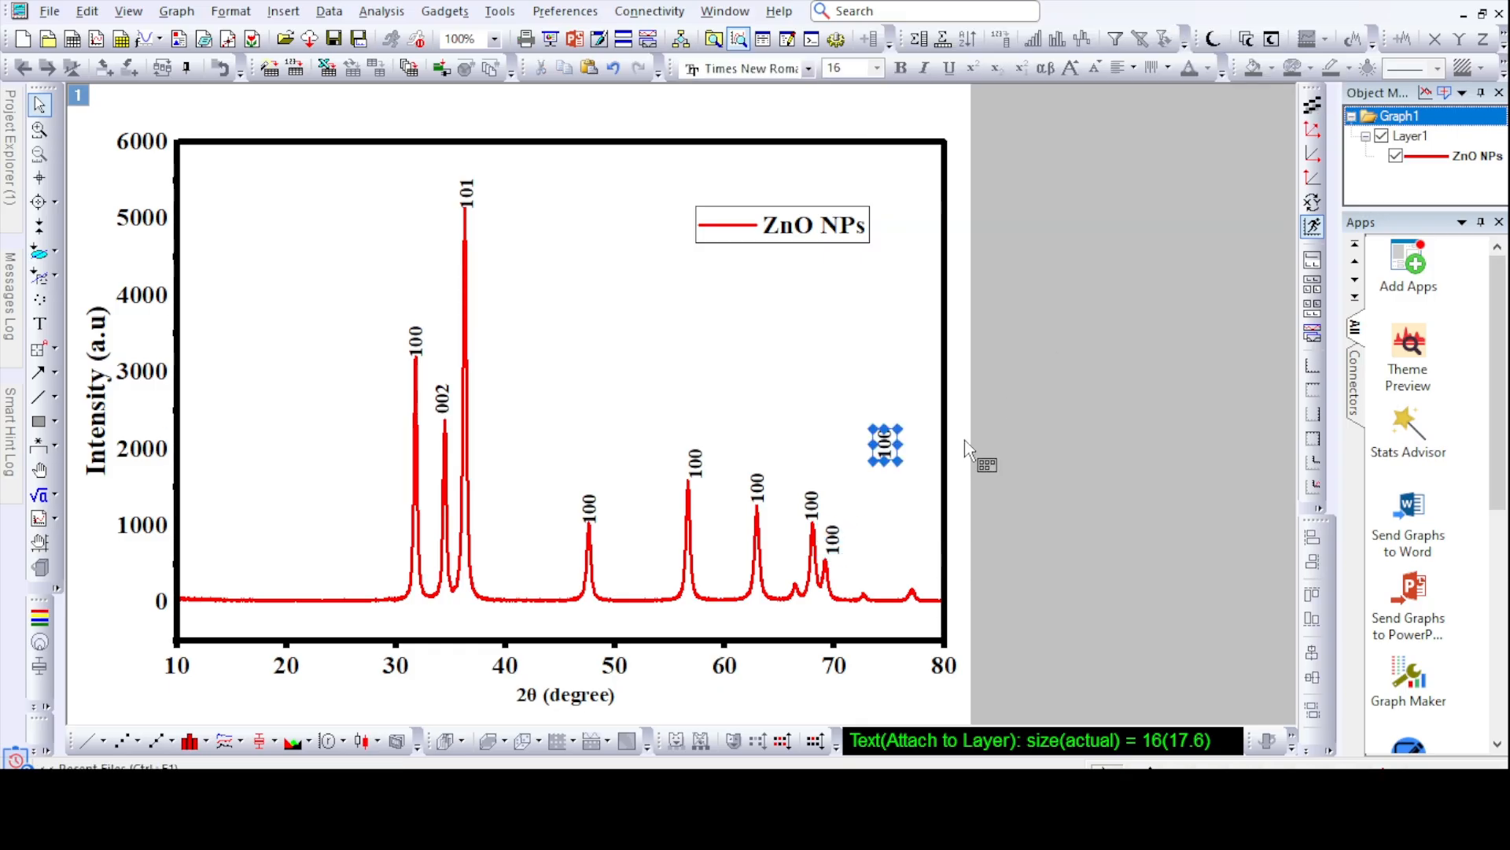
left_click_drag(885, 452, 913, 568)
right_click(868, 564)
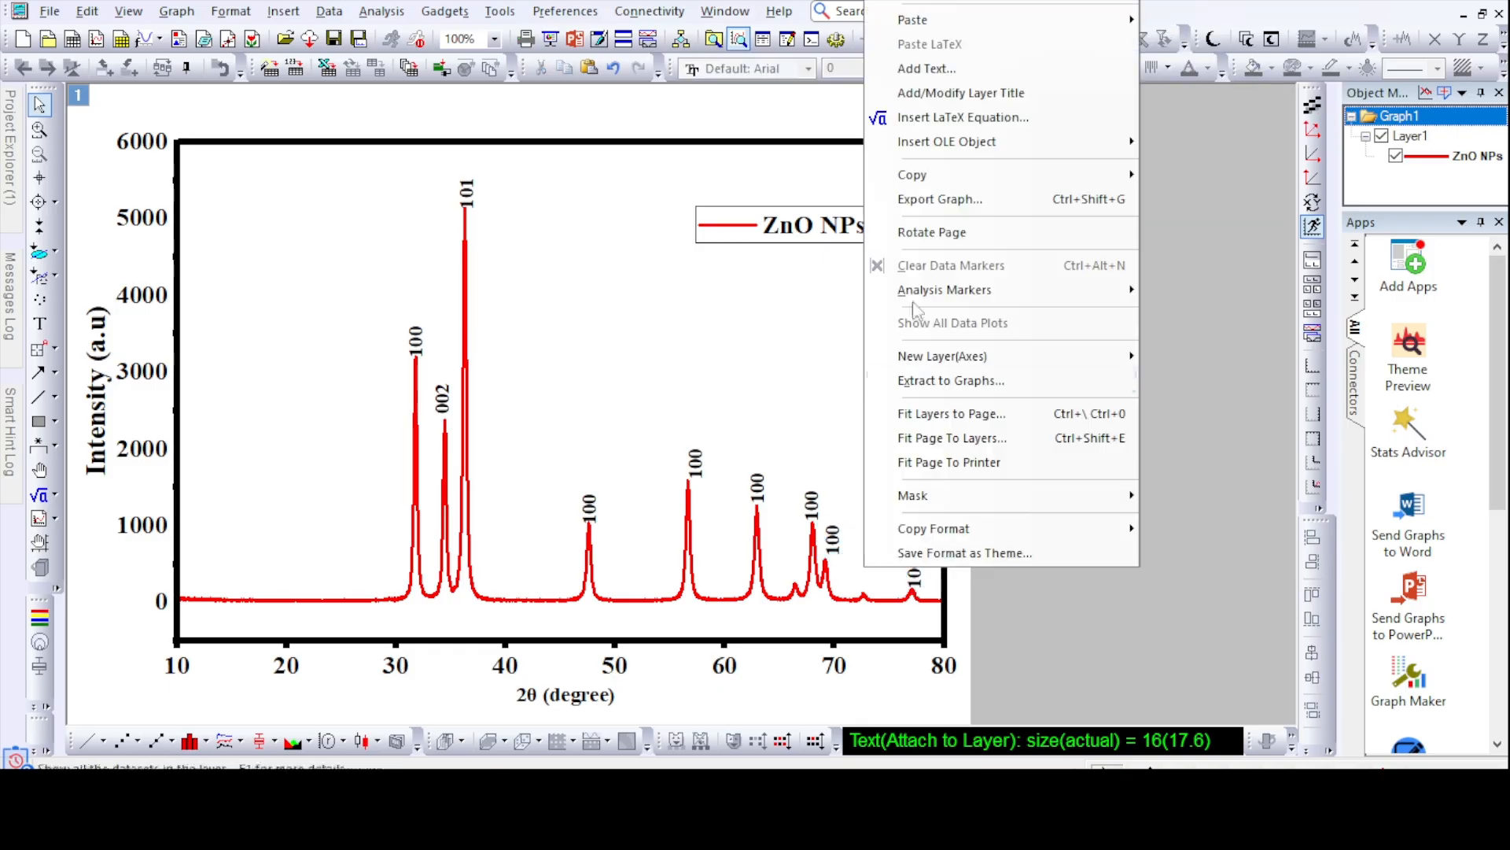
mouse_move(905, 20)
left_click(1188, 21)
left_click_drag(875, 405, 869, 583)
- Paste a copy of the 100 label and place it above the small peak near 66.4°
right_click(869, 386)
mouse_move(1101, 20)
left_click(1188, 20)
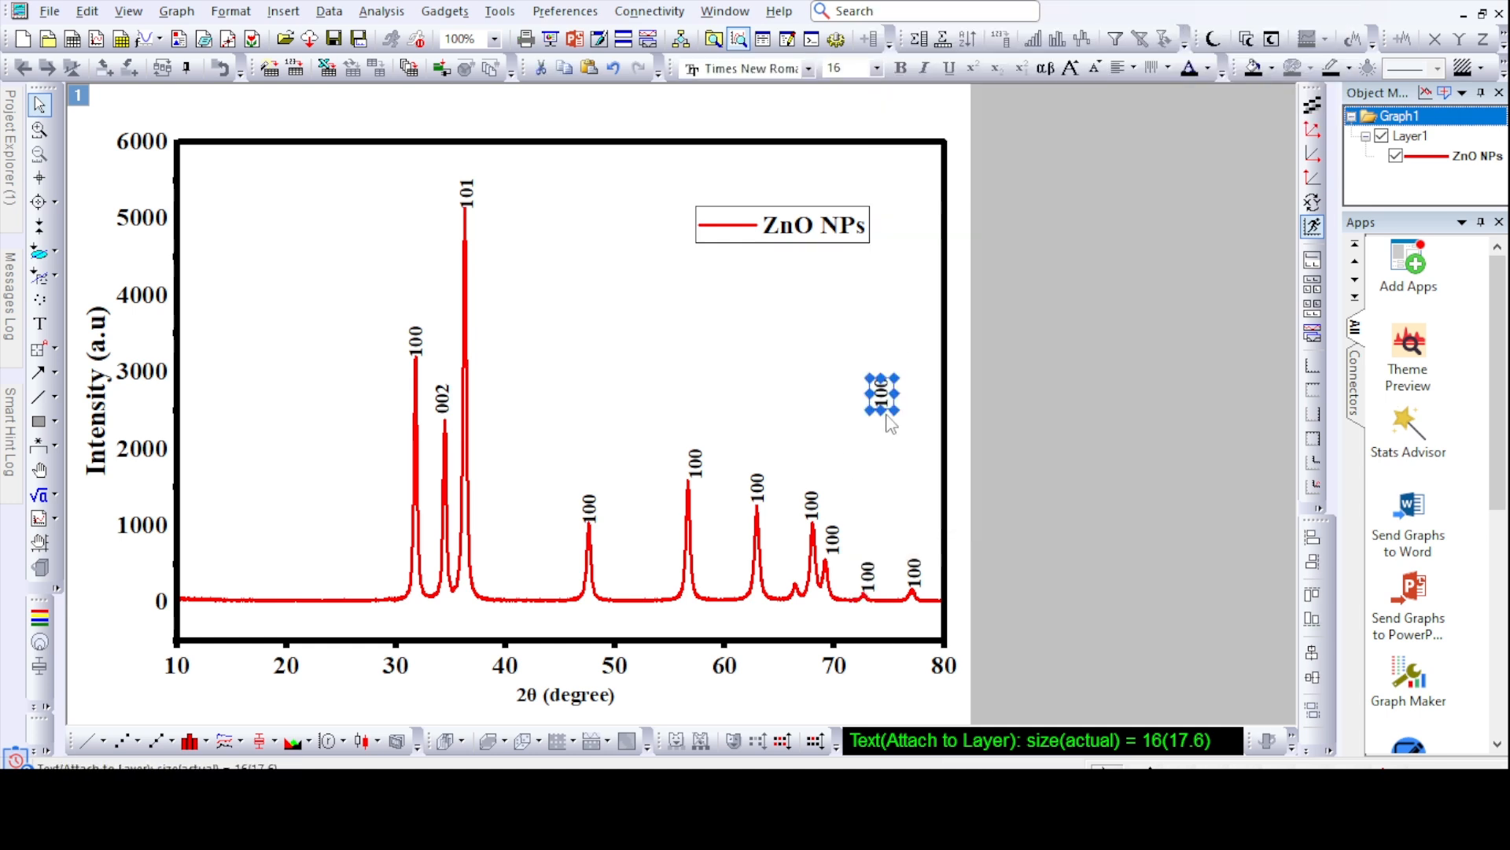
left_click_drag(881, 393, 792, 567)
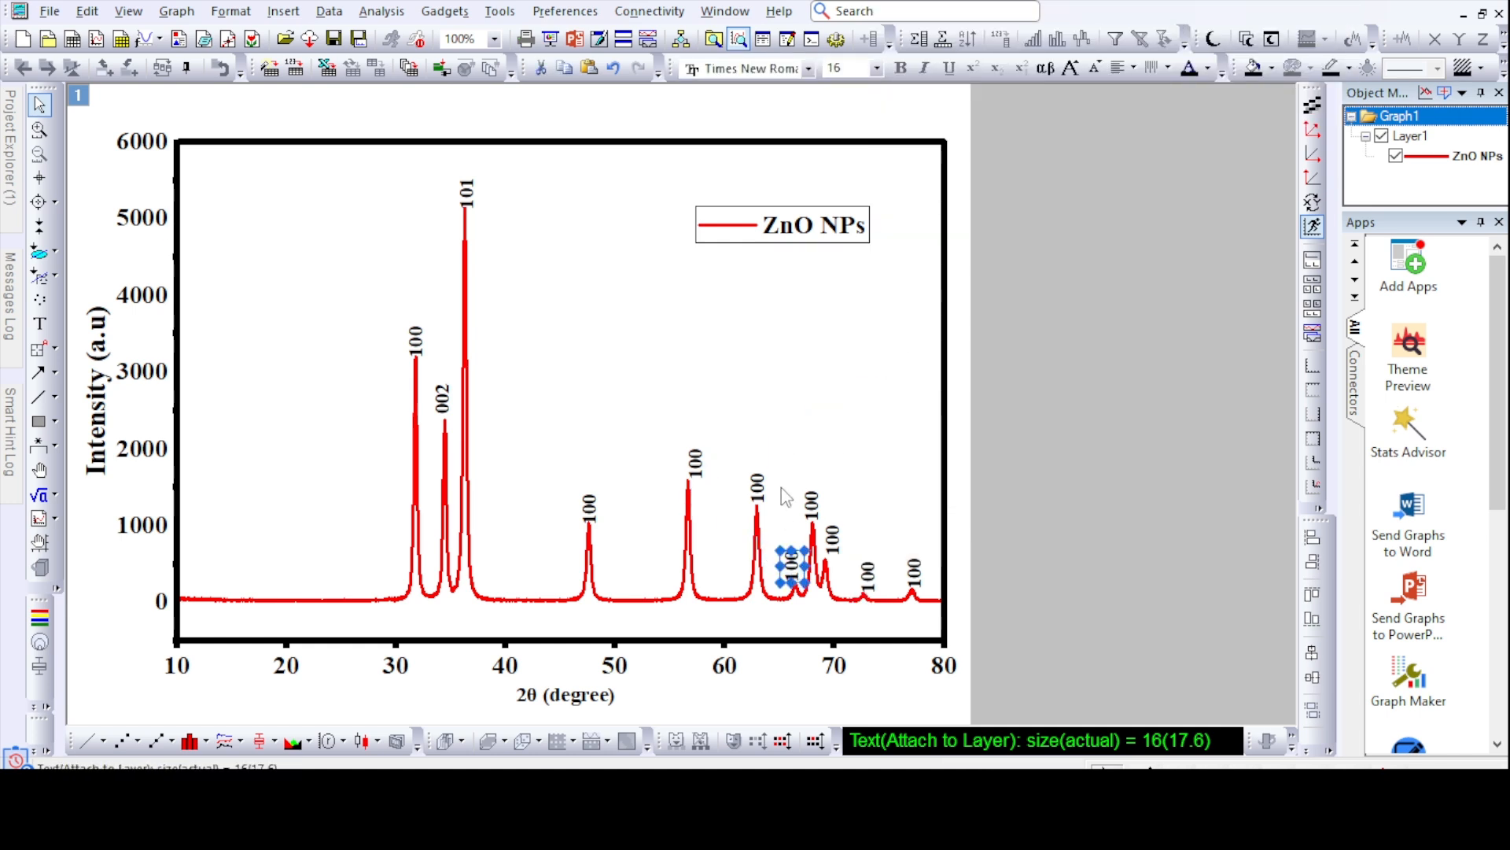
left_click(734, 423)
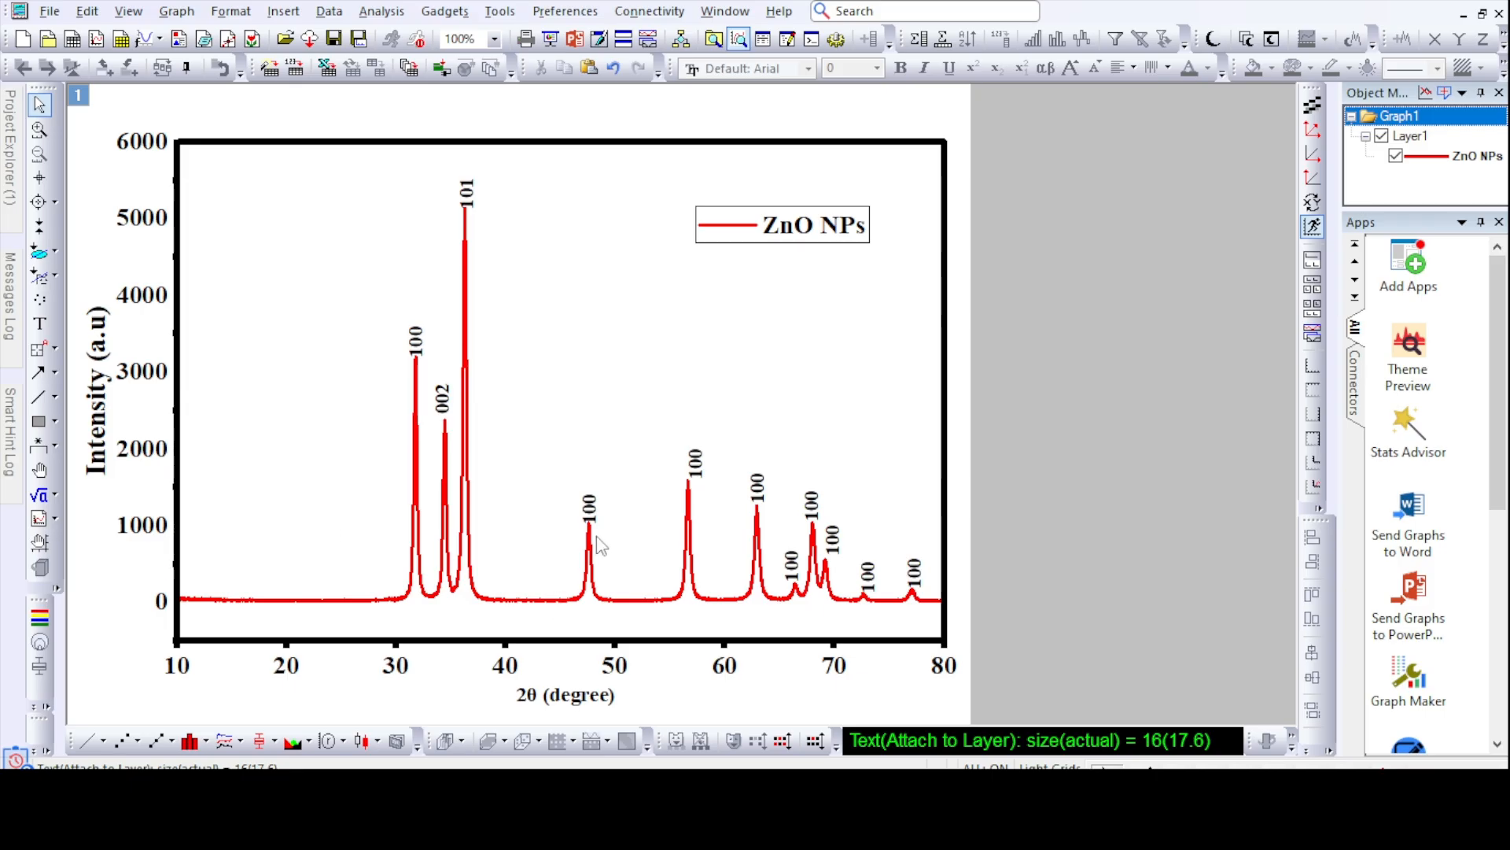
- Read the 2θ position of the peak near 48°, match it to the reference peak list in Word, and change its label to 102
left_click(39, 178)
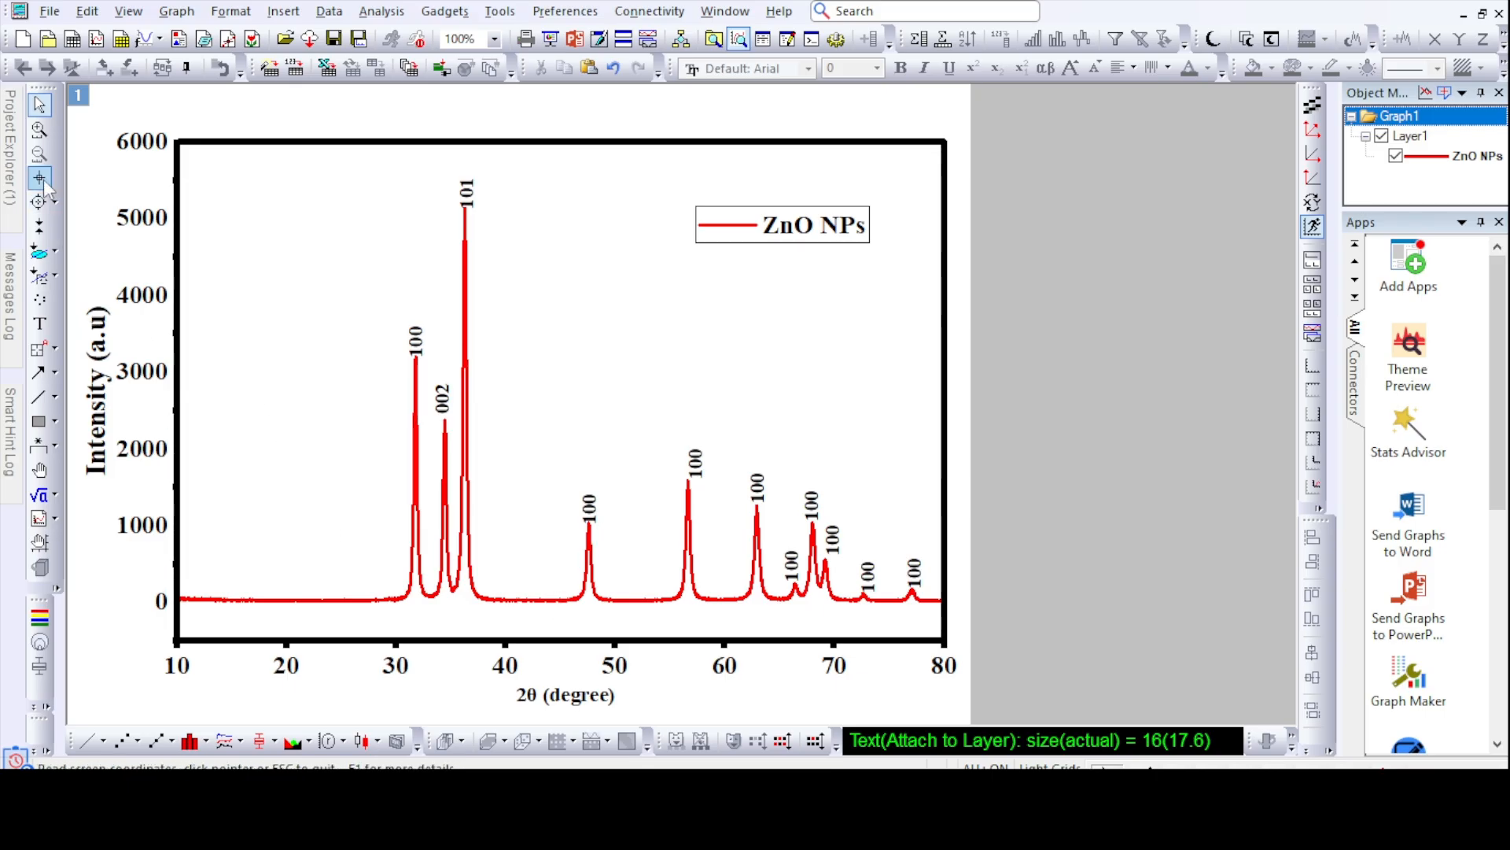
left_click(588, 522)
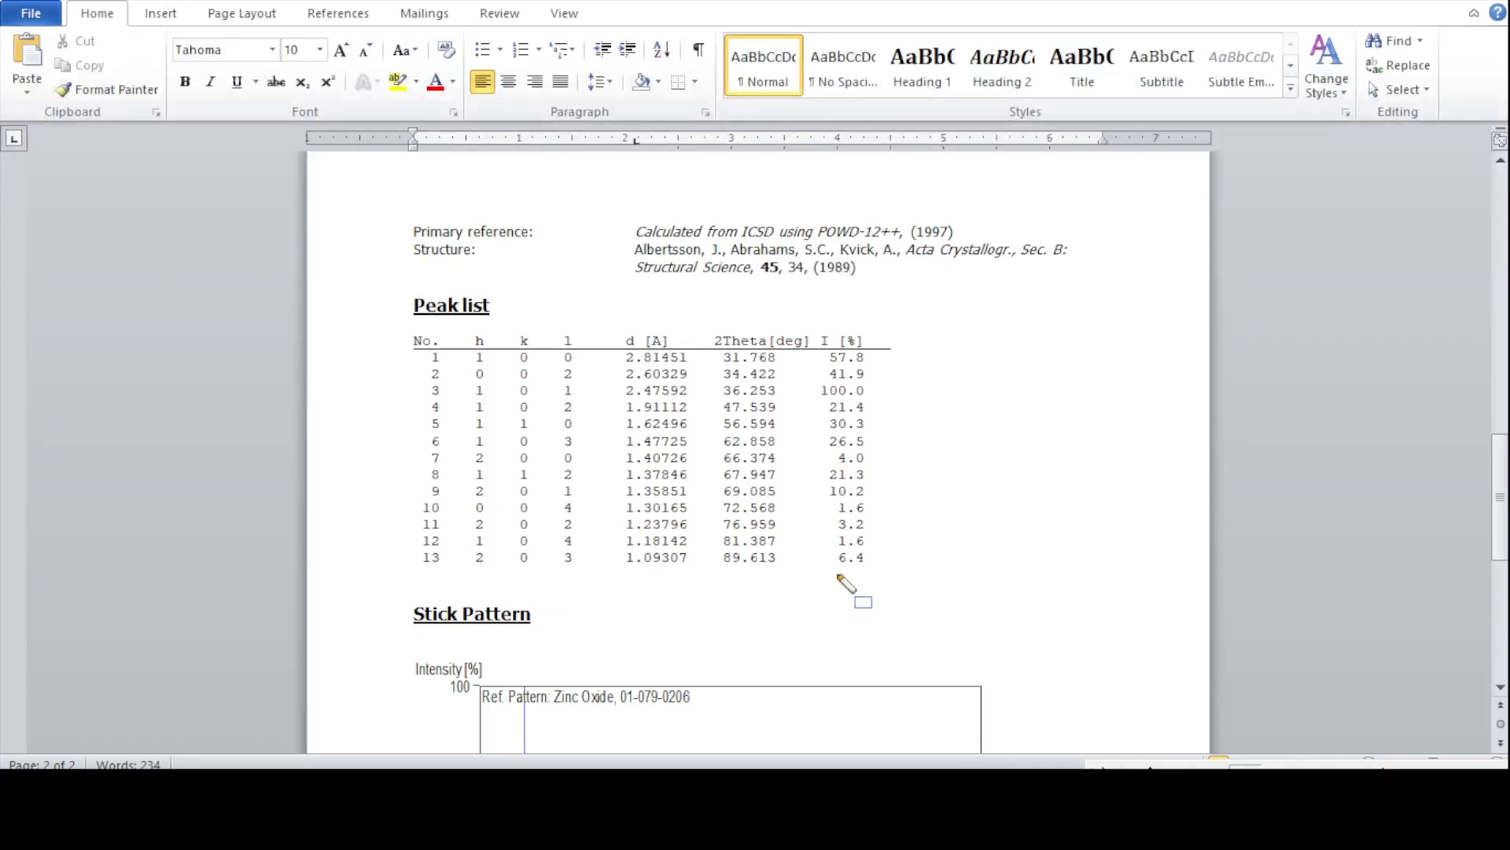
left_click_drag(705, 393, 794, 423)
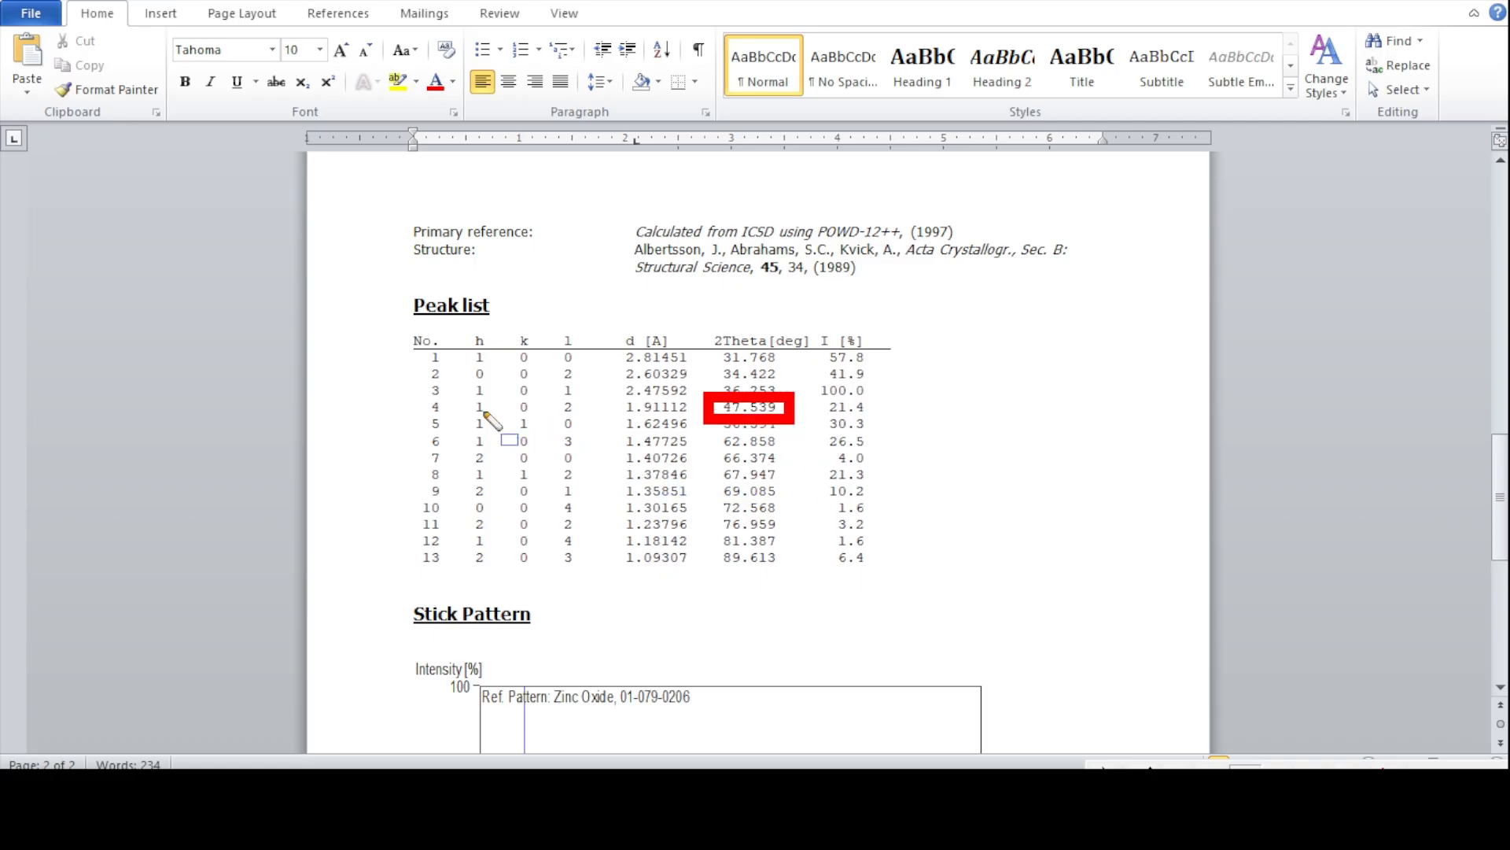
left_click_drag(455, 387, 595, 425)
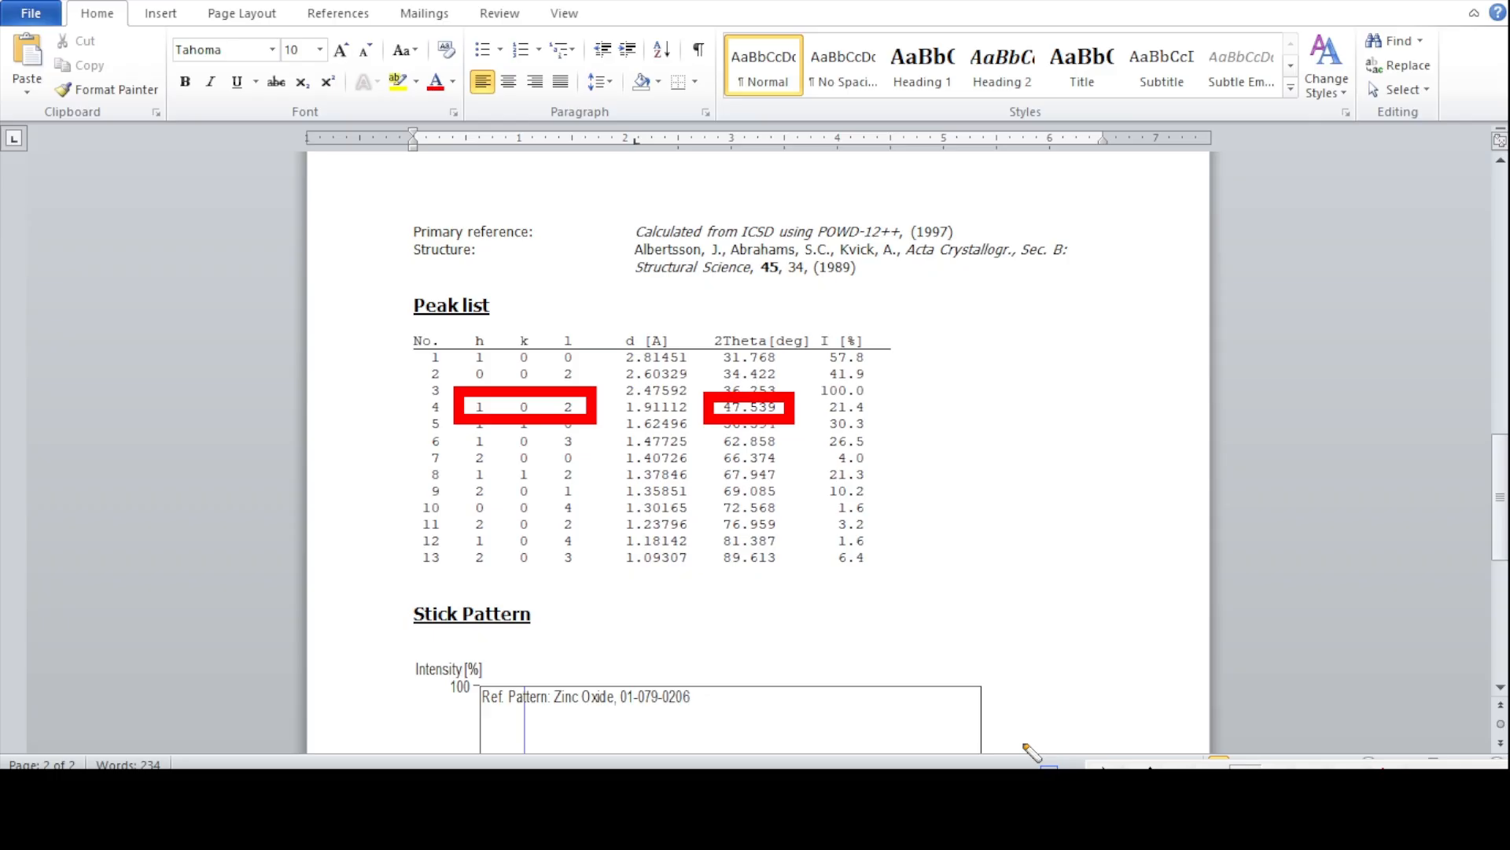
left_click(1390, 775)
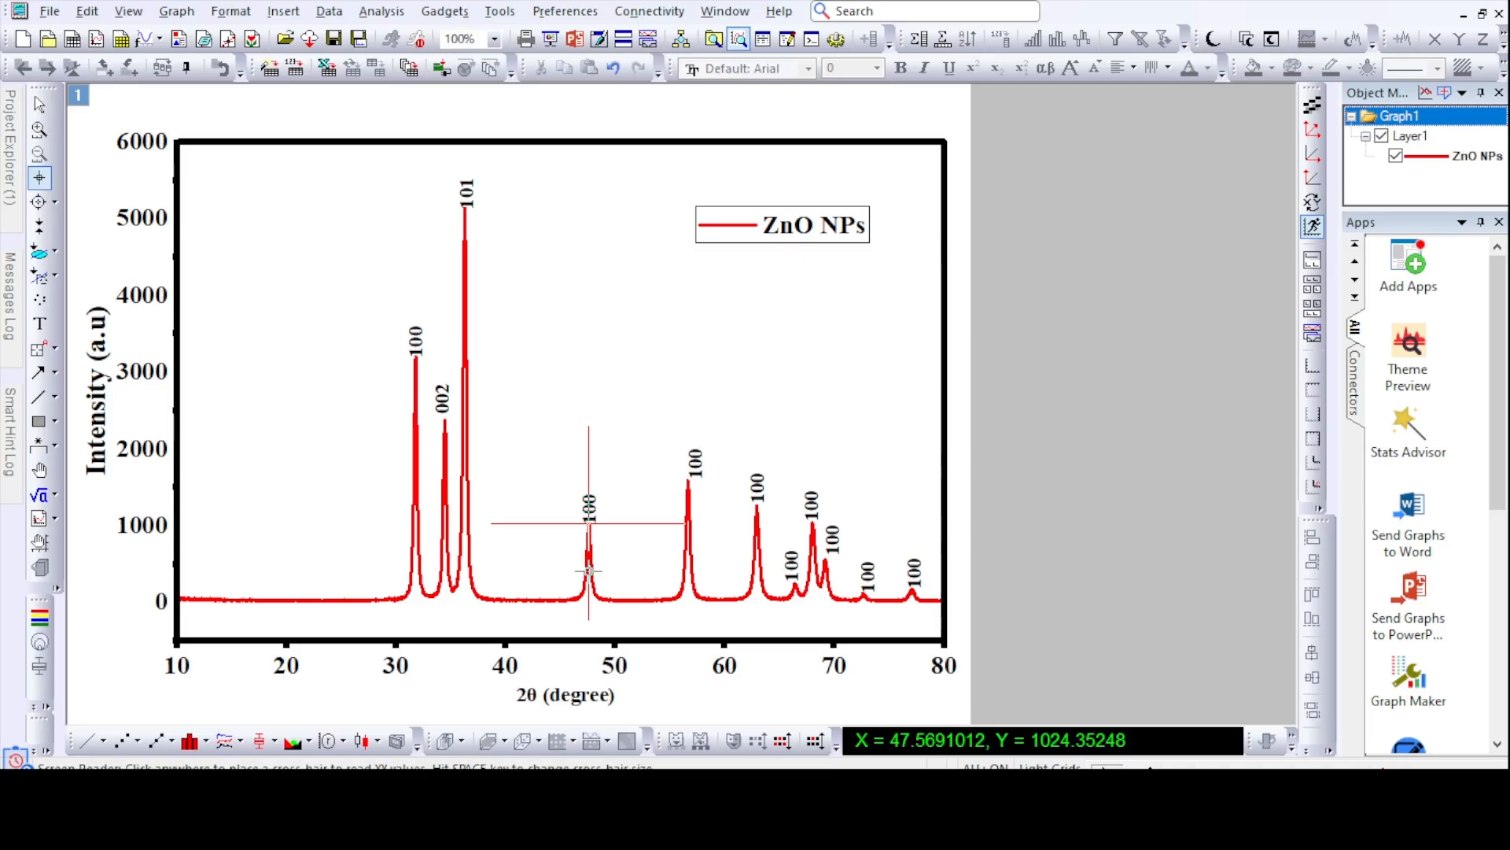
left_click(39, 323)
left_click(1089, 479)
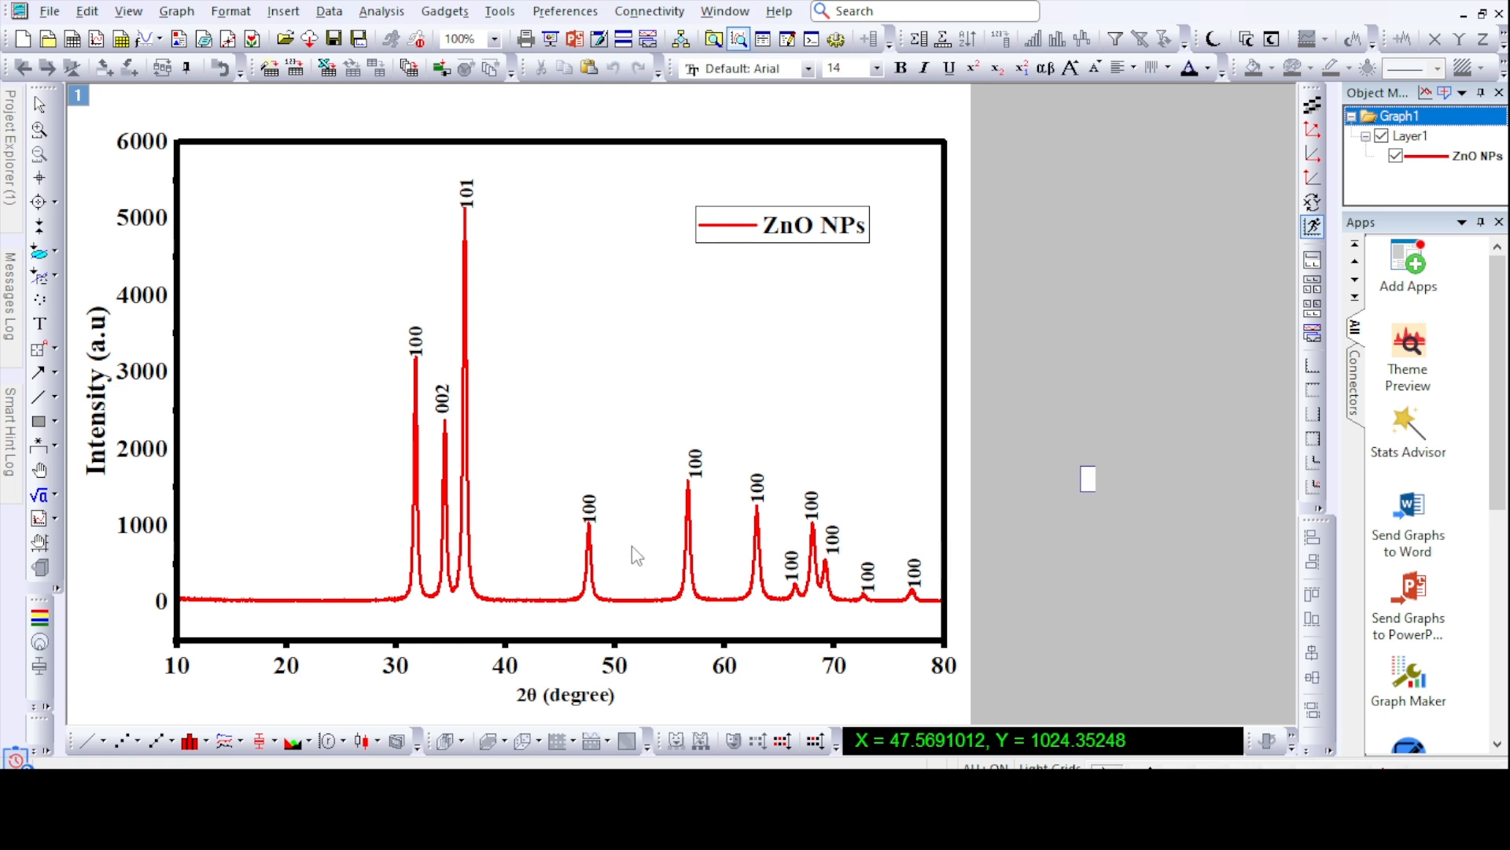
double_click(592, 516)
left_click(608, 543)
double_click(589, 513)
left_click(611, 539)
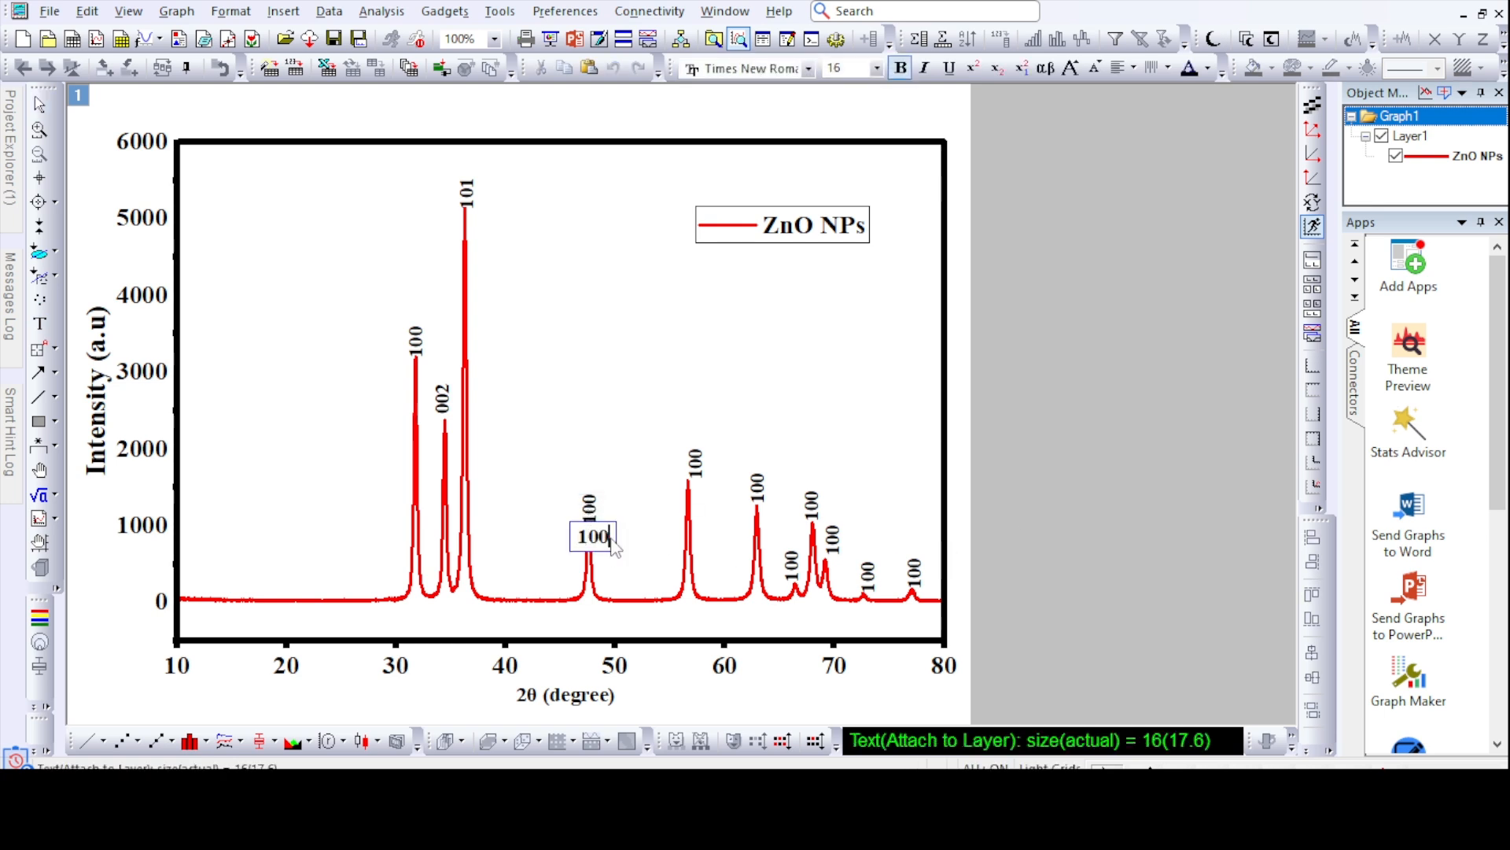
left_click(1061, 466)
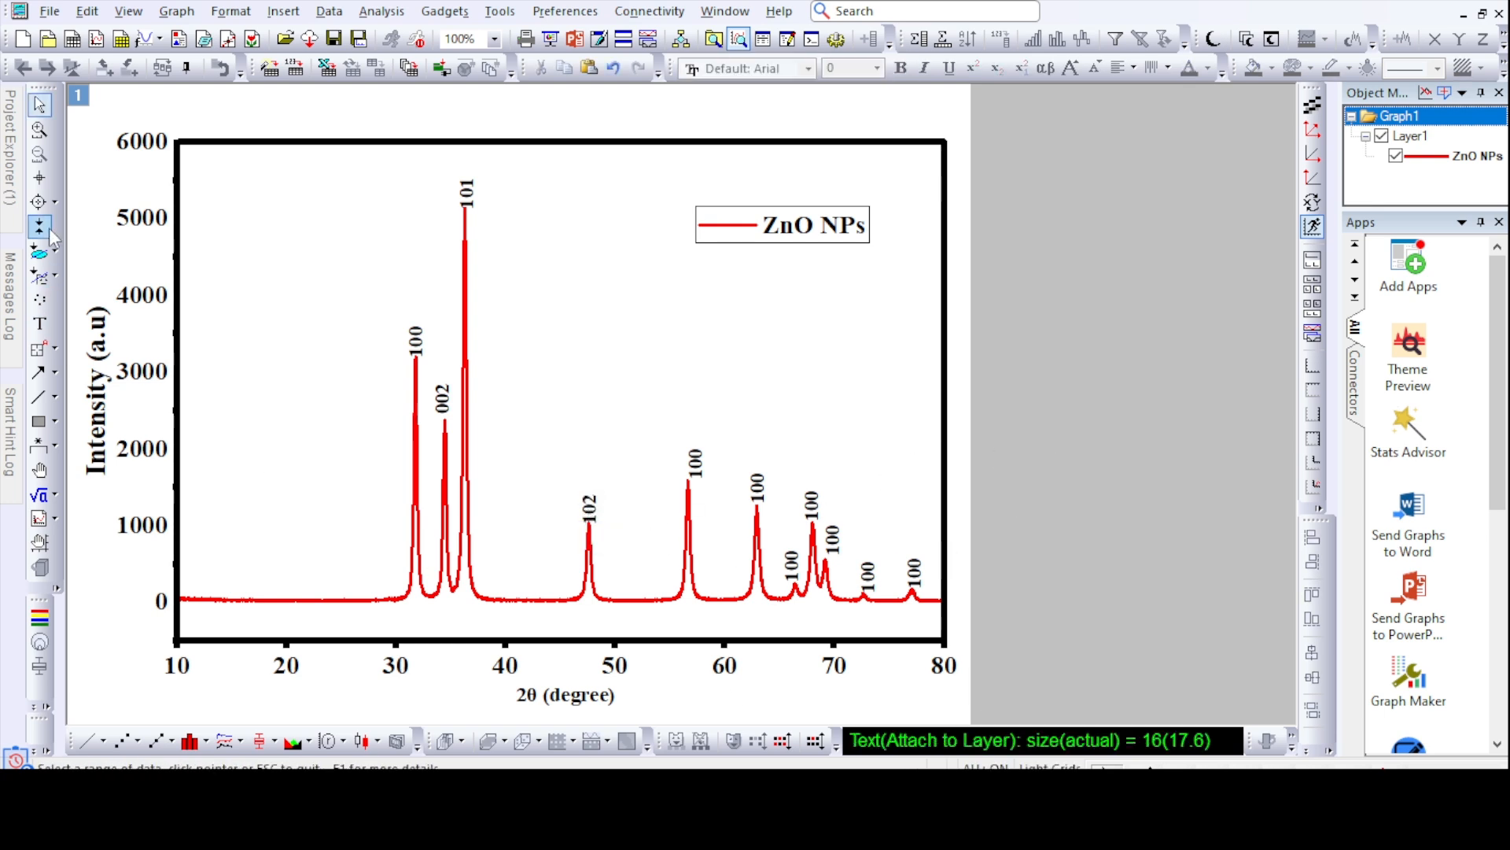
- Read the 2θ position of the peak near 57°, match it to the reference peak list in Word, and change its label to 110
left_click(39, 178)
left_click(689, 480)
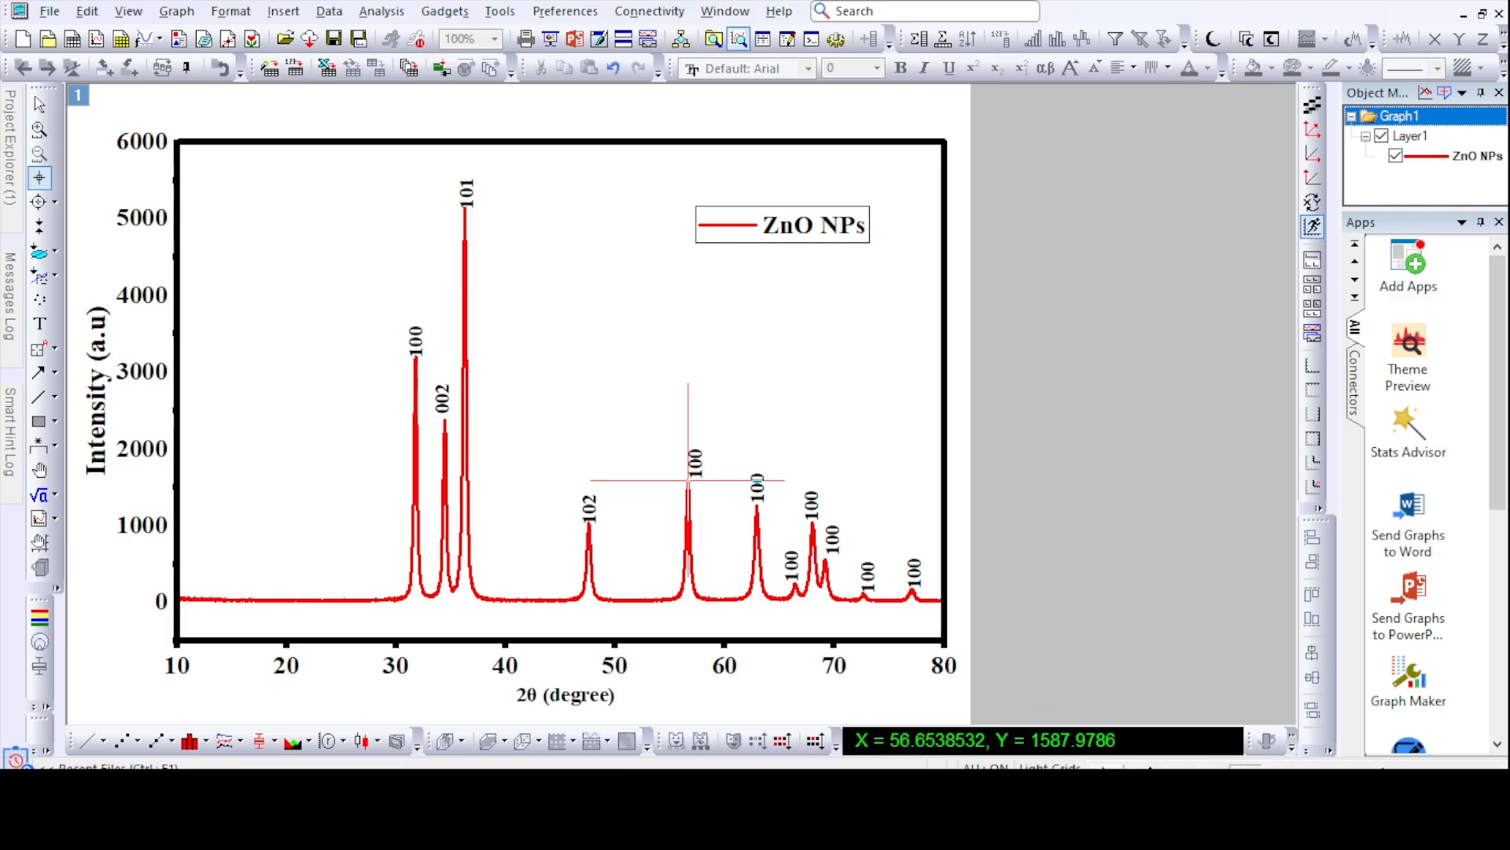
key("alt+Tab")
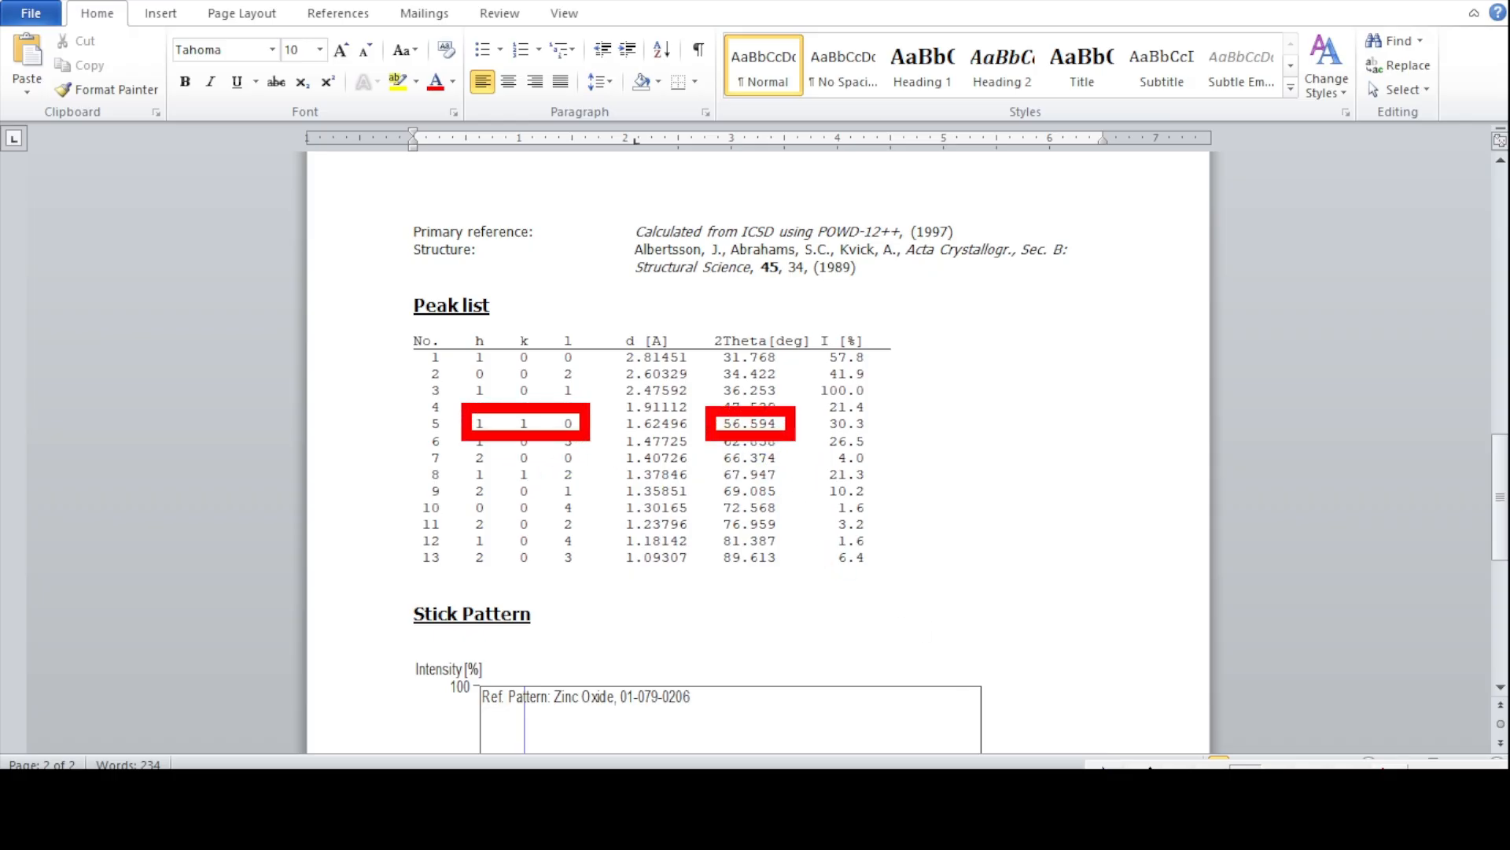
mouse_move(779, 795)
left_click(779, 708)
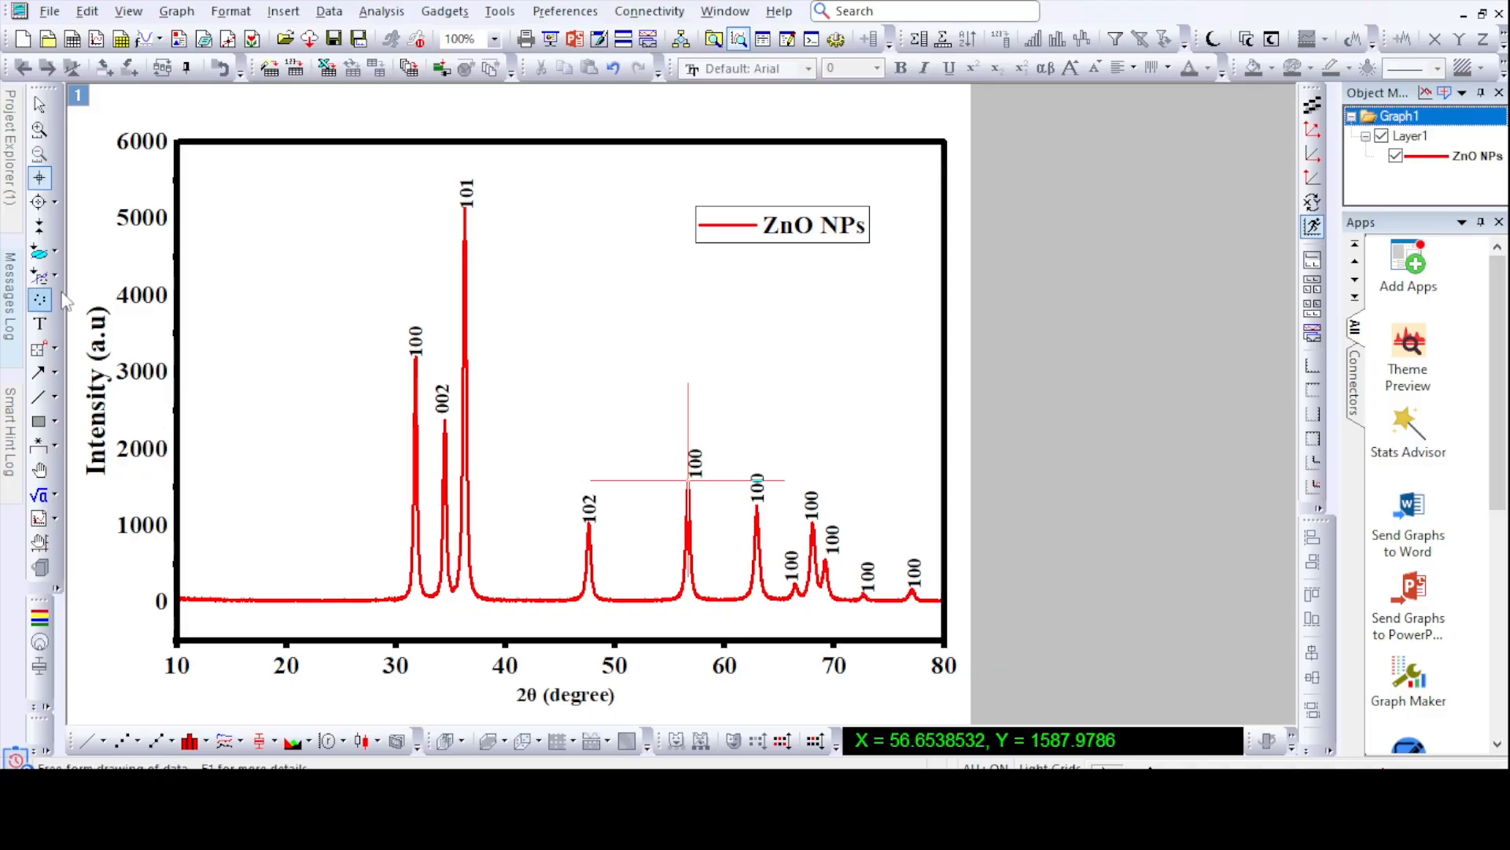
left_click(39, 323)
left_click(1058, 470)
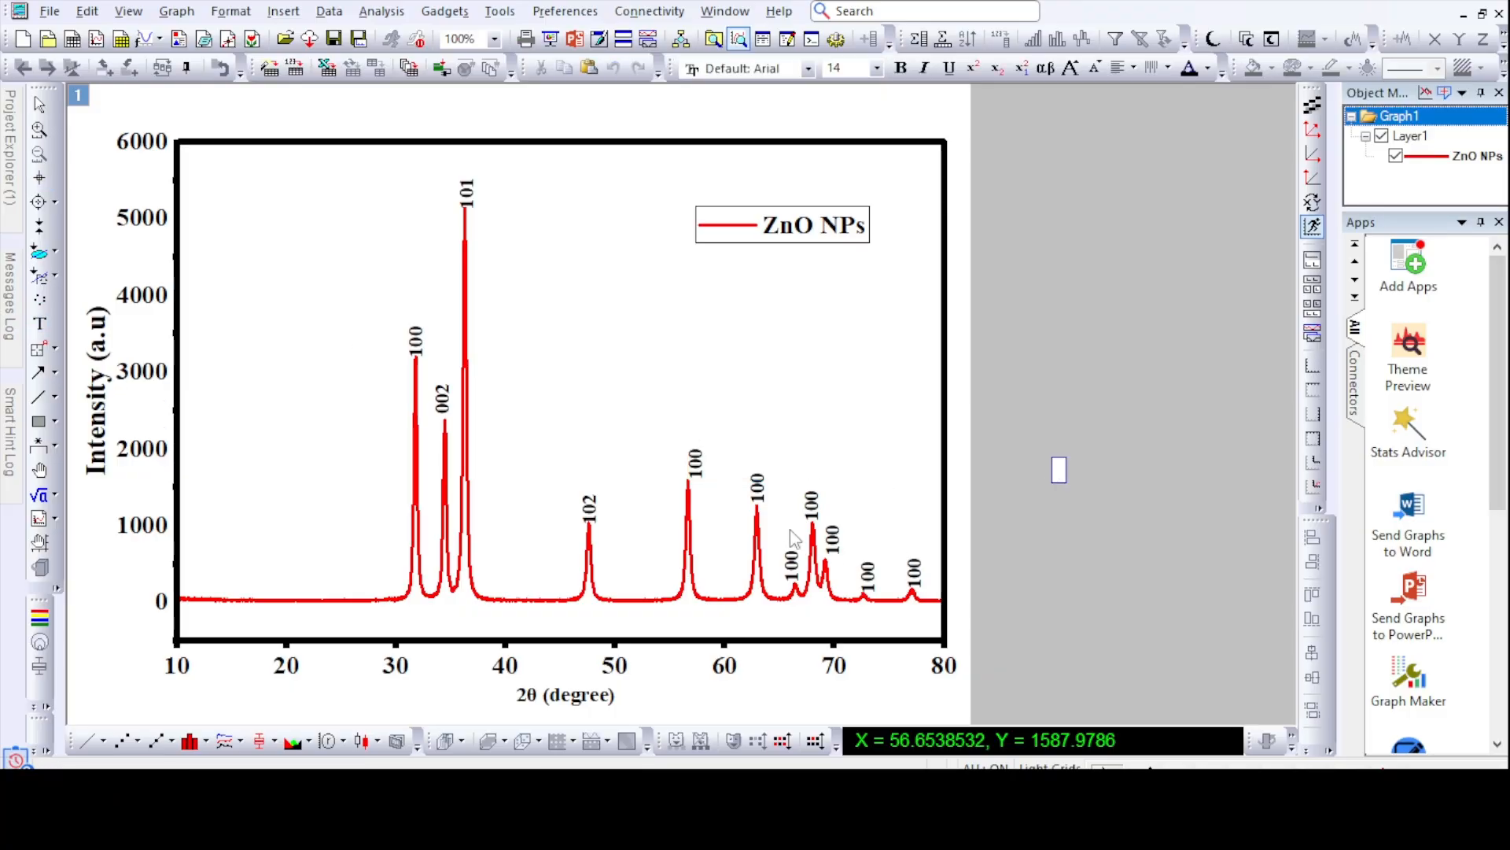
double_click(698, 471)
key("BackSpace")
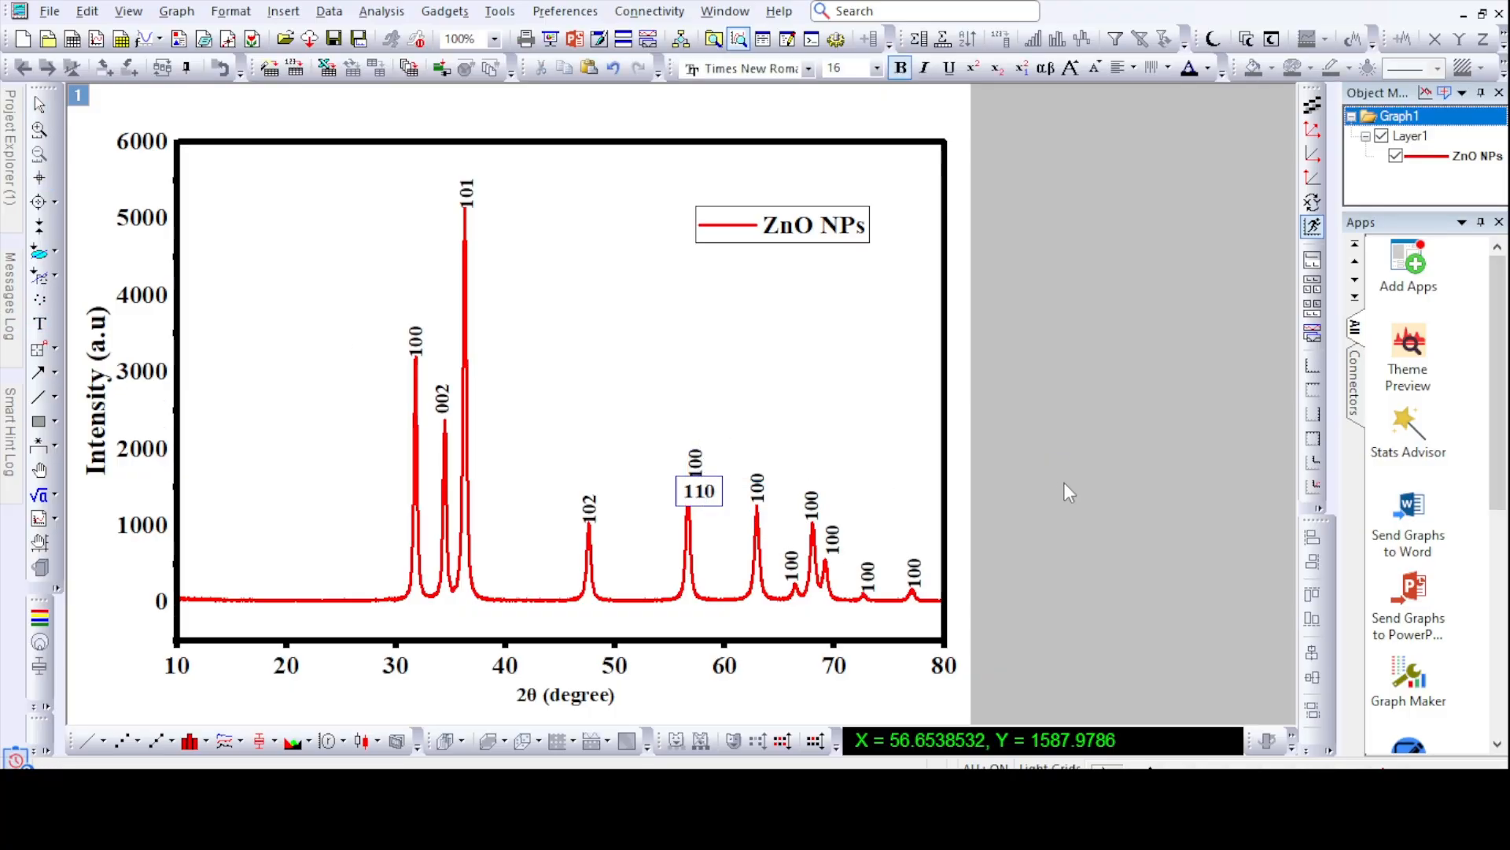
left_click(1068, 492)
- Read the 2θ position of the peak near 63°, match it to the reference peak list in Word, and change its label to 103
left_click(38, 177)
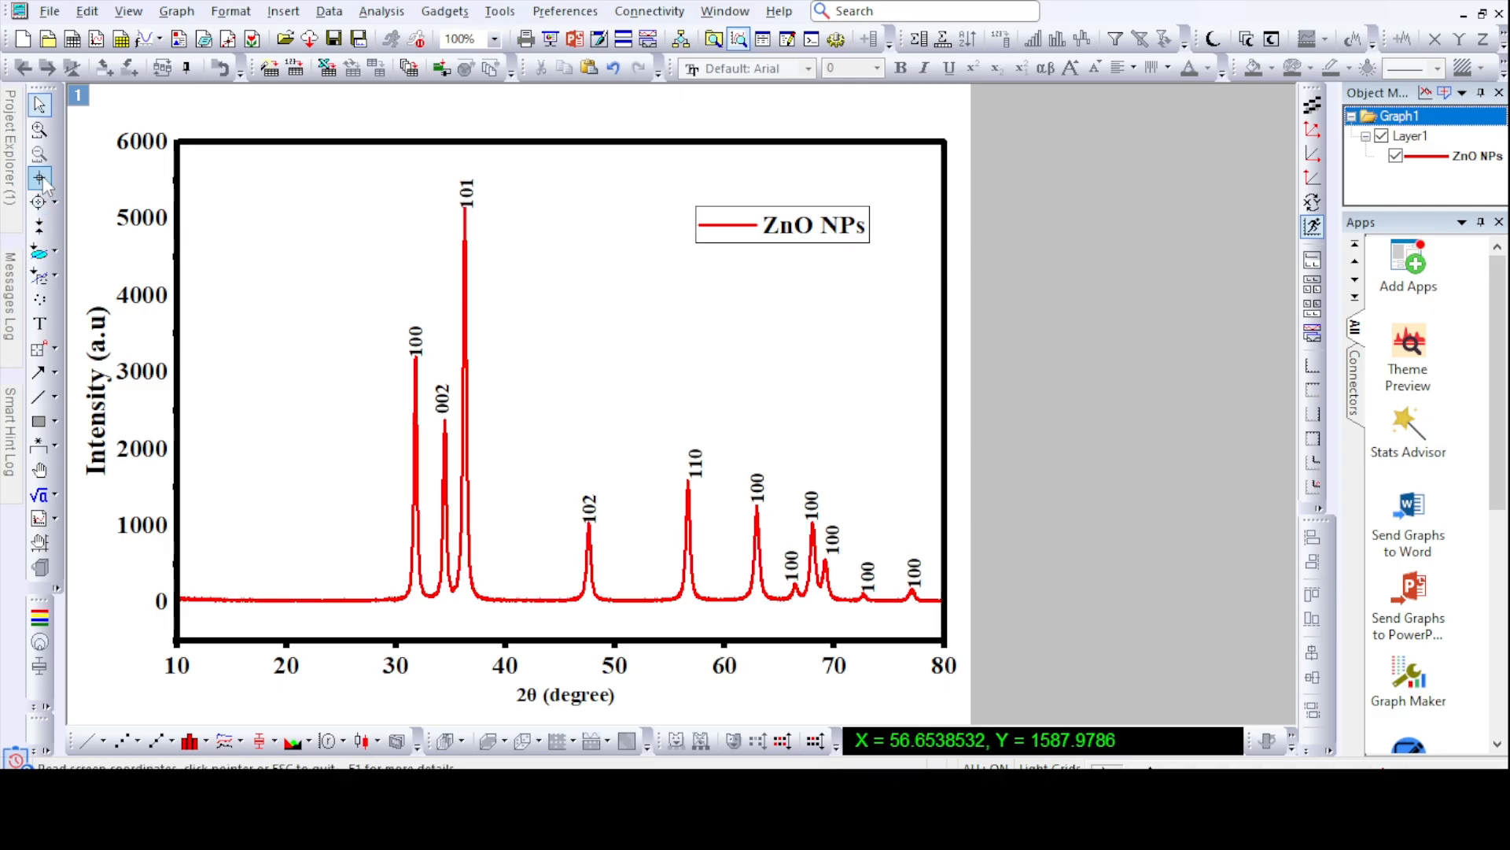
left_click(757, 507)
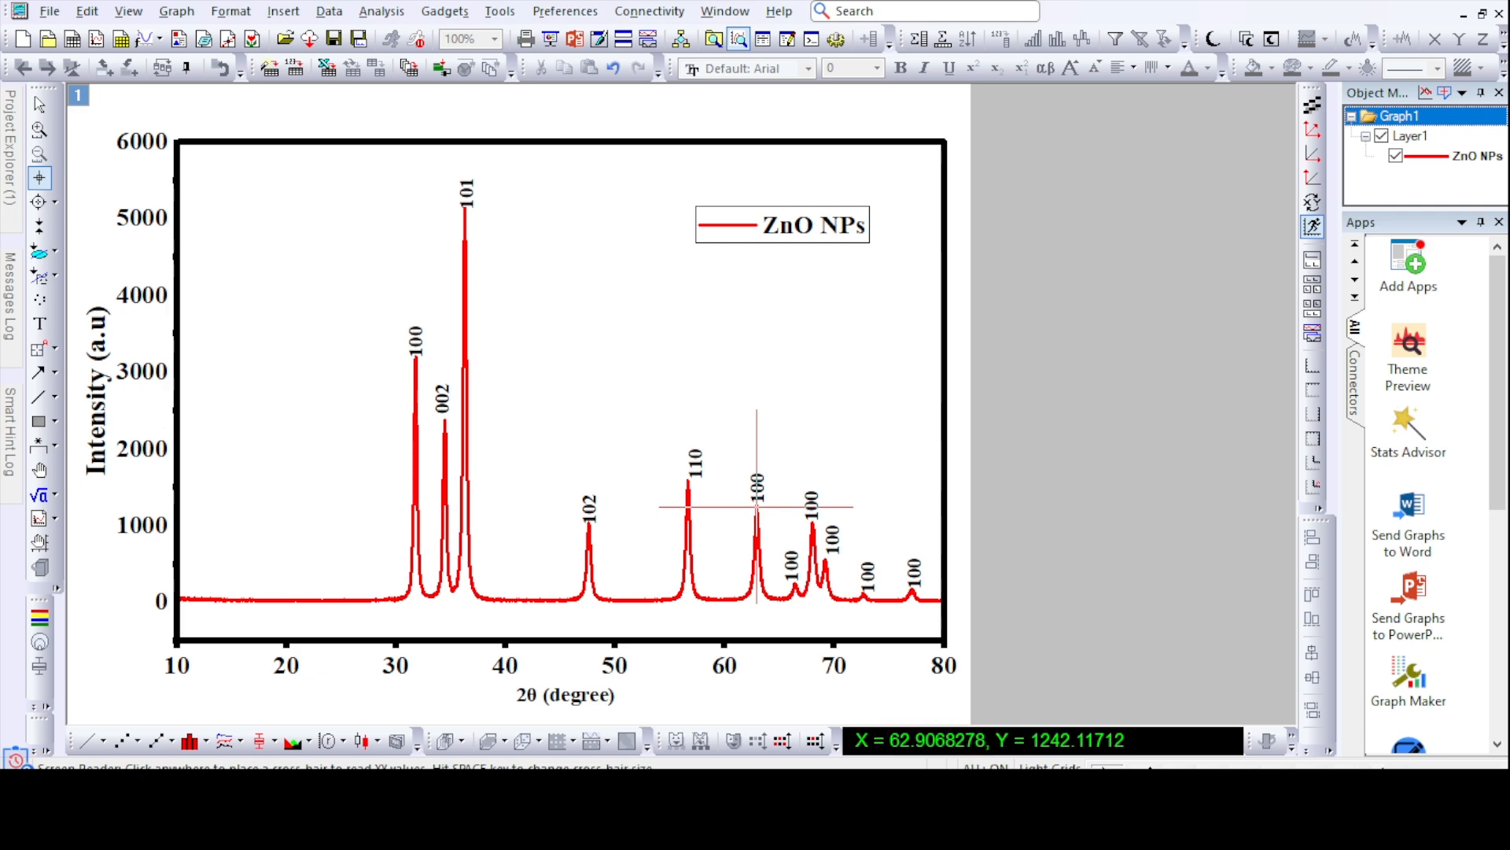
key("alt+Tab")
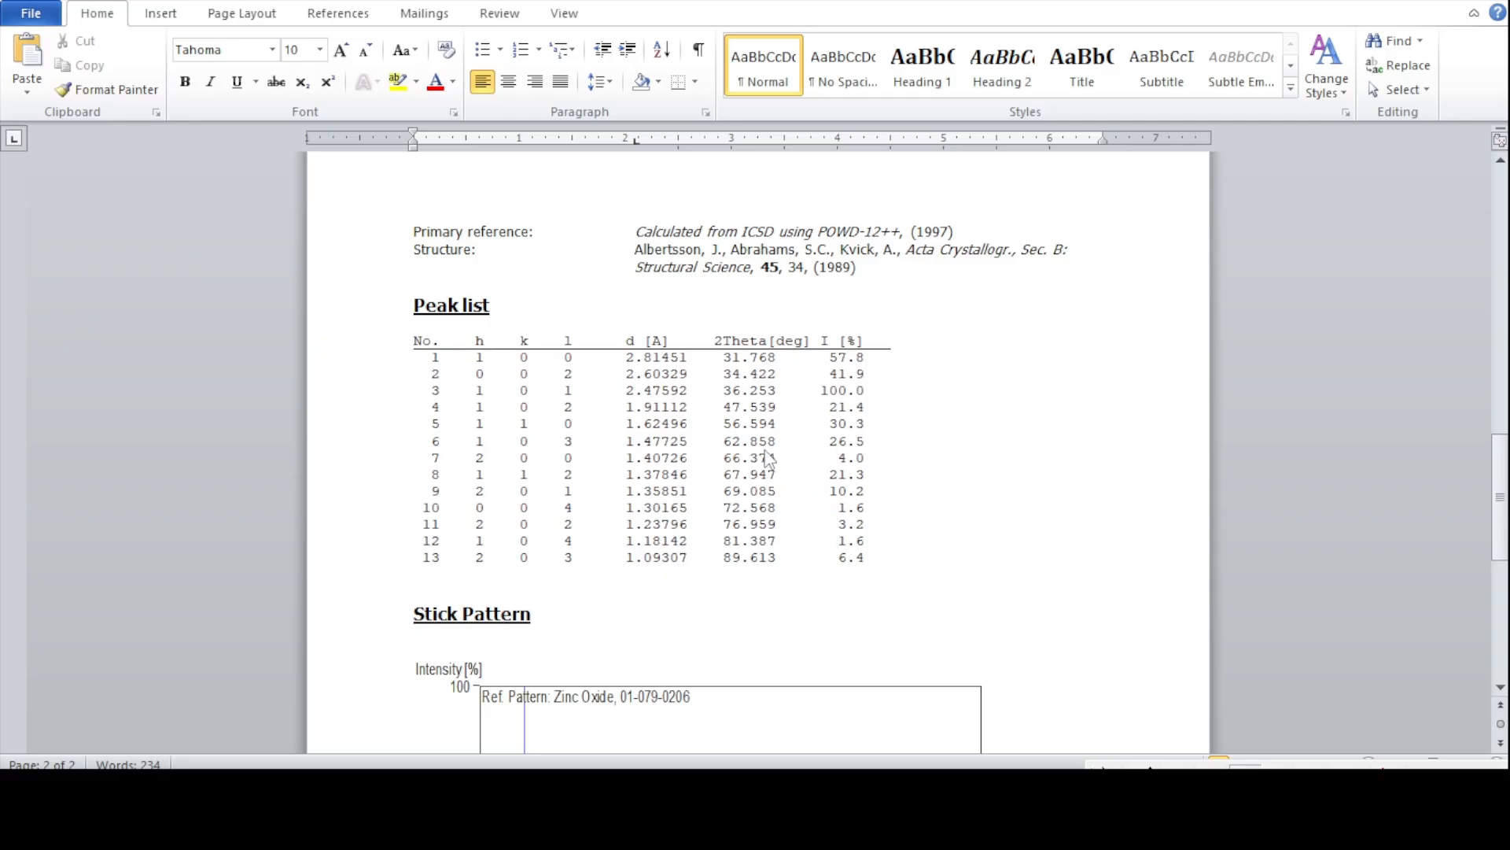
left_click_drag(705, 424, 788, 456)
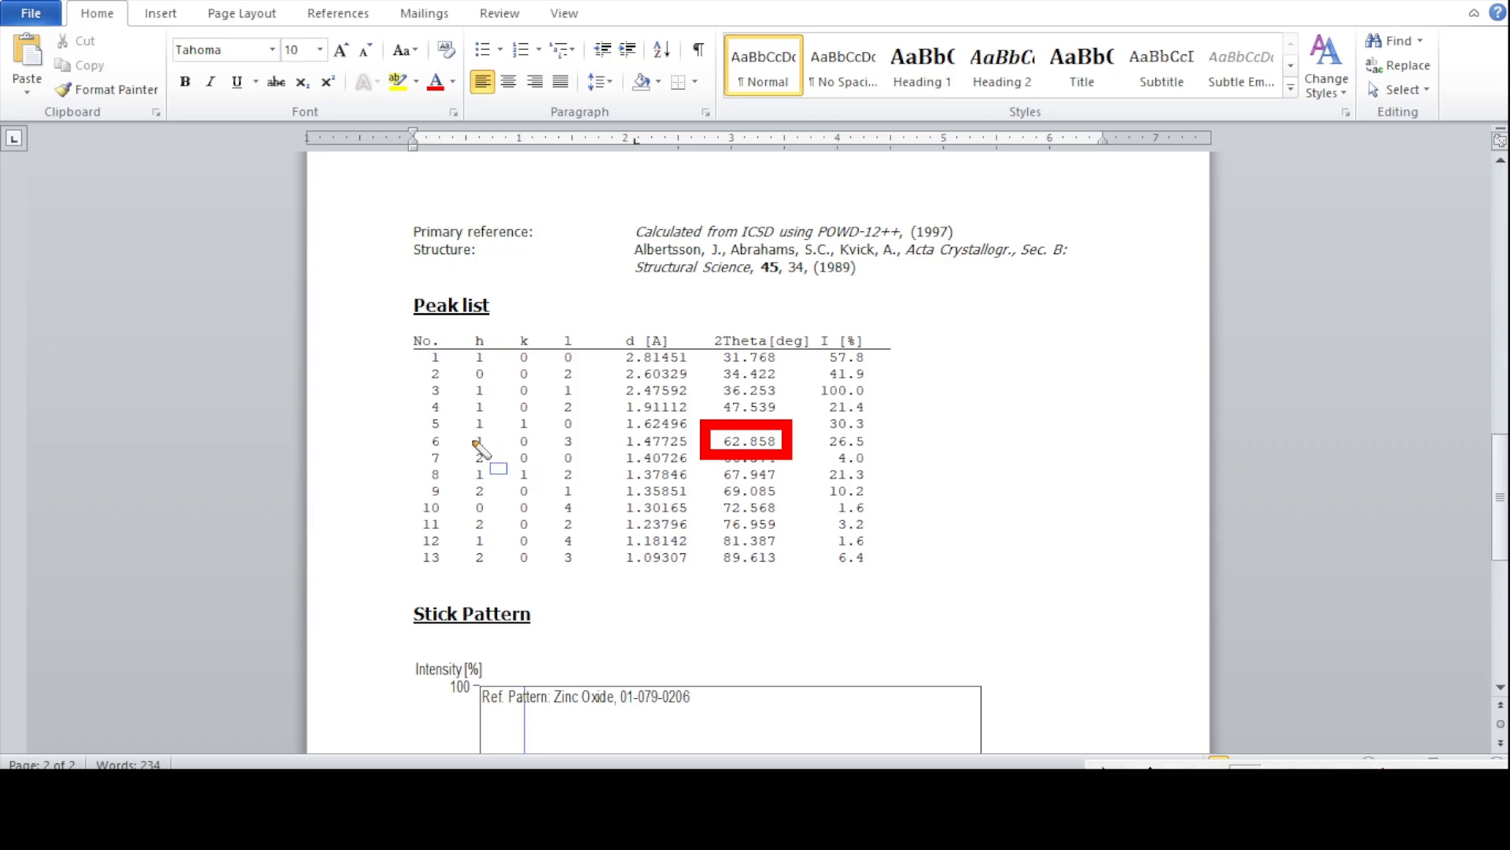
left_click_drag(467, 431, 608, 461)
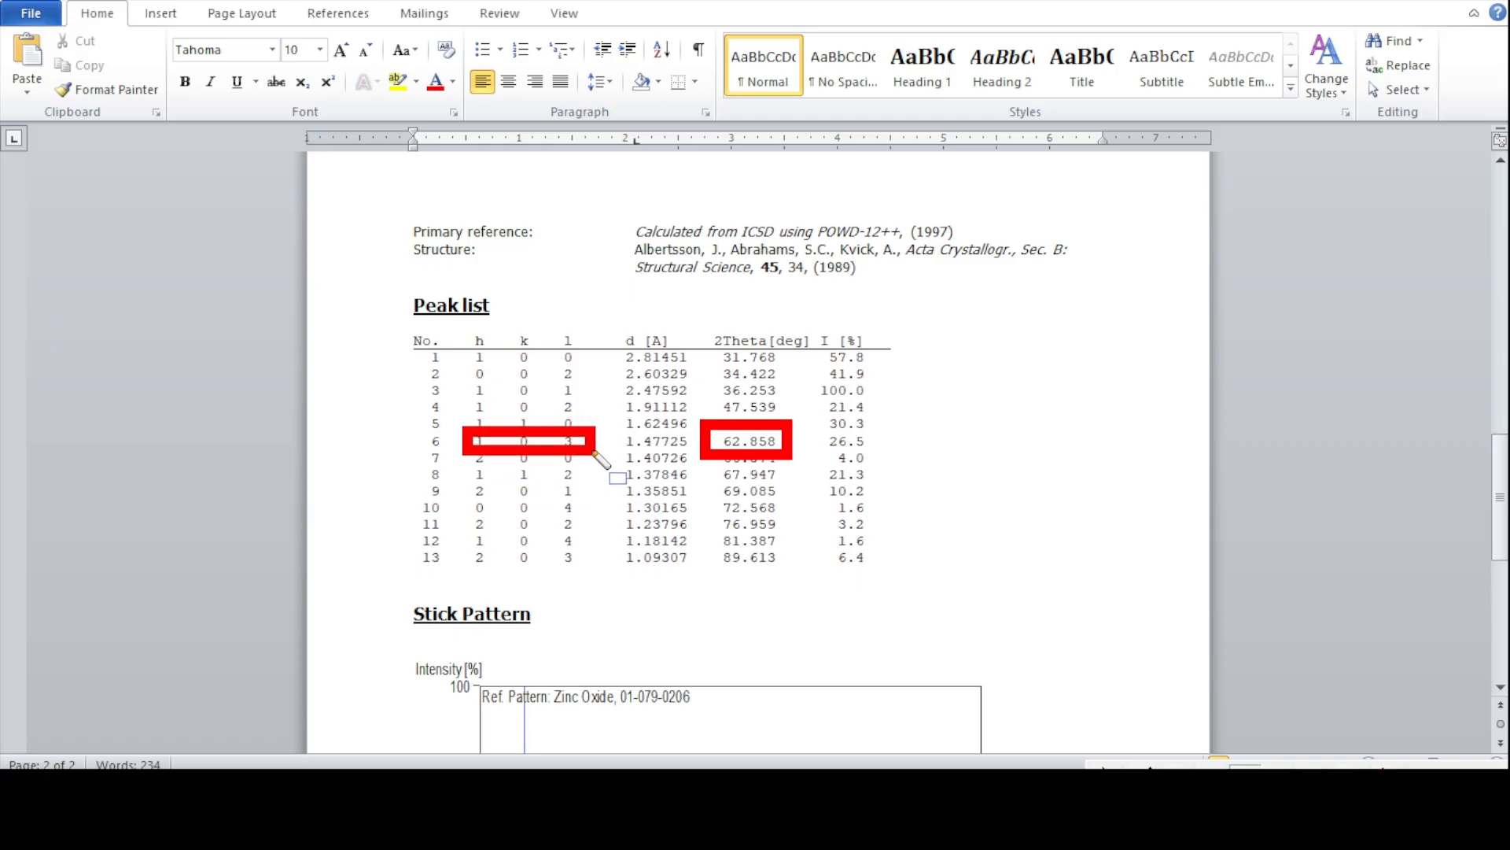
key("Escape")
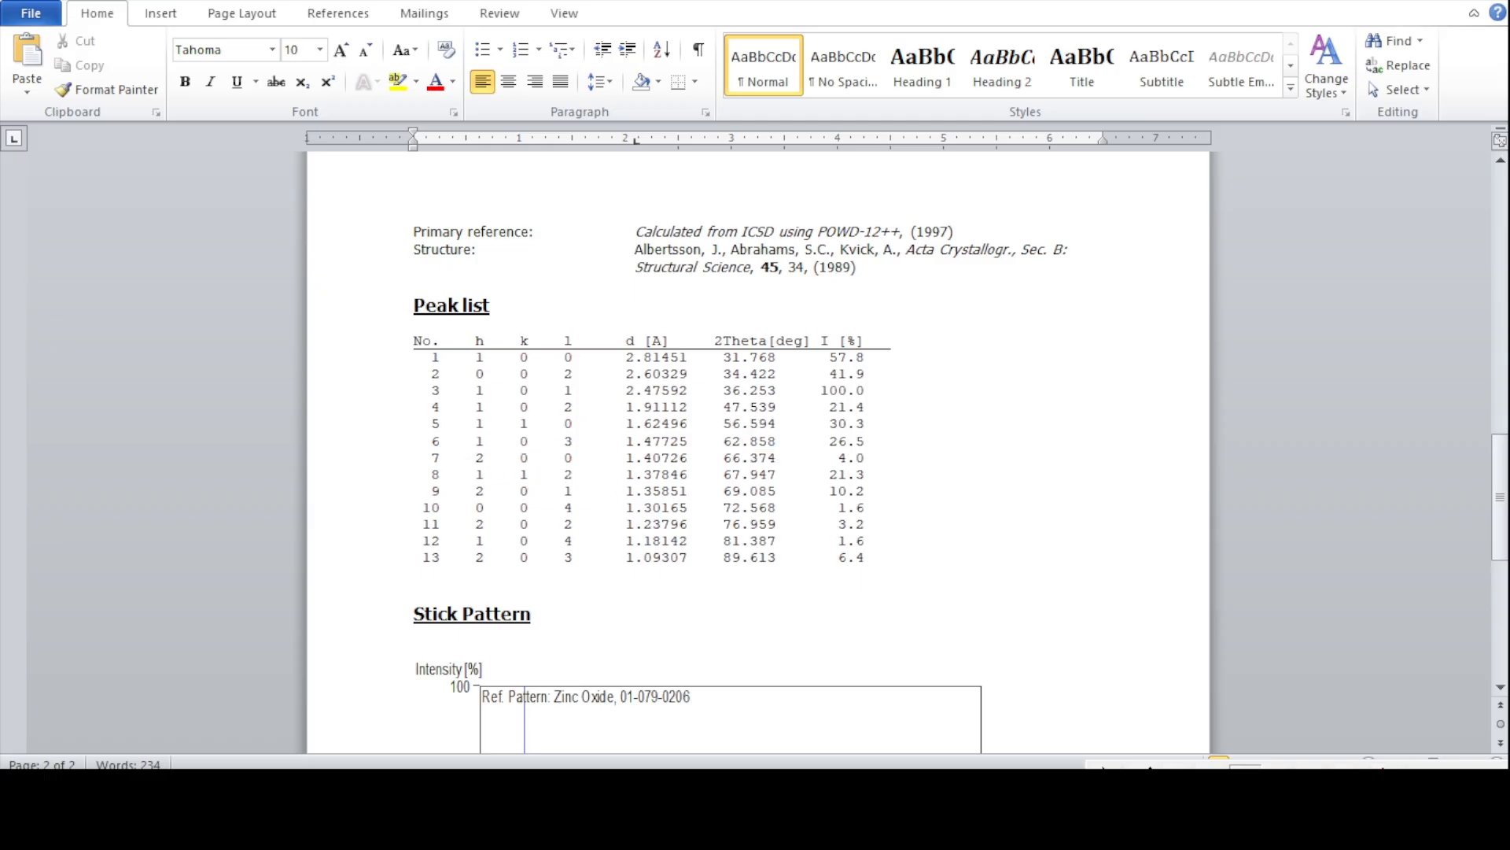
key("alt+Tab")
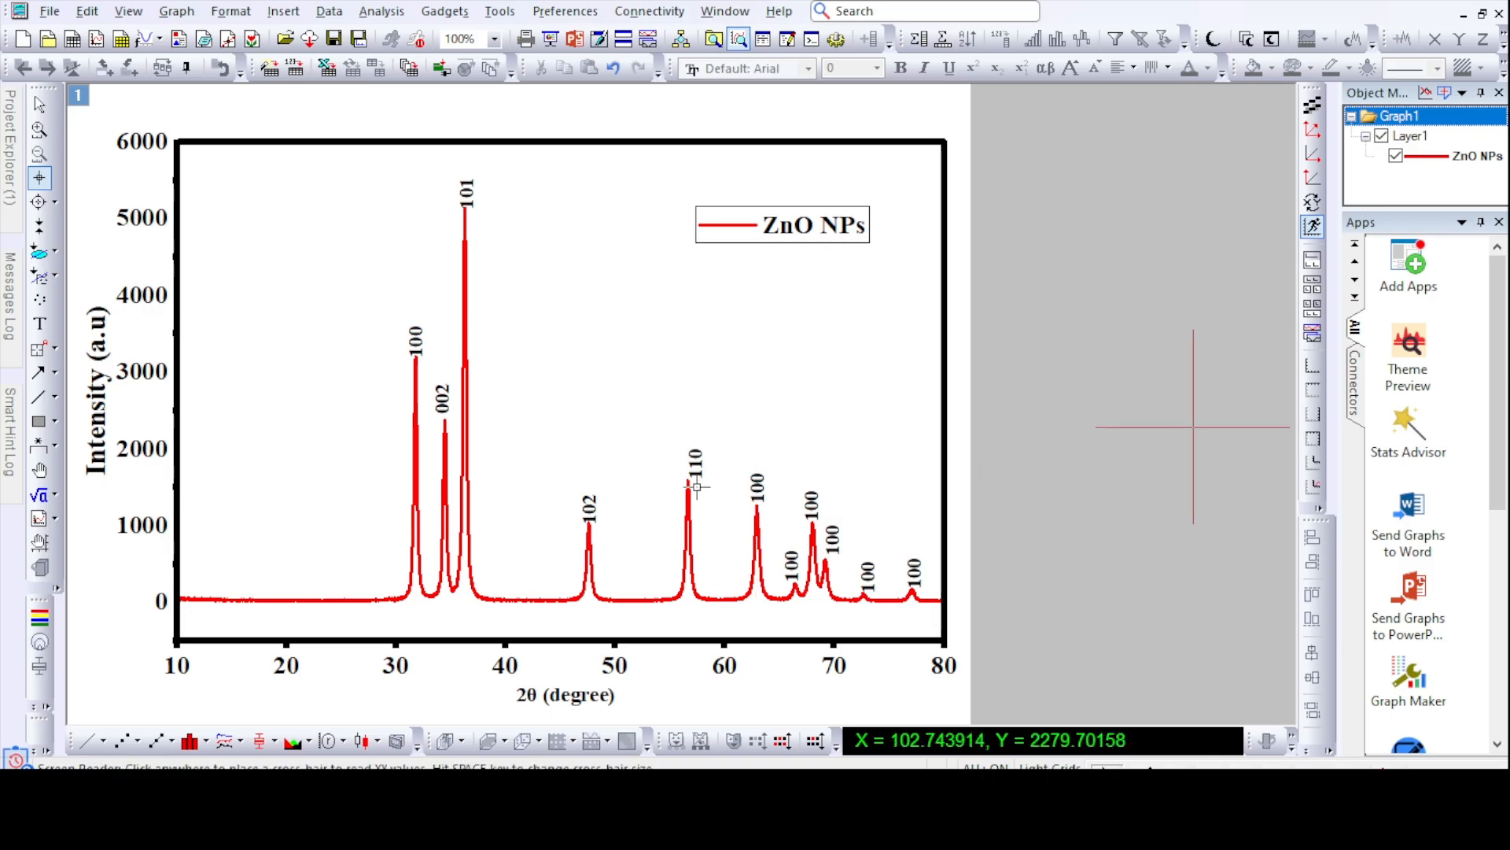
key("t")
left_click(763, 486)
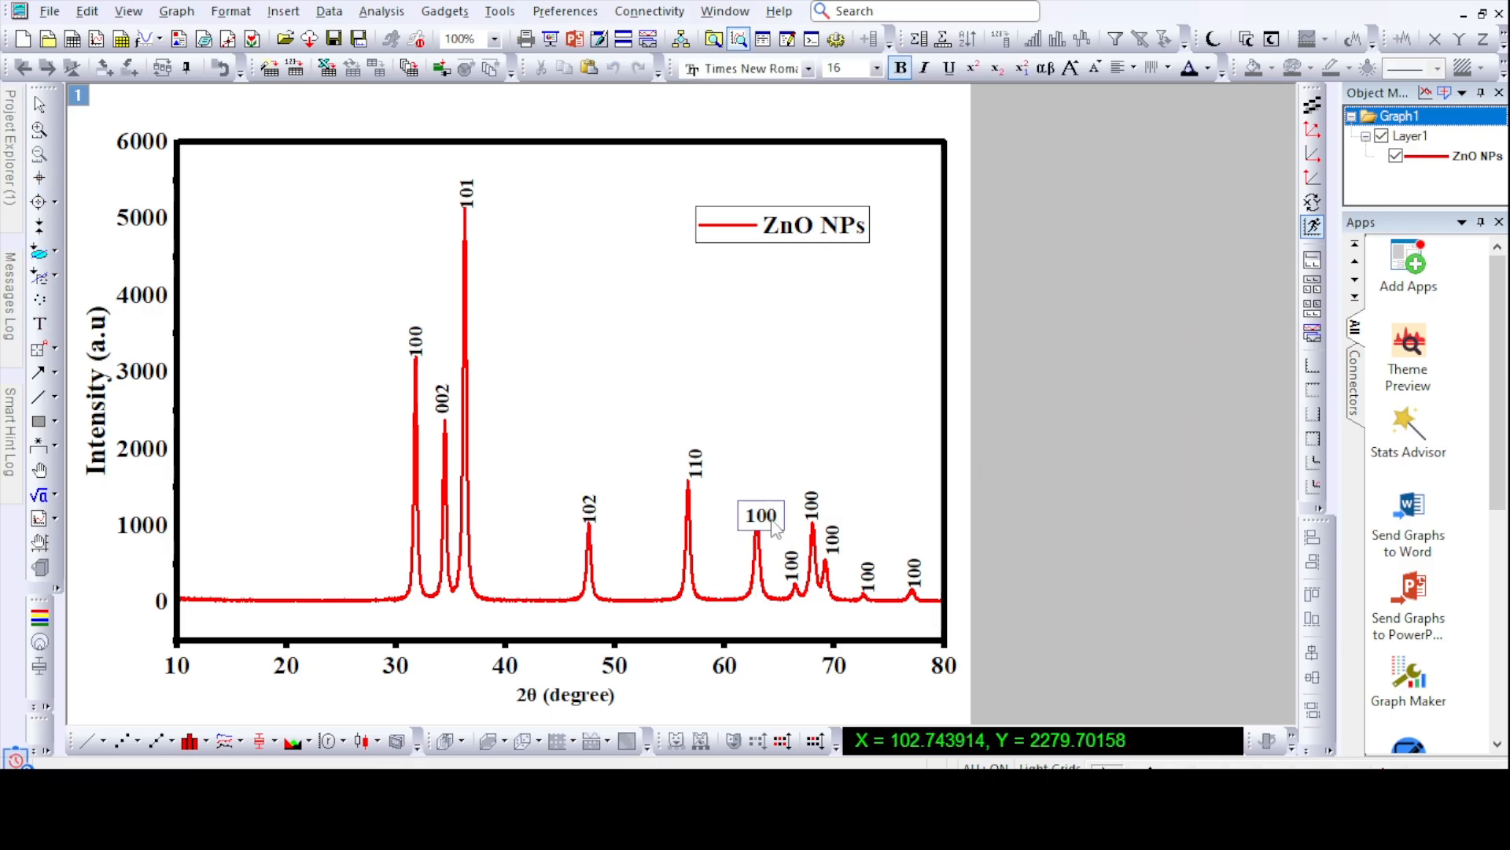
key("BackSpace")
type("3")
key("Escape")
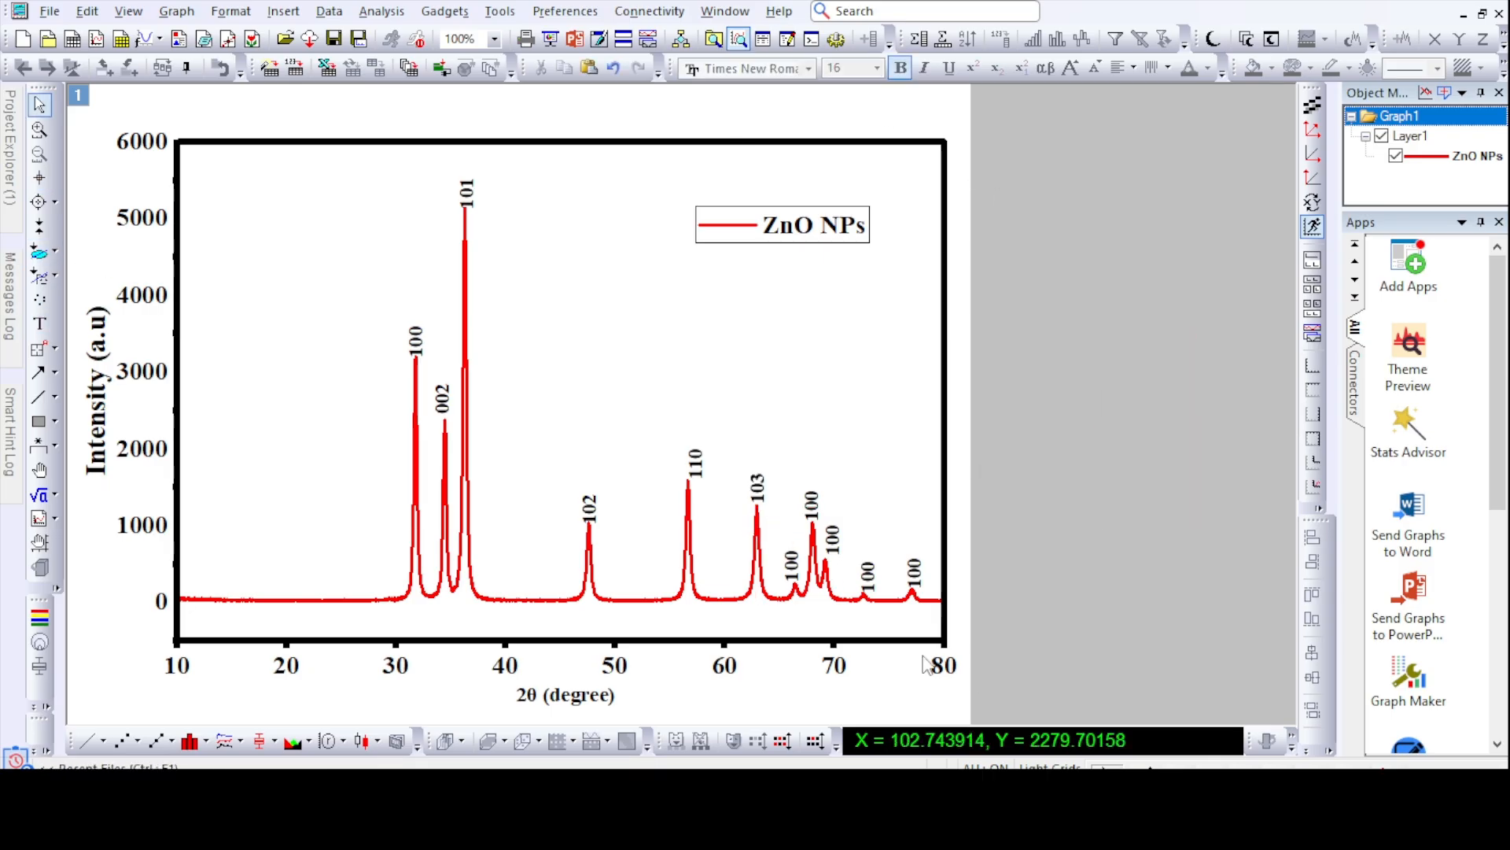
- Read the 2θ position of the small peak near 66.4°, match it to the reference peak list in Word, and change its label to 200
left_click(39, 178)
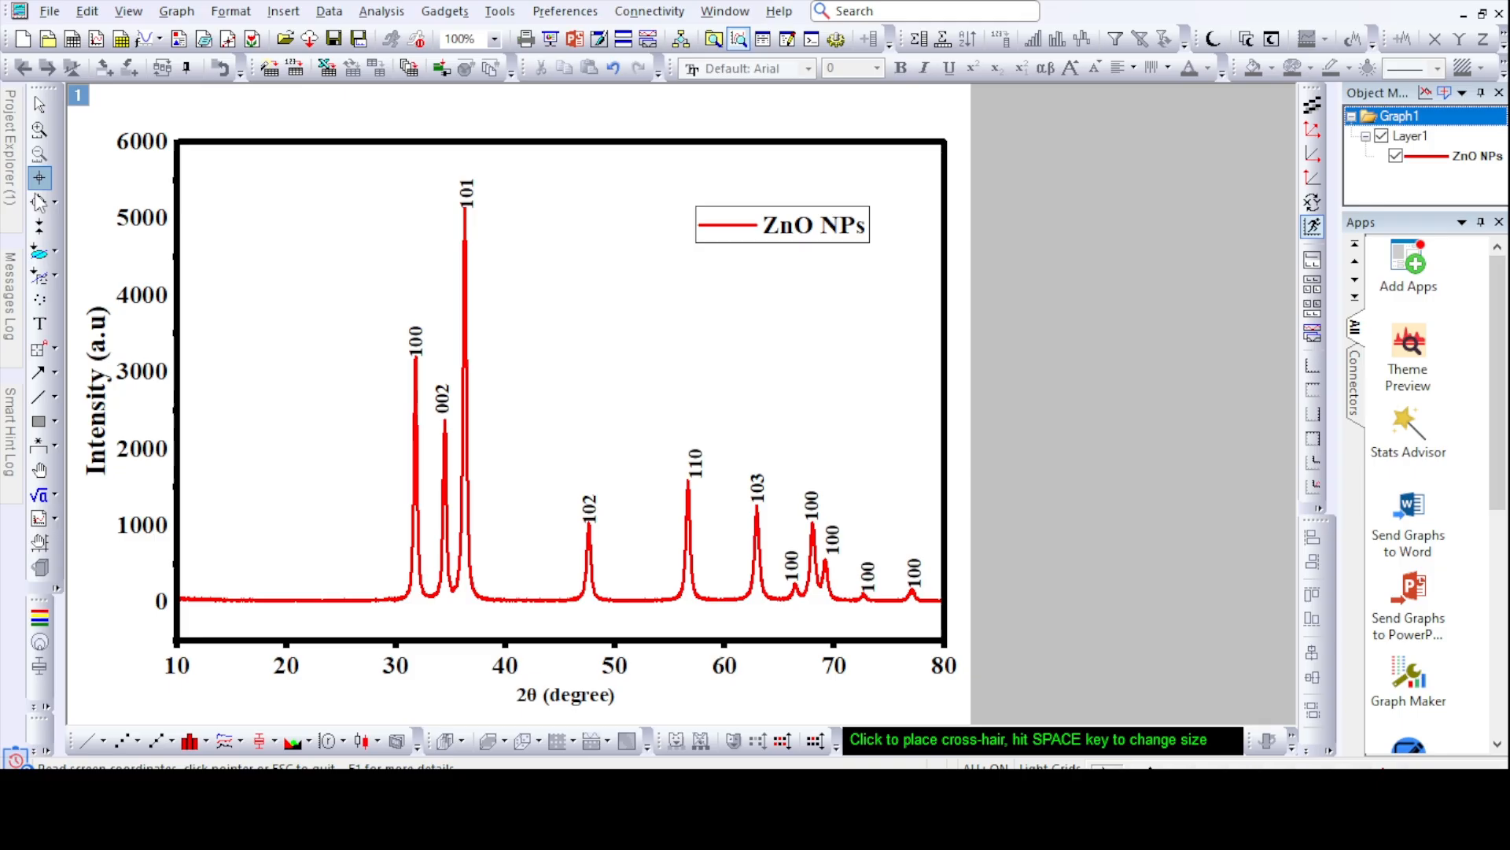
left_click(796, 583)
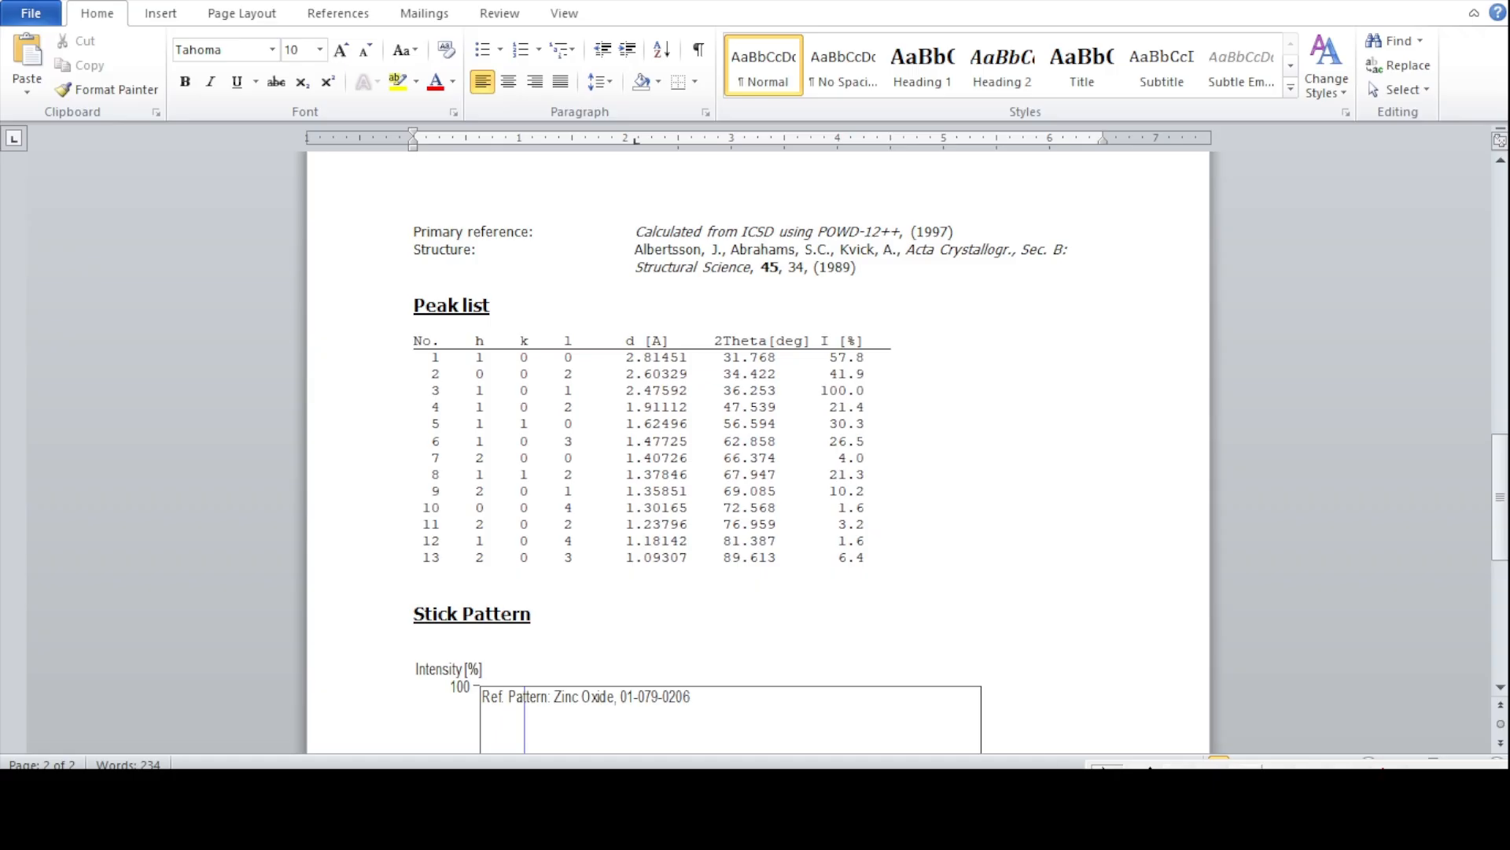
left_click(1246, 776)
left_click_drag(710, 445, 791, 472)
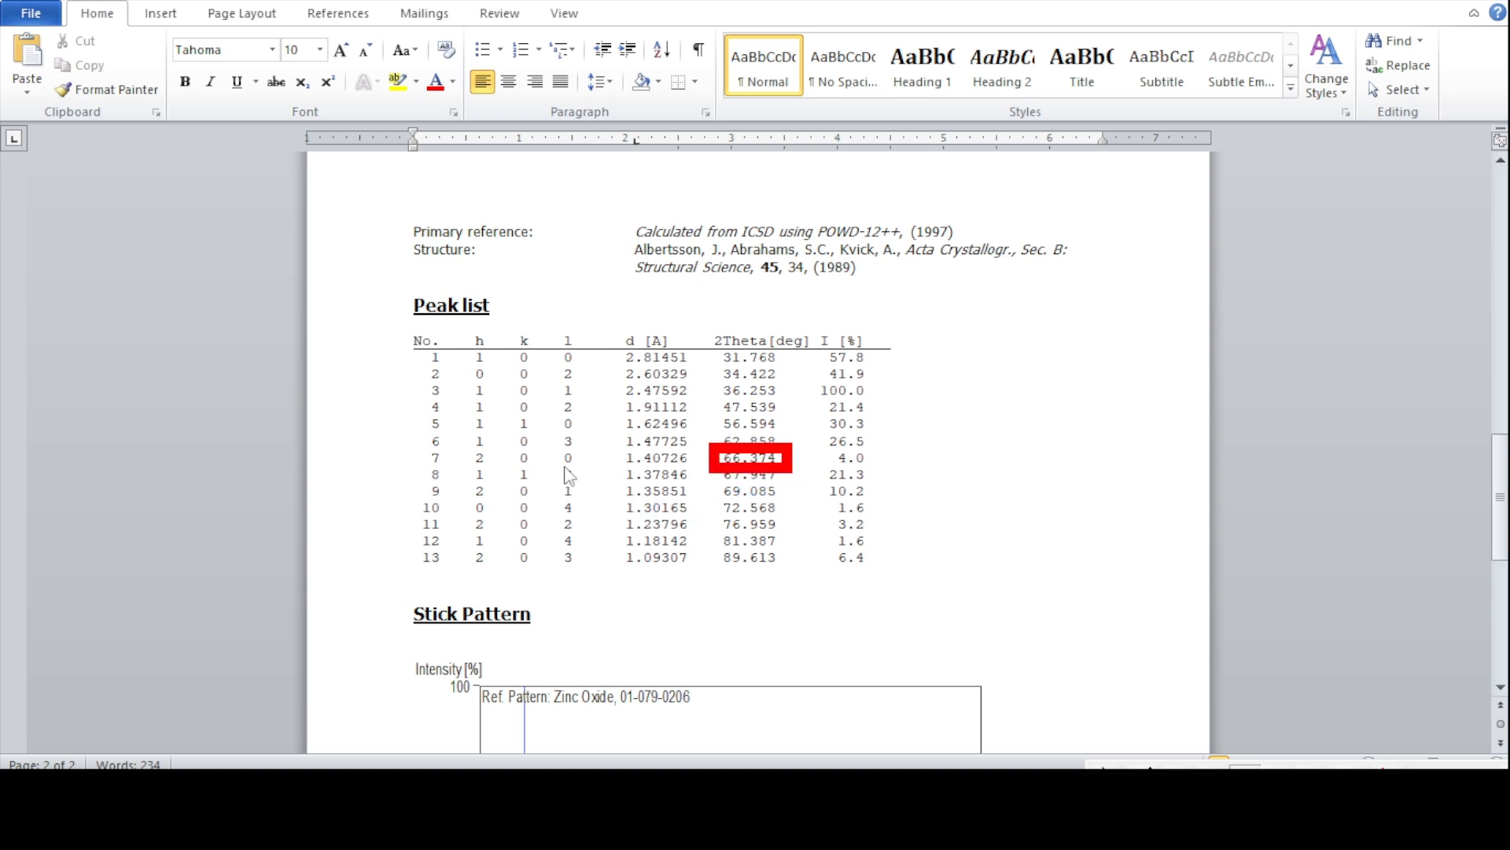
mouse_move(464, 445)
left_mouse_down()
mouse_move(492, 468)
mouse_move(586, 472)
left_mouse_up()
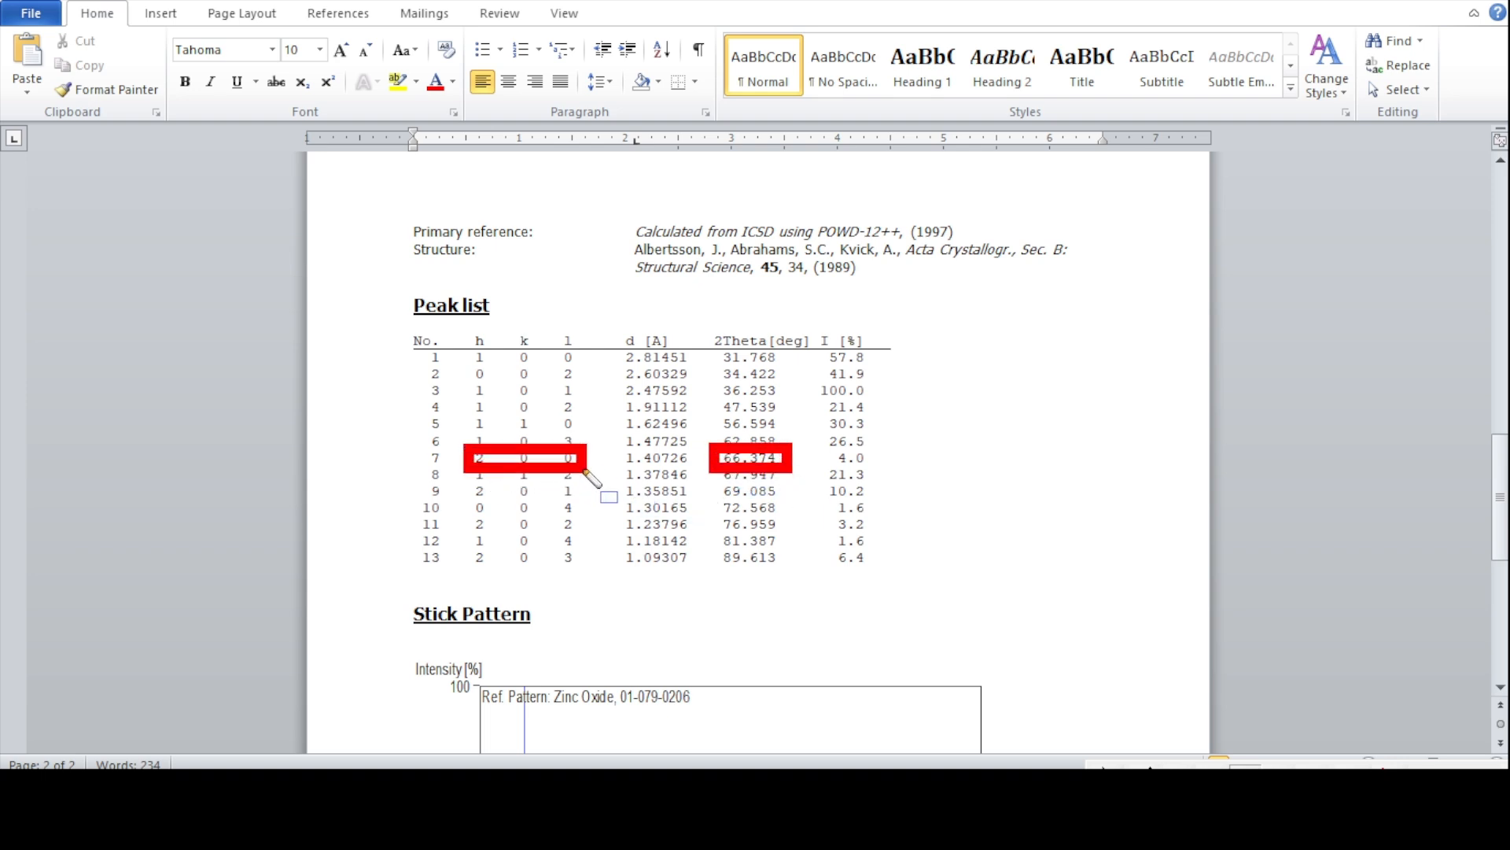
left_click(1383, 776)
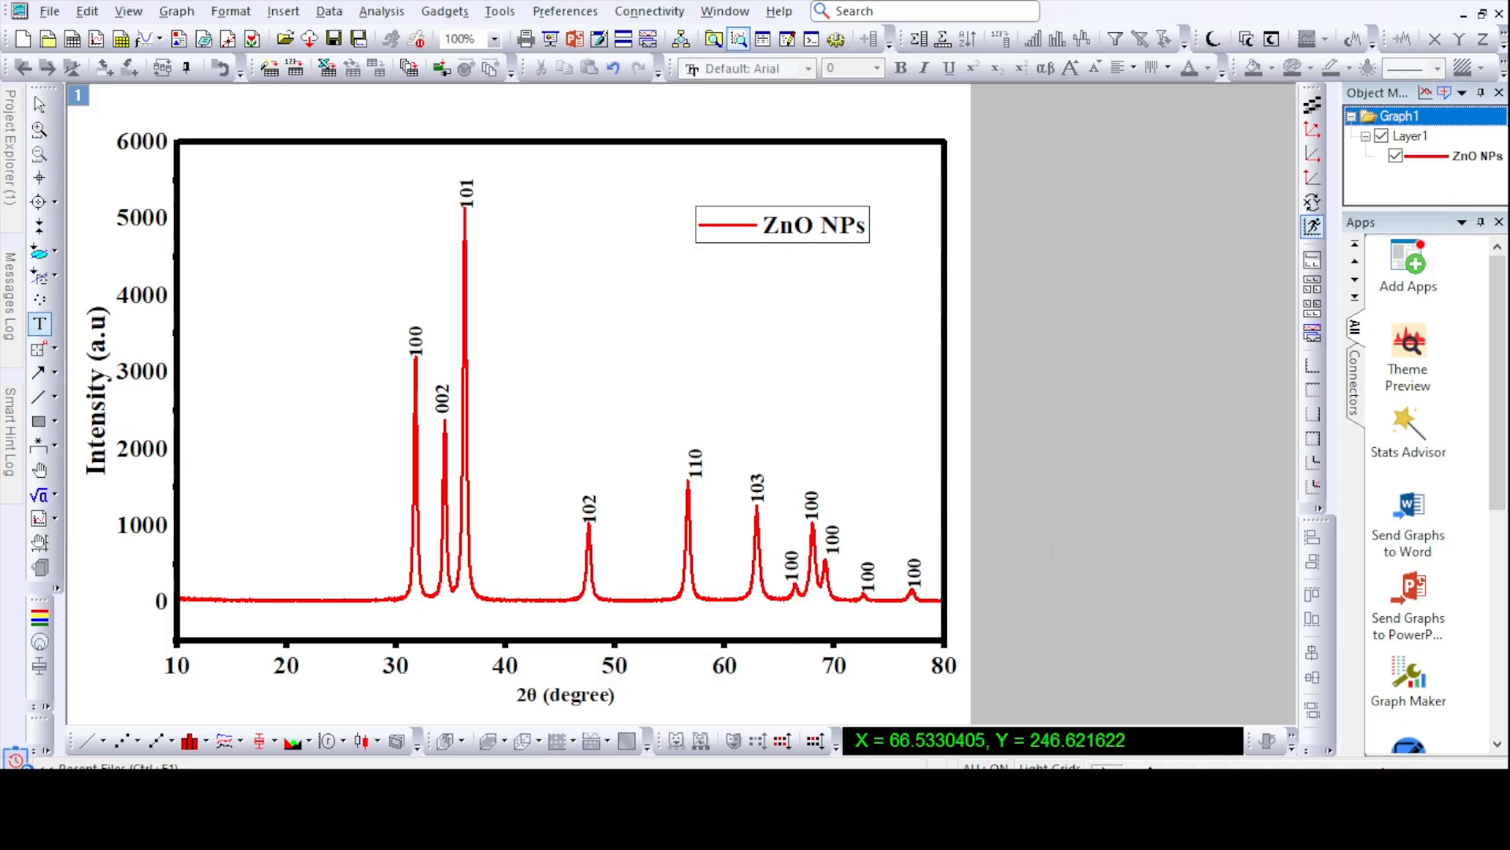
left_click(1052, 553)
left_click(1023, 579)
double_click(793, 574)
key("BackSpace")
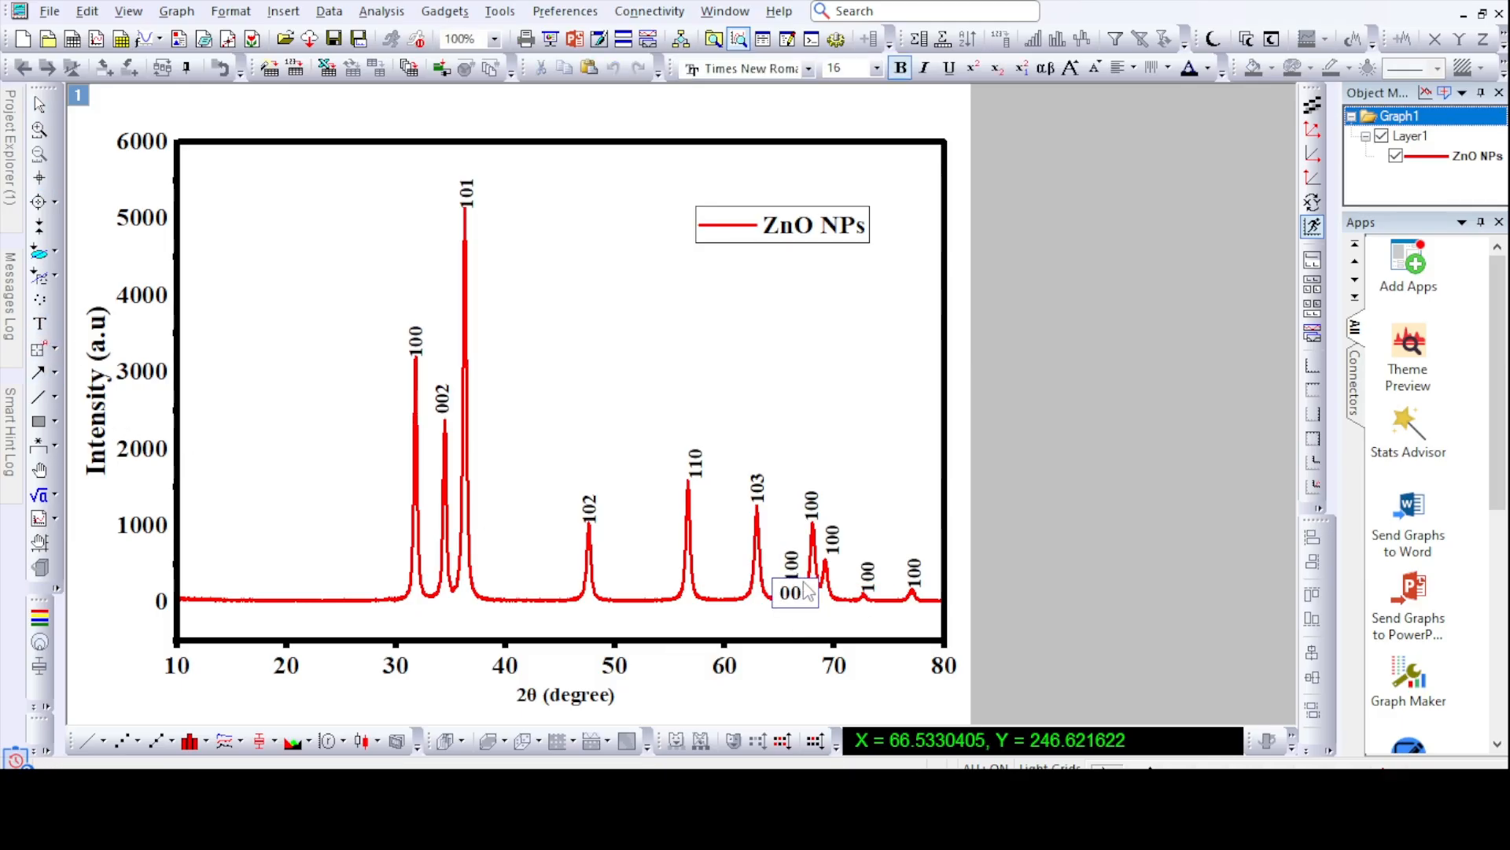
type("2")
left_click(1113, 529)
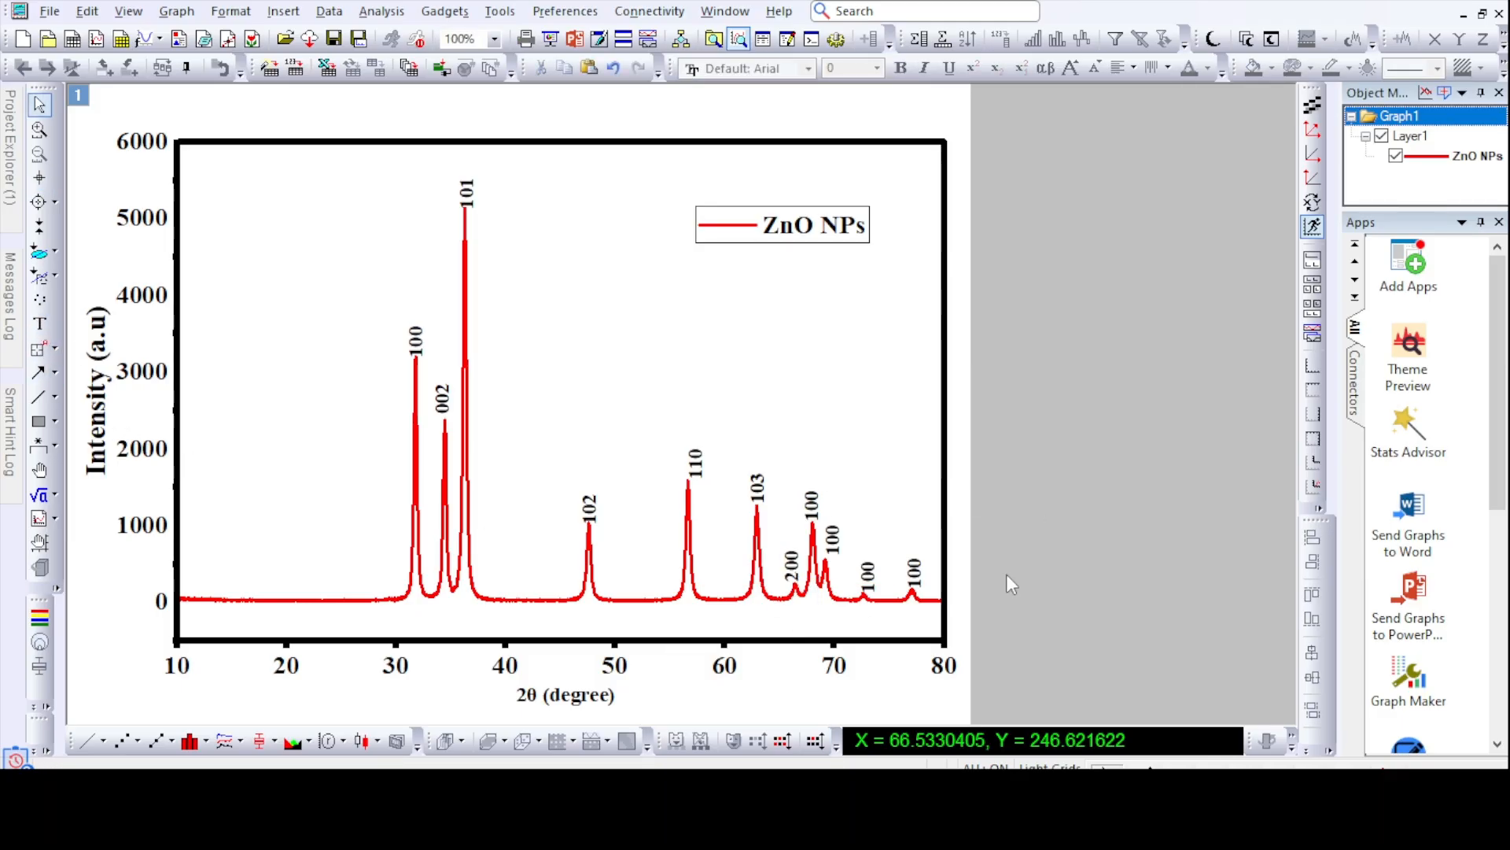
- Read the 2θ position of the peak near 68° and change its label to 112
left_click(40, 179)
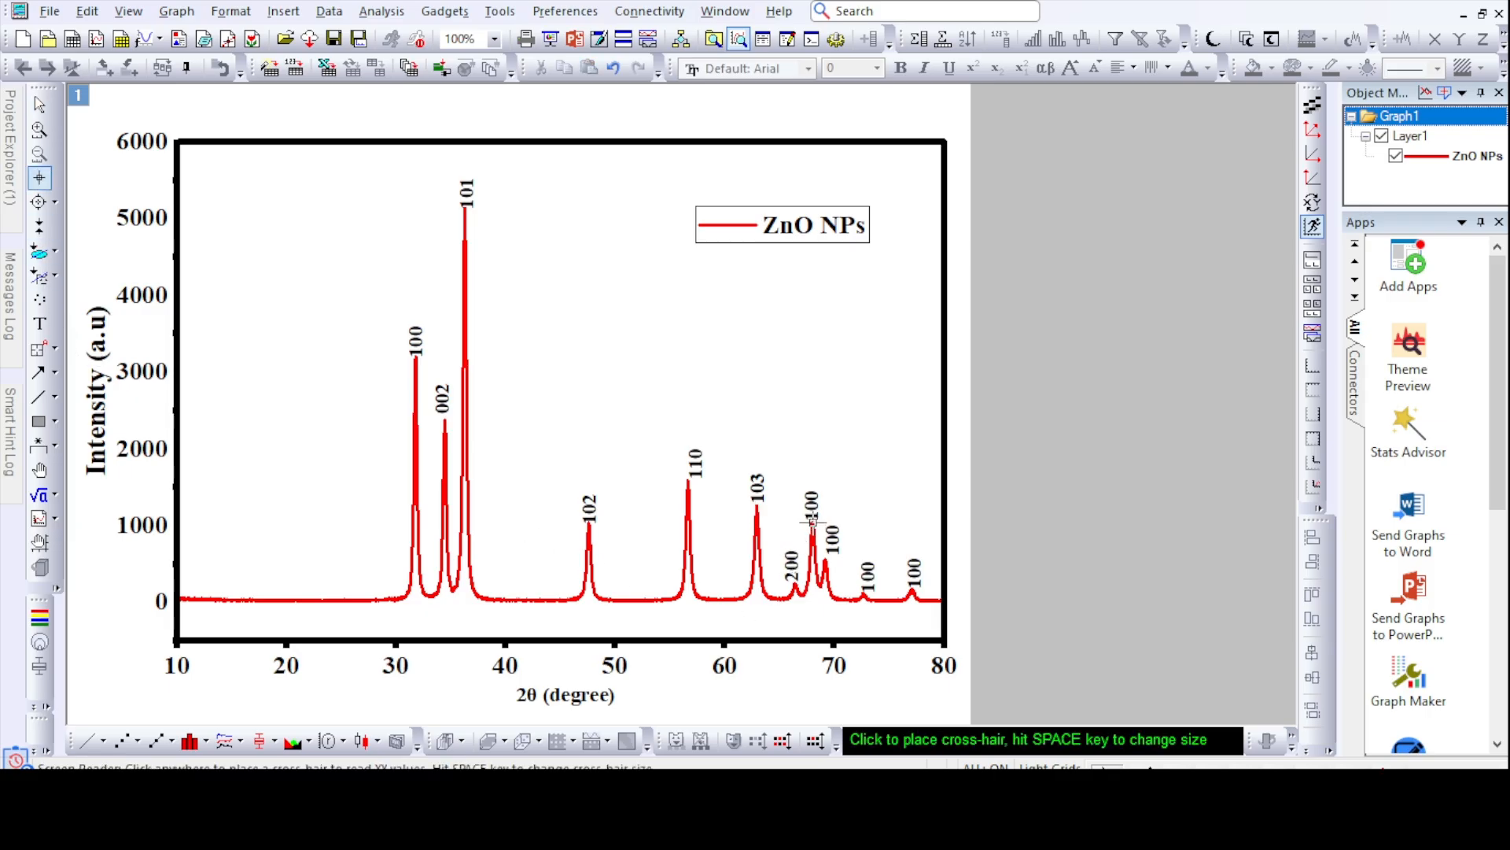
left_click(812, 521)
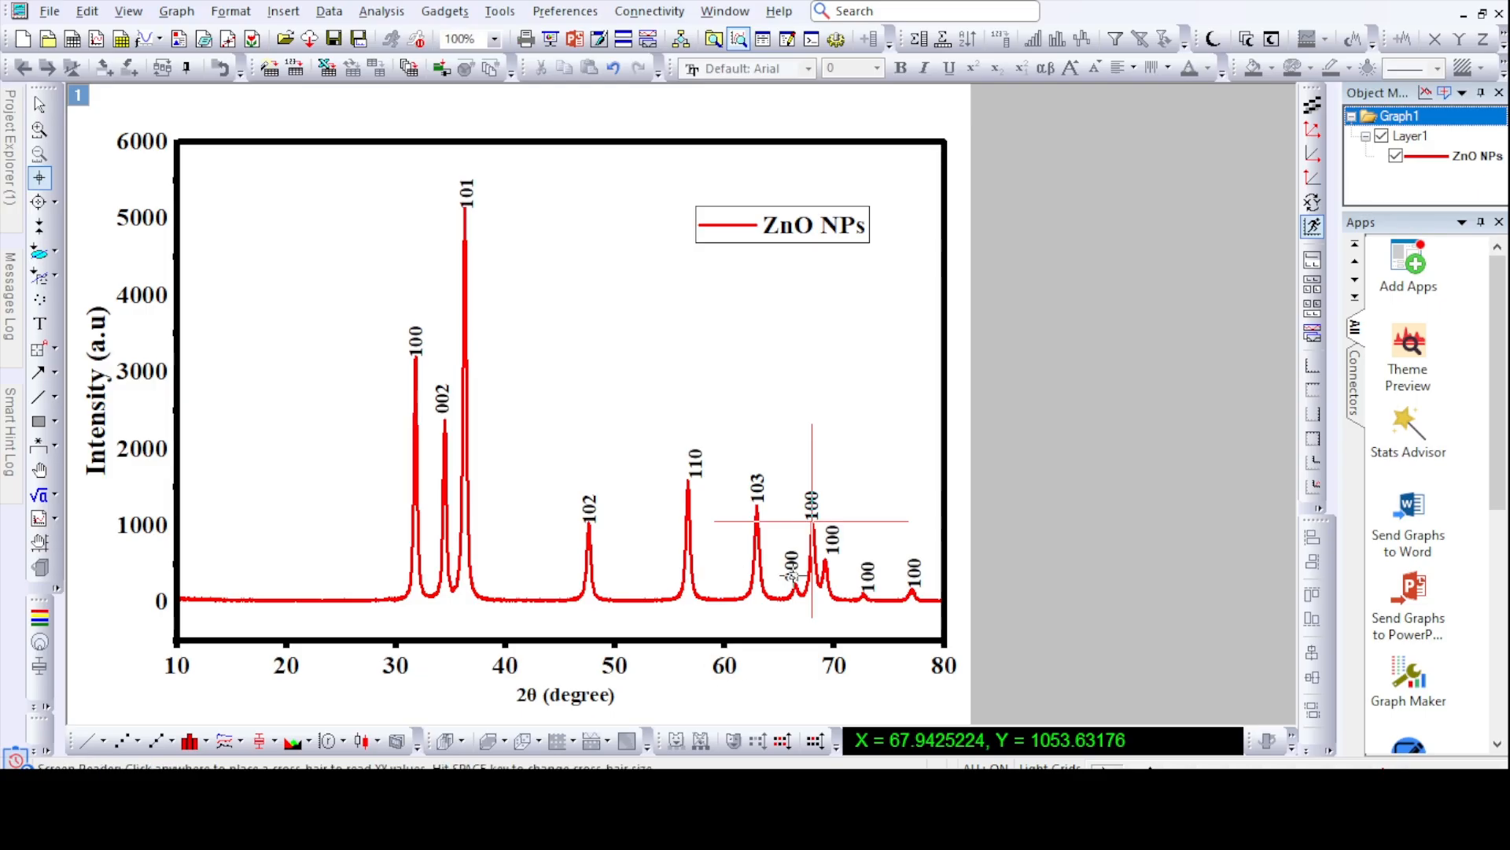
left_click(815, 512)
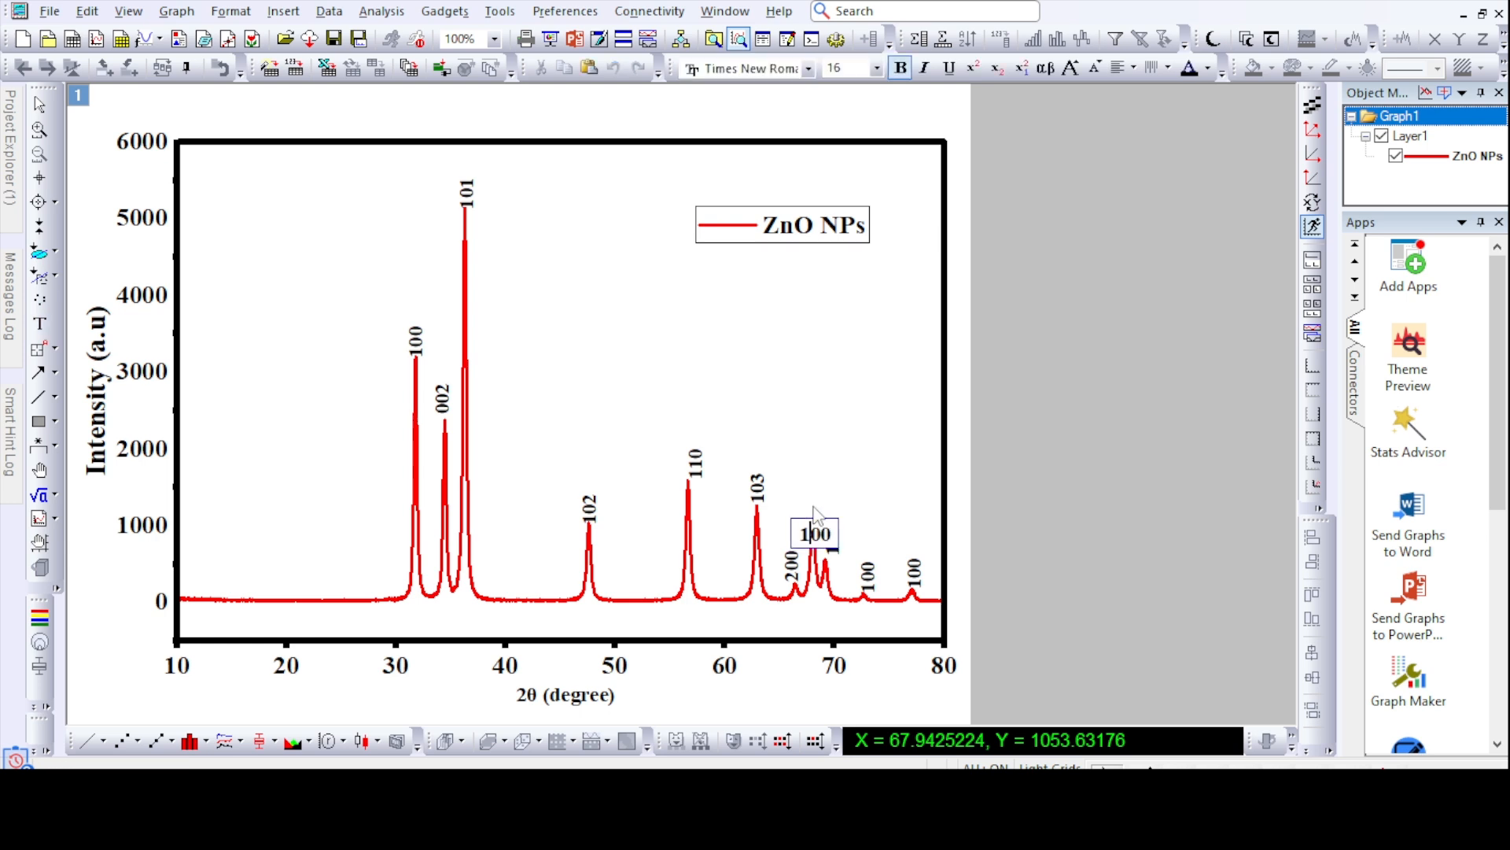
left_click_drag(831, 535, 818, 536)
type("12")
left_click(1033, 512)
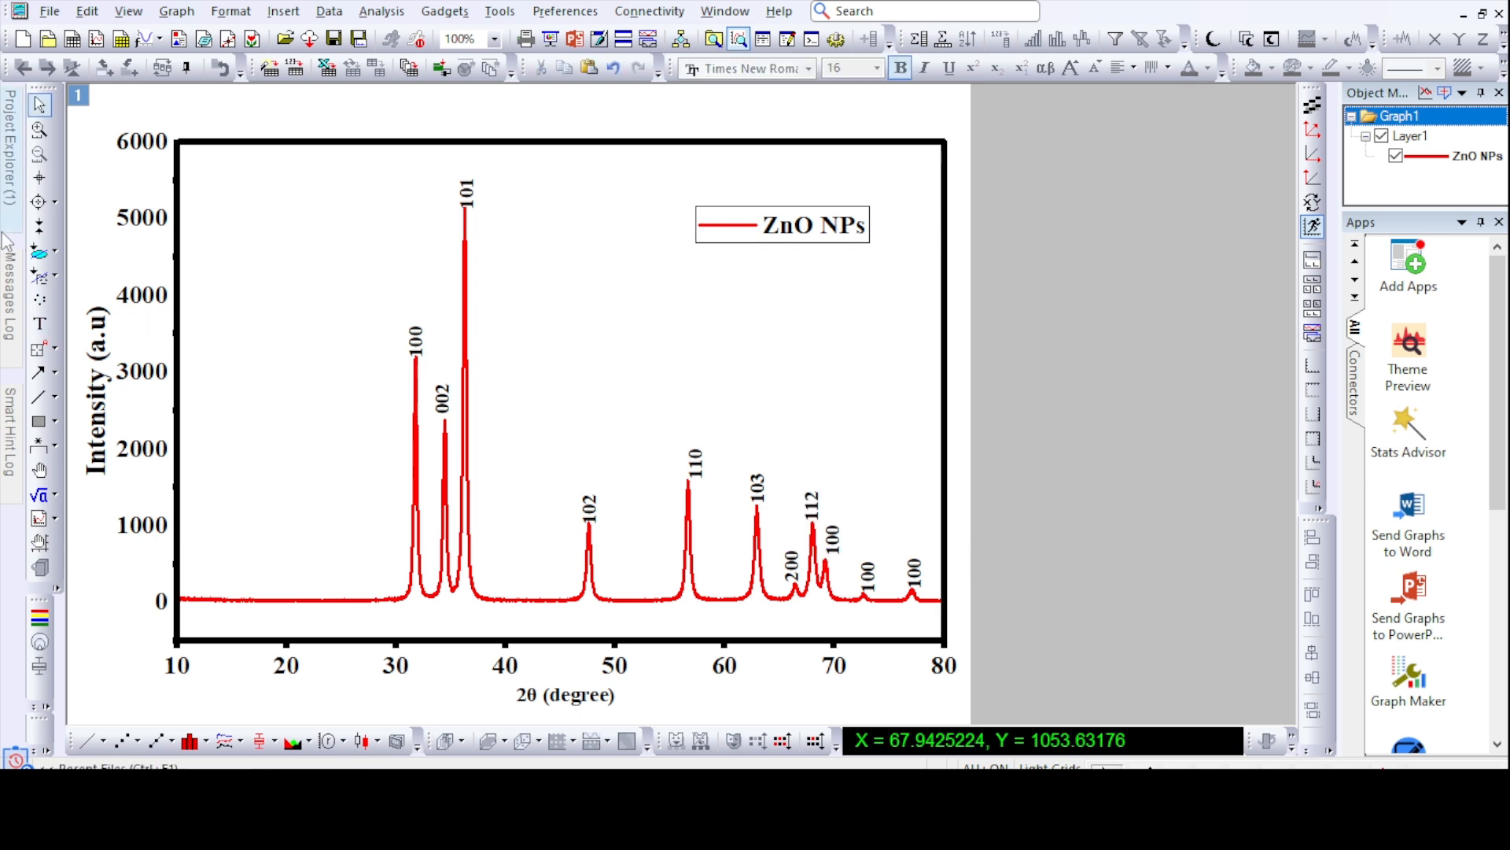
- Read the 2θ position of the peak near 69° and find its matching hkl row in the Word reference peak list
left_click(39, 178)
left_click(824, 559)
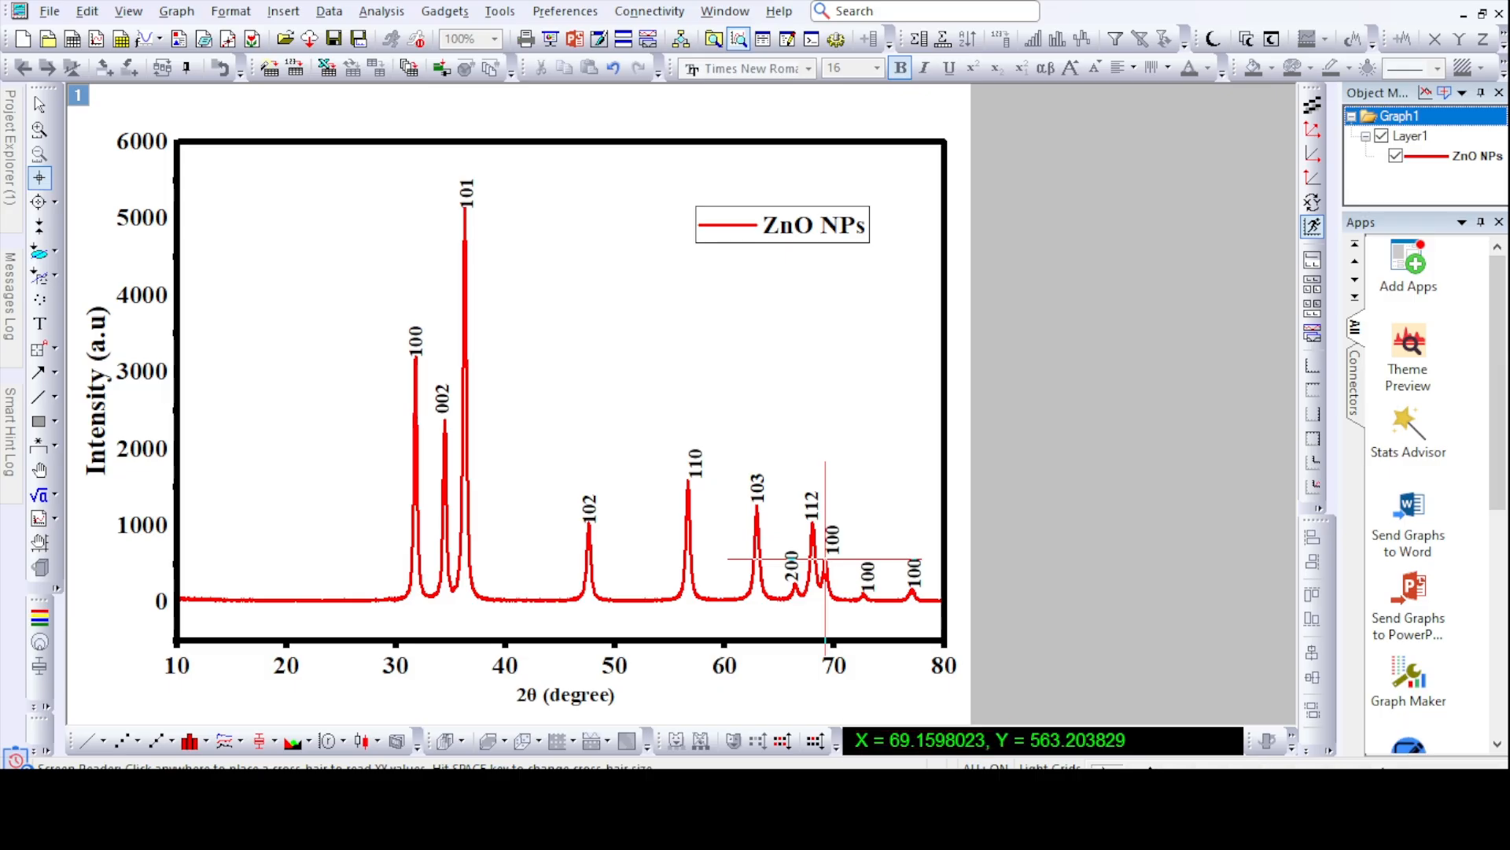
key("alt+Tab")
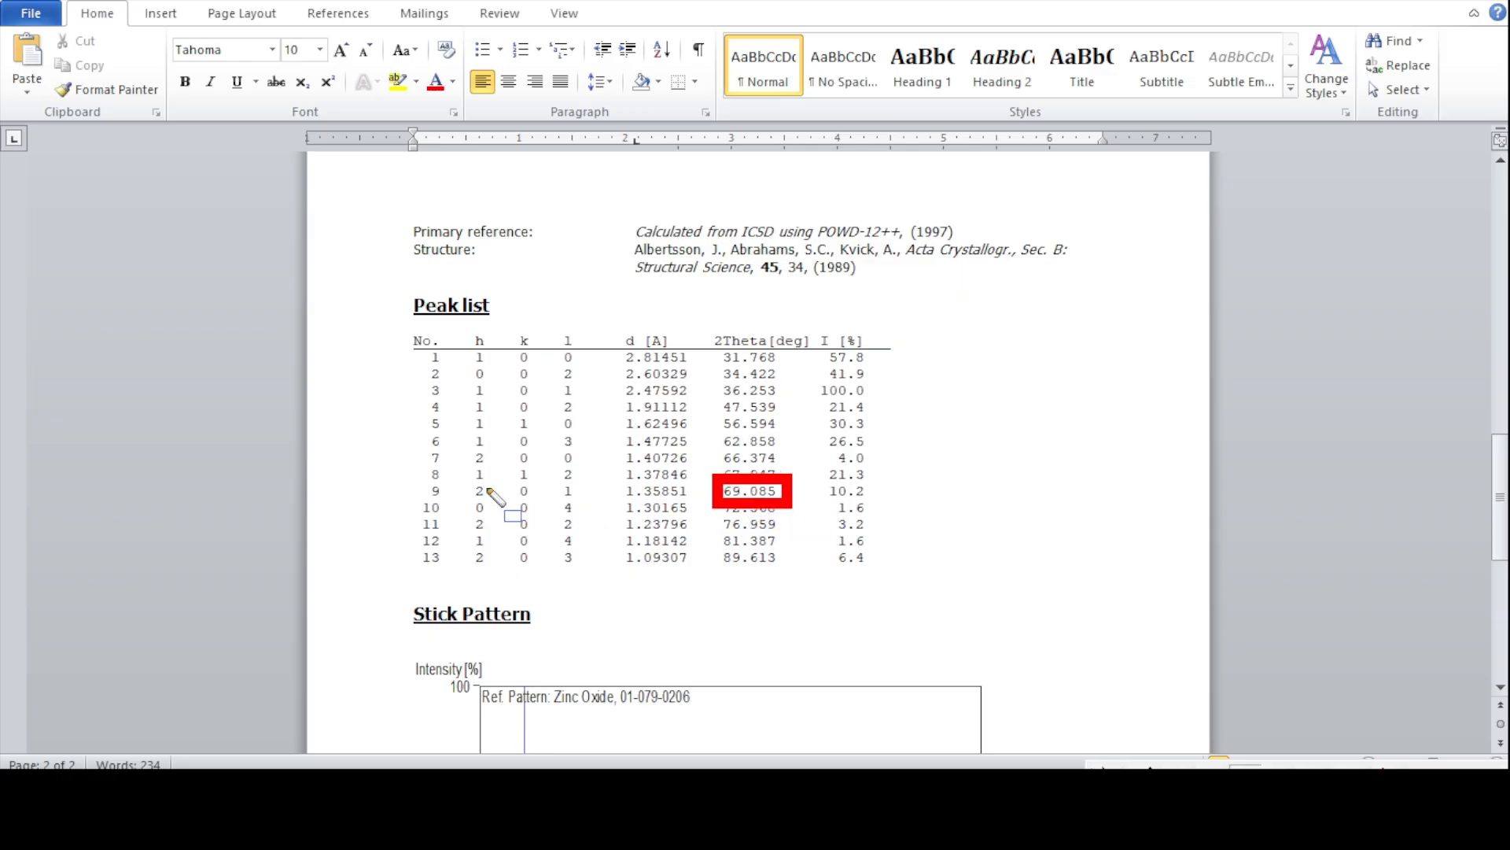
left_click_drag(463, 477, 588, 503)
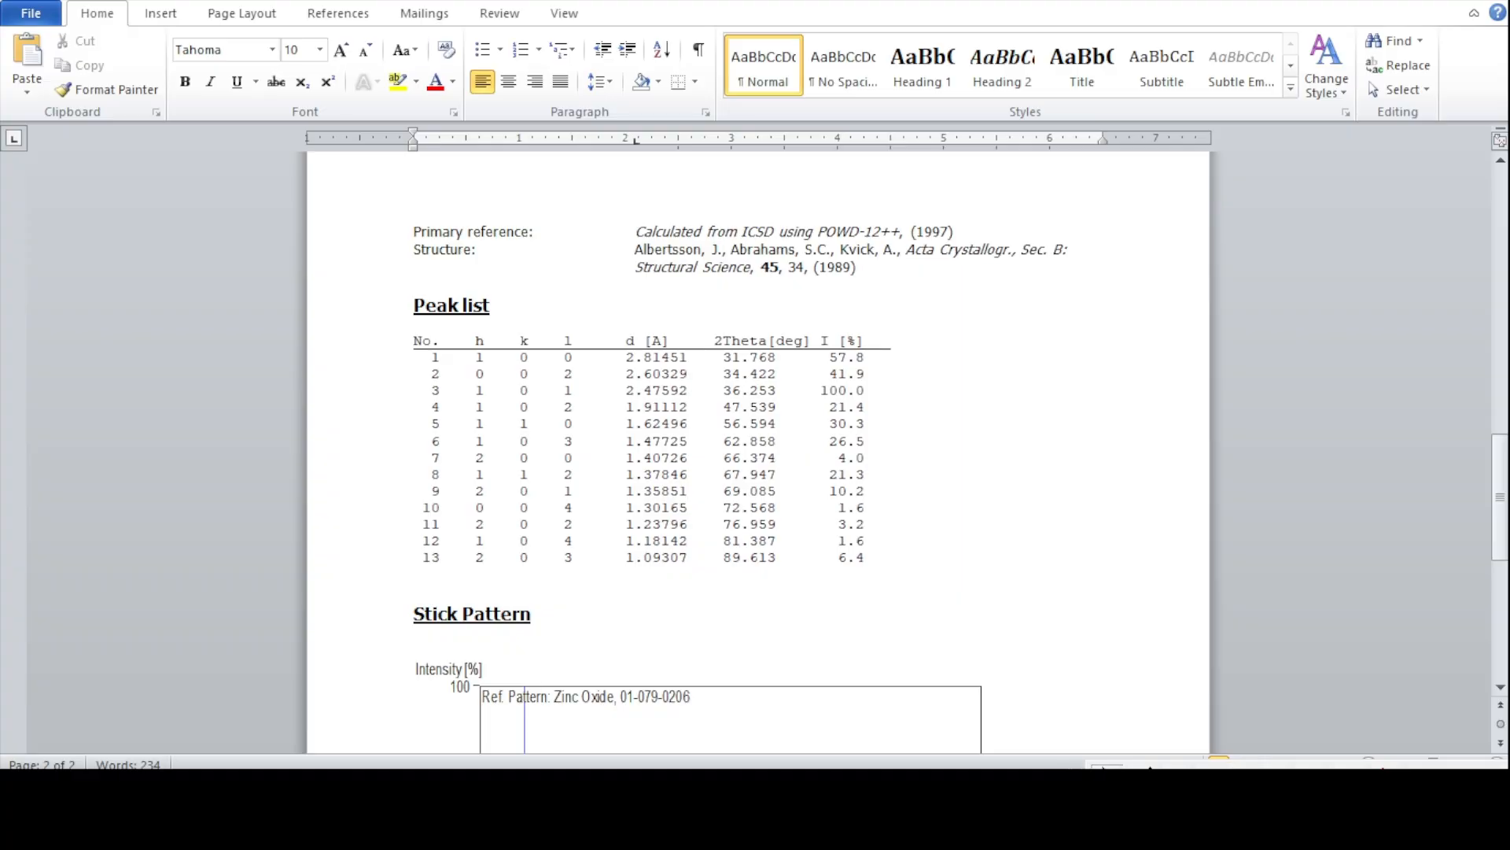
- Return to Origin, change the label of the peak near 69° to 201, and shift it to sit directly above the peak
key("alt+Tab")
left_click(40, 323)
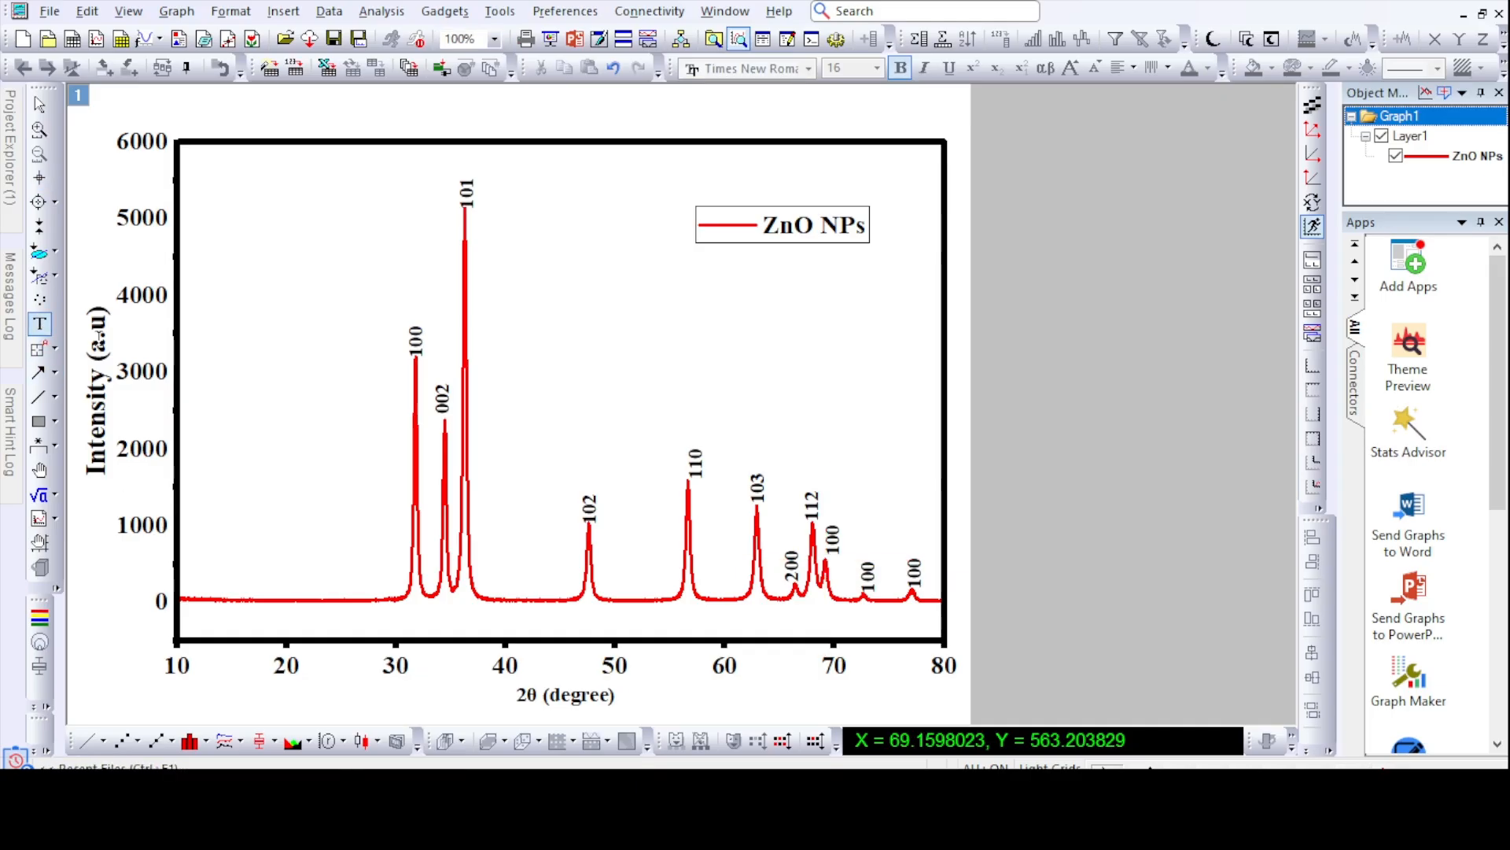
left_click(838, 554)
left_click_drag(853, 572, 821, 571)
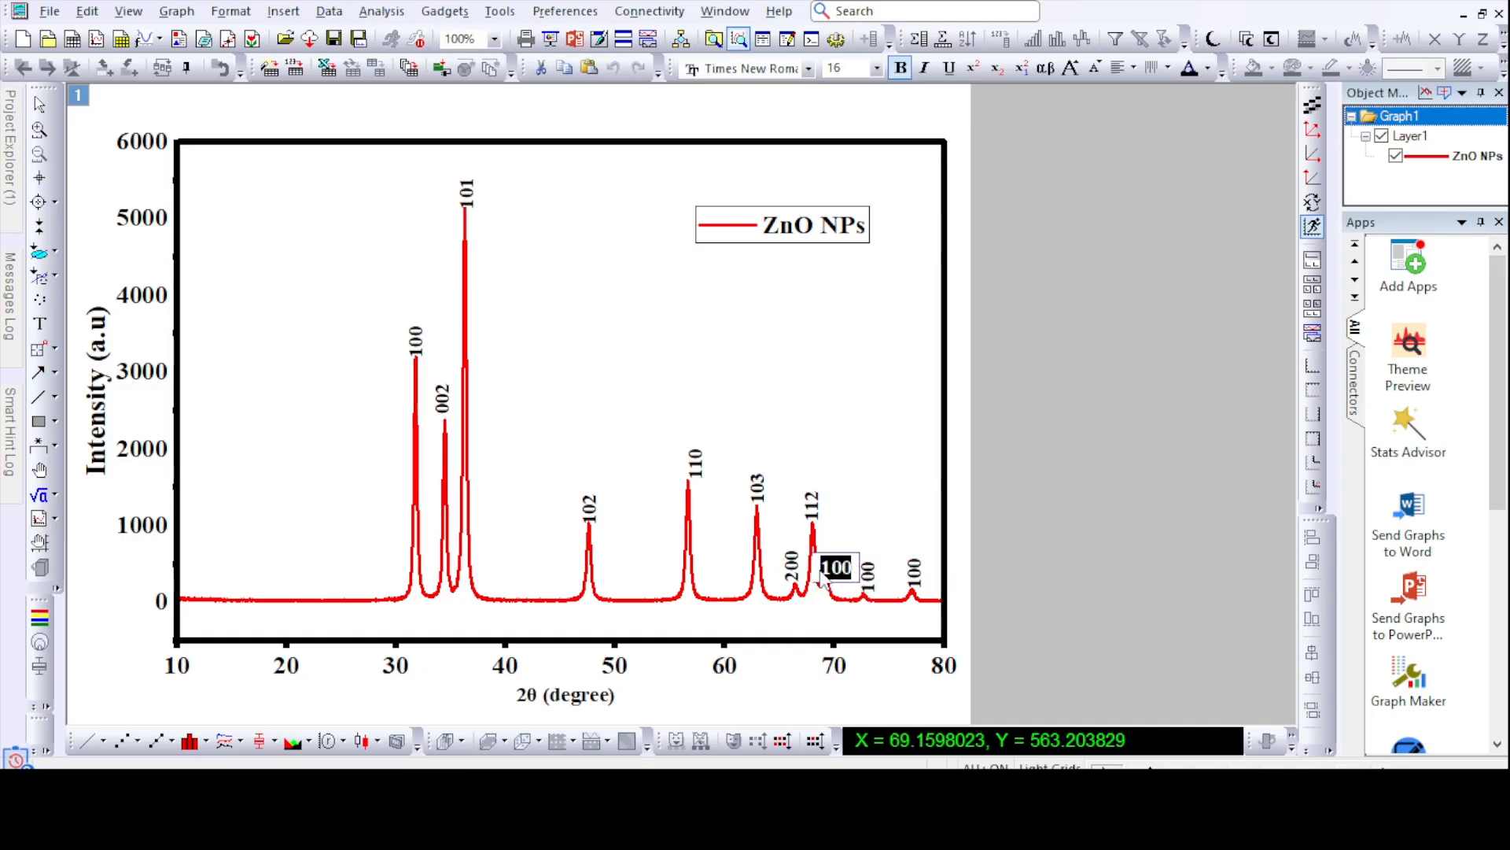
type("201")
left_click(1159, 498)
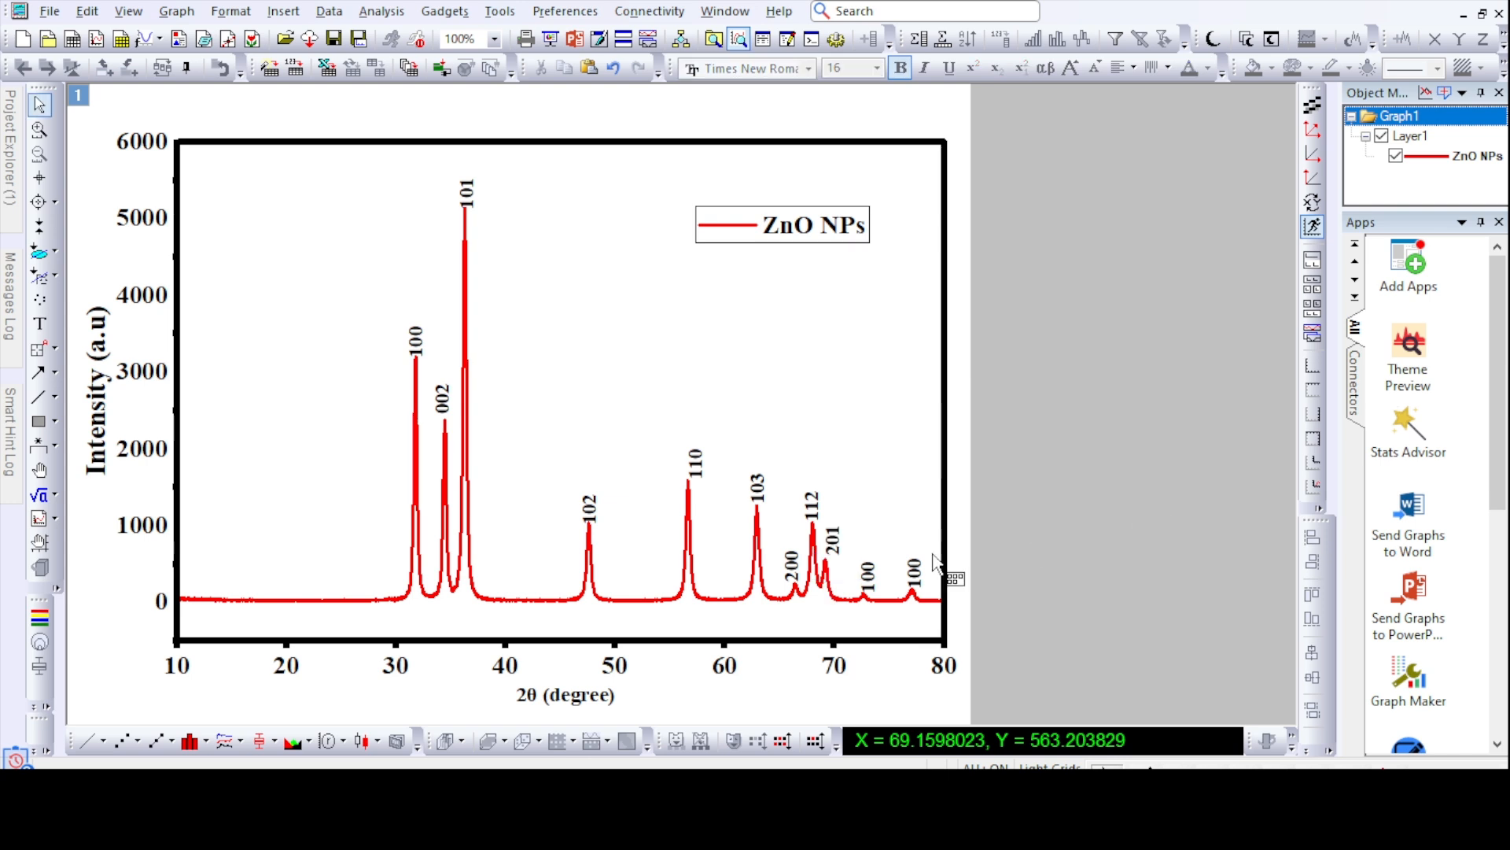
left_click(841, 539)
left_click(1054, 540)
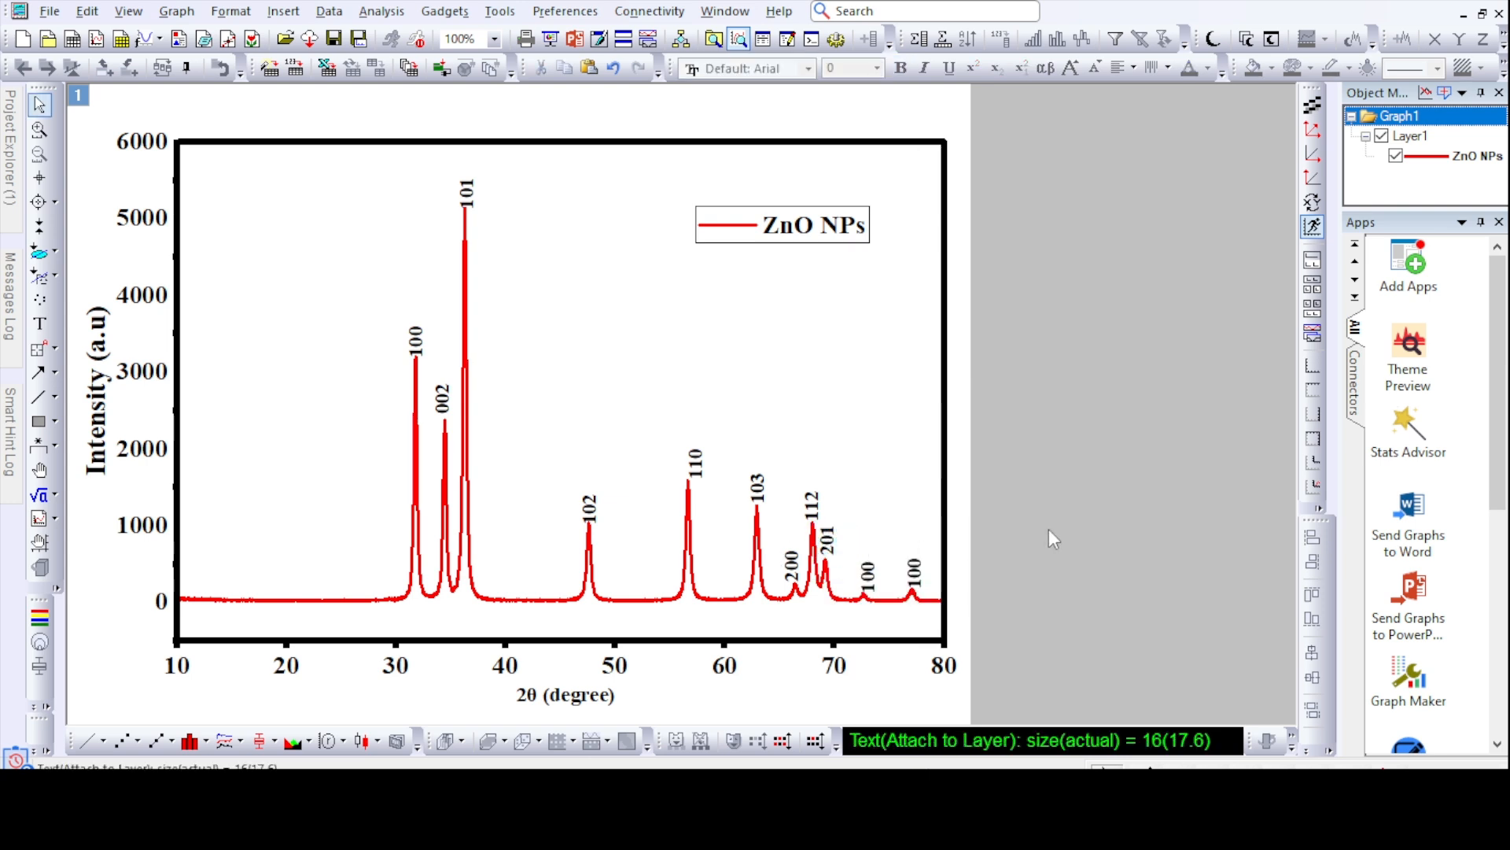
- Read the 2θ position of the small peak near 72.8° and find its matching hkl row in the Word reference peak list
left_click(40, 178)
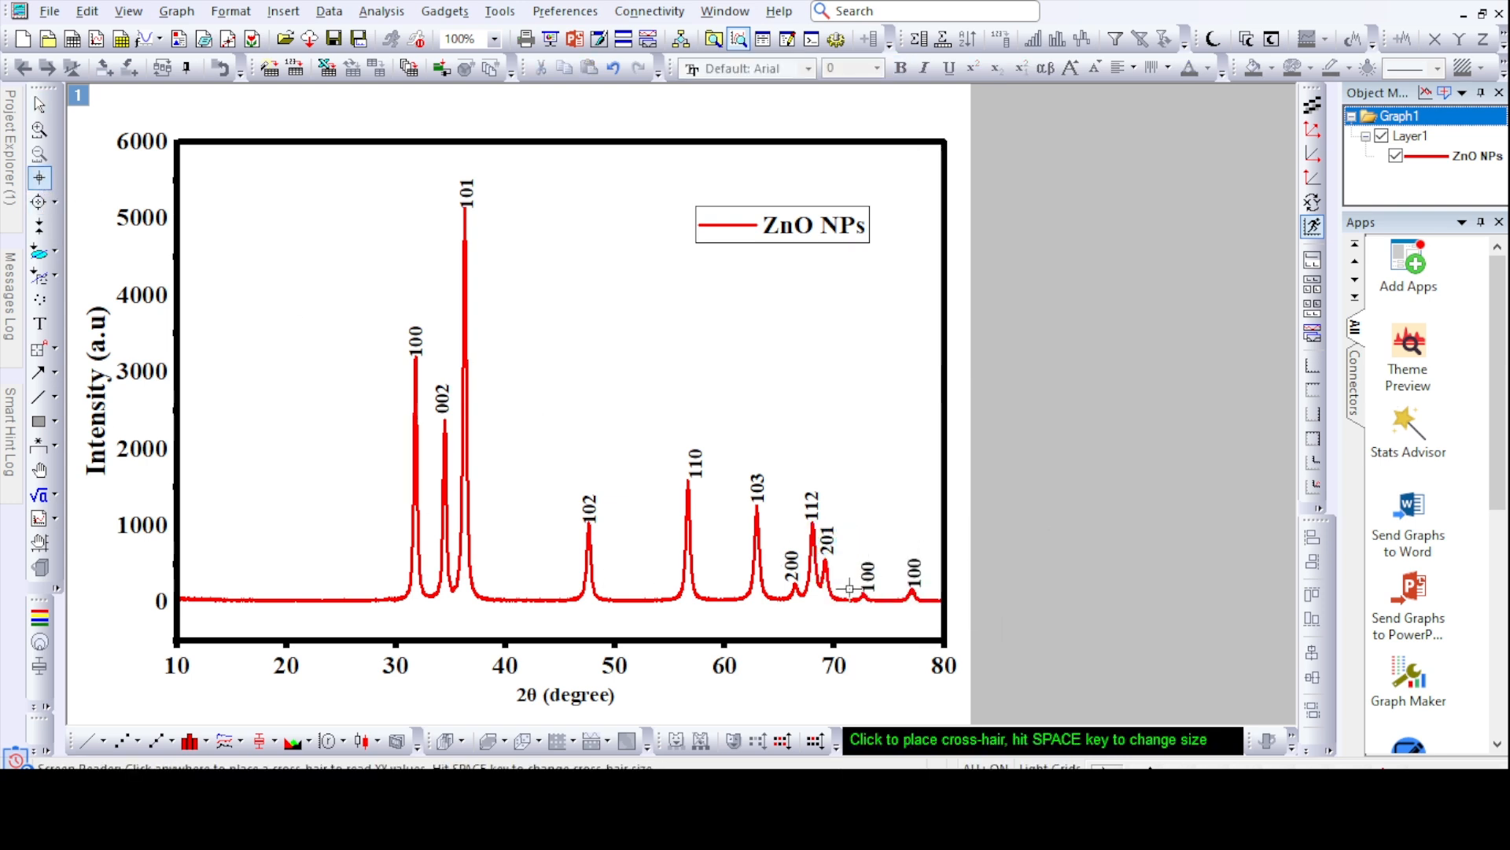
left_click(865, 596)
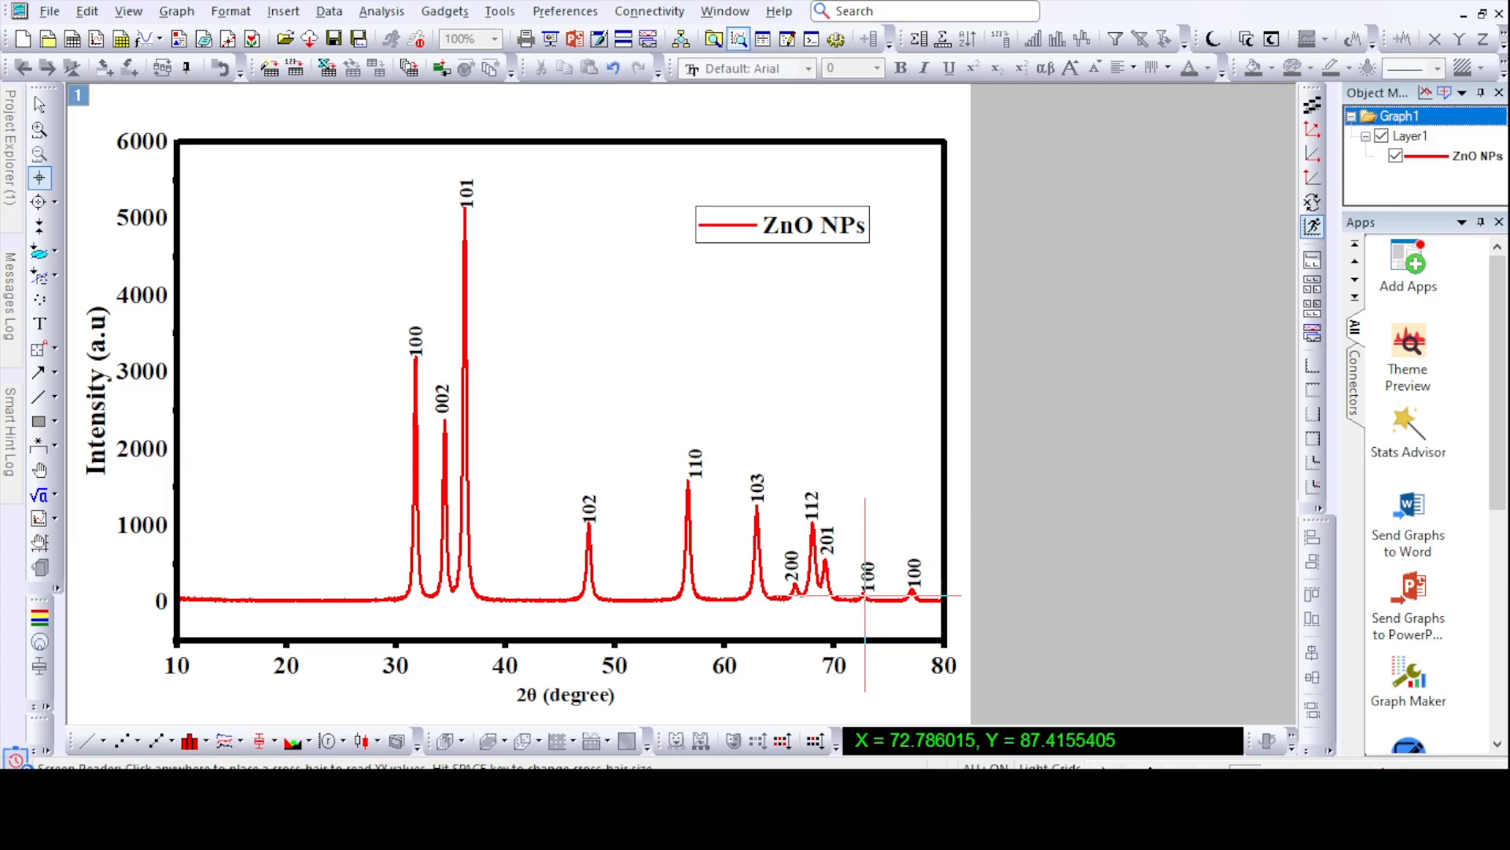
key("alt+Tab")
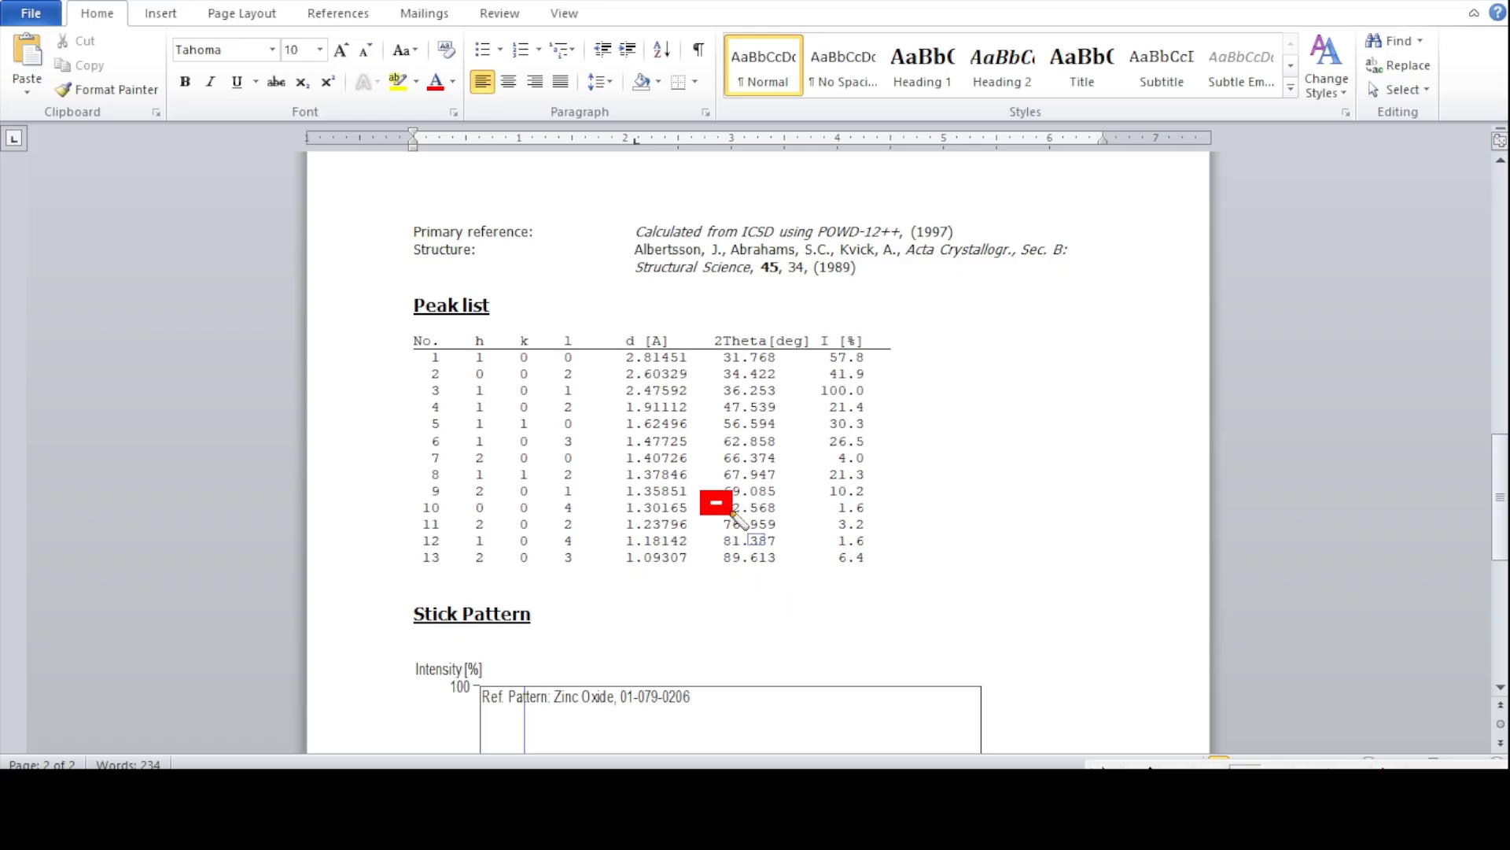
left_click_drag(795, 522, 798, 523)
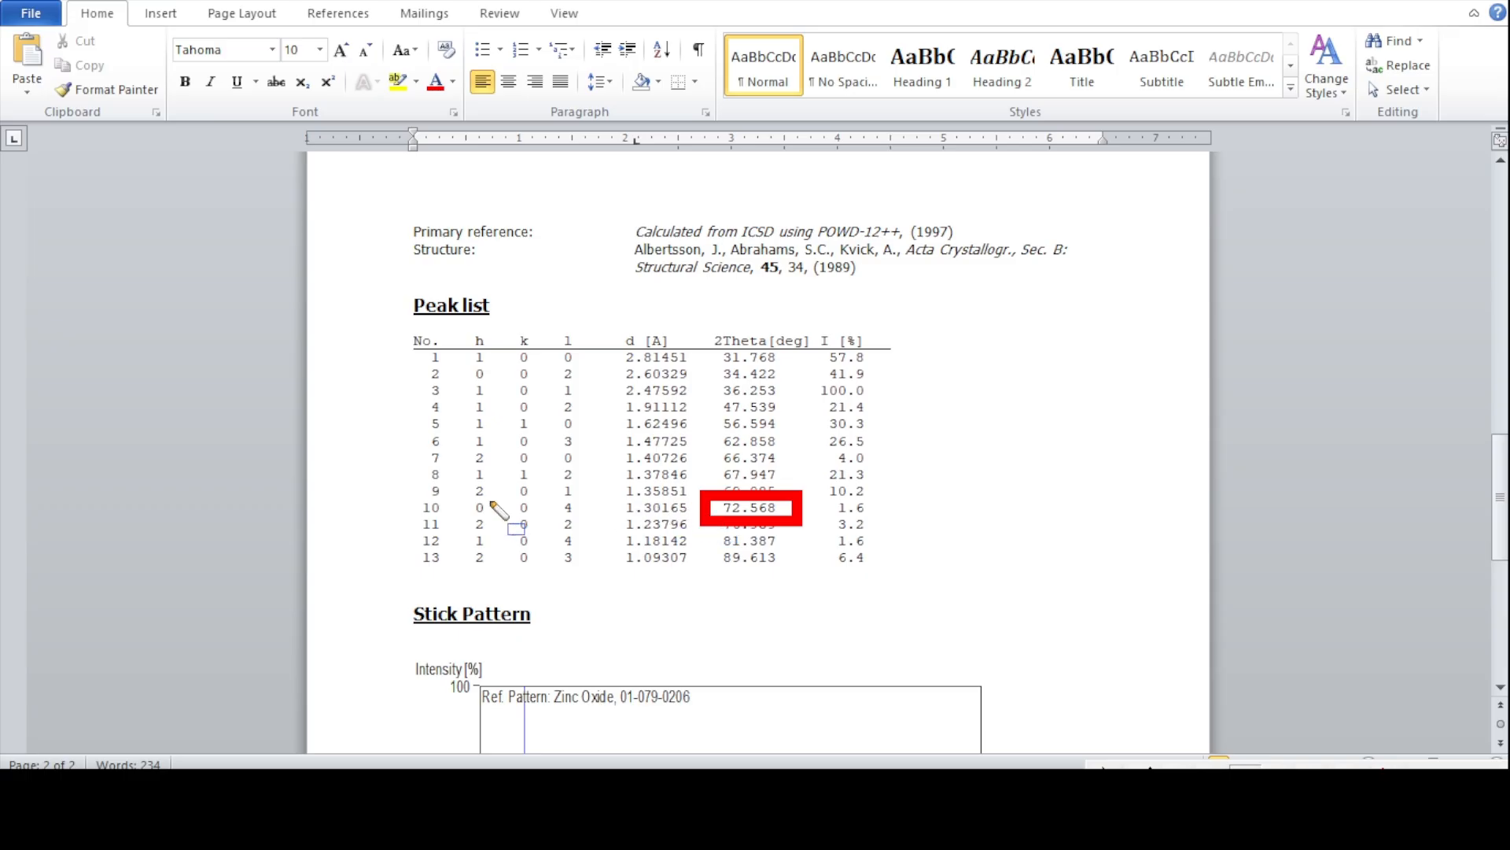
left_click_drag(471, 501, 602, 535)
- Return to Origin, change the label of the small peak near 72.8° to 004, and shift it slightly to sit clear above the peak
left_click(1382, 779)
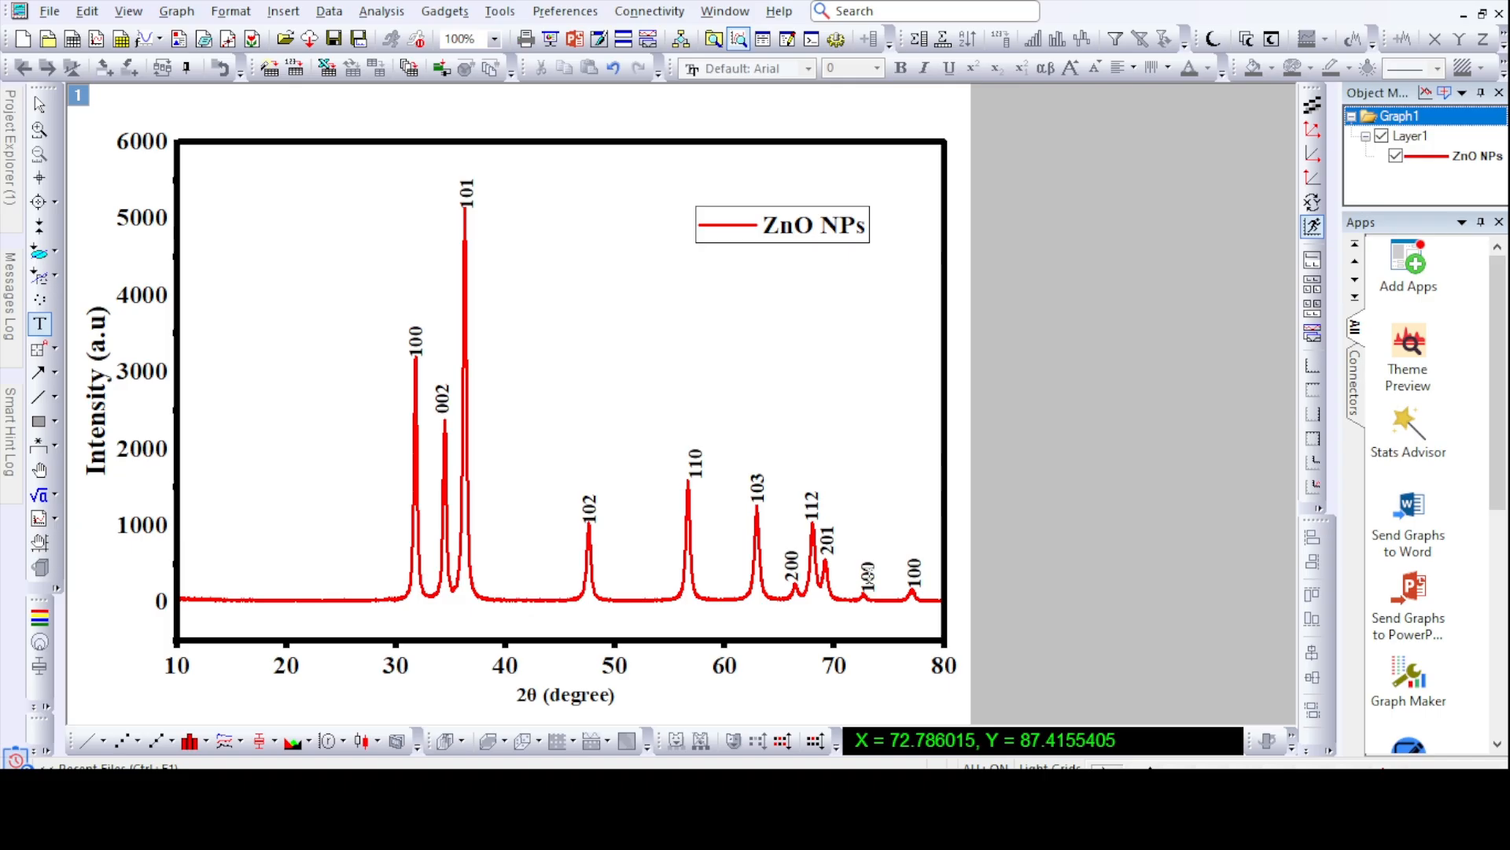
double_click(885, 610)
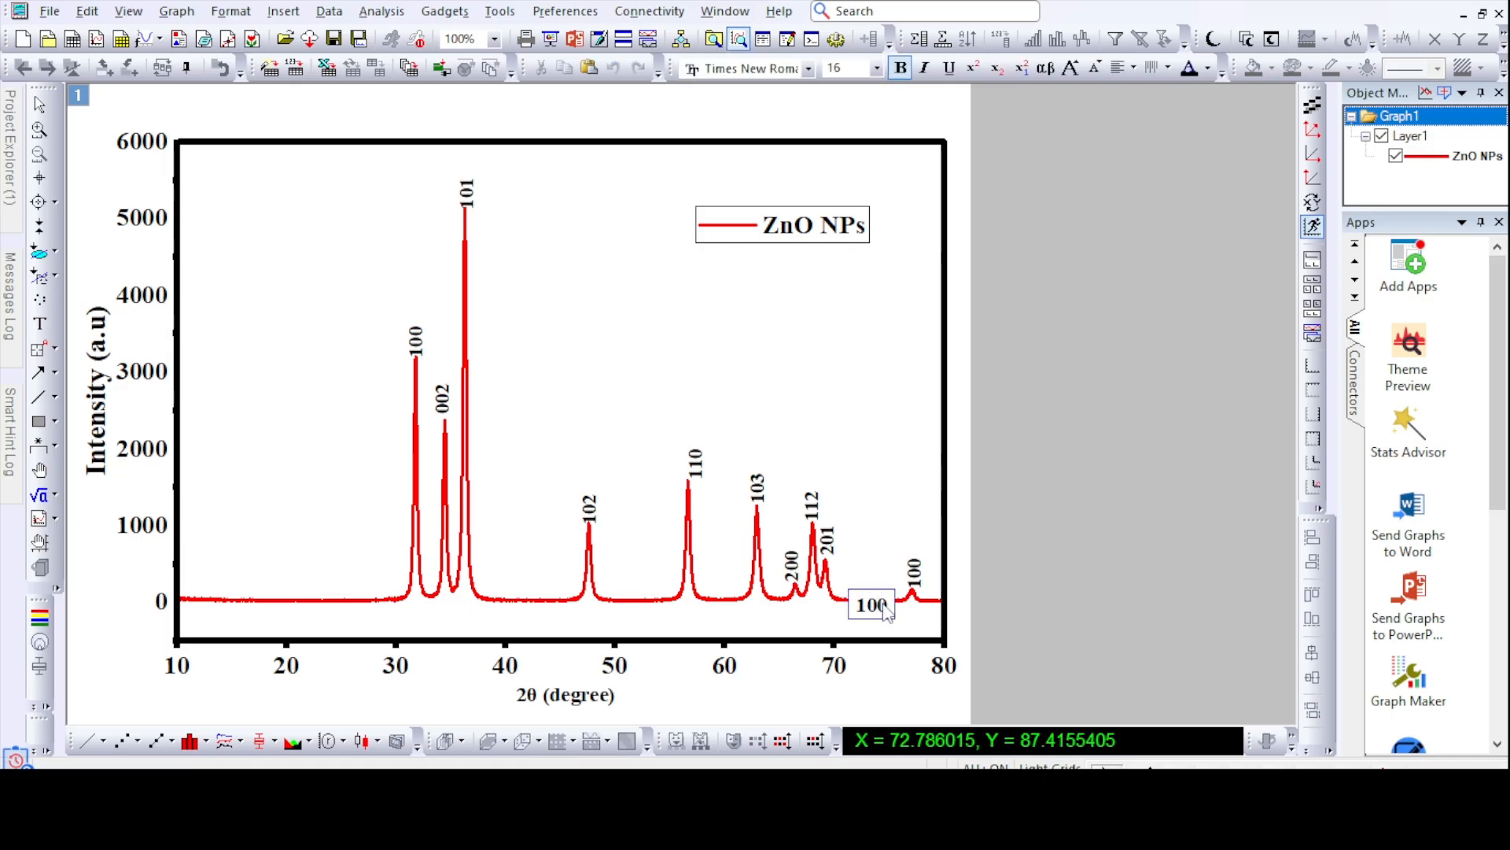
type("00")
left_click(1121, 519)
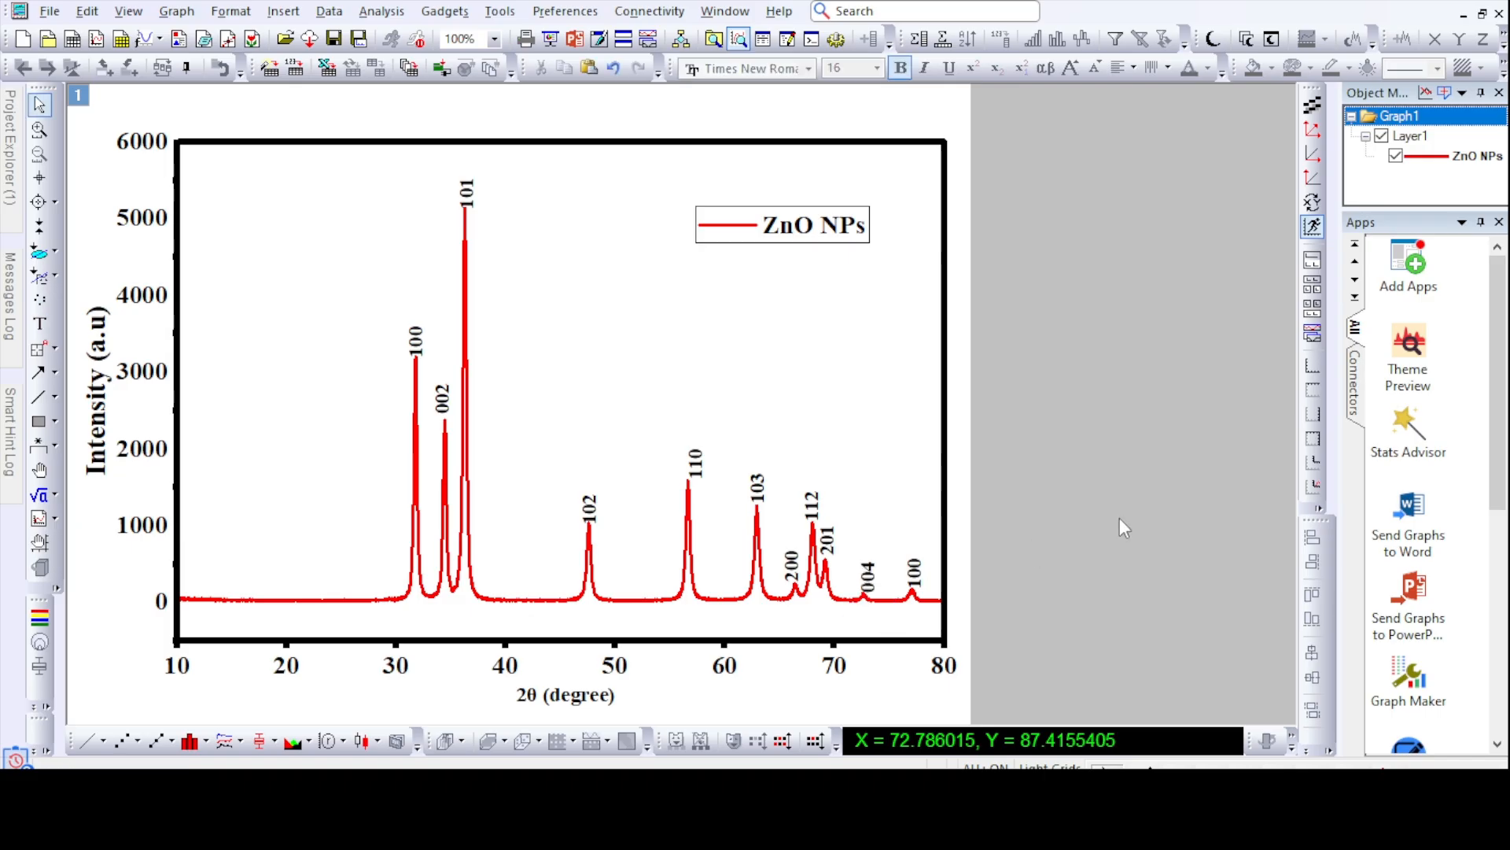
left_click(869, 587)
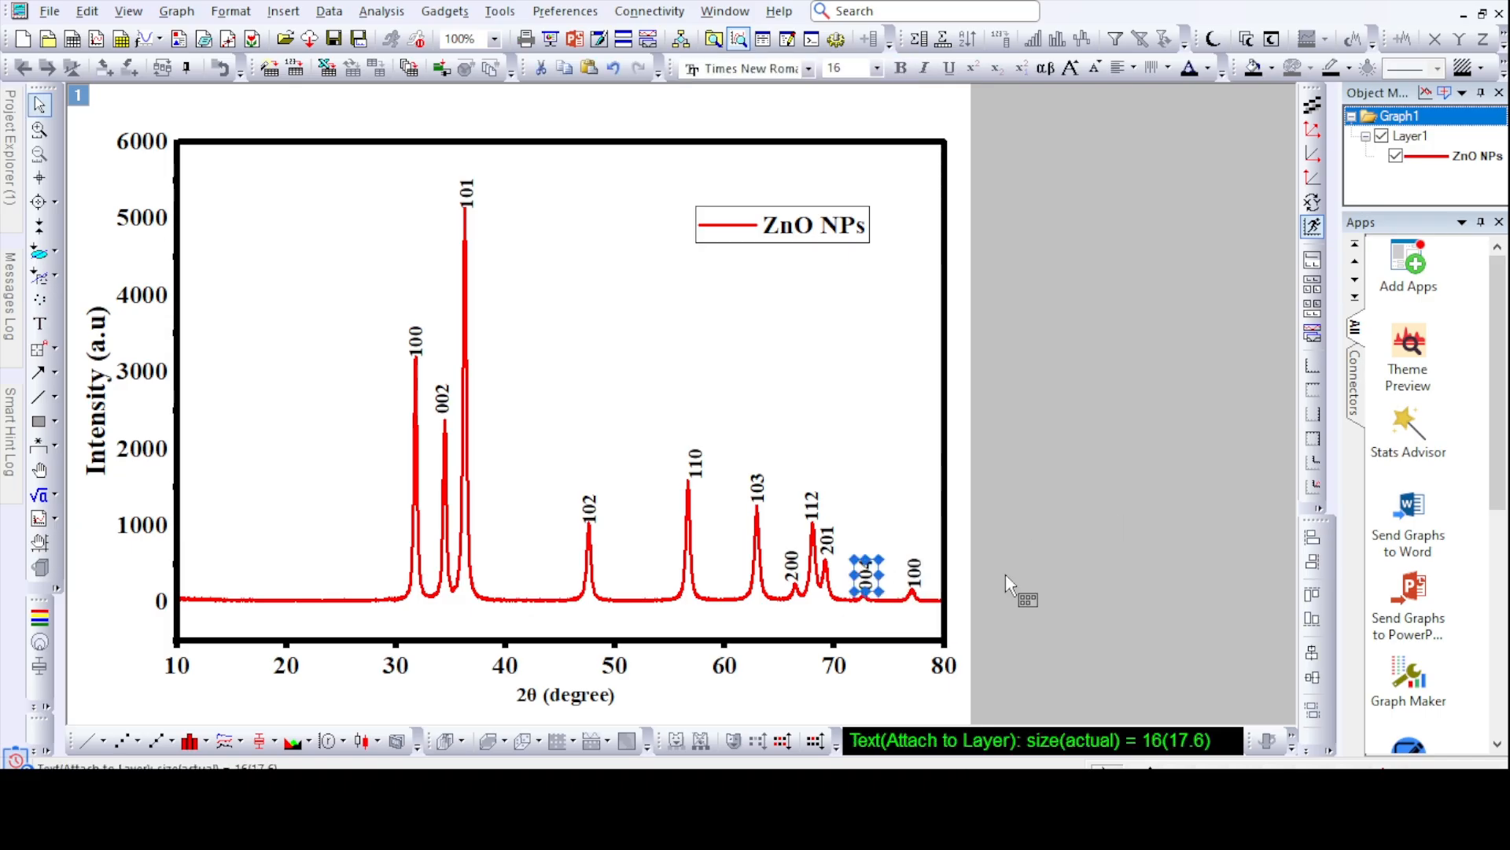
left_click(1107, 665)
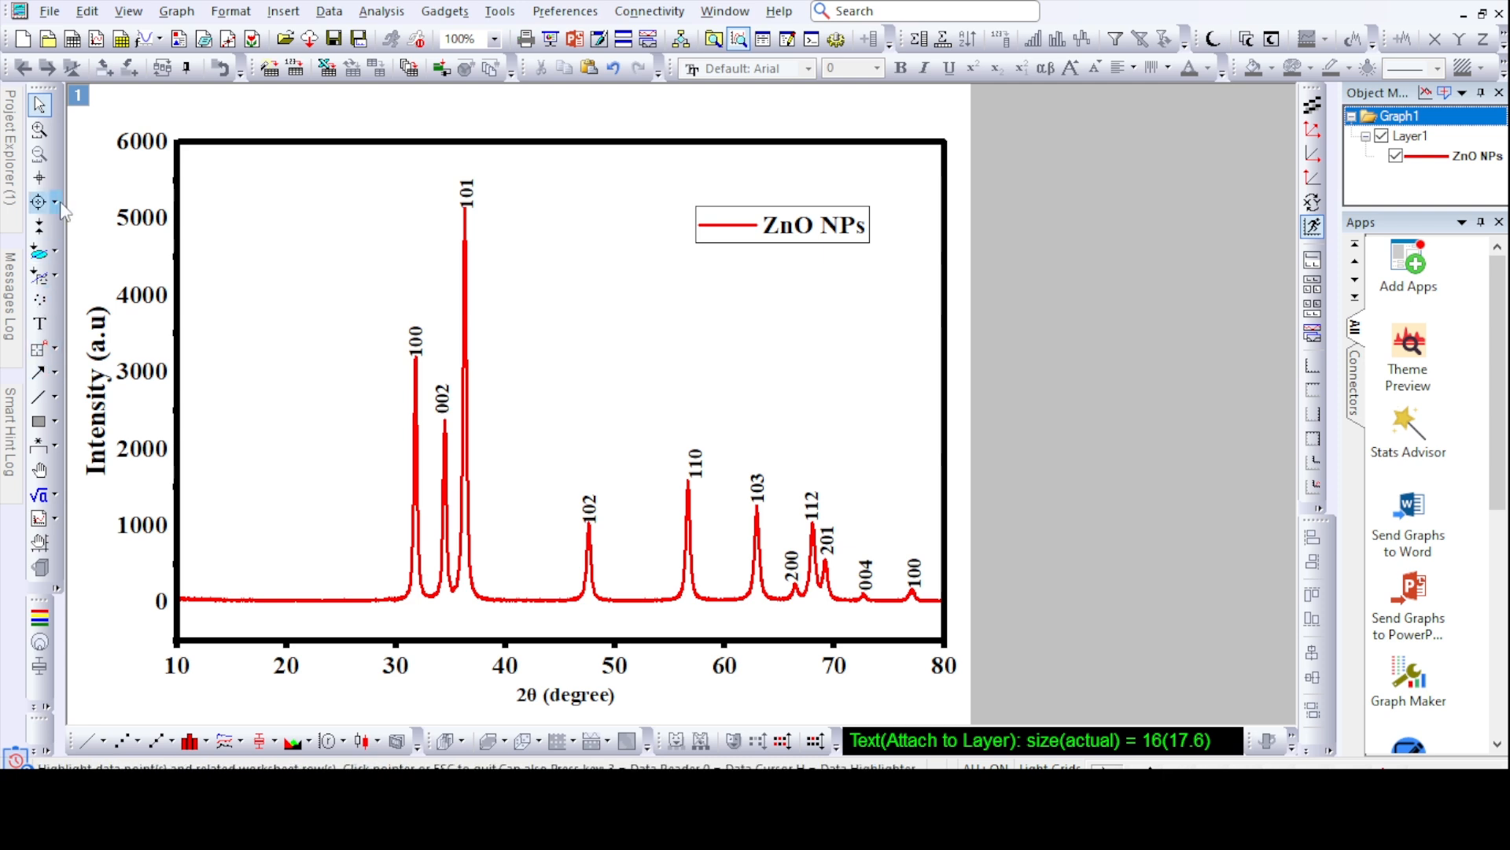
- Read the 2θ position of the peak near 77° and highlight its matching indices 2 0 2 in yellow in the Word peak list
left_click(39, 177)
left_click(913, 587)
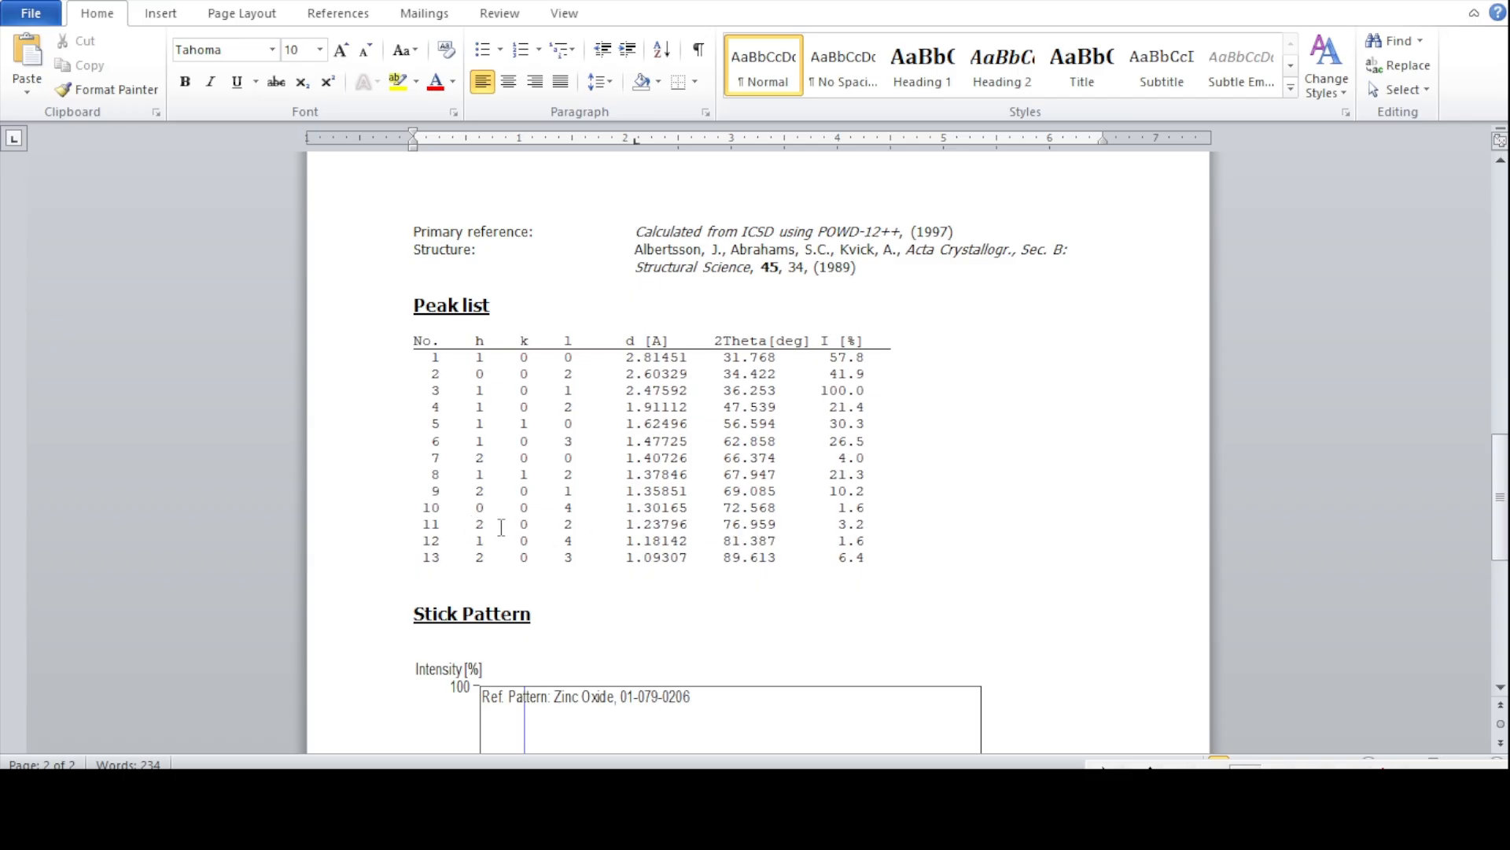
left_click_drag(481, 523, 572, 524)
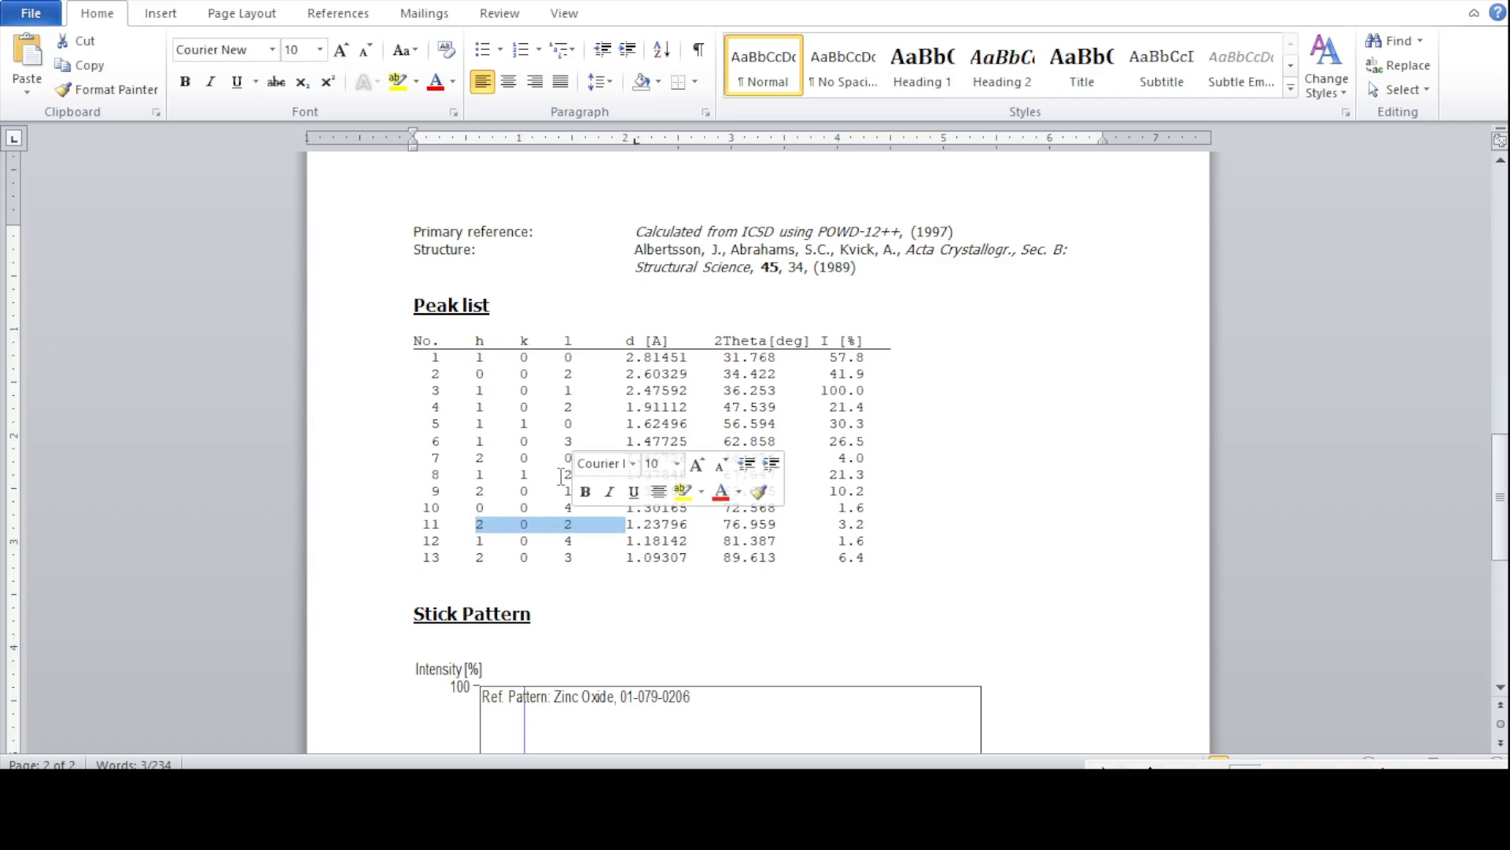
left_click(397, 81)
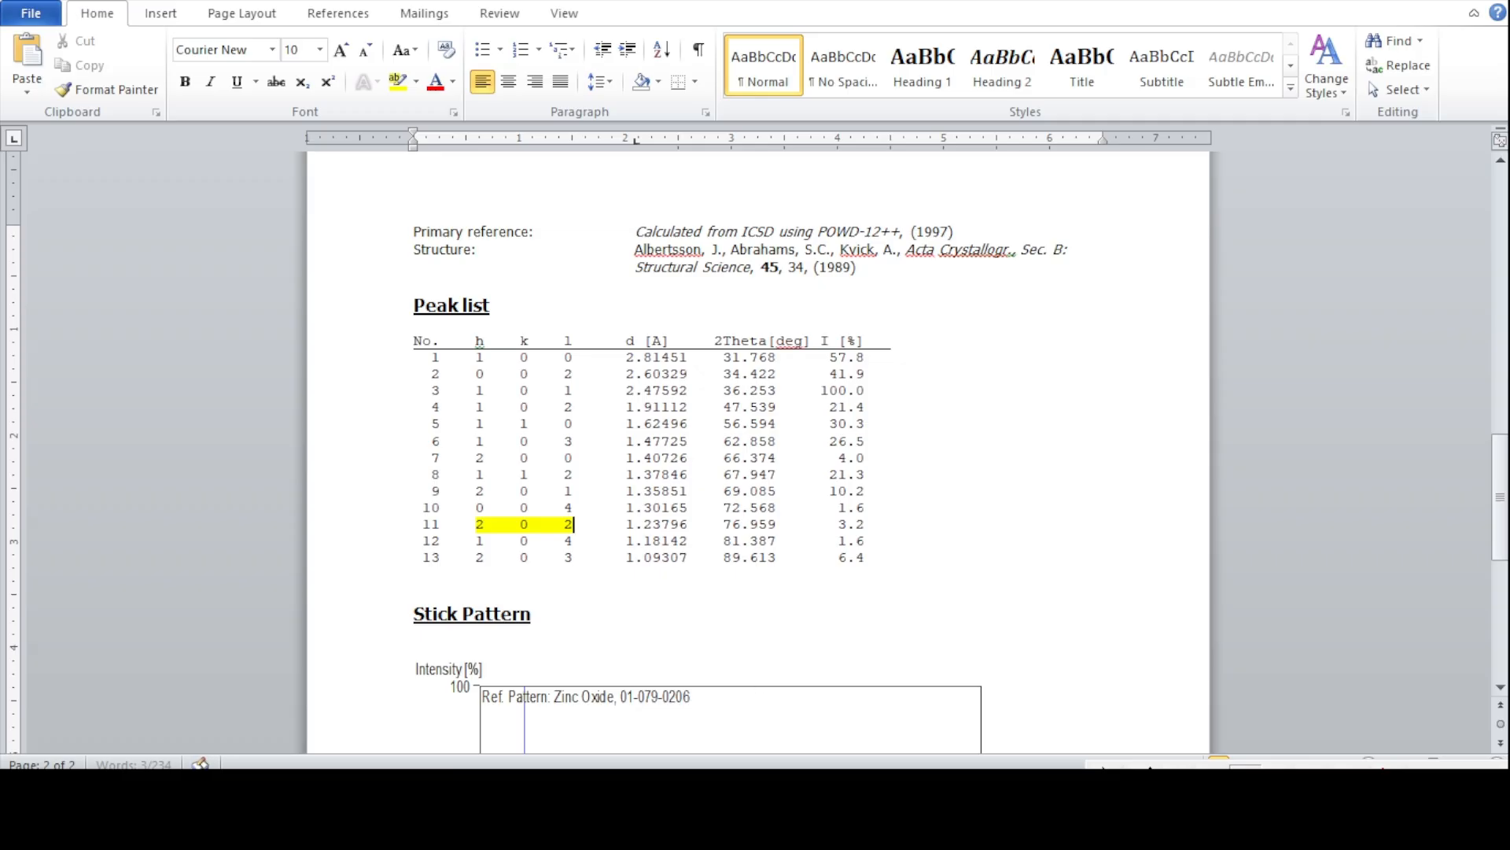
- Return to Origin and change the label of the last peak near 77° to 202
left_click(853, 797)
left_click(40, 323)
left_click(1055, 565)
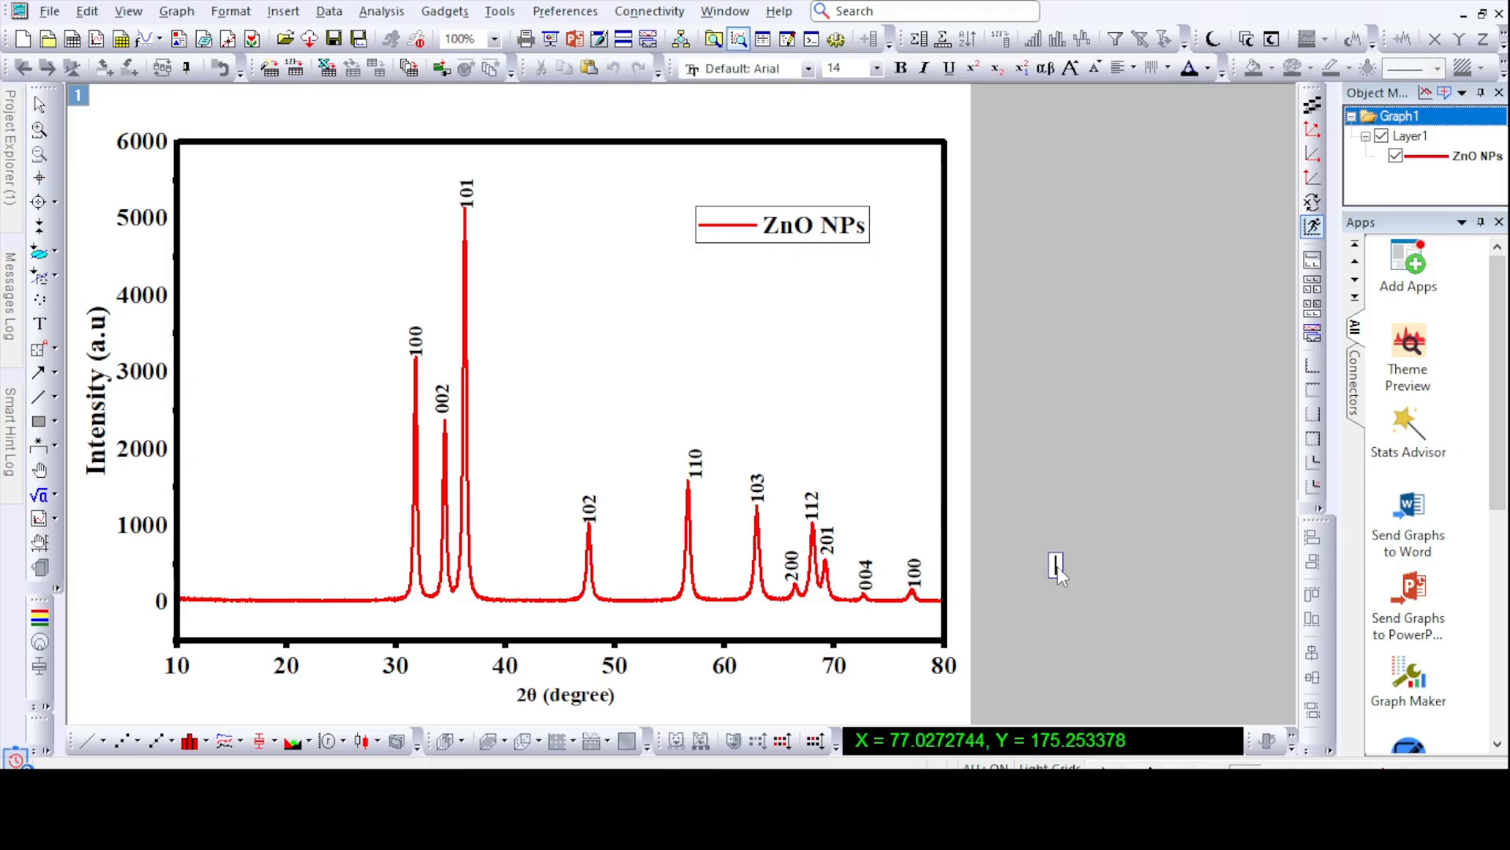
left_click(908, 575)
double_click(916, 575)
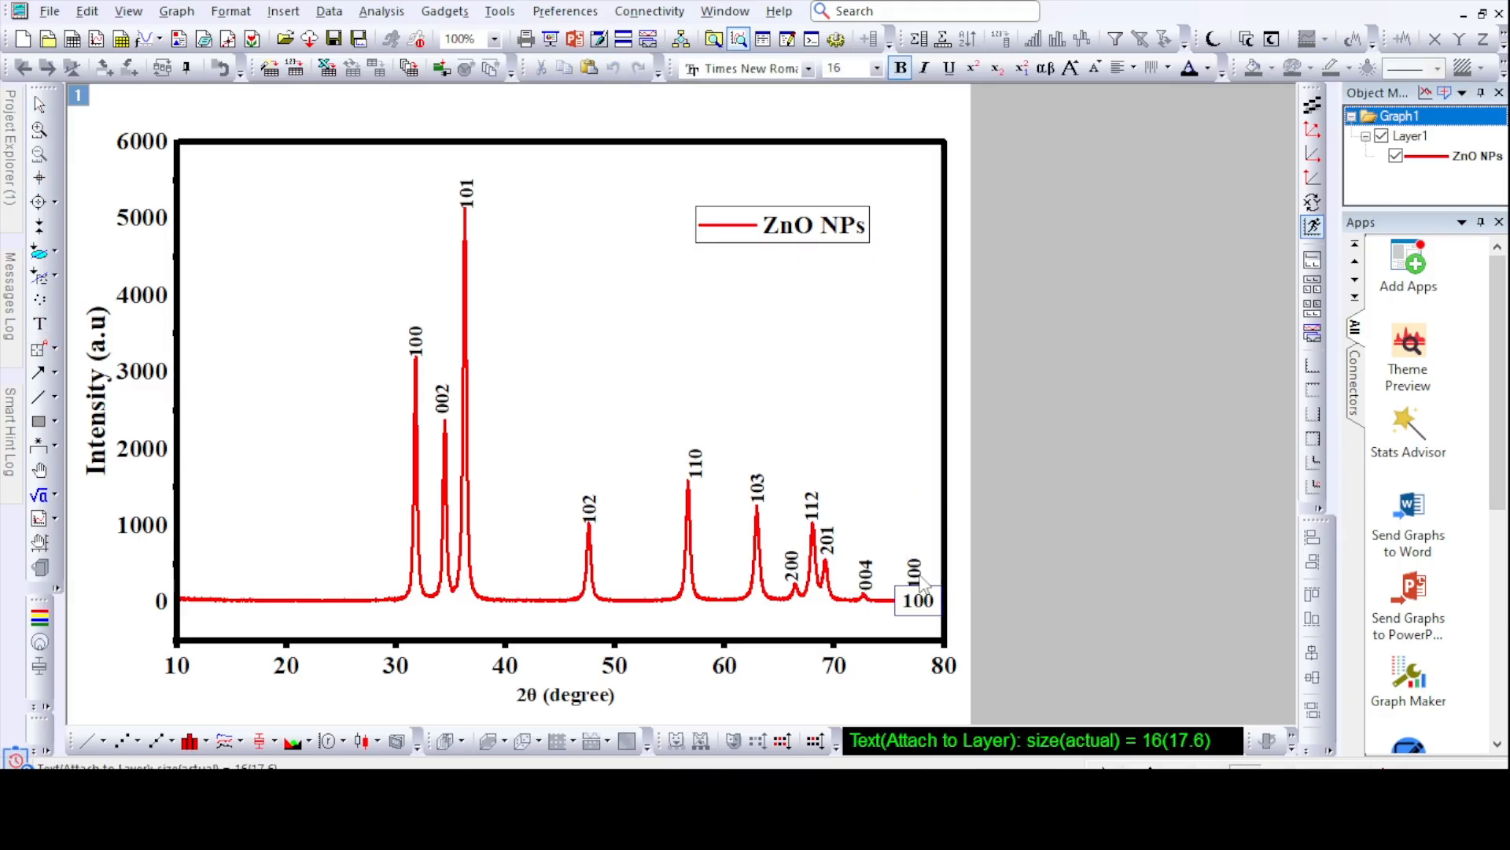
key("BackSpace")
type("2")
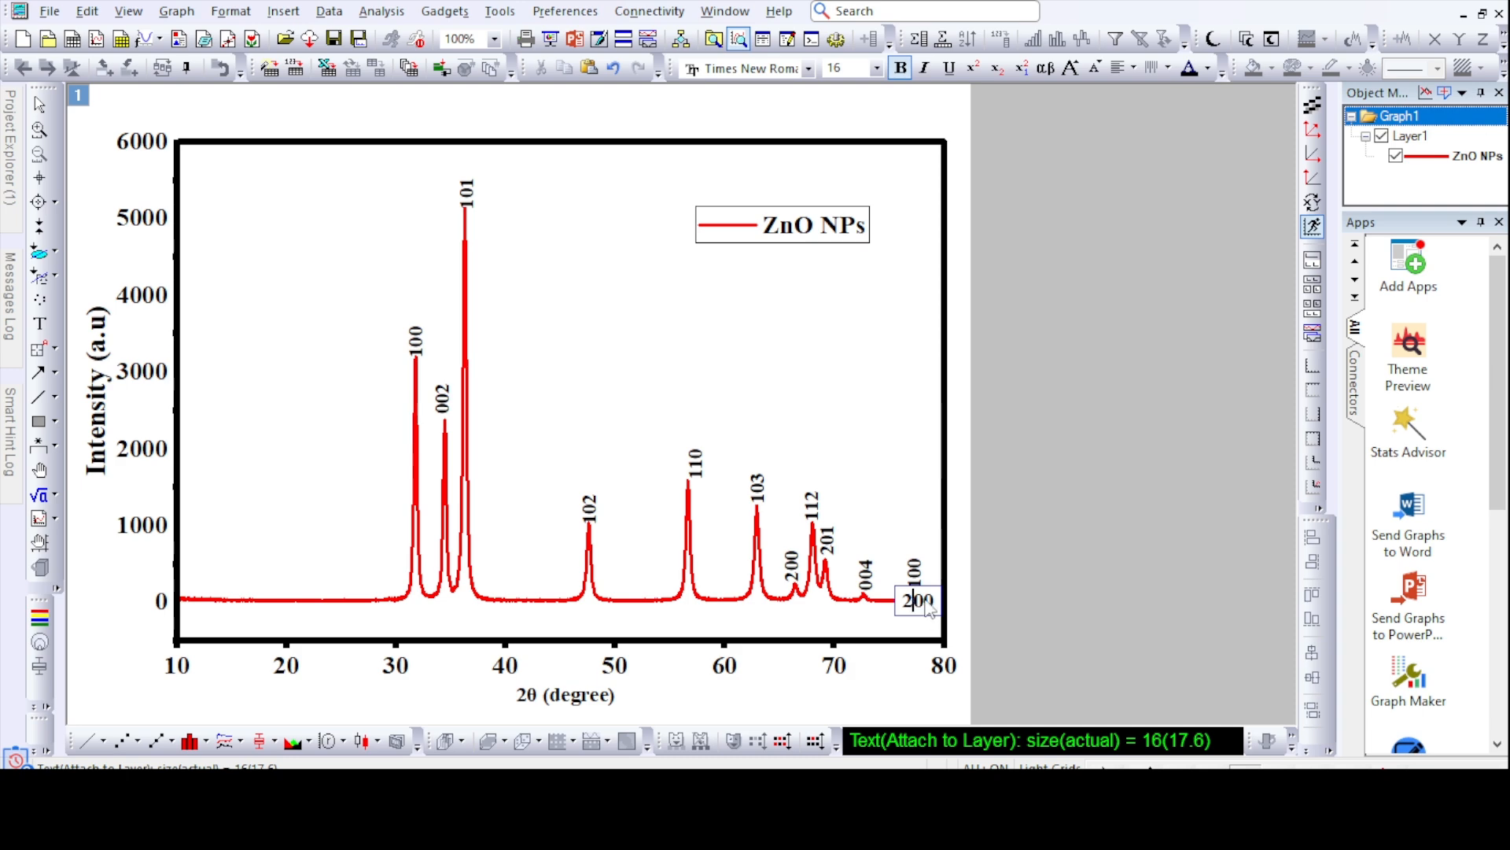
left_click(934, 607)
left_click(1051, 481)
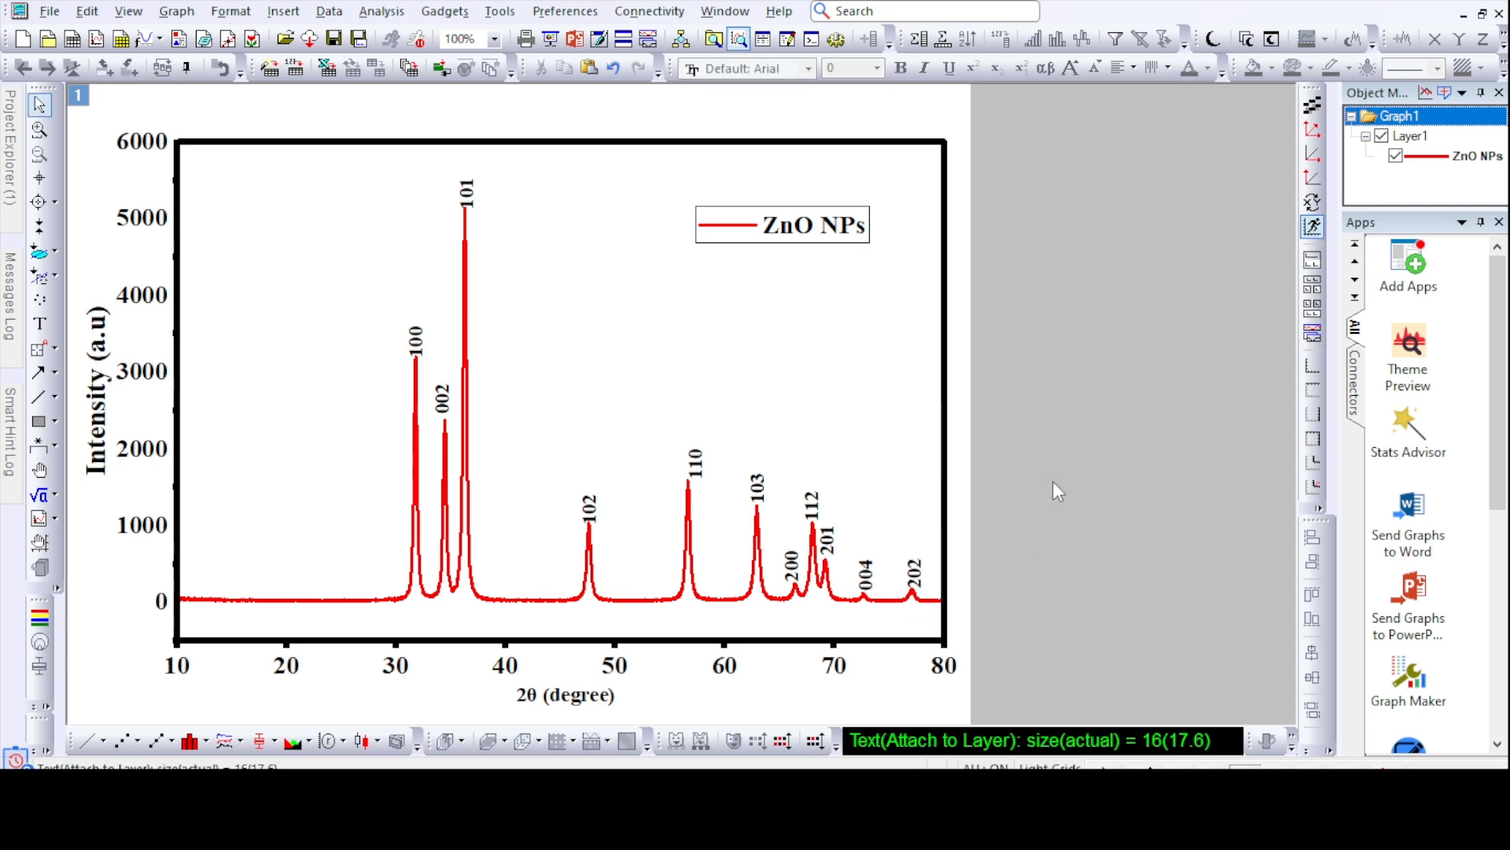